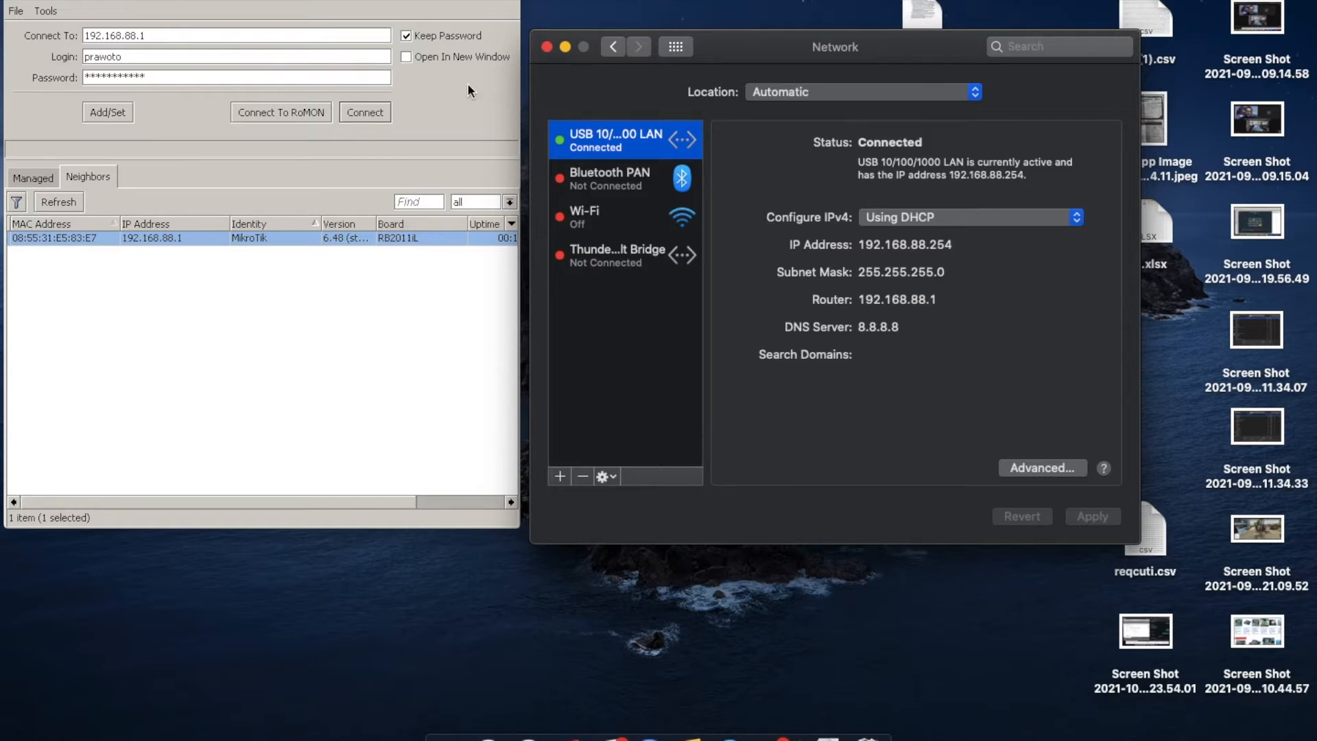
Log in to the router at 192.168.88.1 as admin with a blank password.
{"action": "left_click", "coordinate": [133, 53]}
{"action": "double_click", "coordinate": [135, 55]}
{"action": "key", "text": "BackSpace"}
{"action": "type", "text": "admin"}
{"action": "key", "text": "Tab"}
{"action": "key", "text": "BackSpace"}
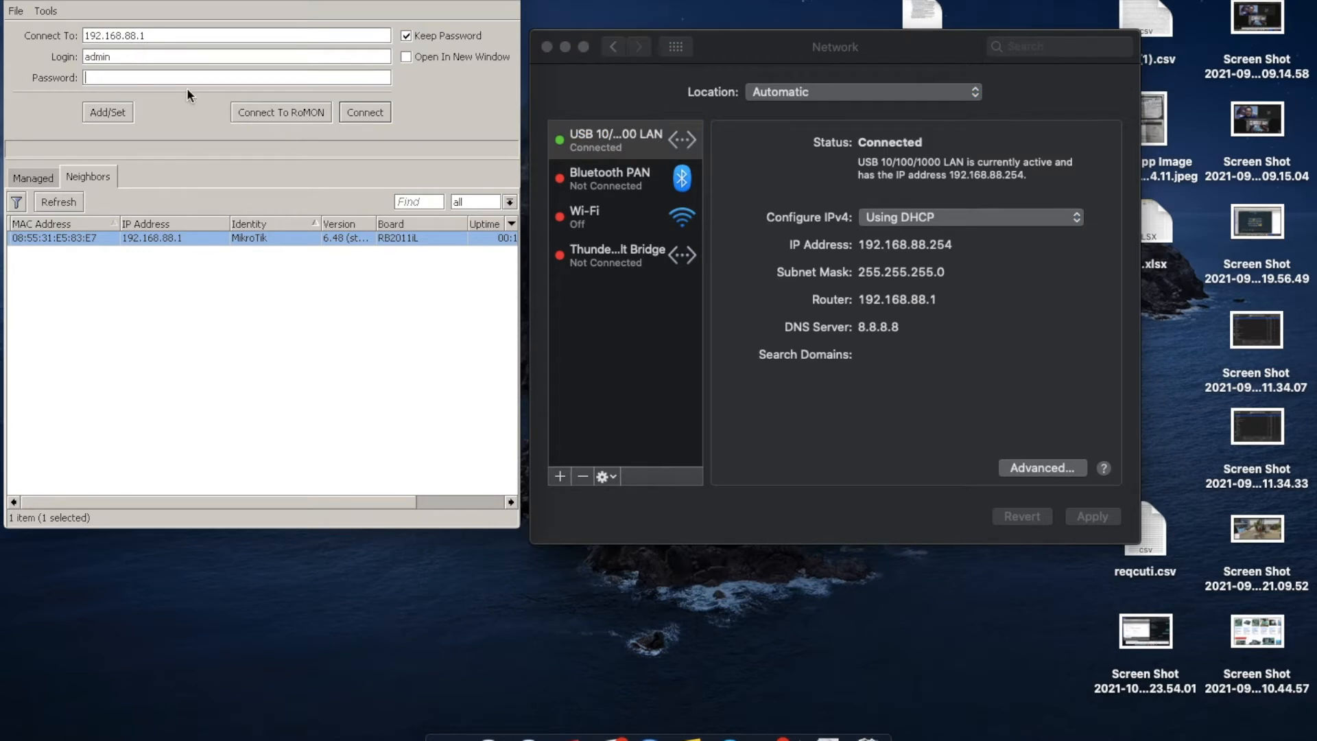
{"action": "left_click", "coordinate": [369, 110]}
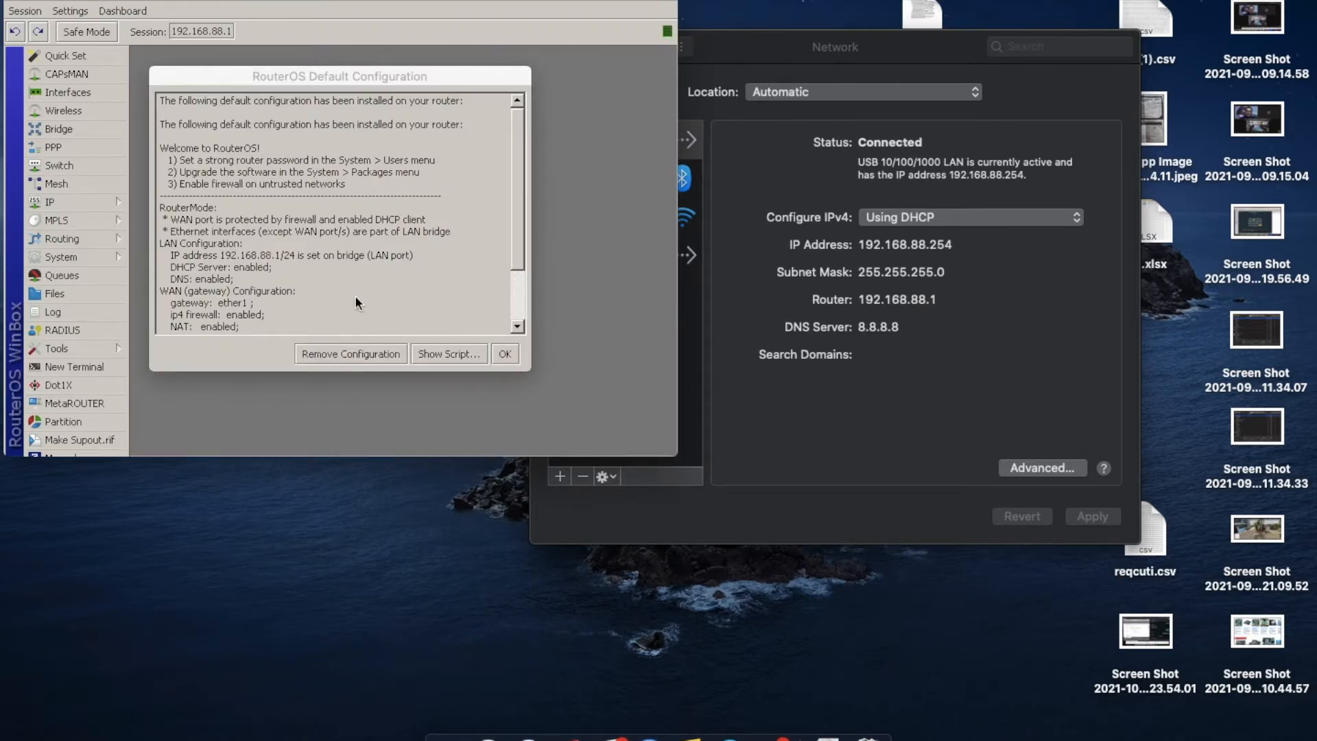
Remove the router's default configuration and open the interface lists.
{"action": "left_click", "coordinate": [350, 354]}
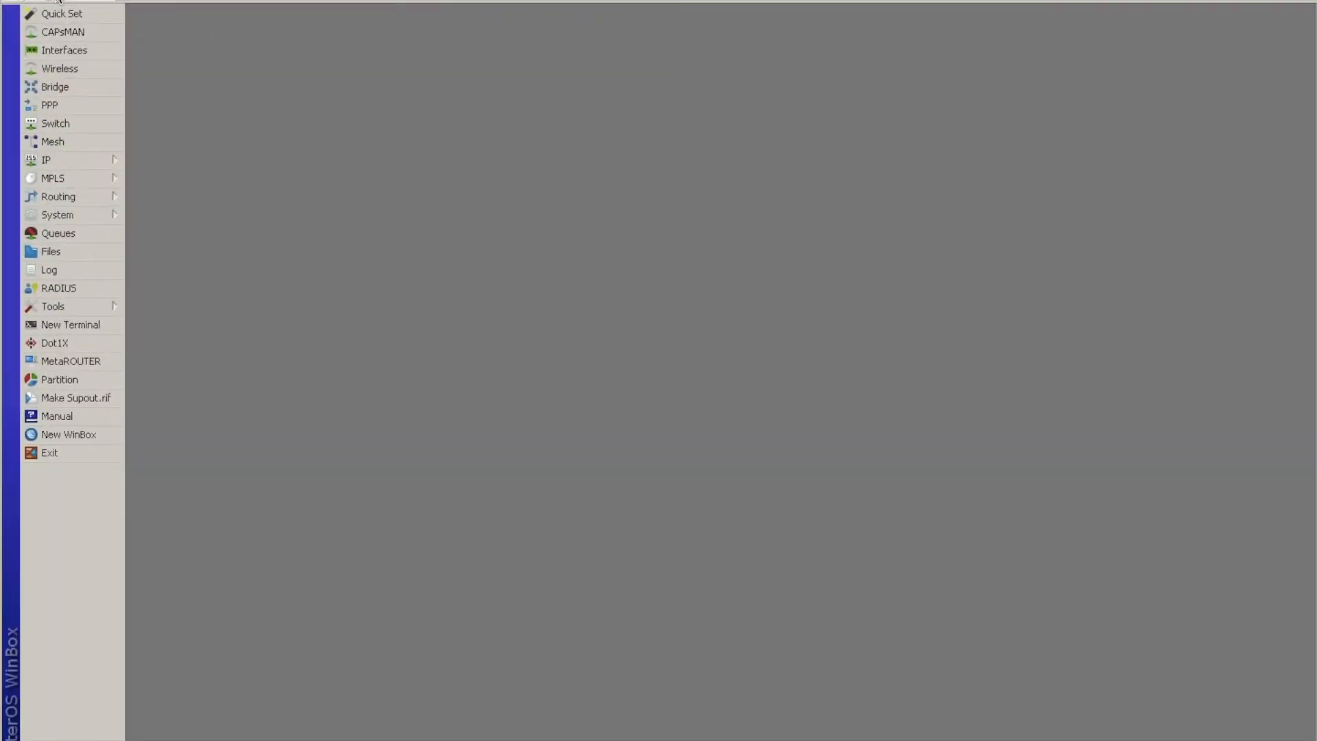
{"action": "left_click", "coordinate": [56, 48]}
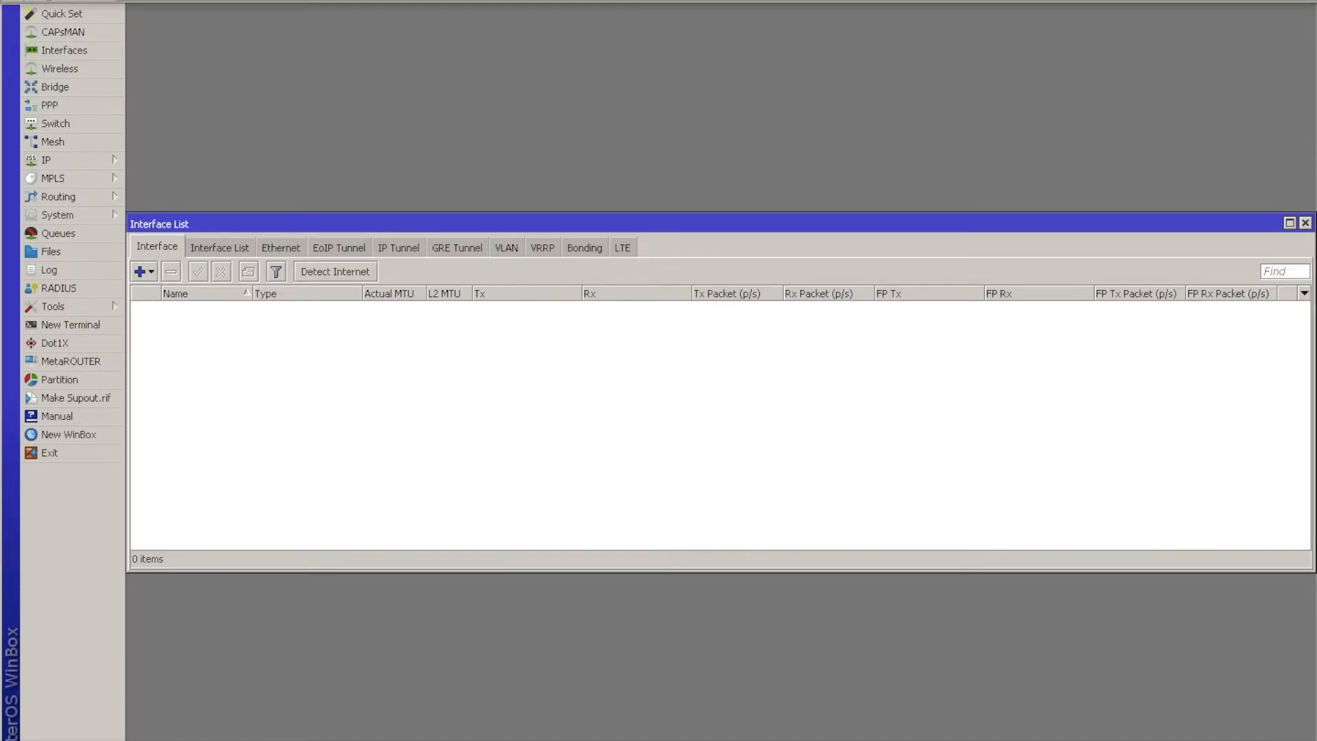
{"action": "left_click", "coordinate": [219, 247]}
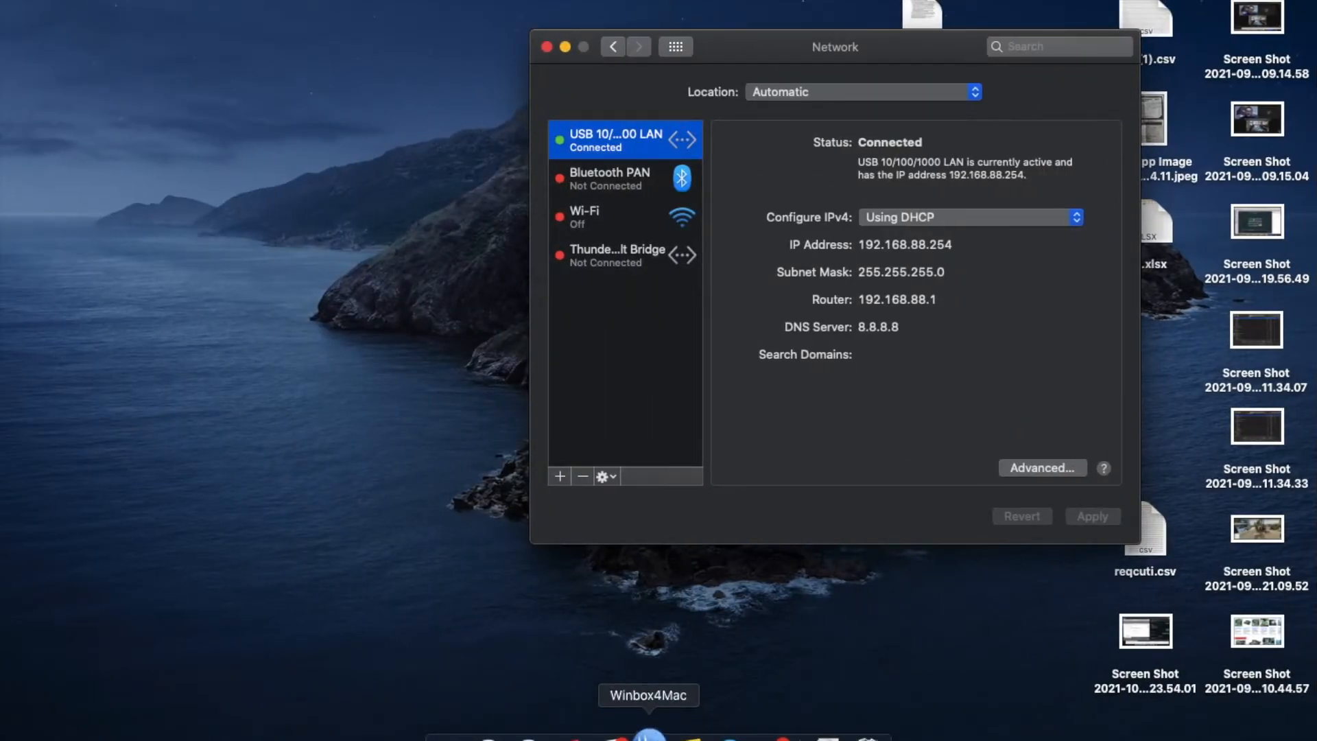
Relaunch Winbox4Mac, refresh the neighbors and reconnect as admin to the discovered RB2011iL router through its MAC address.
{"action": "left_click", "coordinate": [648, 733]}
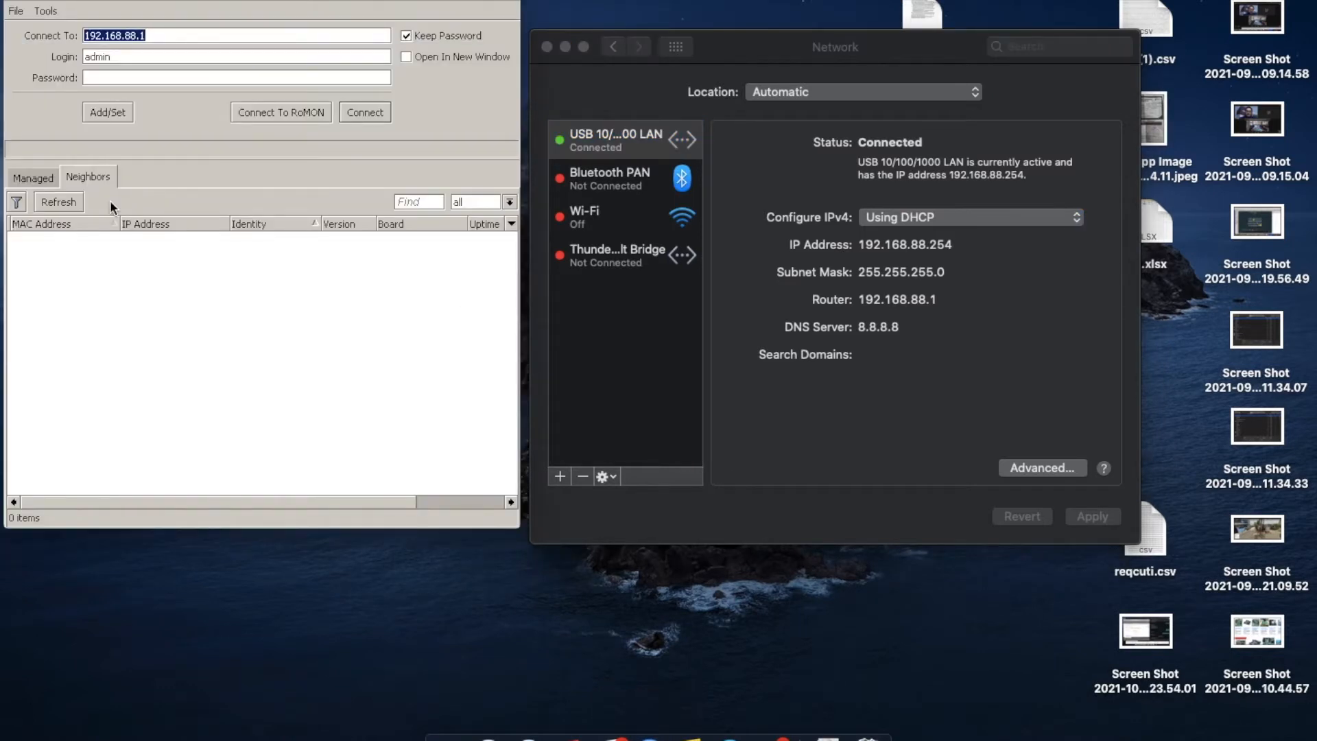
{"action": "left_click", "coordinate": [67, 200]}
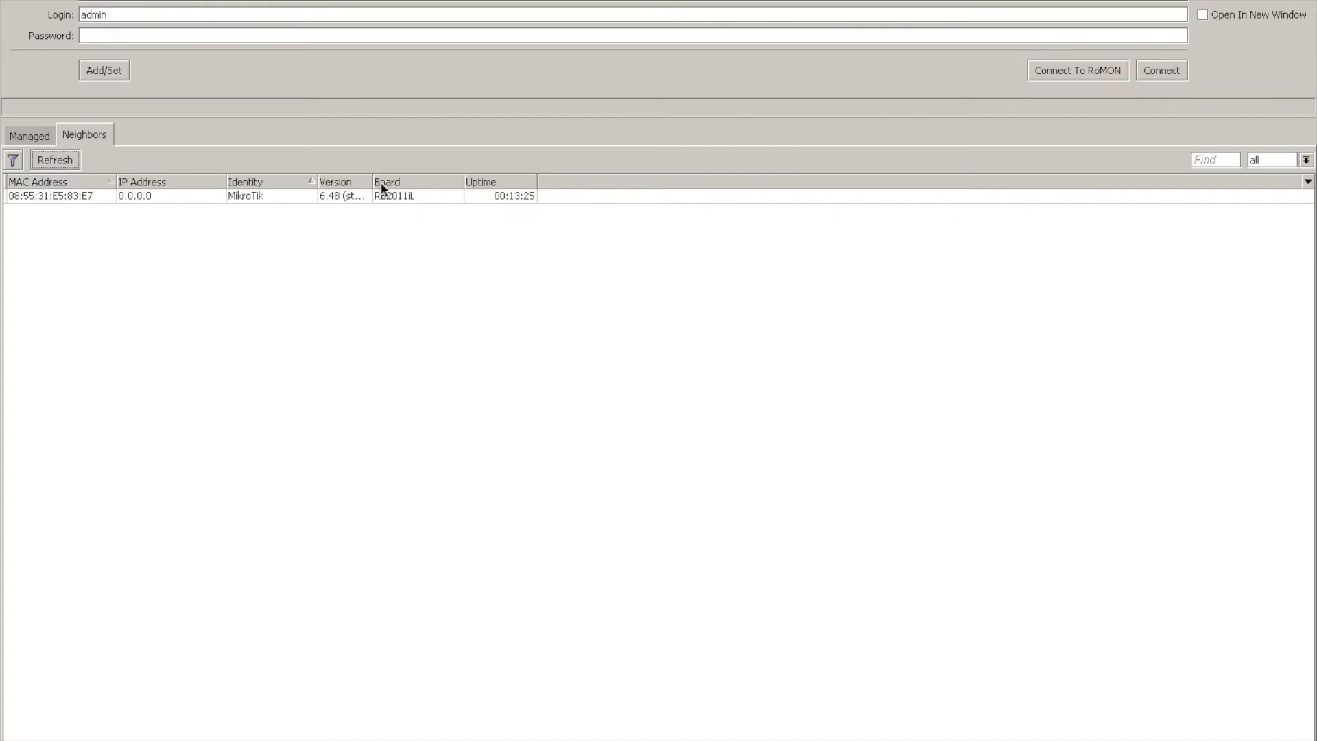
{"action": "left_click_drag", "start_coordinate": [373, 183], "coordinate": [508, 183]}
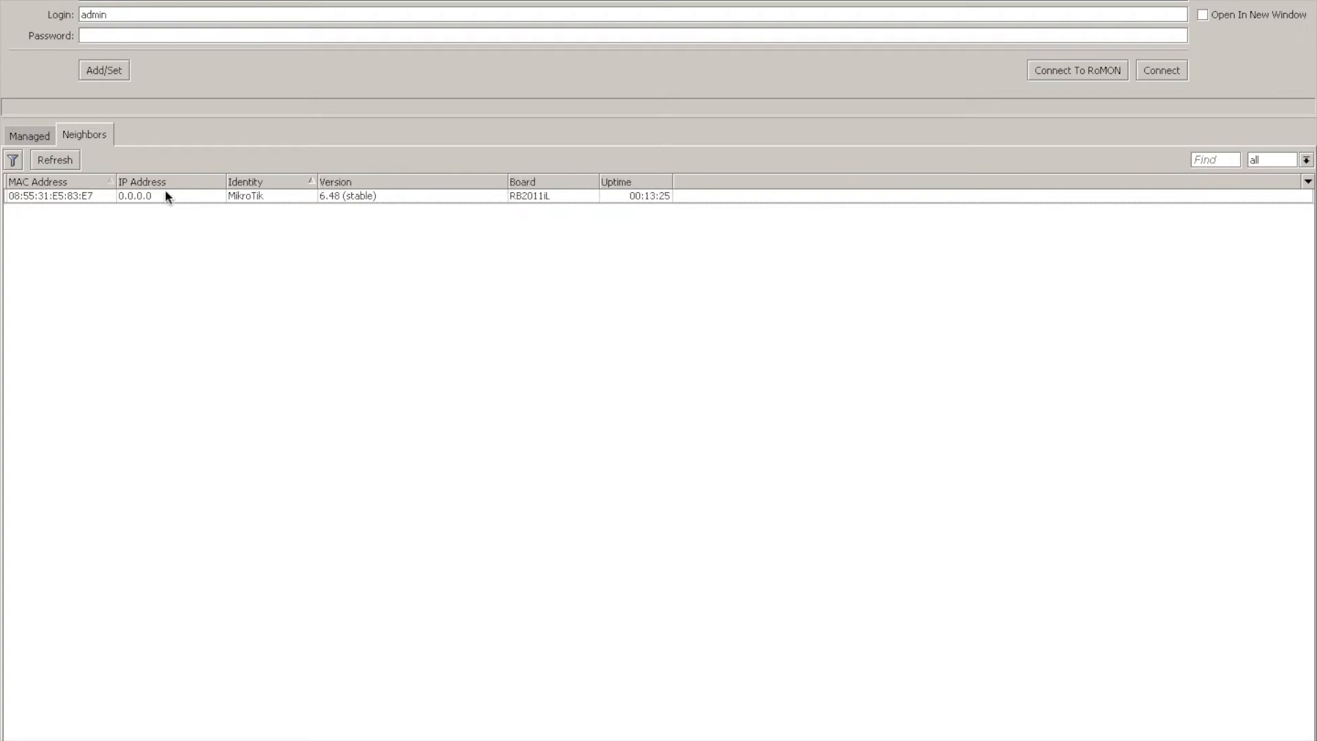
{"action": "left_click", "coordinate": [163, 195]}
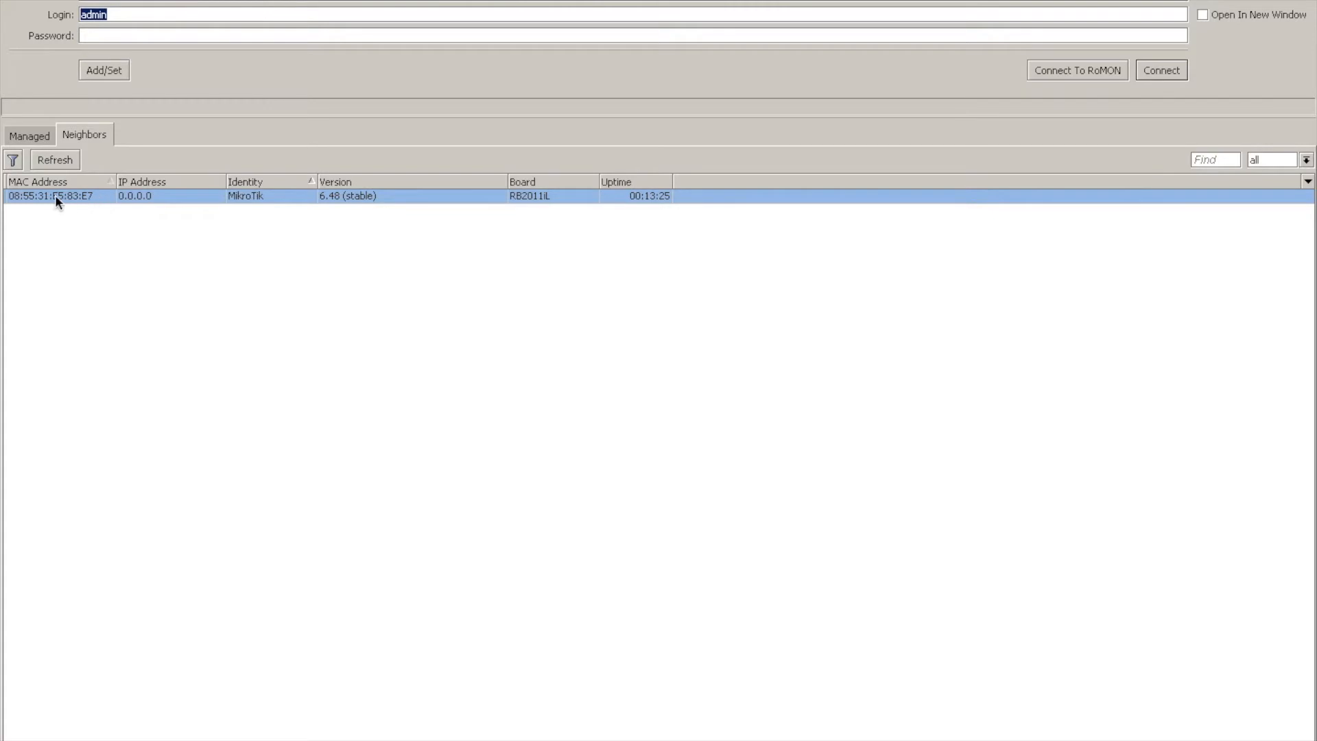
{"action": "left_click", "coordinate": [1161, 71]}
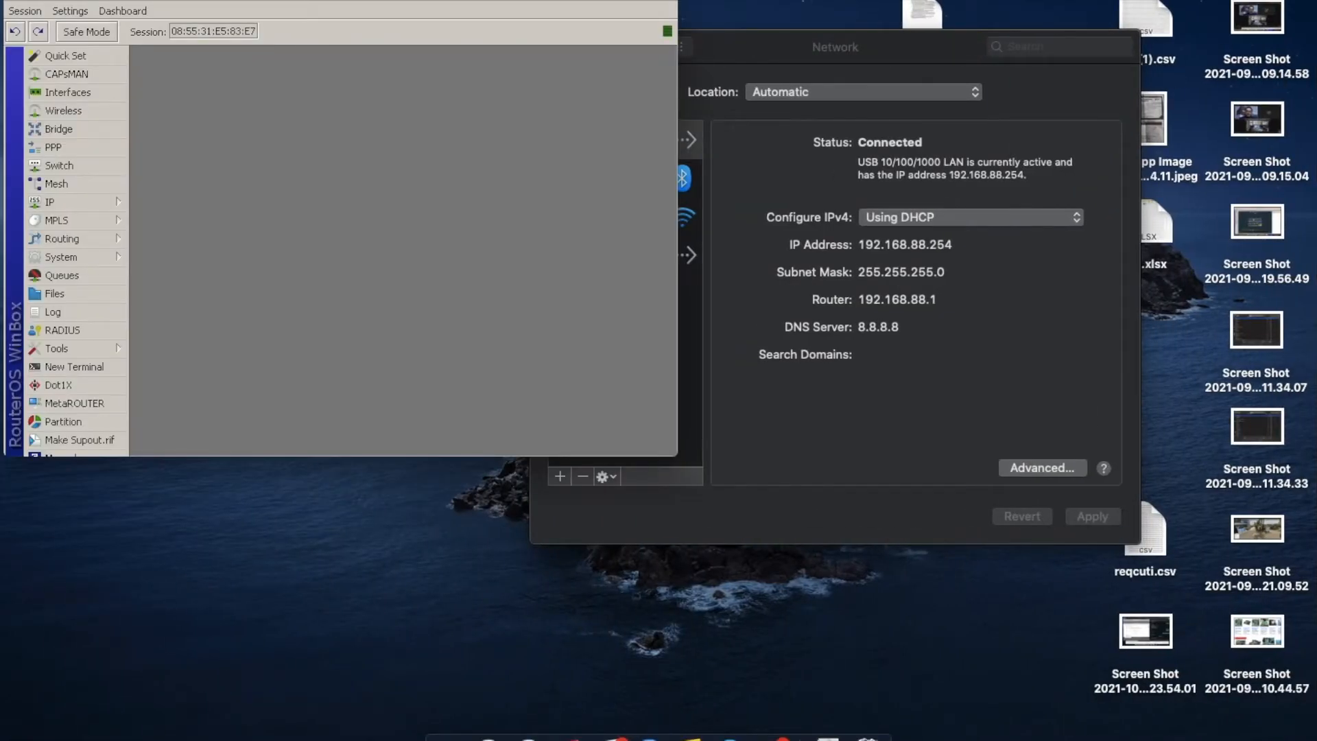
Maximize the router session, open the interface list near the top of the workspace and select ether1.
{"action": "left_click", "coordinate": [58, 1]}
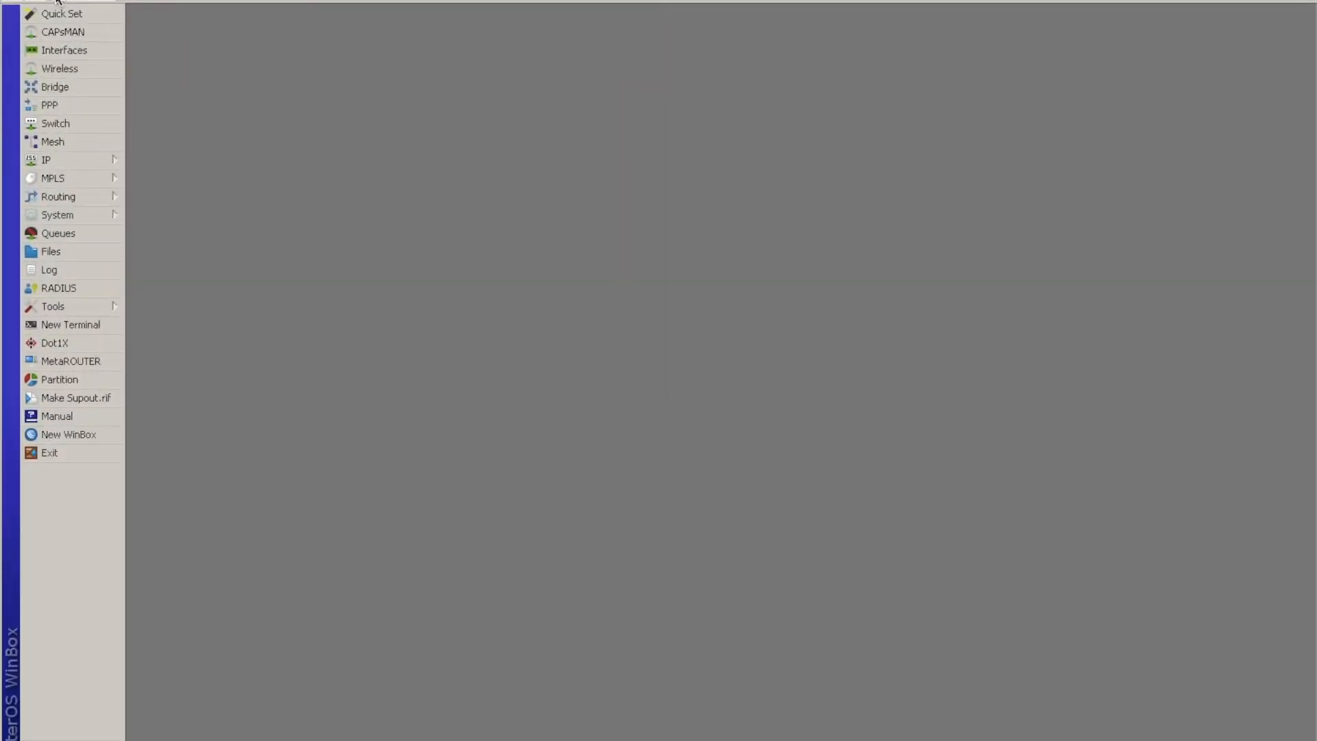
{"action": "left_click", "coordinate": [68, 51]}
{"action": "left_click_drag", "start_coordinate": [254, 215], "coordinate": [261, 67]}
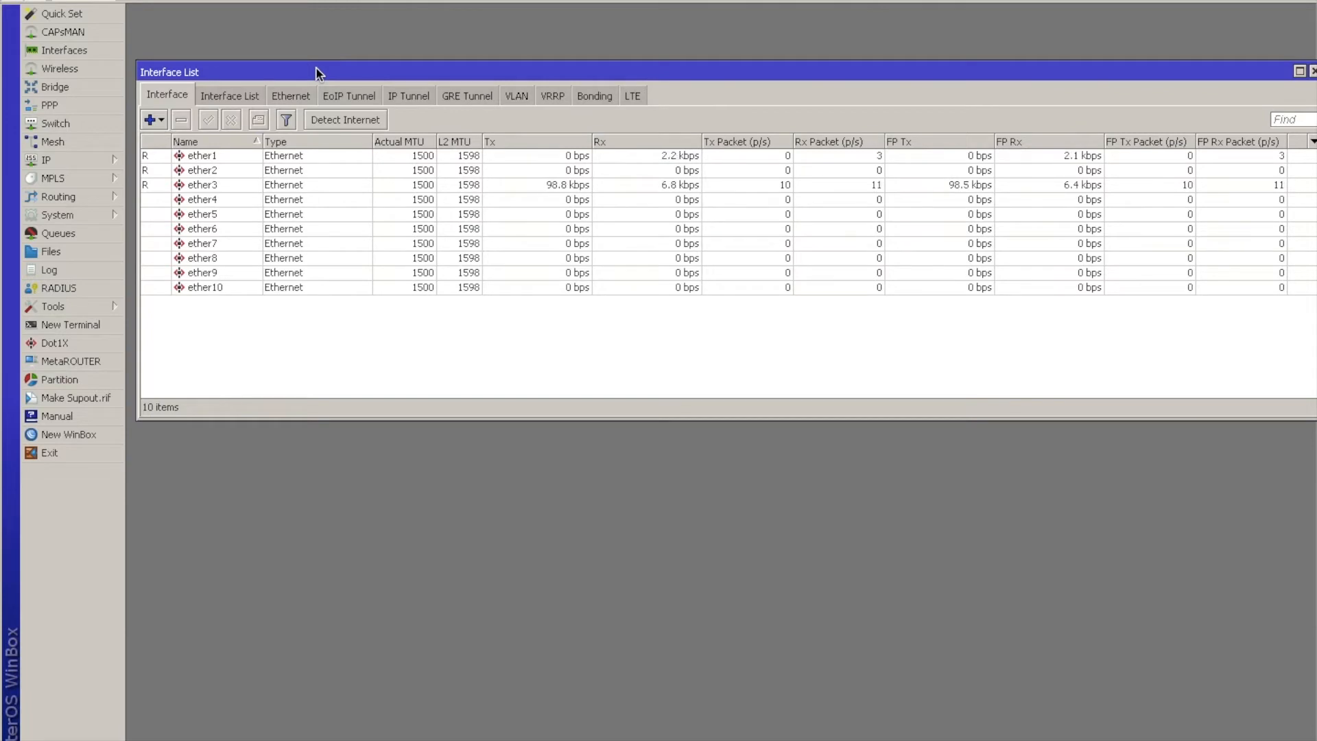
{"action": "left_click_drag", "start_coordinate": [230, 80], "coordinate": [219, 45]}
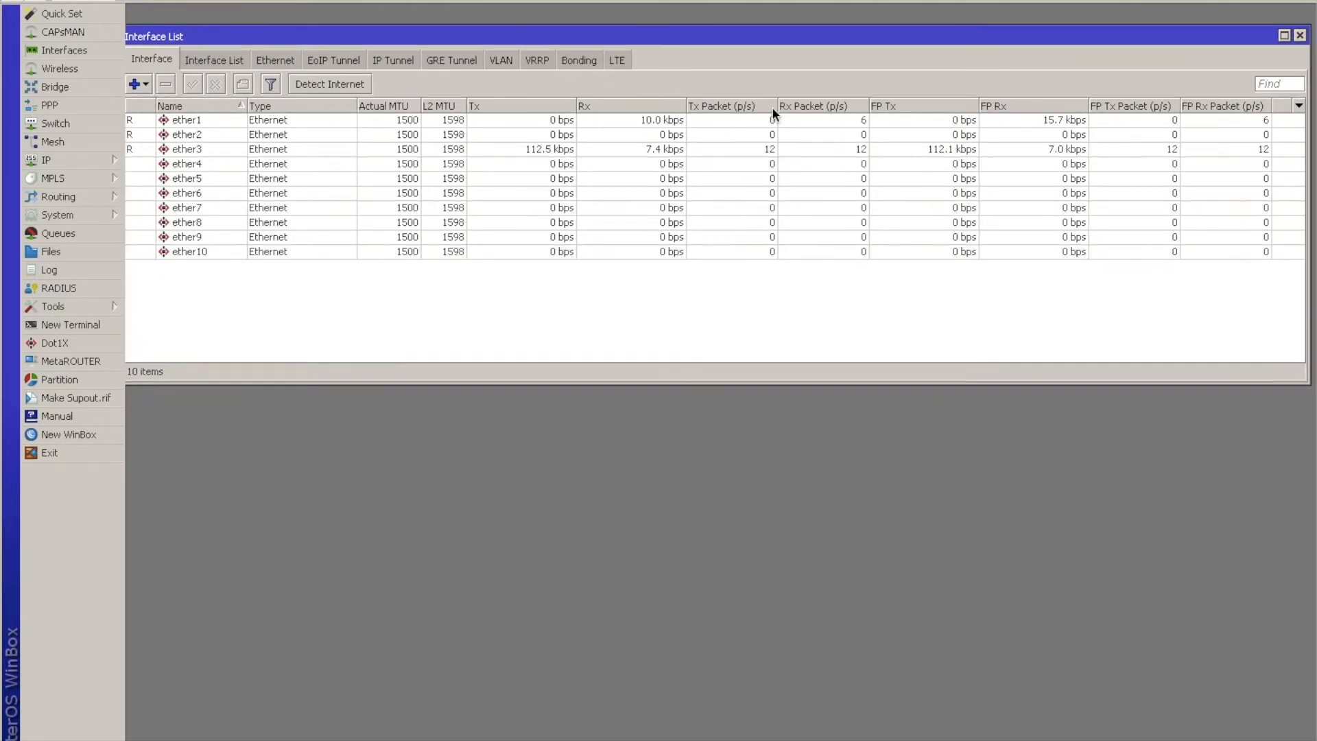
{"action": "left_click_drag", "start_coordinate": [916, 35], "coordinate": [978, 36]}
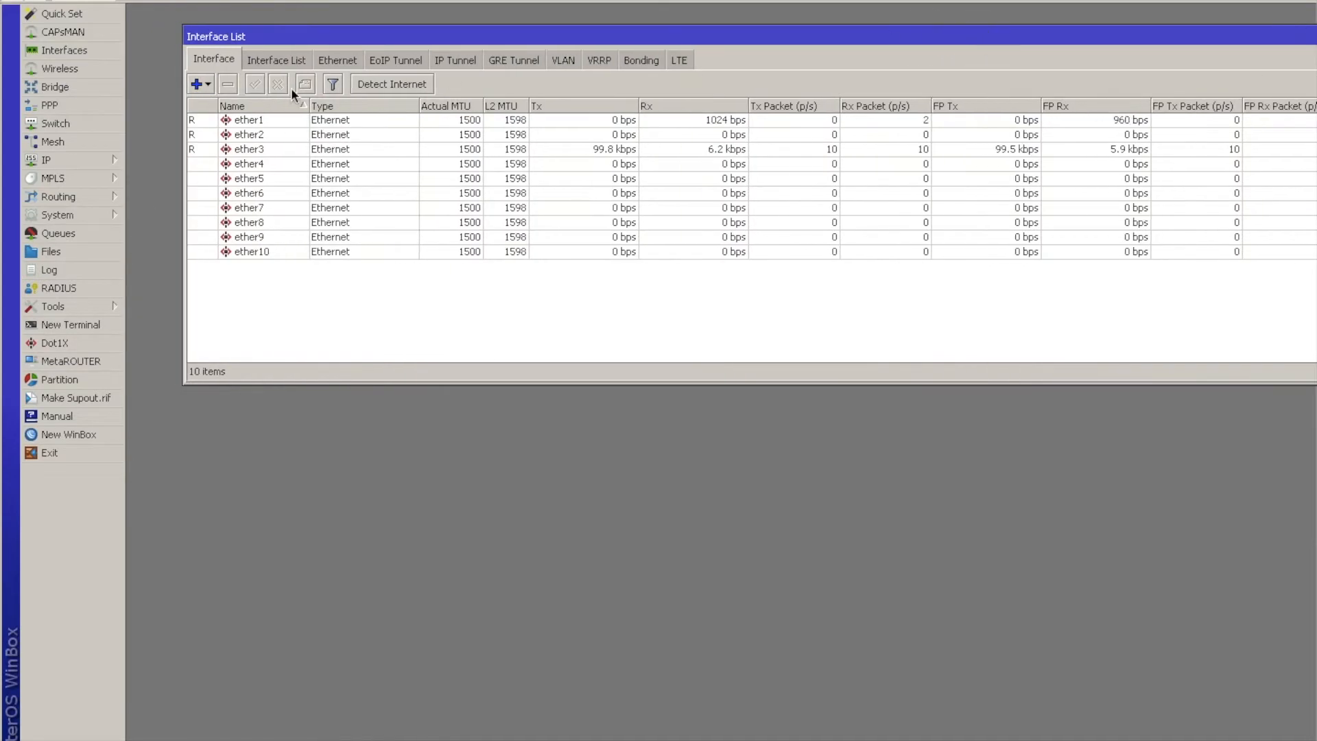
{"action": "left_click", "coordinate": [263, 118]}
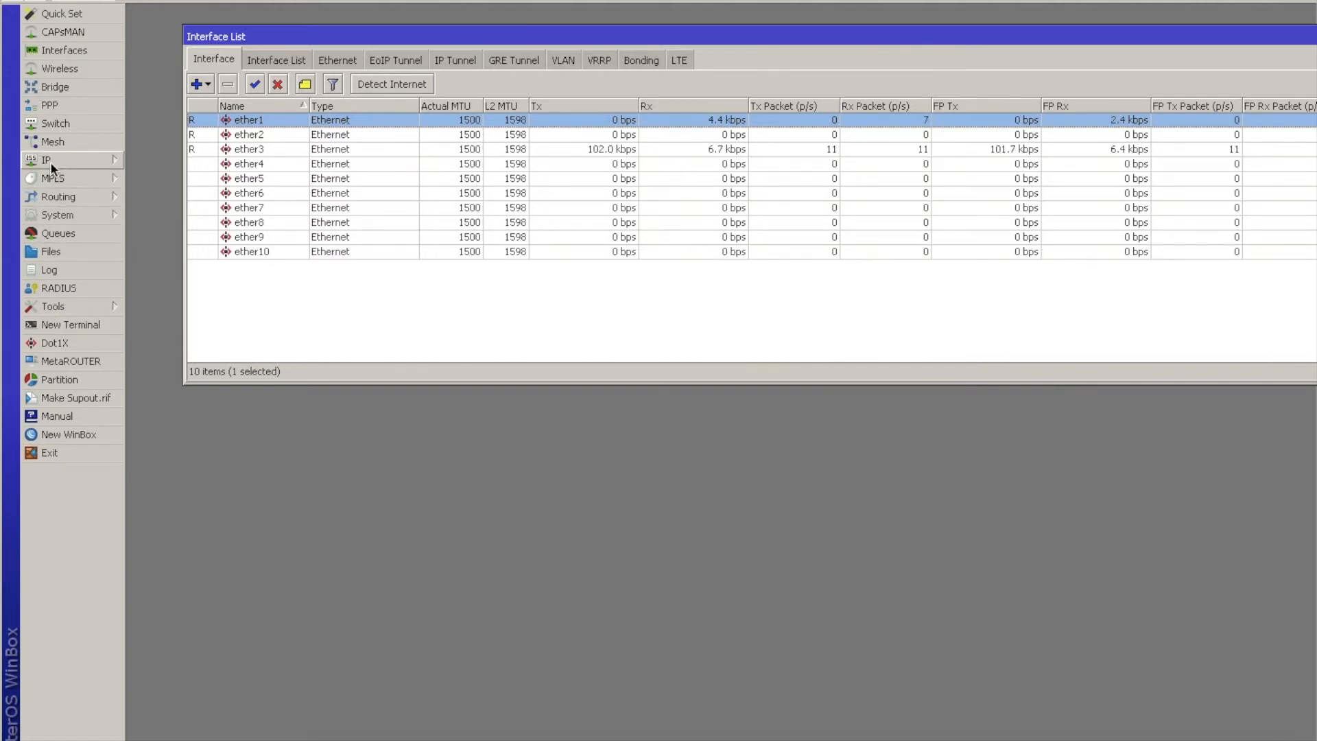
Open the router's system resources and view the details of its CPU.
{"action": "left_click", "coordinate": [68, 214]}
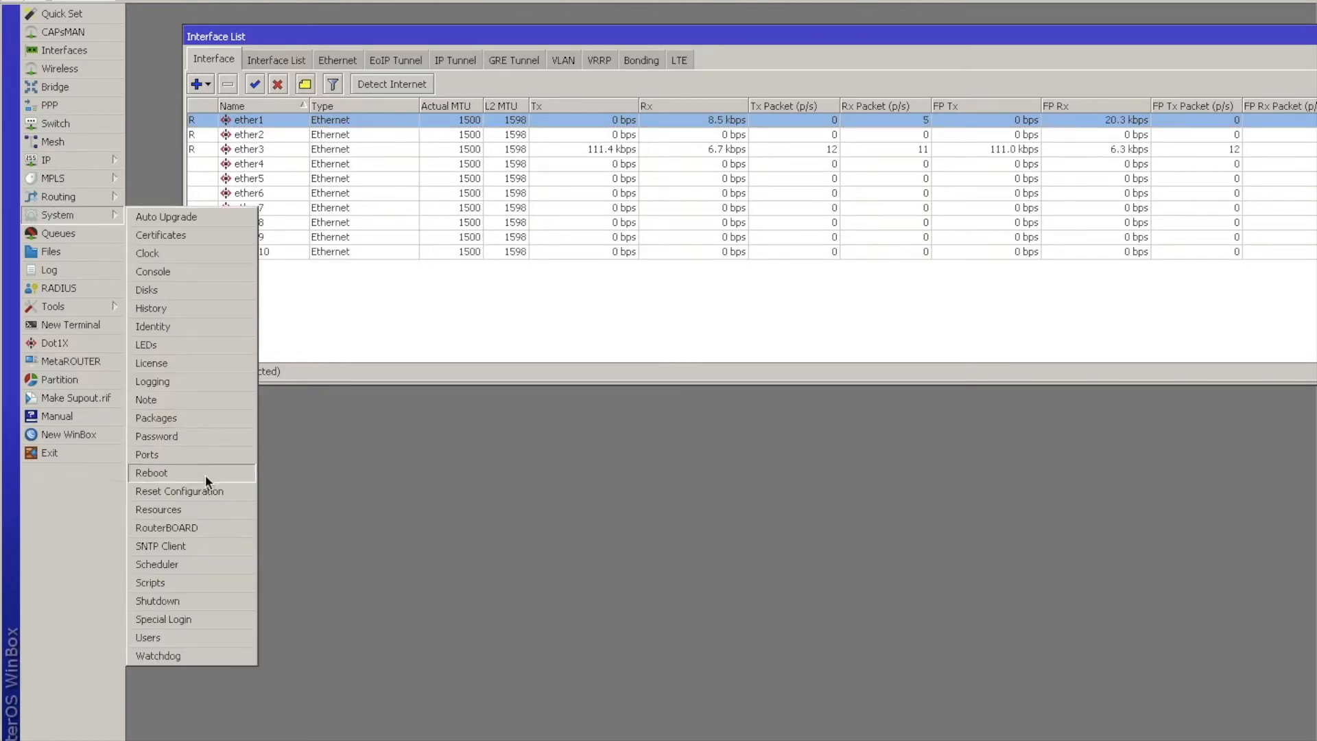
{"action": "left_click", "coordinate": [208, 511]}
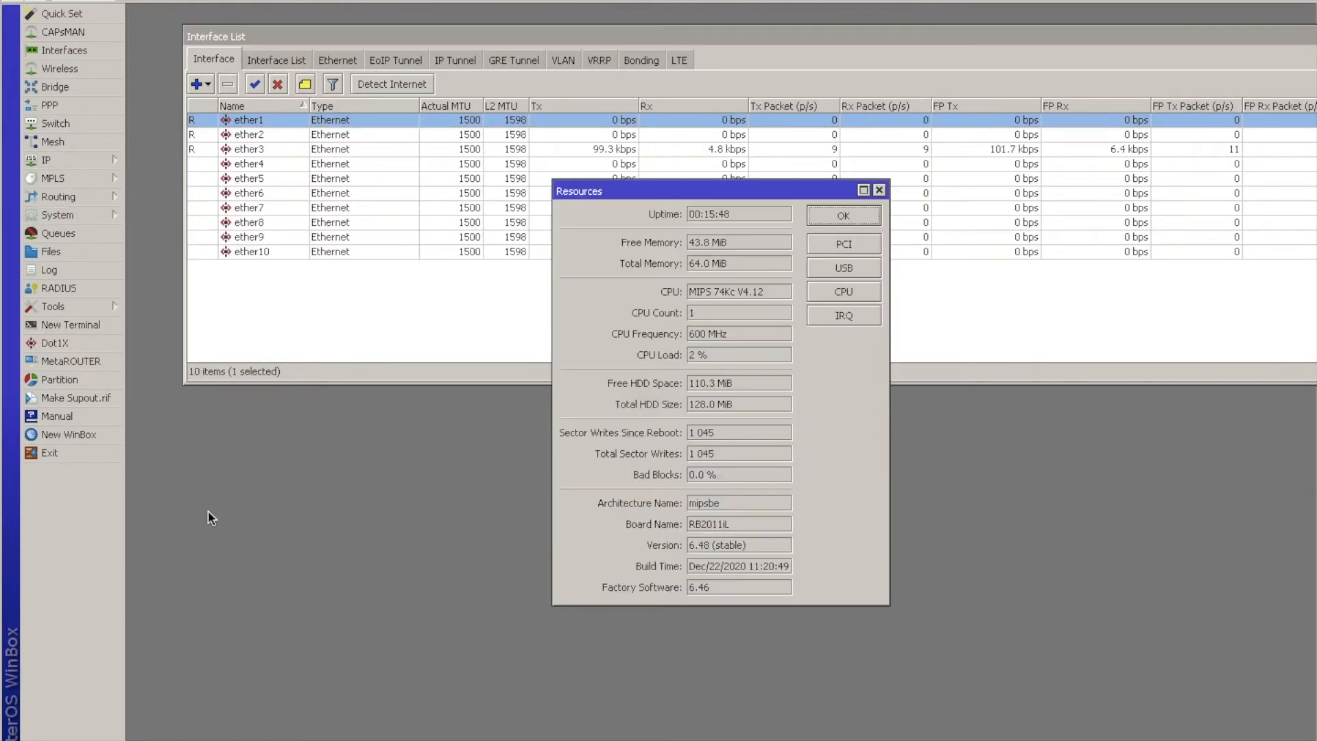
{"action": "left_click_drag", "start_coordinate": [612, 183], "coordinate": [501, 185]}
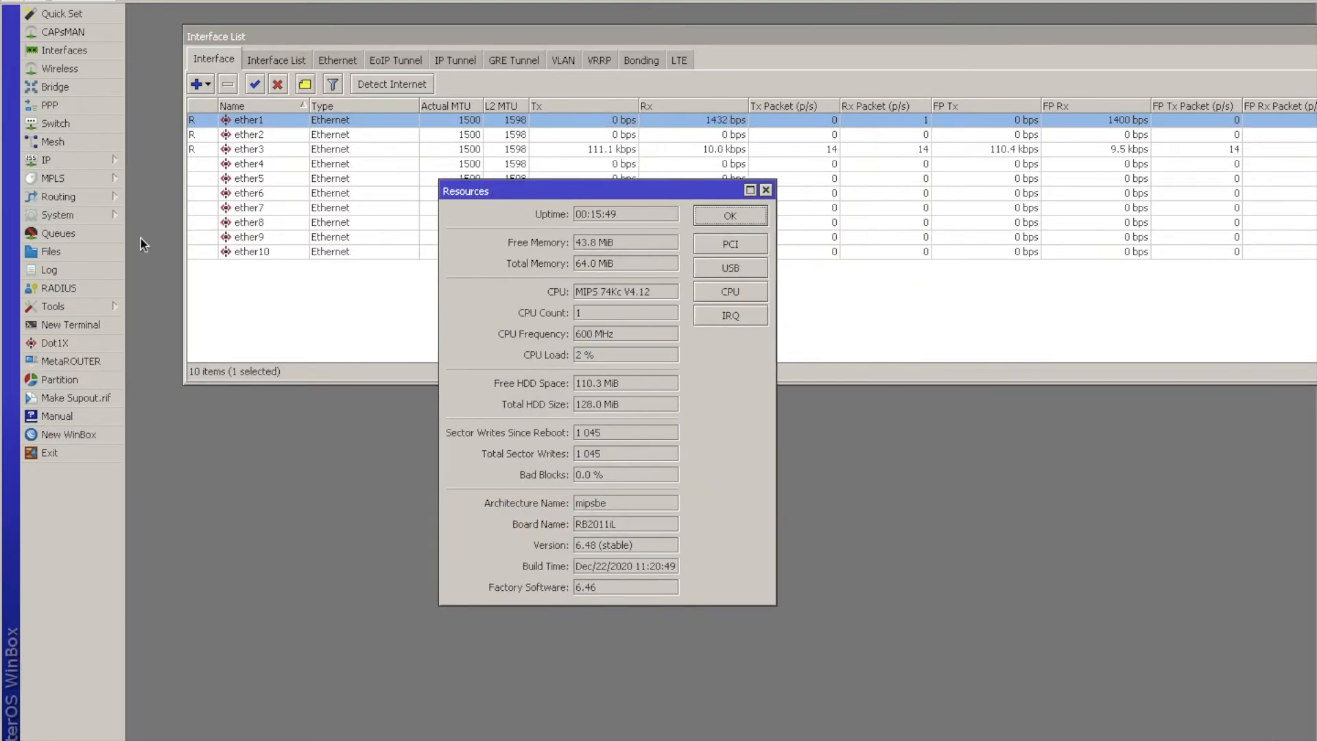
{"action": "left_click", "coordinate": [76, 221]}
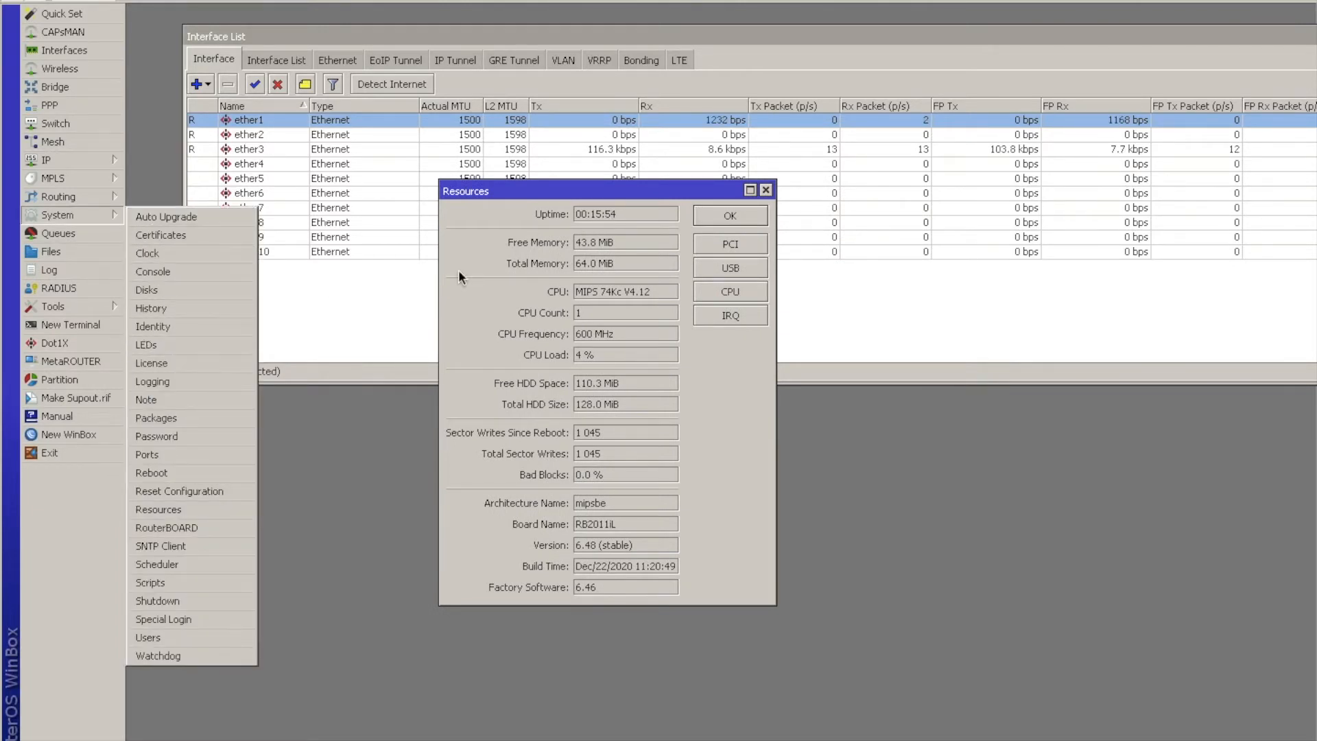
{"action": "left_click_drag", "start_coordinate": [590, 196], "coordinate": [401, 192]}
{"action": "left_click", "coordinate": [539, 288]}
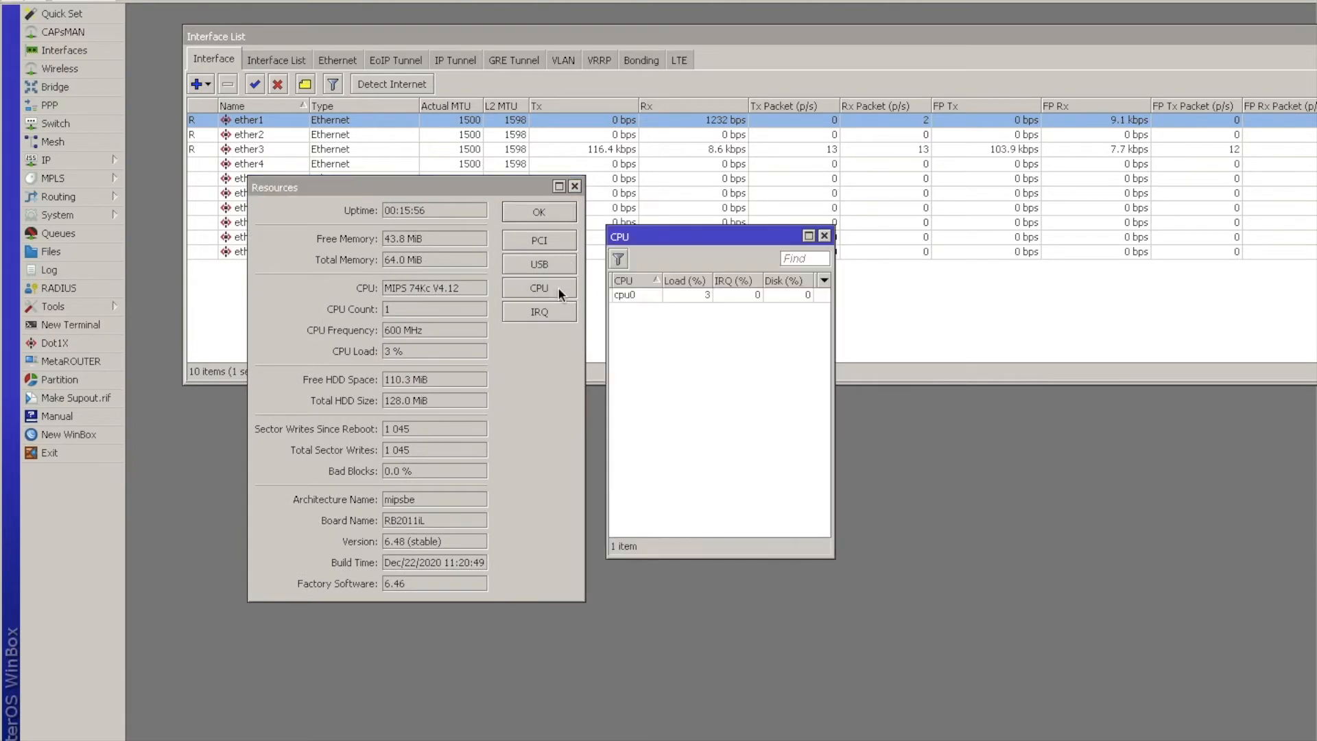
{"action": "left_click", "coordinate": [689, 220]}
{"action": "left_click", "coordinate": [706, 416]}
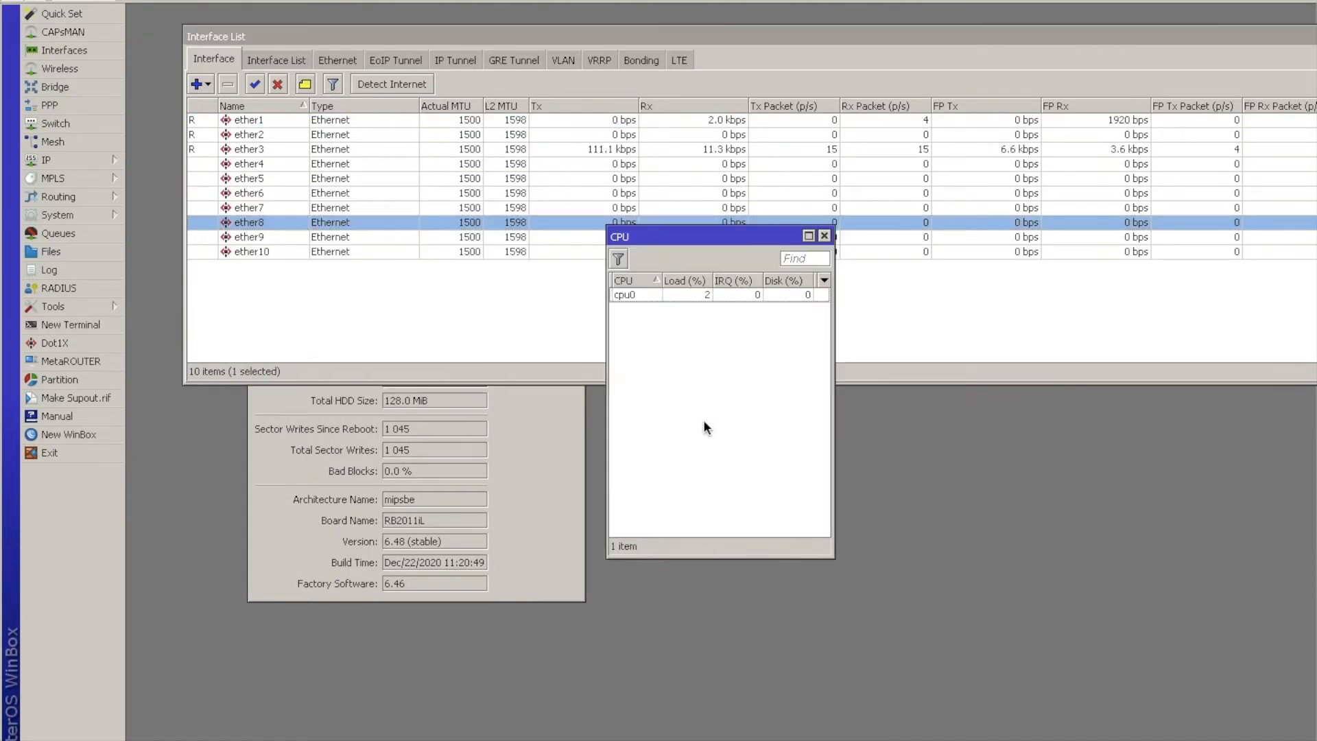
{"action": "left_click", "coordinate": [570, 447]}
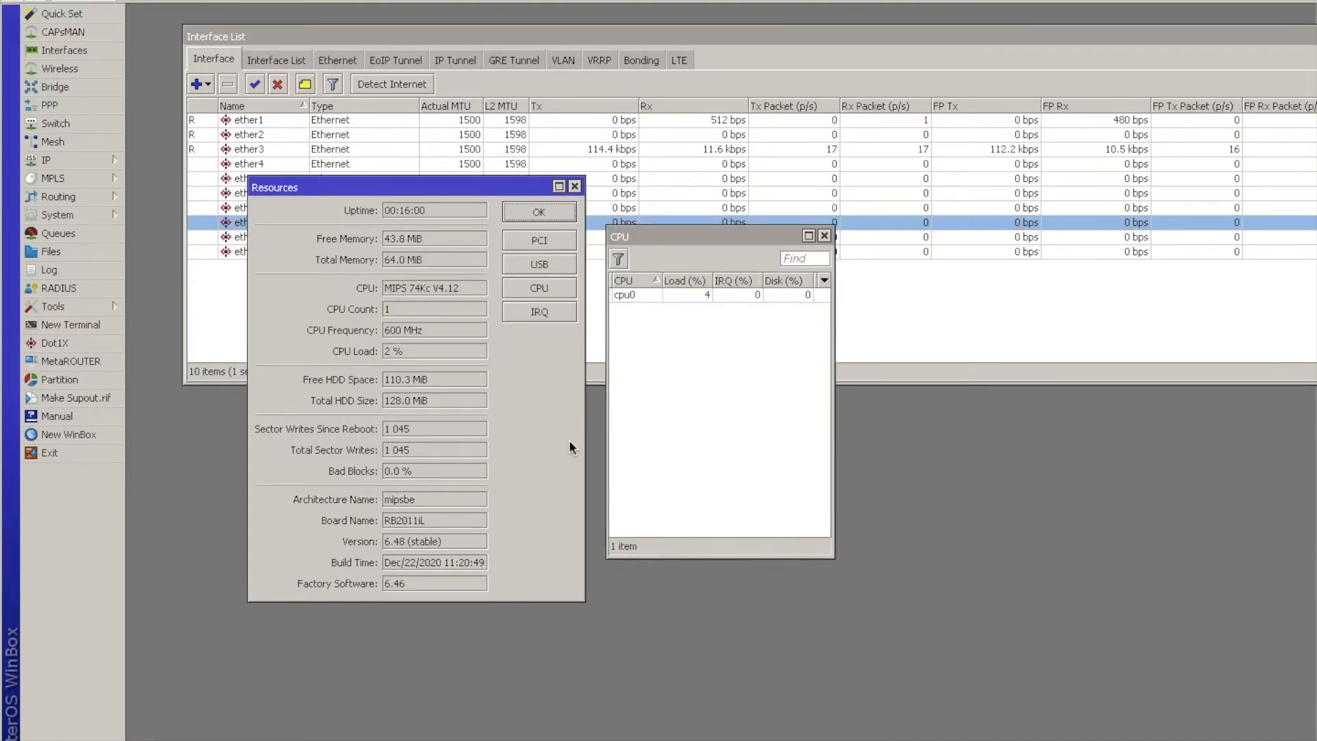
Examine the CPU count and frequency, storage, bad blocks, architecture, RouterOS version, build time and total memory in the system resources.
{"action": "left_click", "coordinate": [373, 313]}
{"action": "left_click", "coordinate": [385, 329]}
{"action": "left_click_drag", "start_coordinate": [434, 379], "coordinate": [345, 389]}
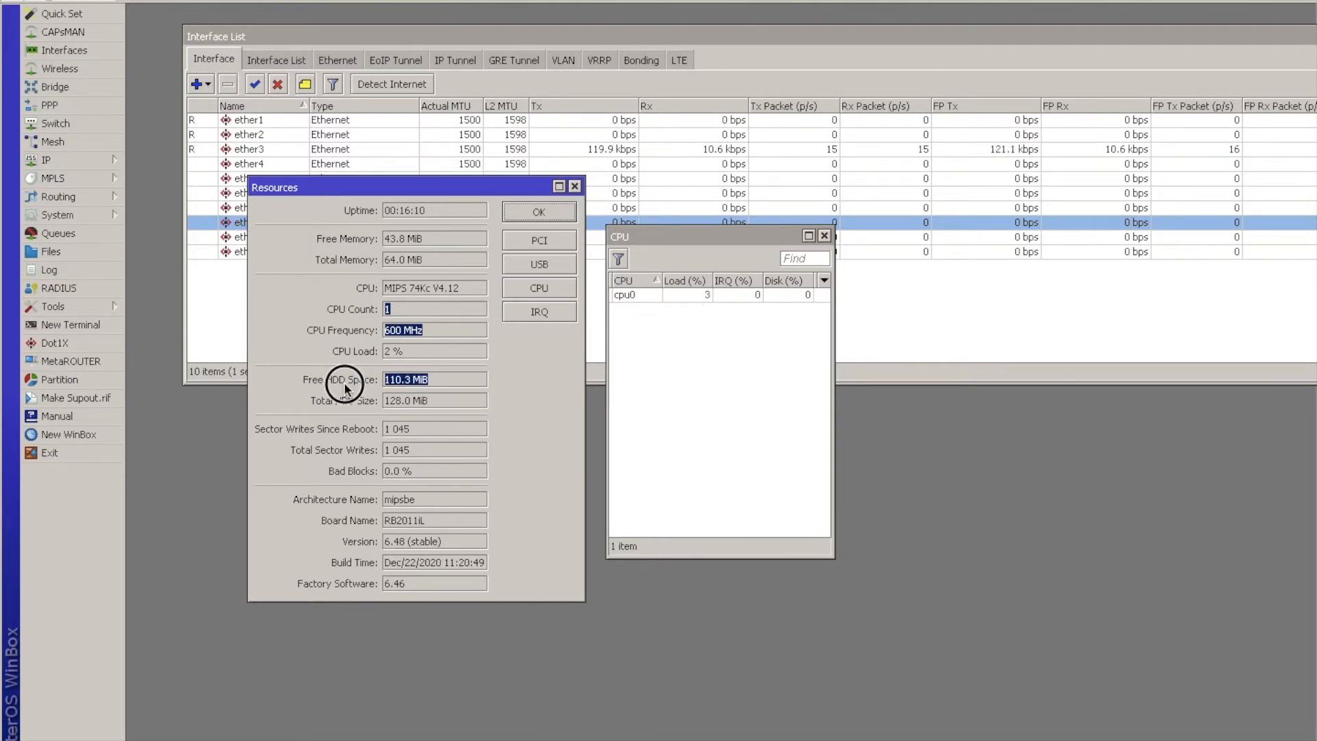
{"action": "left_click_drag", "start_coordinate": [439, 399], "coordinate": [365, 402]}
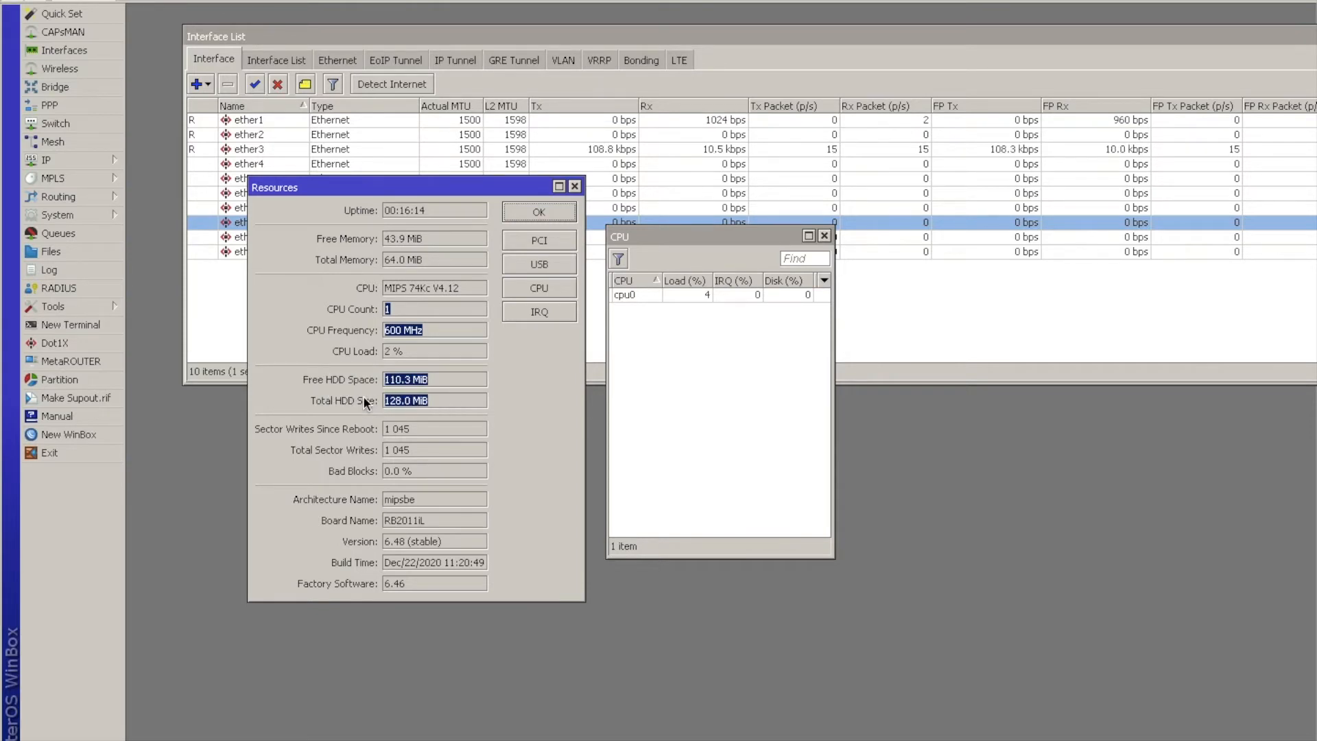
{"action": "left_click", "coordinate": [420, 471]}
{"action": "left_click", "coordinate": [425, 502]}
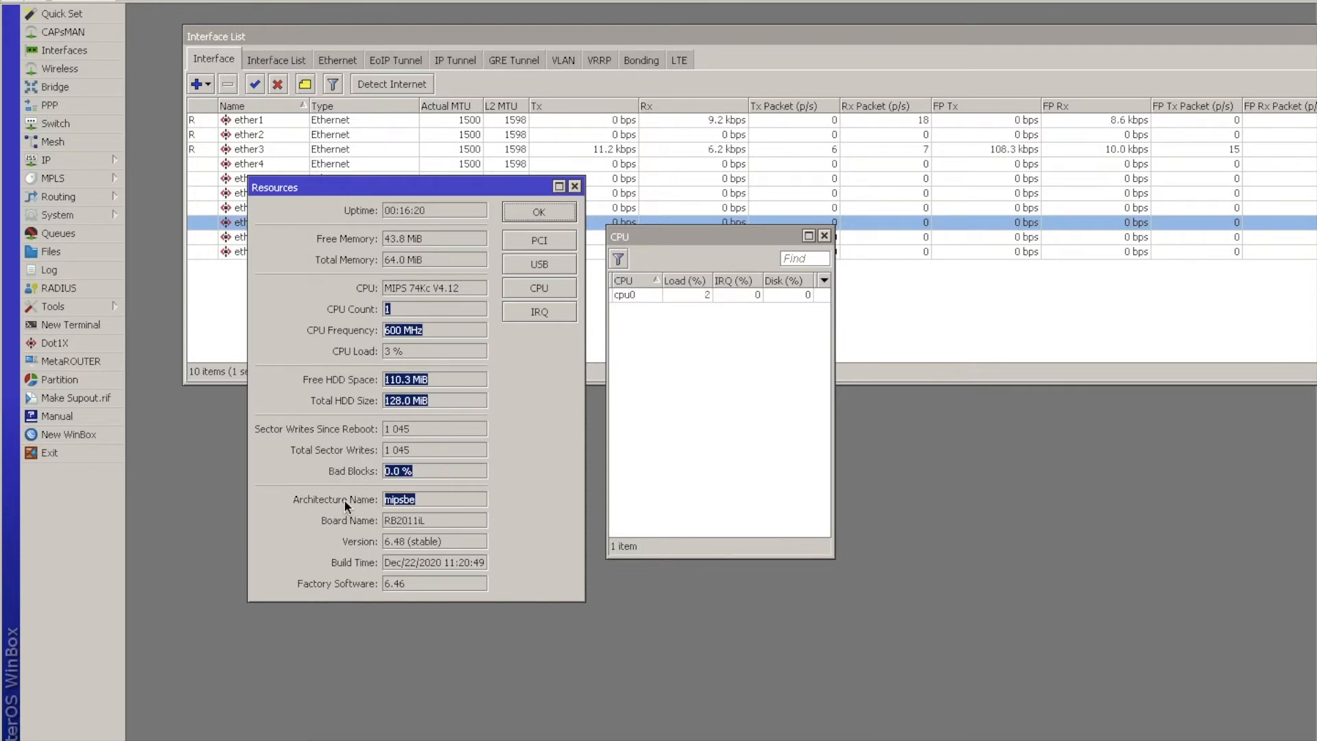
{"action": "left_click", "coordinate": [360, 544]}
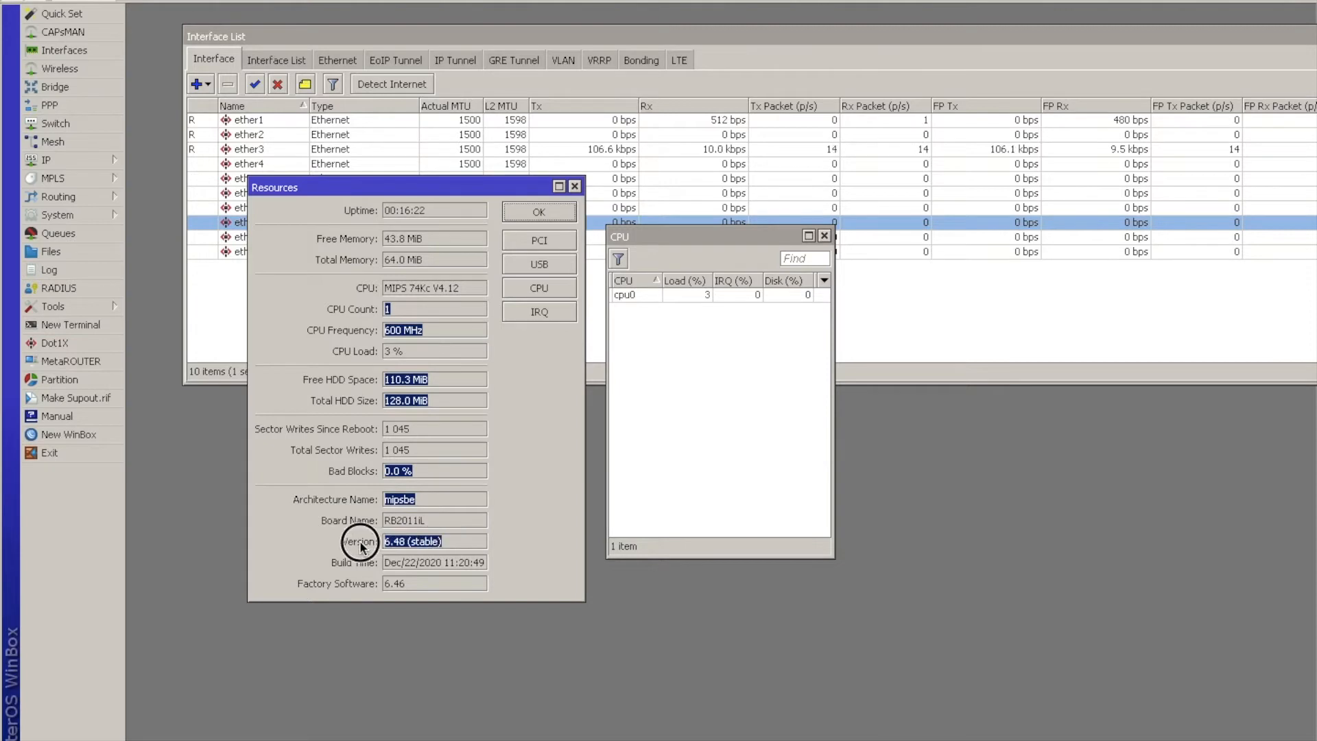
{"action": "left_click", "coordinate": [382, 568]}
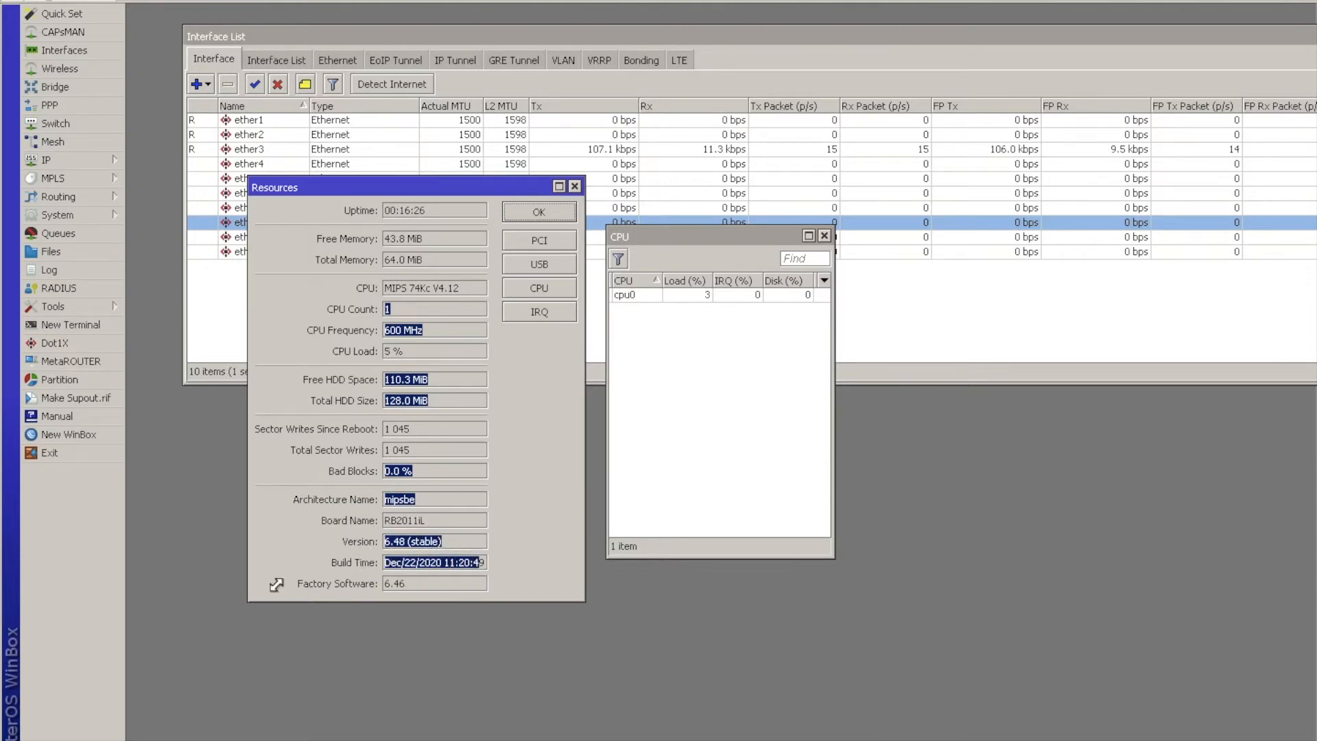
{"action": "left_click", "coordinate": [353, 258]}
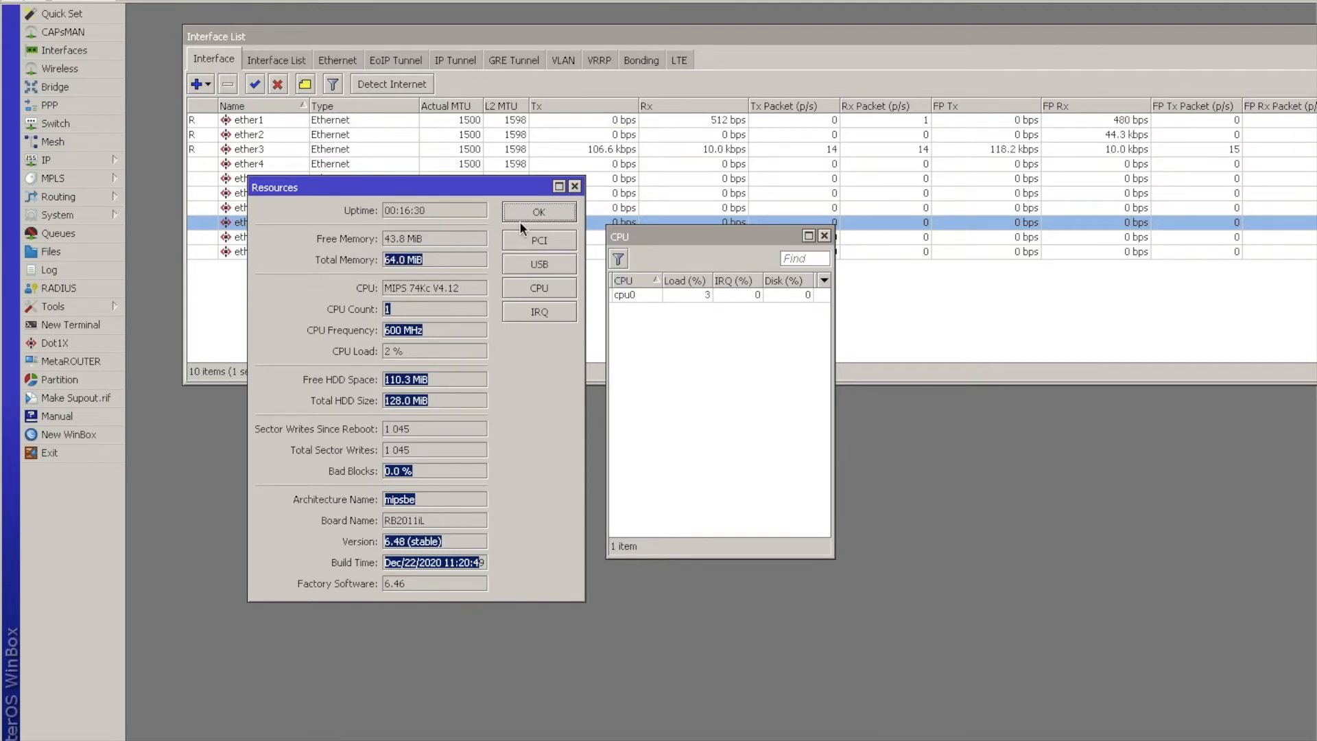
Check the router's USB, PCI and IRQ resource details, then close all the resource windows.
{"action": "left_click", "coordinate": [513, 259]}
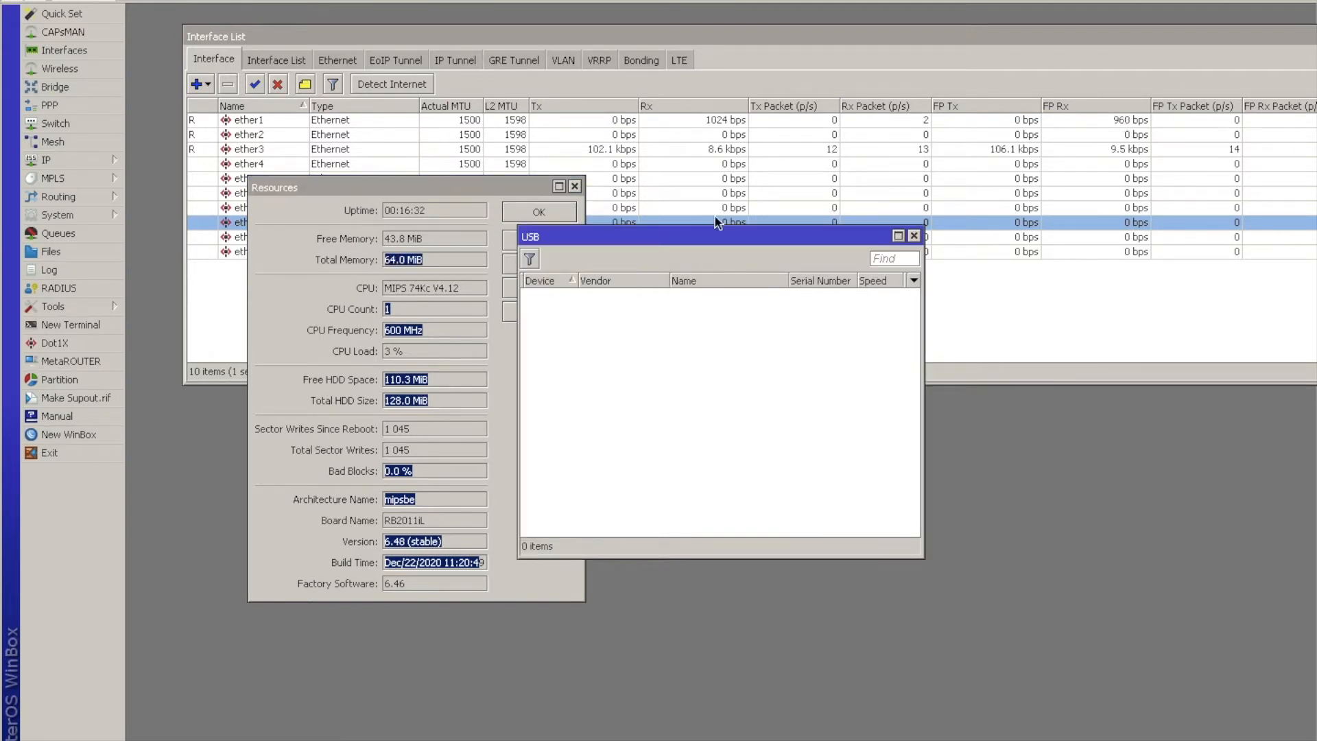
{"action": "left_click", "coordinate": [913, 235]}
{"action": "left_click", "coordinate": [552, 239]}
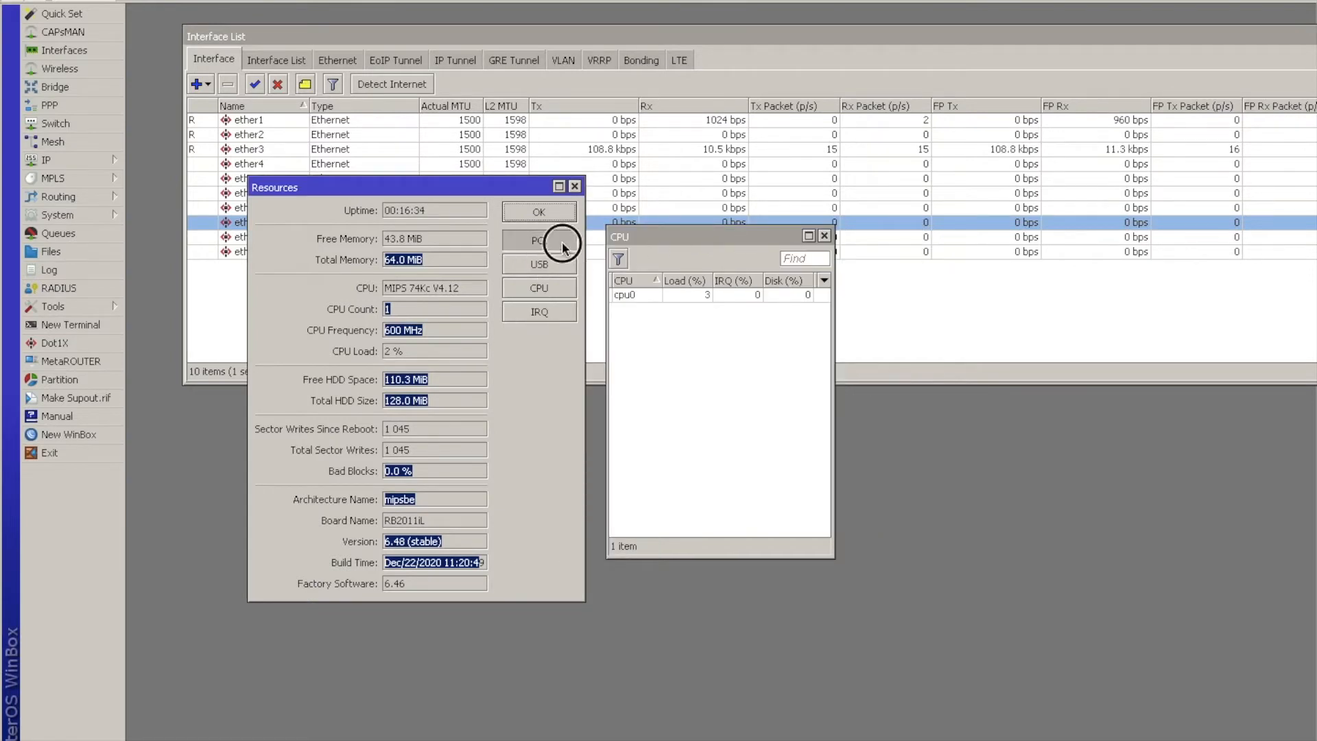
{"action": "left_click", "coordinate": [869, 236]}
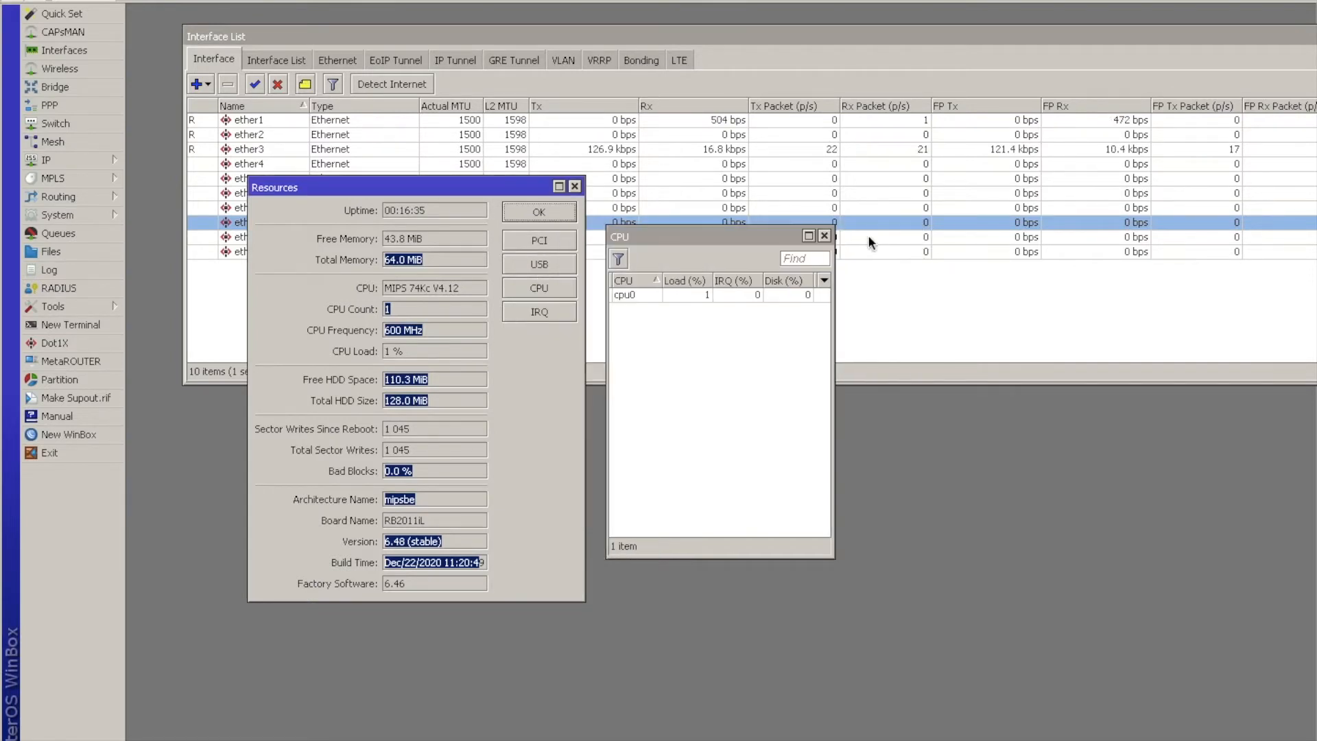
{"action": "left_click", "coordinate": [552, 313]}
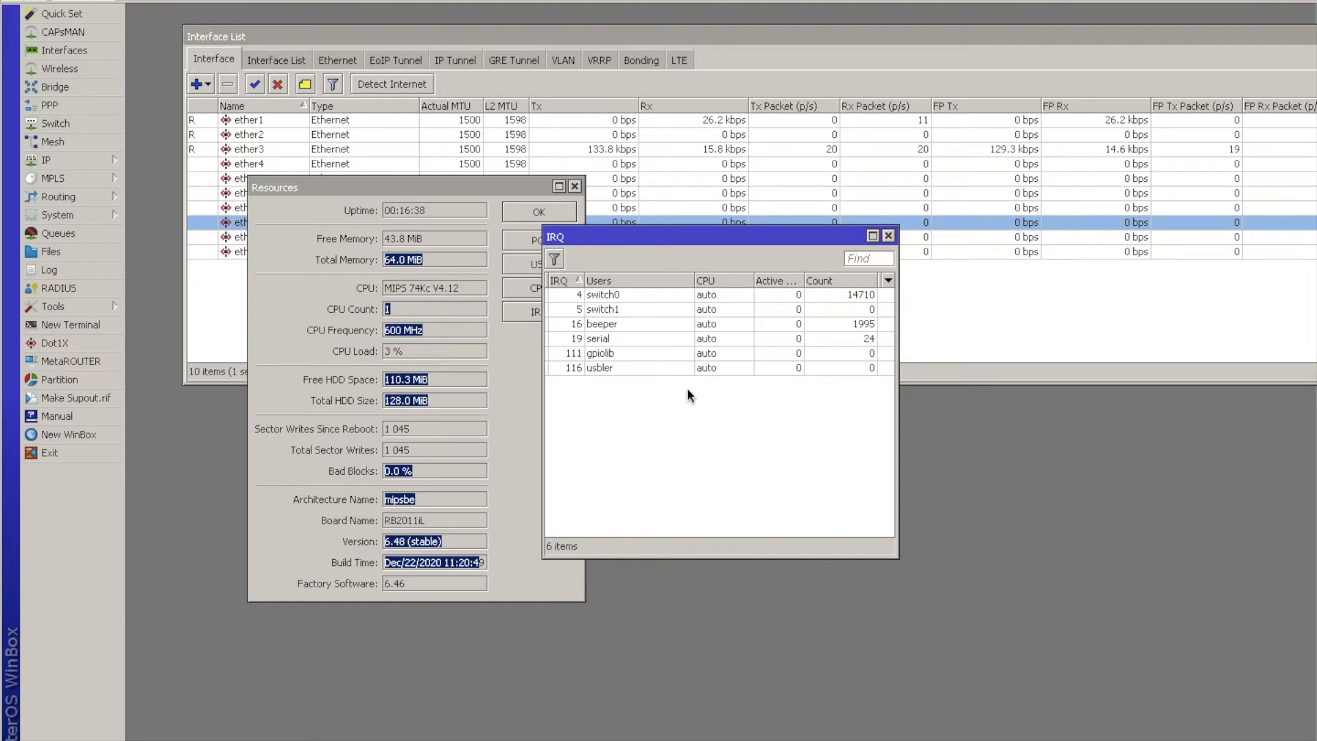
{"action": "left_click", "coordinate": [888, 236]}
{"action": "left_click", "coordinate": [828, 229]}
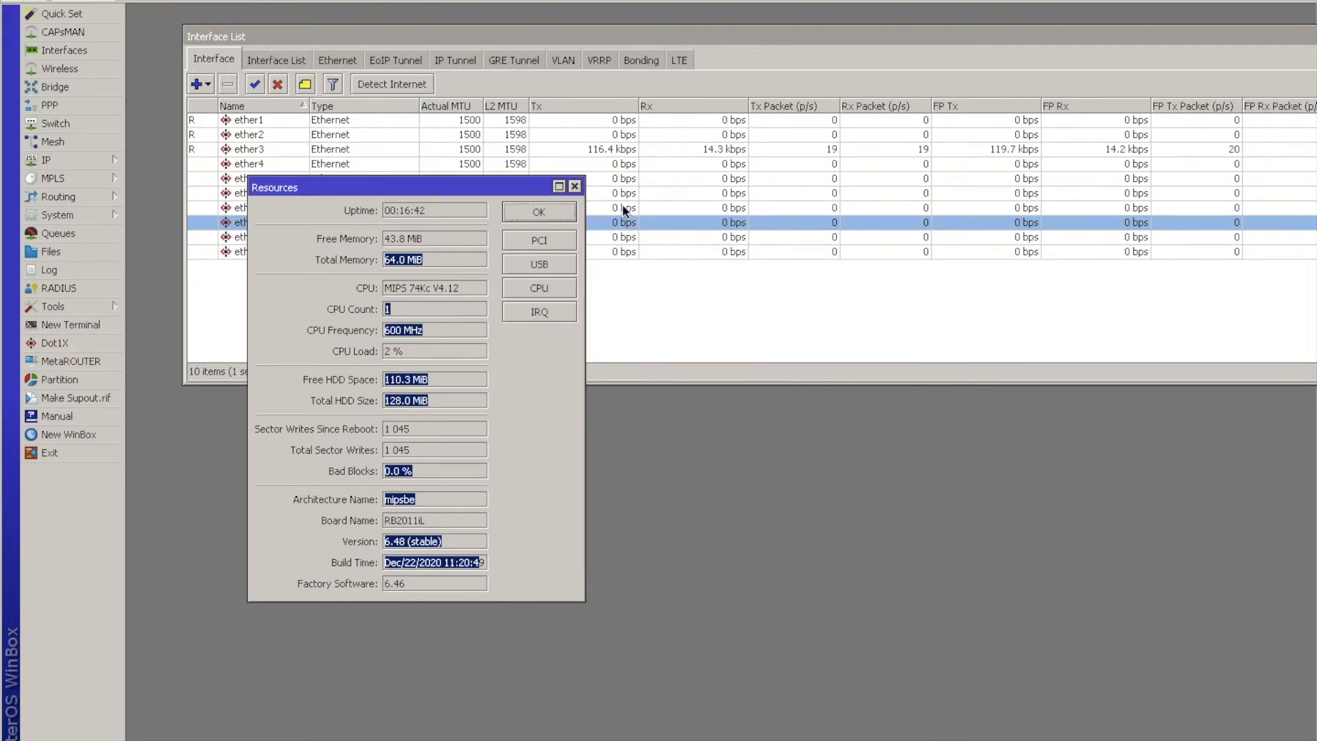
{"action": "left_click", "coordinate": [576, 186]}
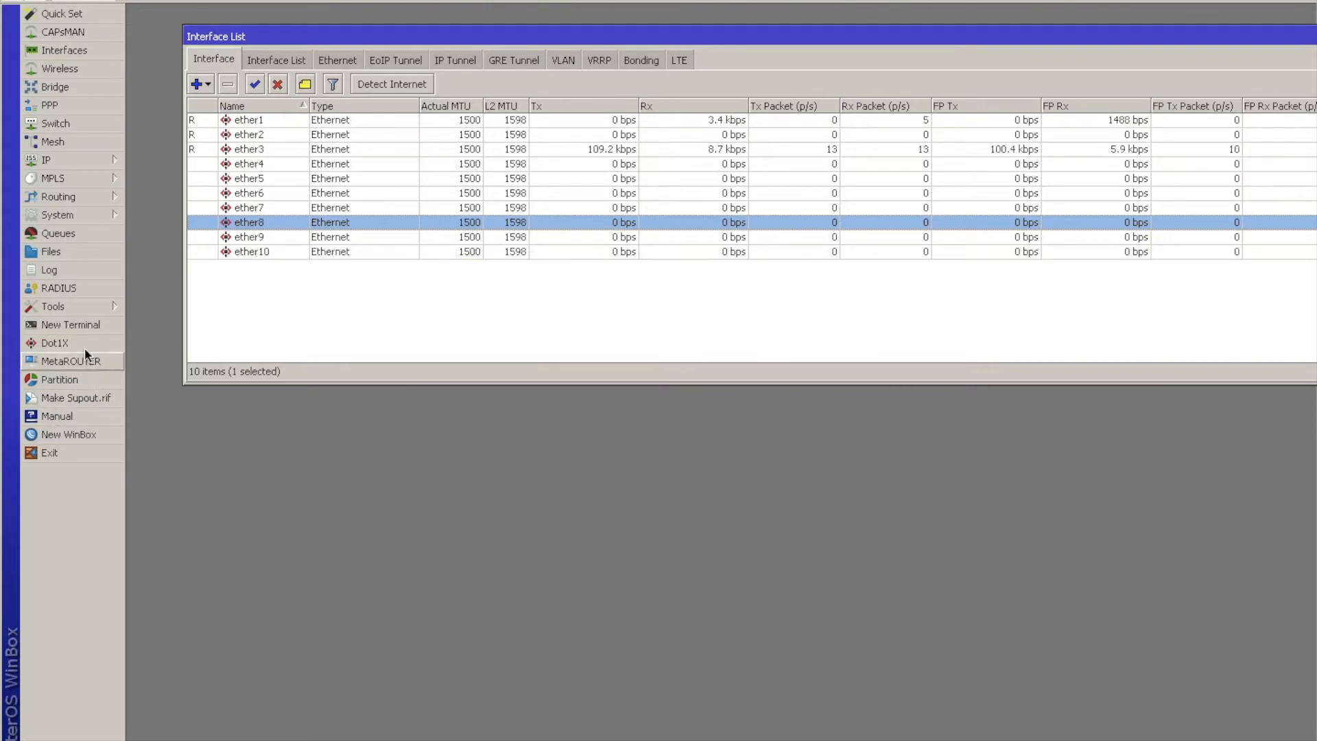
Try to ping 8.8.8.8 from a new terminal, and close the terminal.
{"action": "left_click", "coordinate": [76, 327]}
{"action": "type", "text": "ping "}
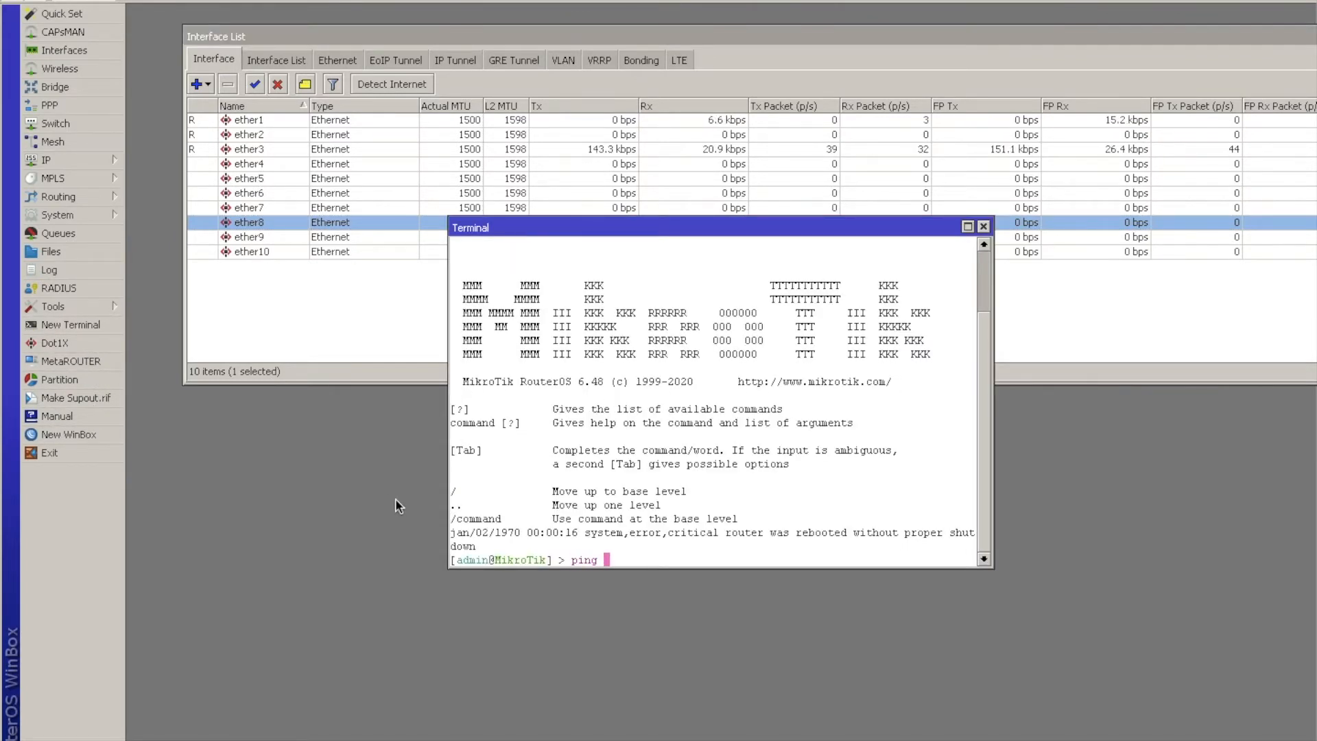
{"action": "type", "text": "192.168"}
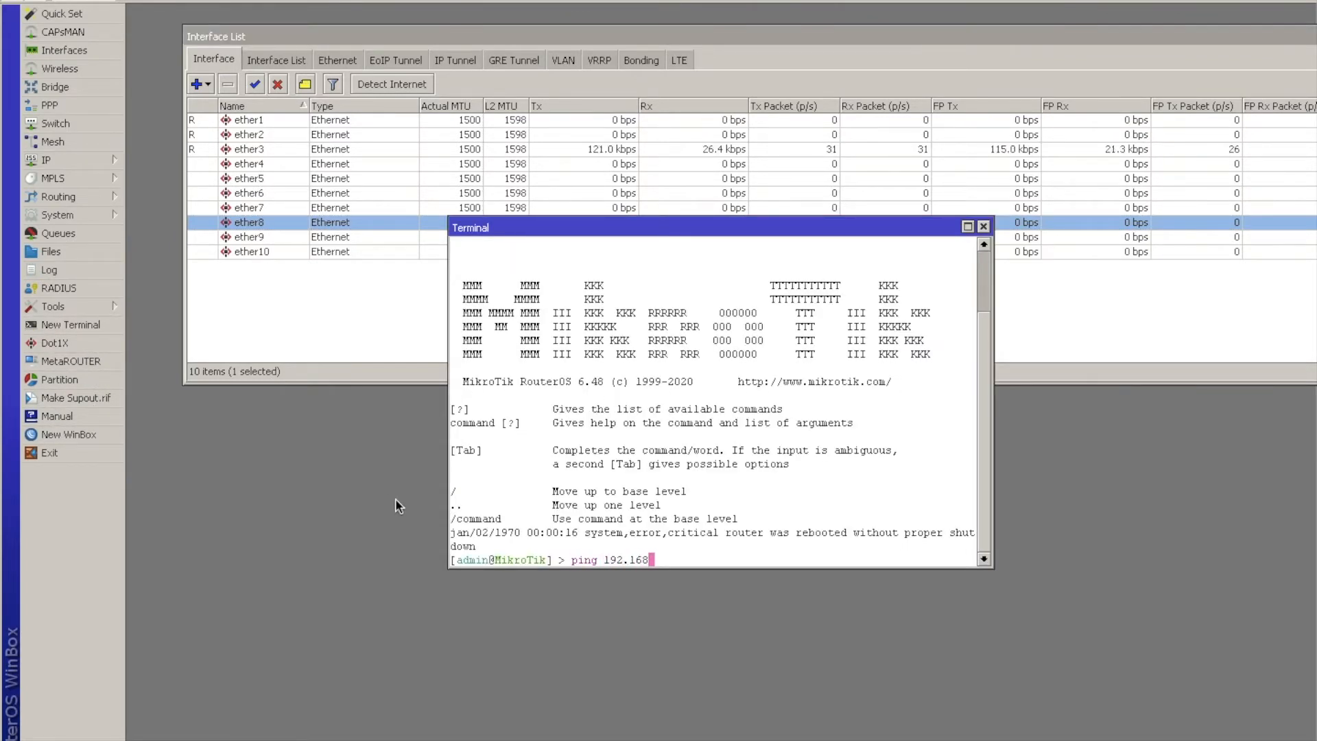
{"action": "key", "text": "BackSpace"}
{"action": "key", "text": "BackSpace"}
{"action": "key", "text": "BackSpace"}
{"action": "key", "text": "BackSpace"}
{"action": "key", "text": "BackSpace"}
{"action": "type", "text": "8.8.8.8."}
{"action": "key", "text": "Return"}
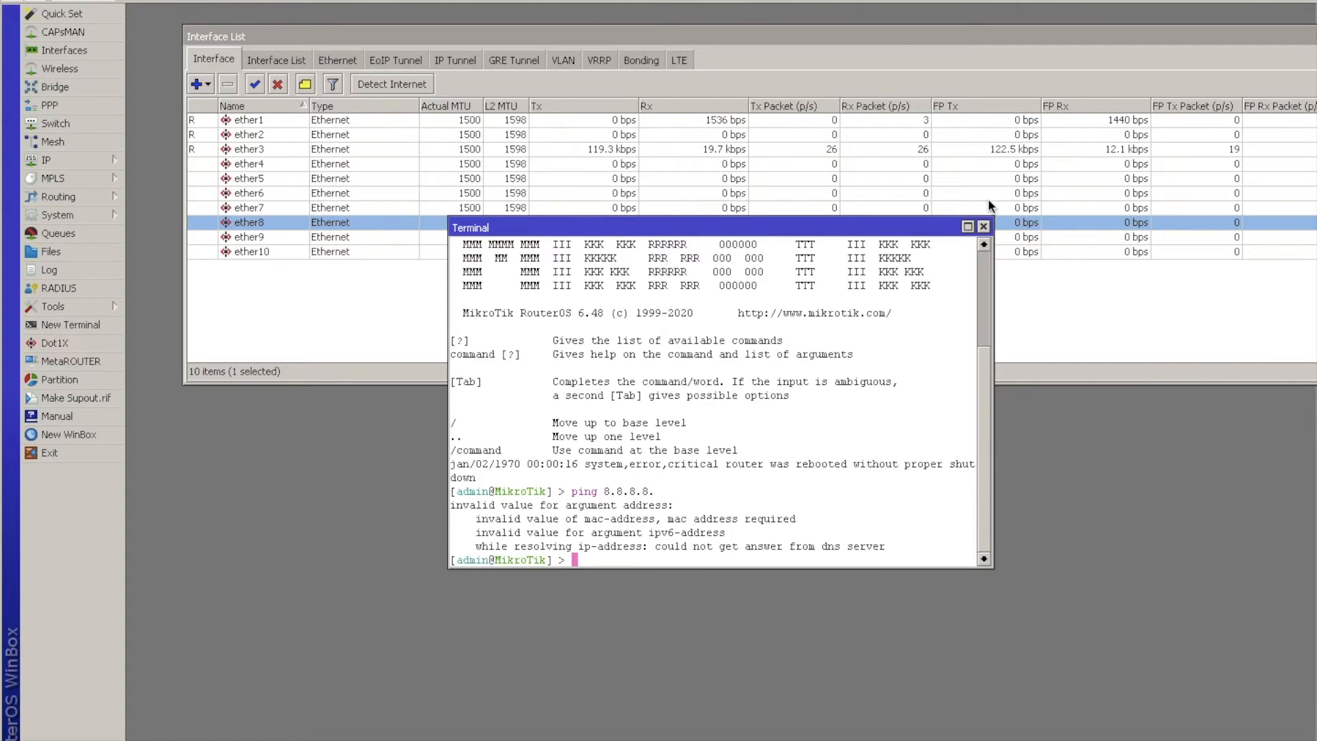
{"action": "left_click", "coordinate": [982, 225]}
Rename the ether1 interface as ether1-ISP1.
{"action": "double_click", "coordinate": [280, 120]}
{"action": "key", "text": "End"}
{"action": "type", "text": "-ISP1"}
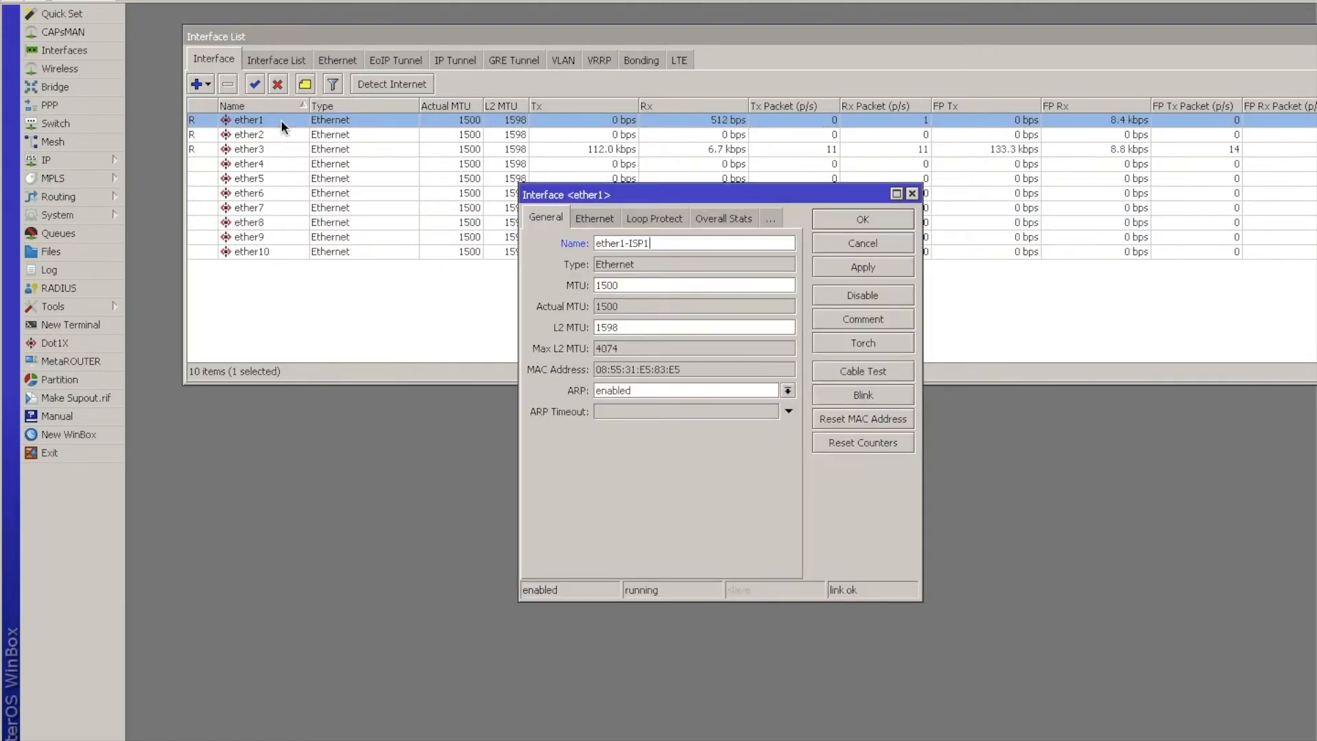
{"action": "key", "text": "Return"}
Rename the ether2 interface as ether2-ISP2.
{"action": "double_click", "coordinate": [282, 138]}
{"action": "key", "text": "End"}
{"action": "type", "text": "-ISP"}
{"action": "key", "text": "BackSpace"}
{"action": "key", "text": "BackSpace"}
{"action": "key", "text": "BackSpace"}
{"action": "key", "text": "BackSpace"}
{"action": "type", "text": "-ISP2"}
{"action": "key", "text": "Return"}
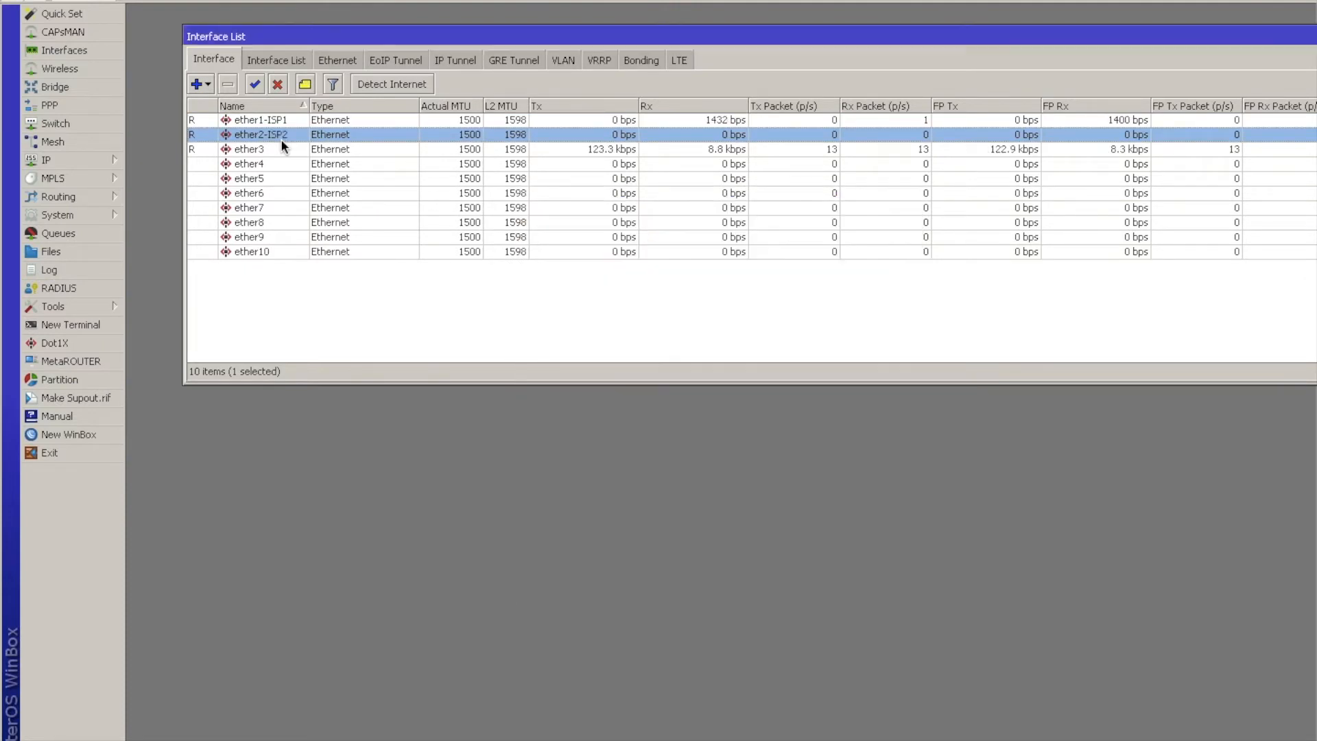
{"action": "left_click", "coordinate": [284, 151]}
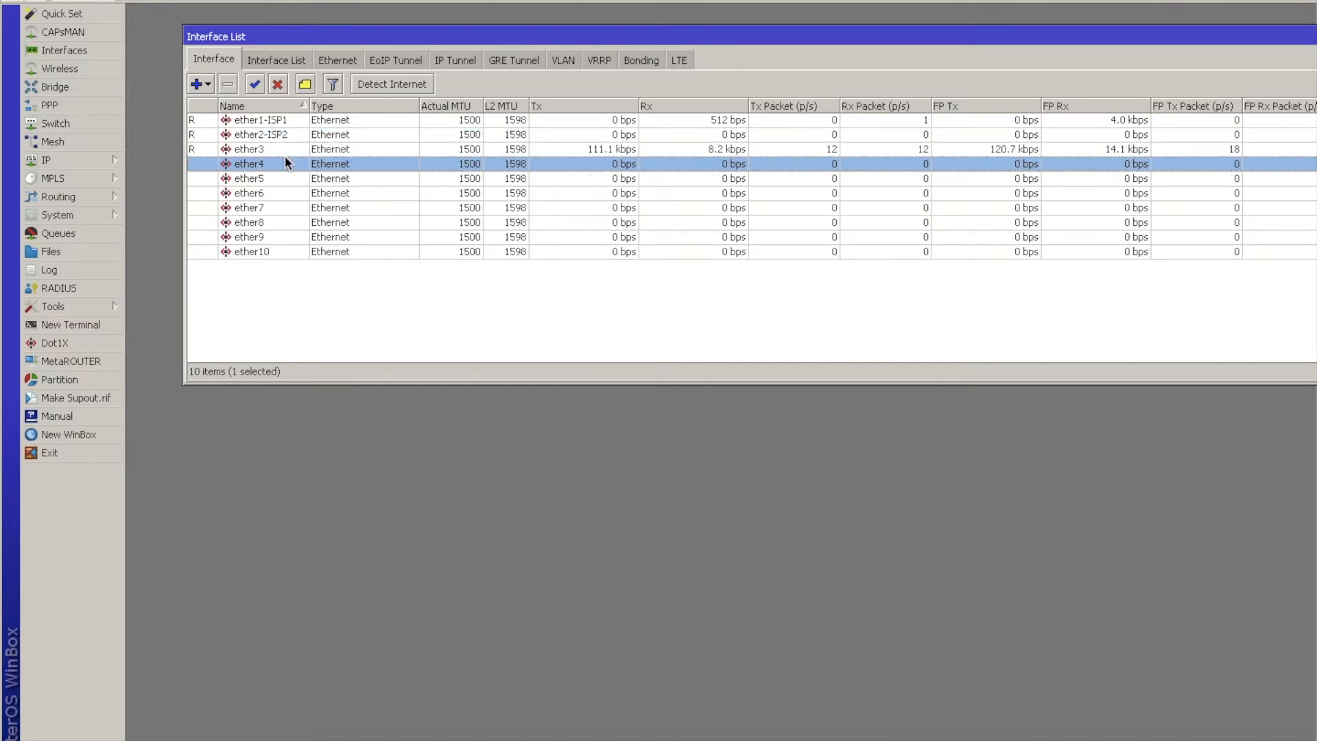
{"action": "left_click", "coordinate": [269, 240]}
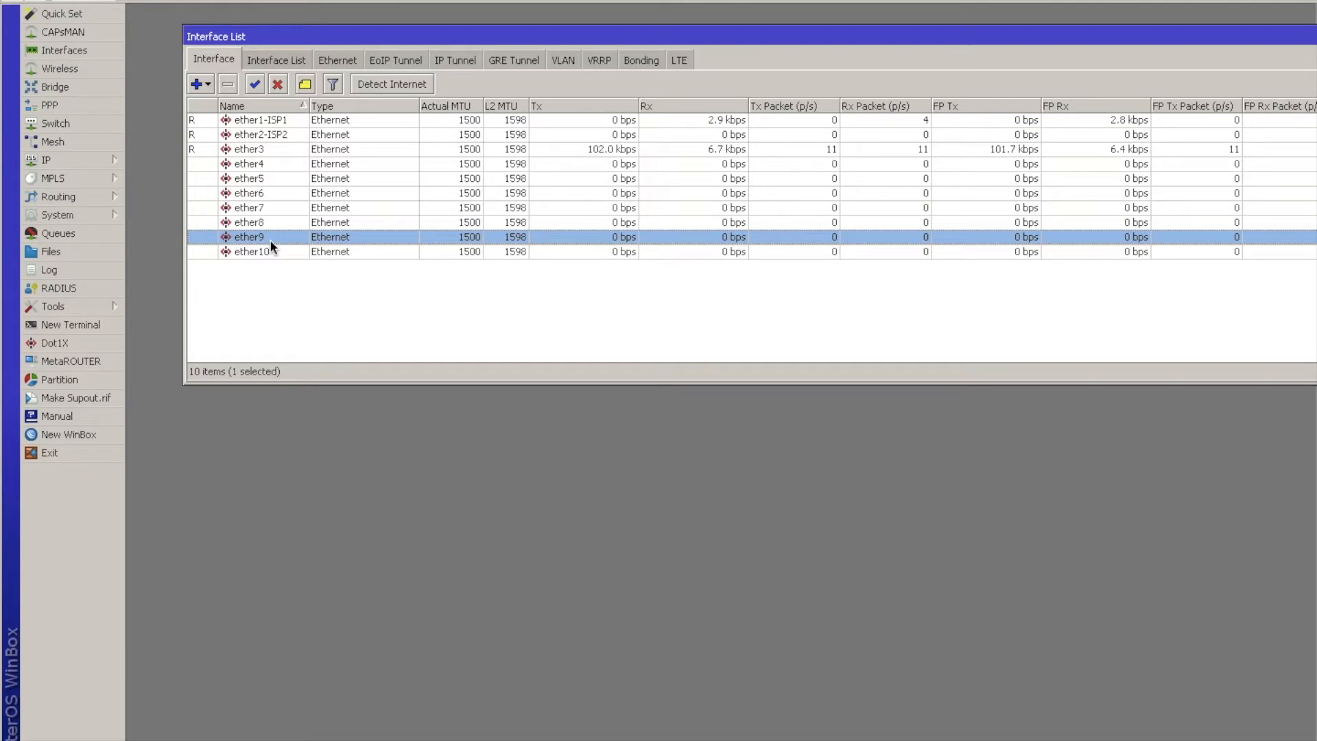
{"action": "left_click", "coordinate": [258, 165]}
{"action": "left_click", "coordinate": [261, 251]}
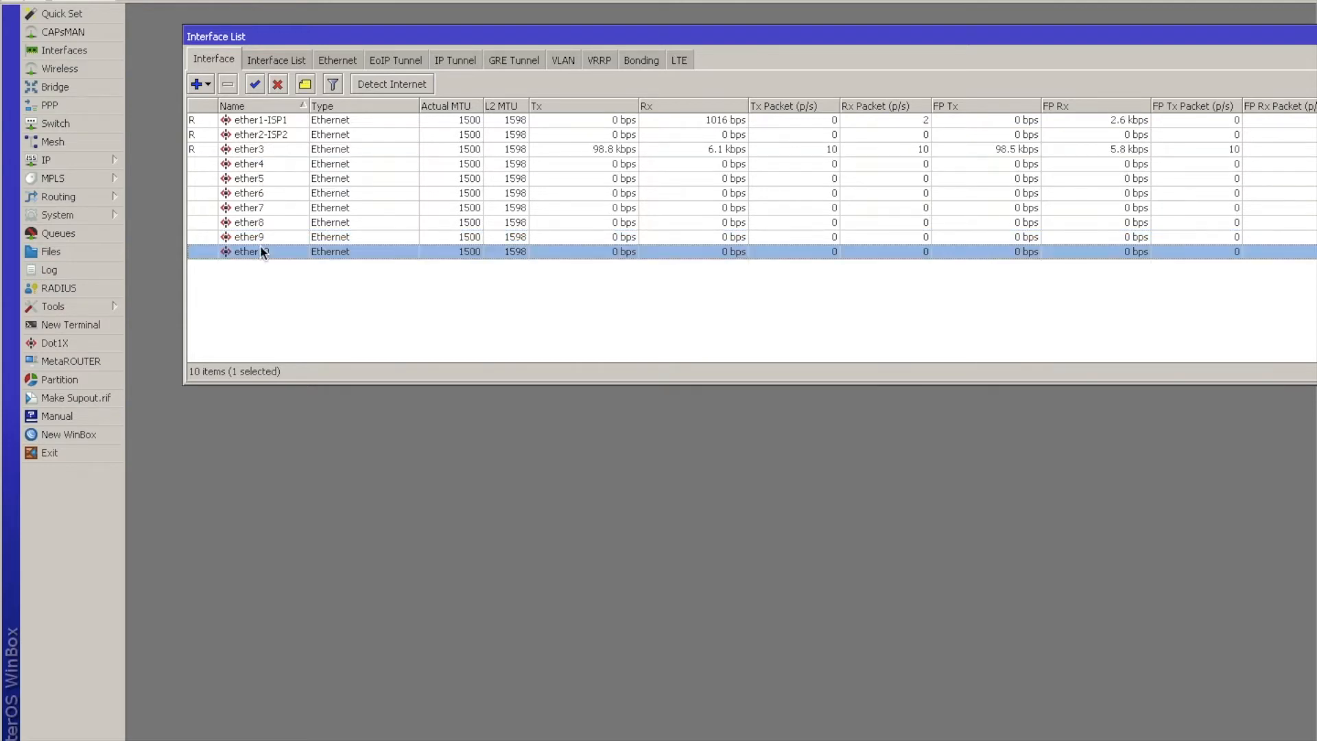
Create a new bridge interface named bridge-Distribusi with the other settings left at their defaults.
{"action": "left_click", "coordinate": [84, 88]}
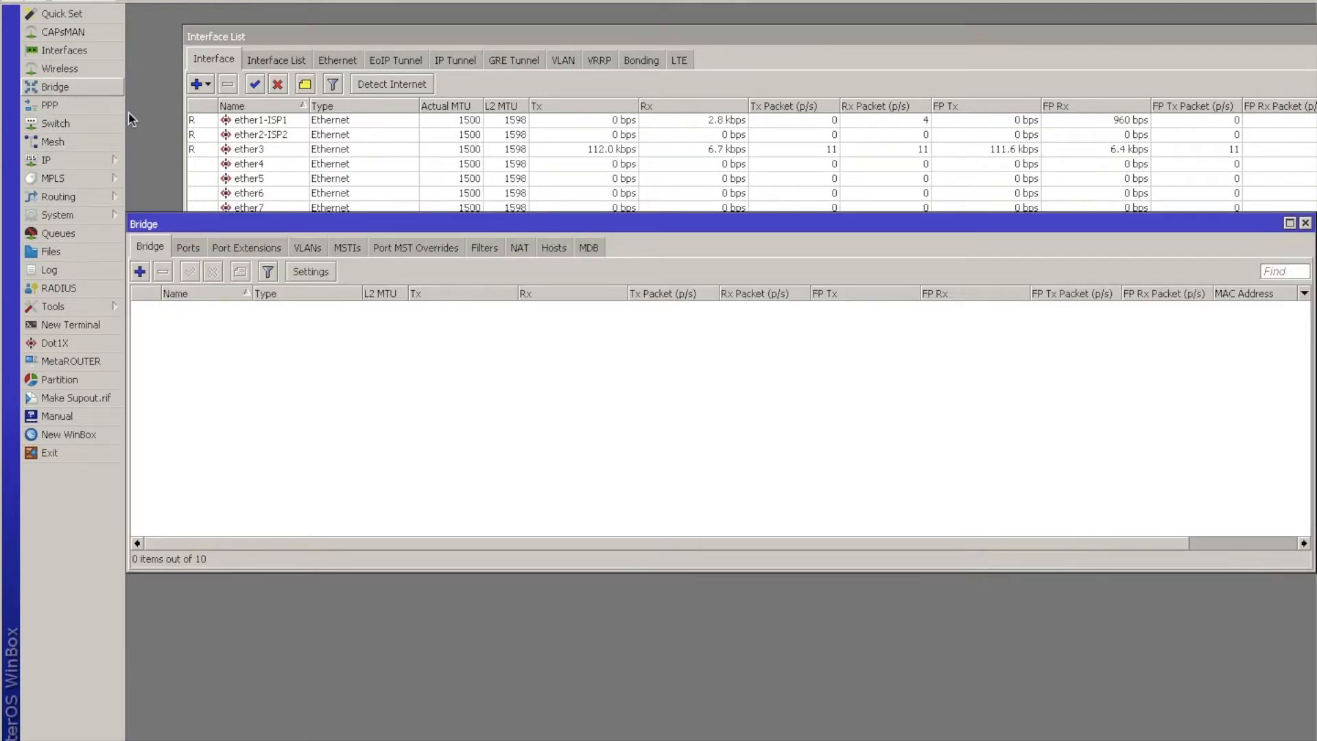
{"action": "left_click", "coordinate": [140, 271]}
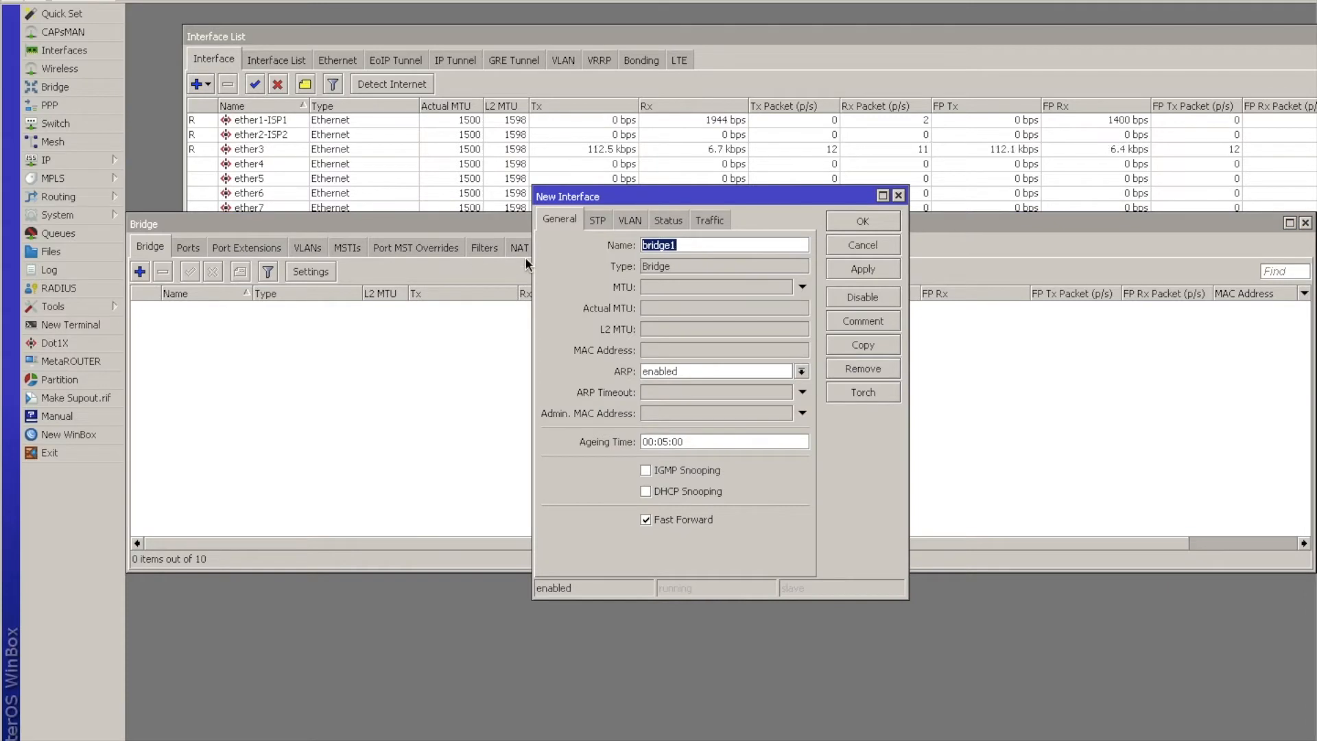
{"action": "type", "text": "bridge-Distribusi"}
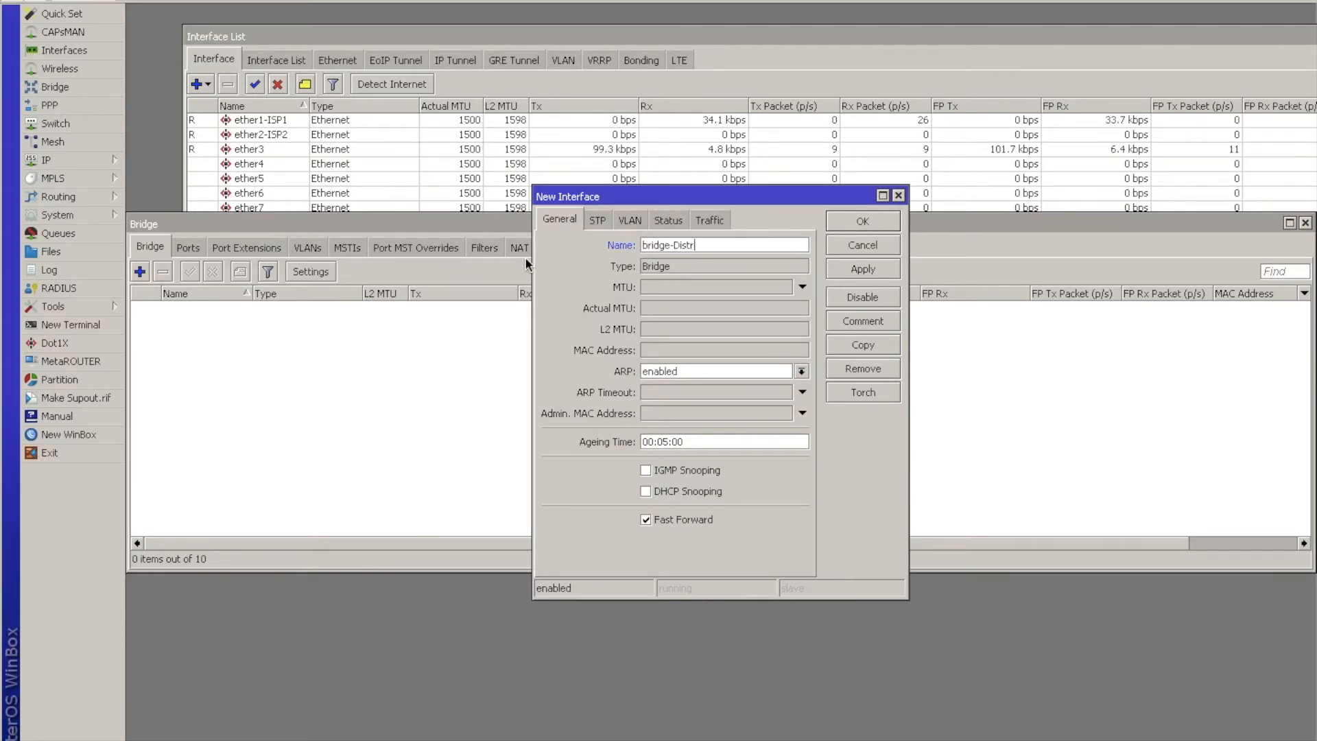
{"action": "key", "text": "Return"}
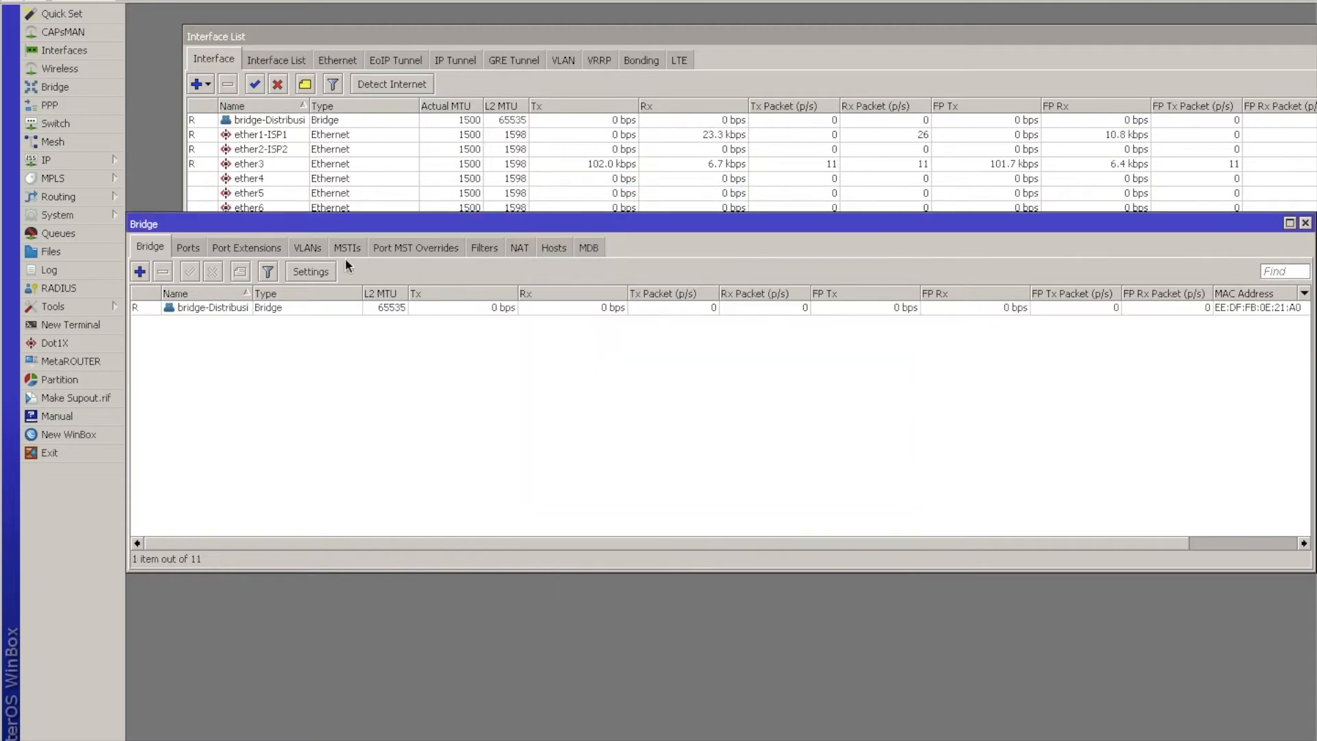
Add ether10 as a port of the bridge-Distribusi bridge.
{"action": "left_click", "coordinate": [191, 246]}
{"action": "left_click", "coordinate": [140, 272]}
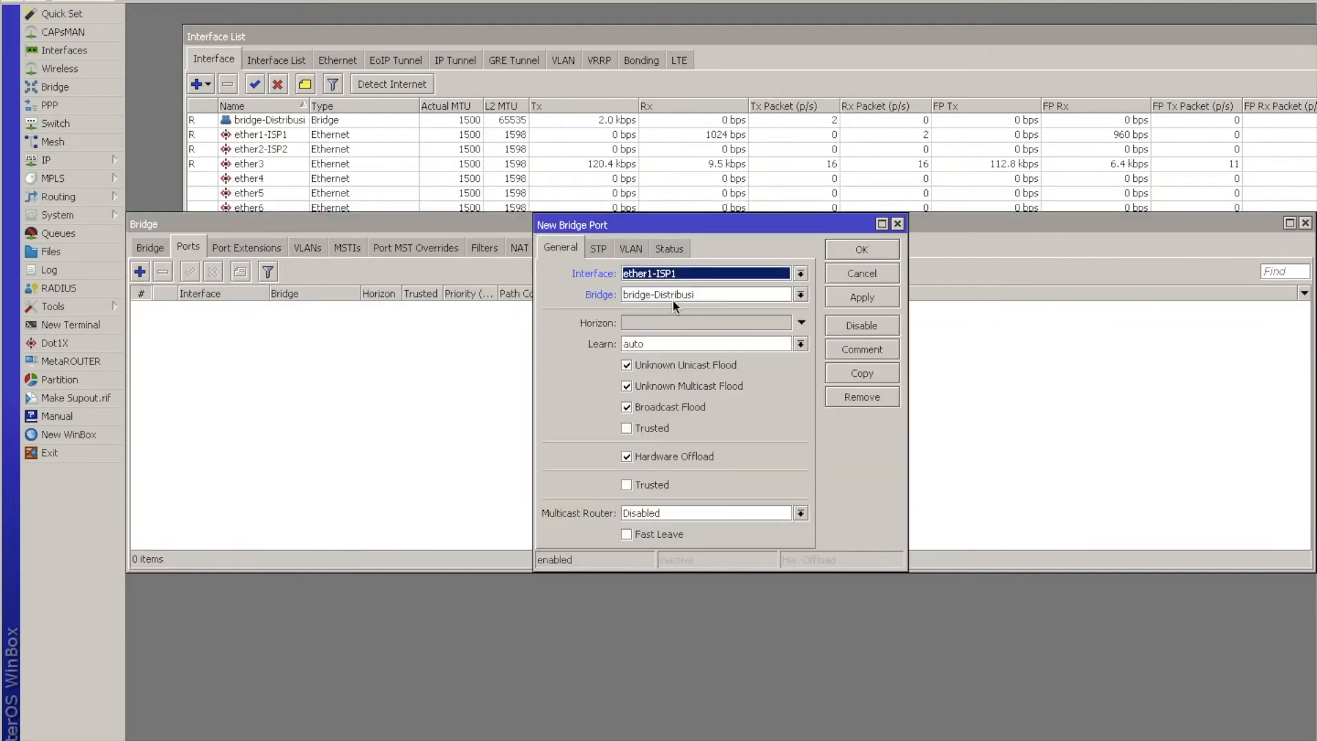
{"action": "left_click", "coordinate": [696, 292]}
{"action": "left_click", "coordinate": [696, 305]}
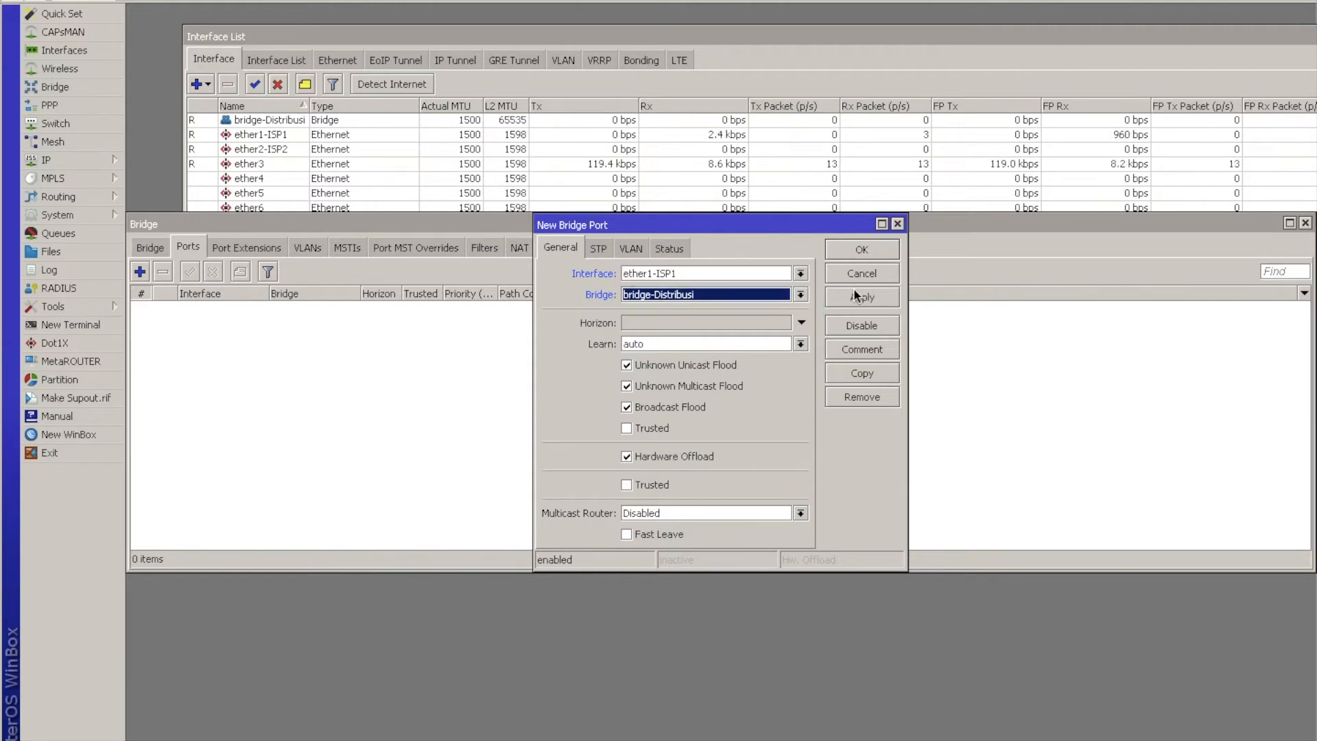
{"action": "left_click", "coordinate": [804, 274]}
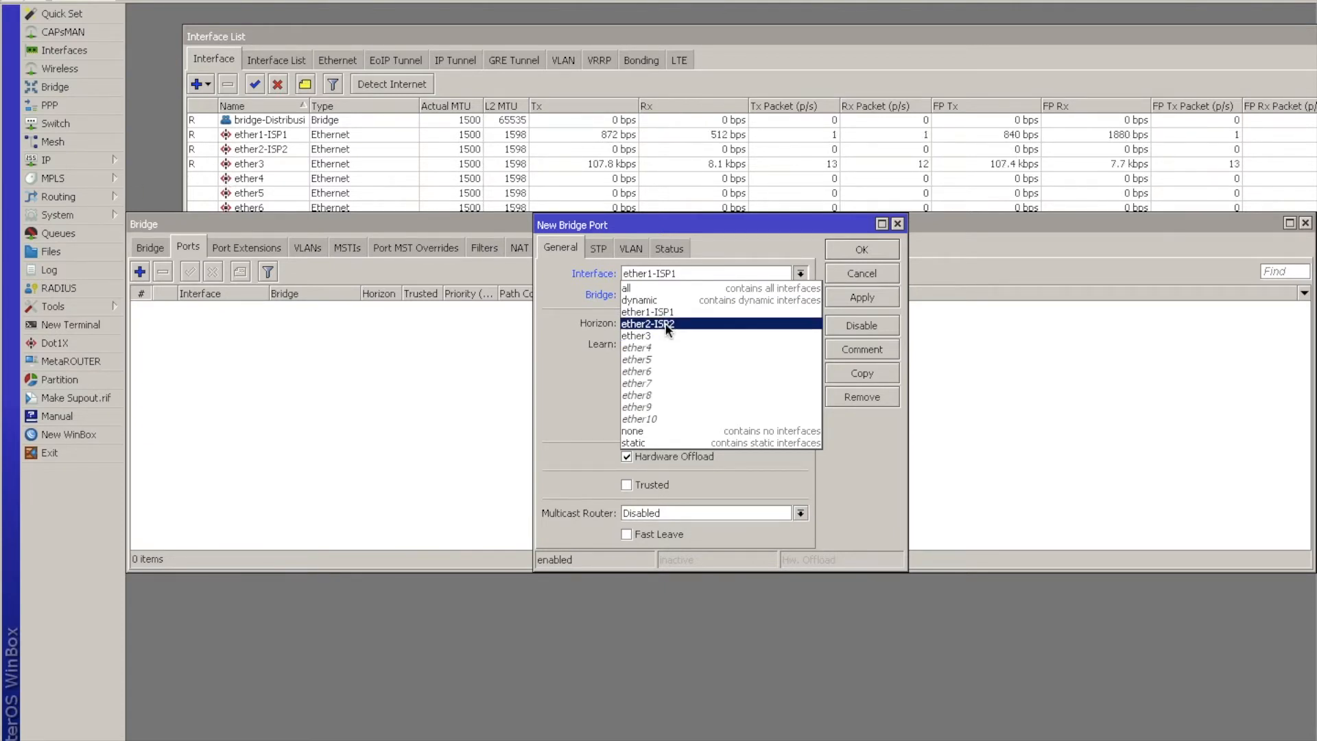
{"action": "left_click", "coordinate": [656, 416]}
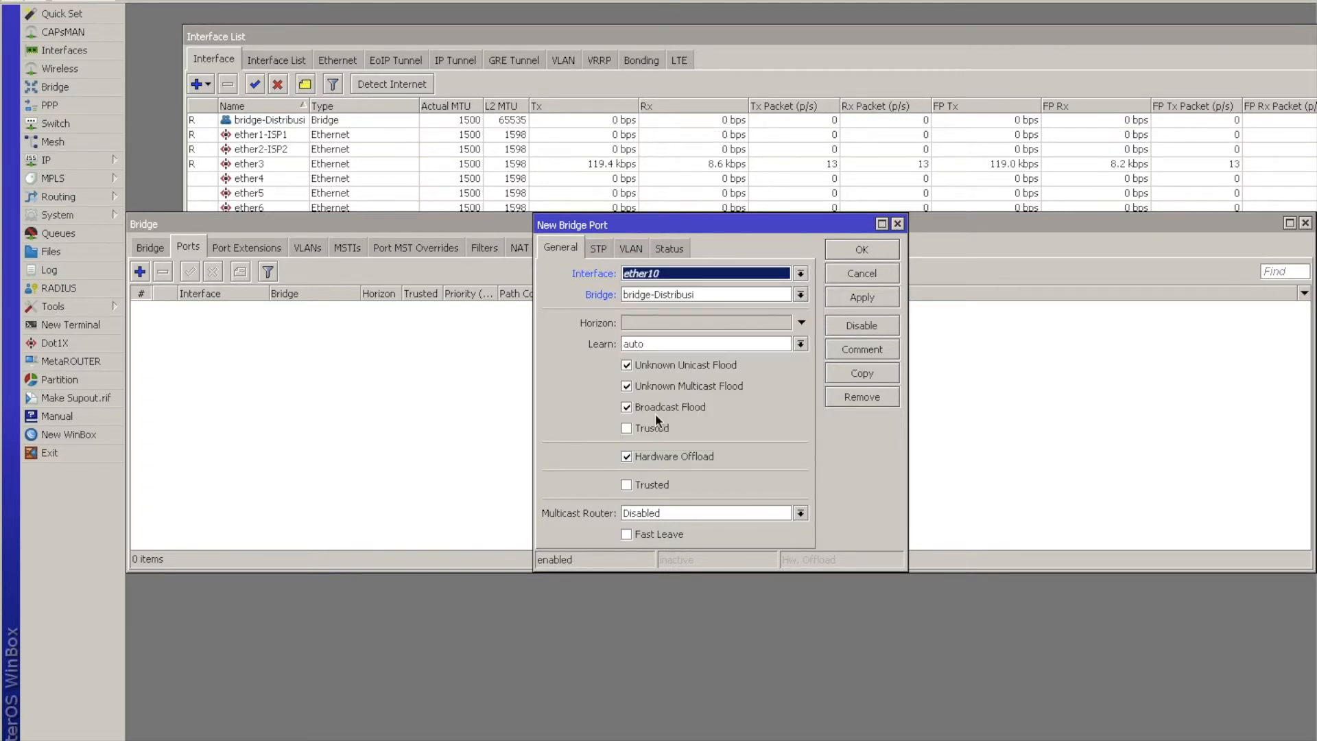
{"action": "left_click", "coordinate": [888, 243]}
Add ether9 and ether8 as two more ports of the bridge-Distribusi bridge.
{"action": "left_click", "coordinate": [140, 271]}
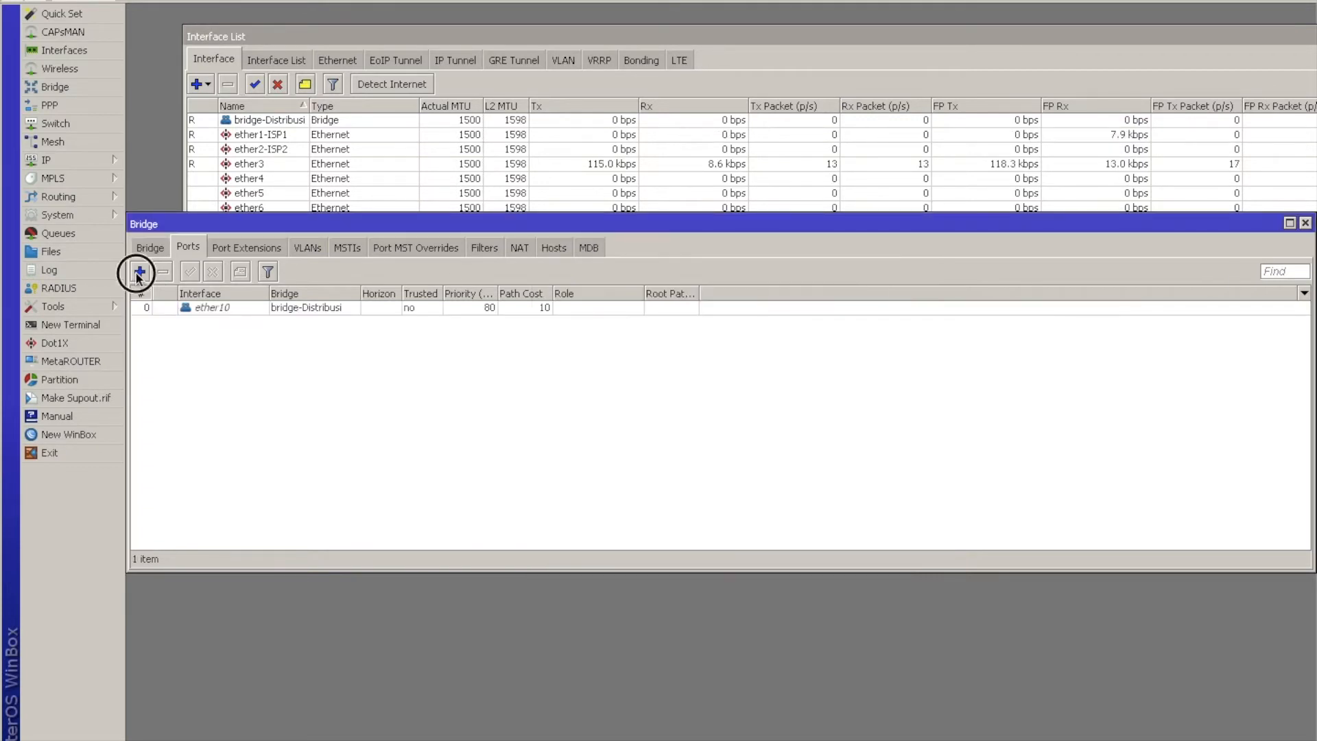
{"action": "left_click", "coordinate": [735, 273]}
{"action": "left_click", "coordinate": [693, 406]}
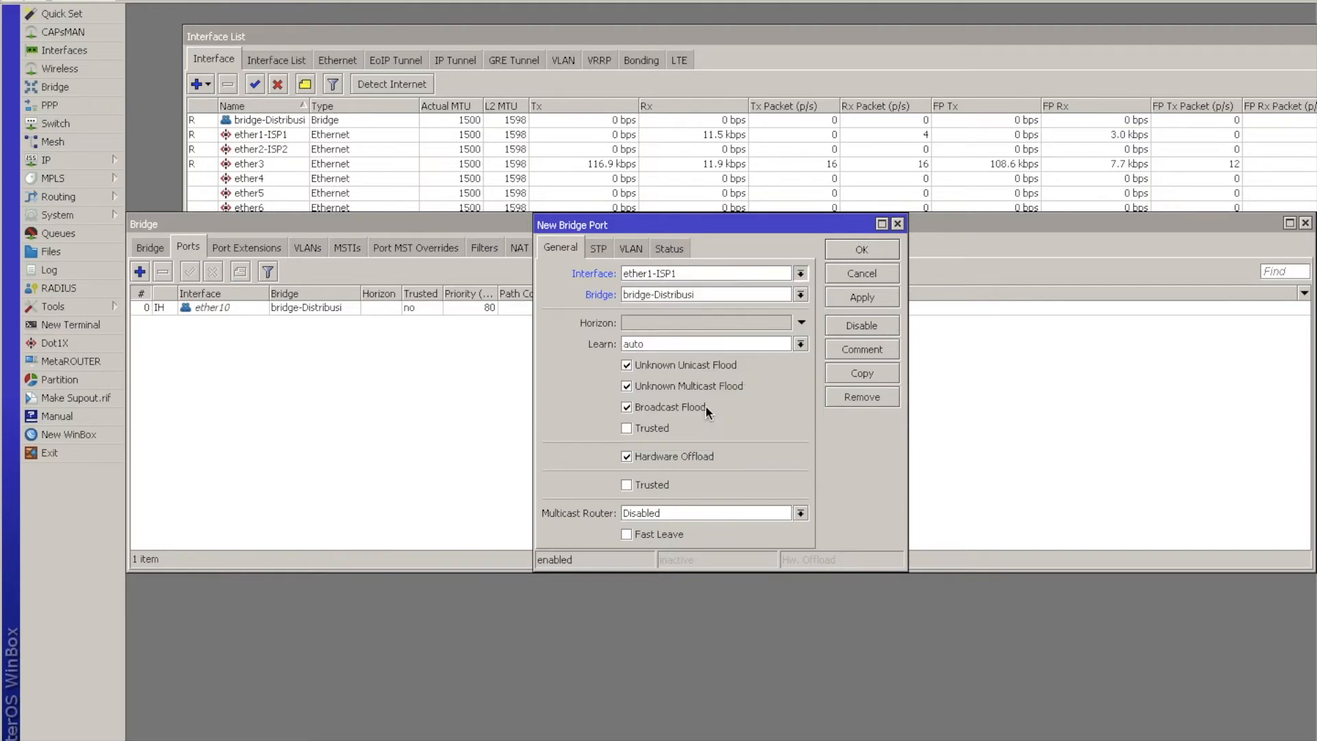
{"action": "left_click", "coordinate": [861, 250]}
{"action": "left_click", "coordinate": [140, 272]}
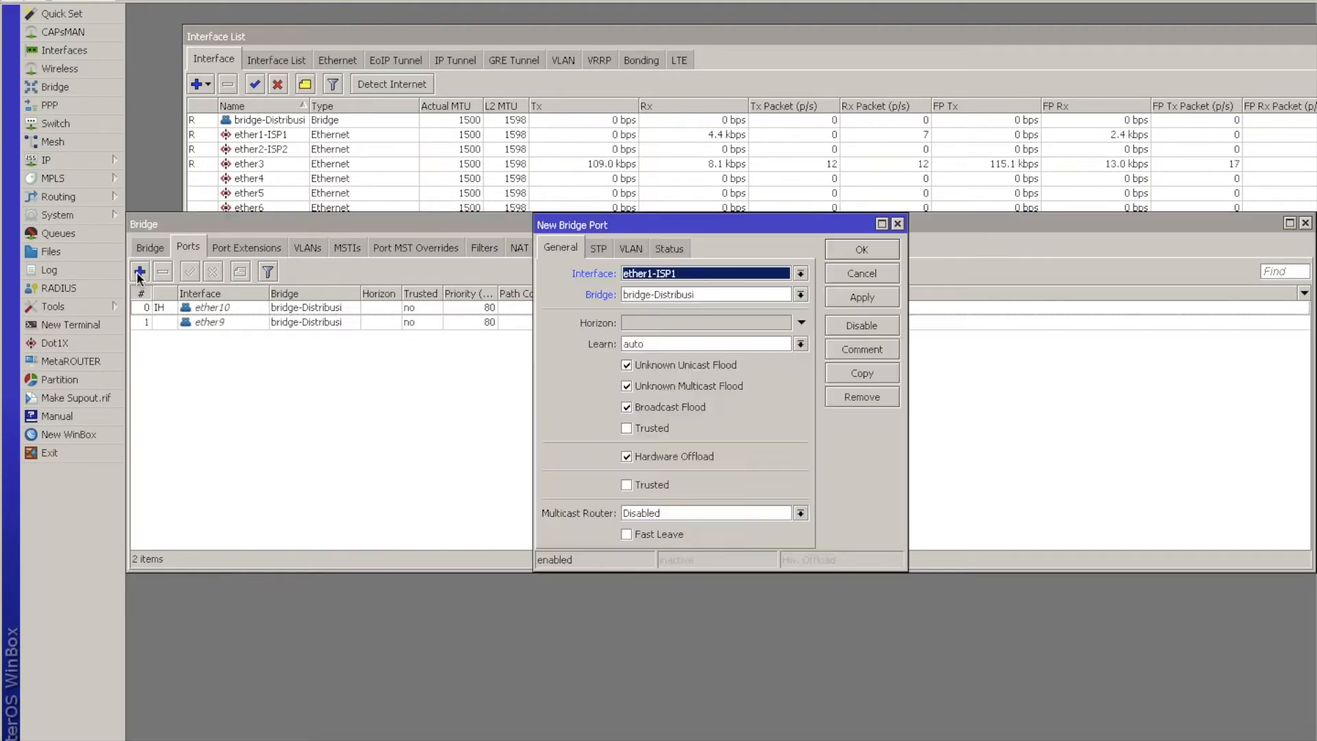
{"action": "left_click", "coordinate": [799, 273]}
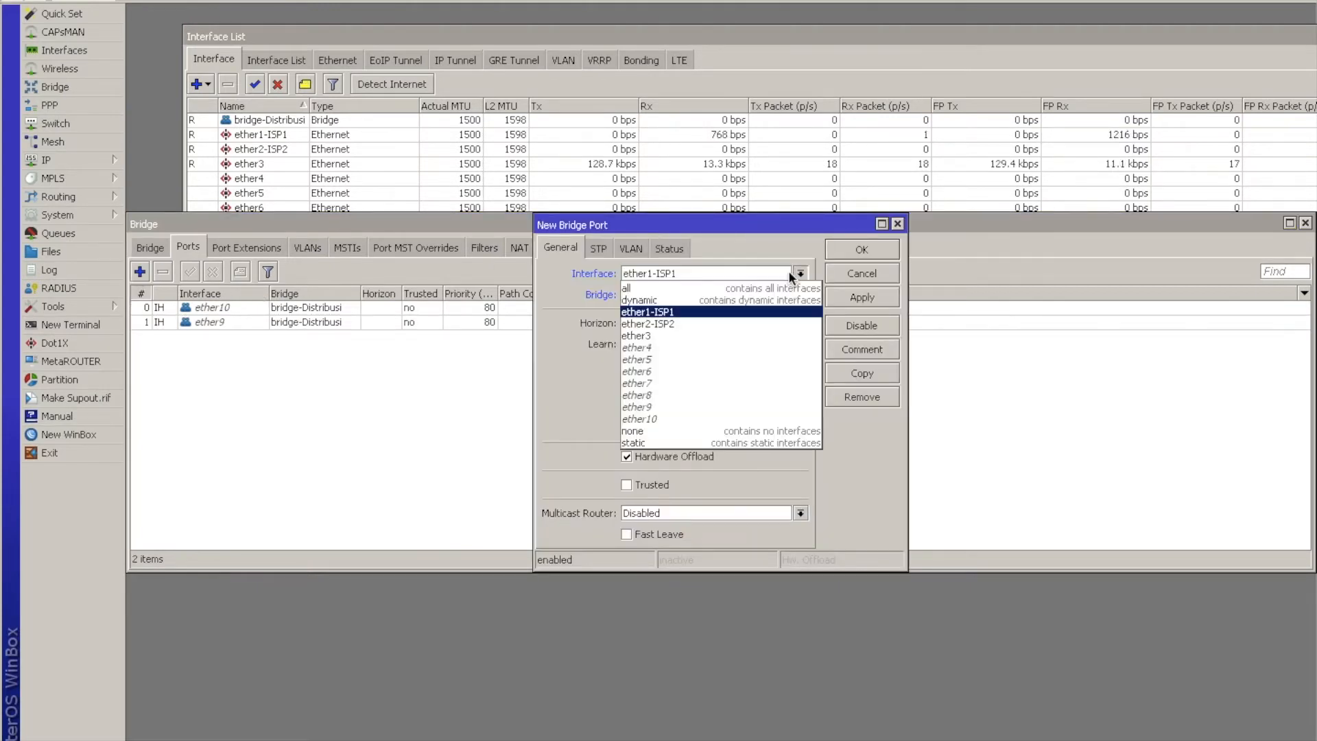
{"action": "left_click", "coordinate": [726, 388]}
{"action": "left_click", "coordinate": [862, 250]}
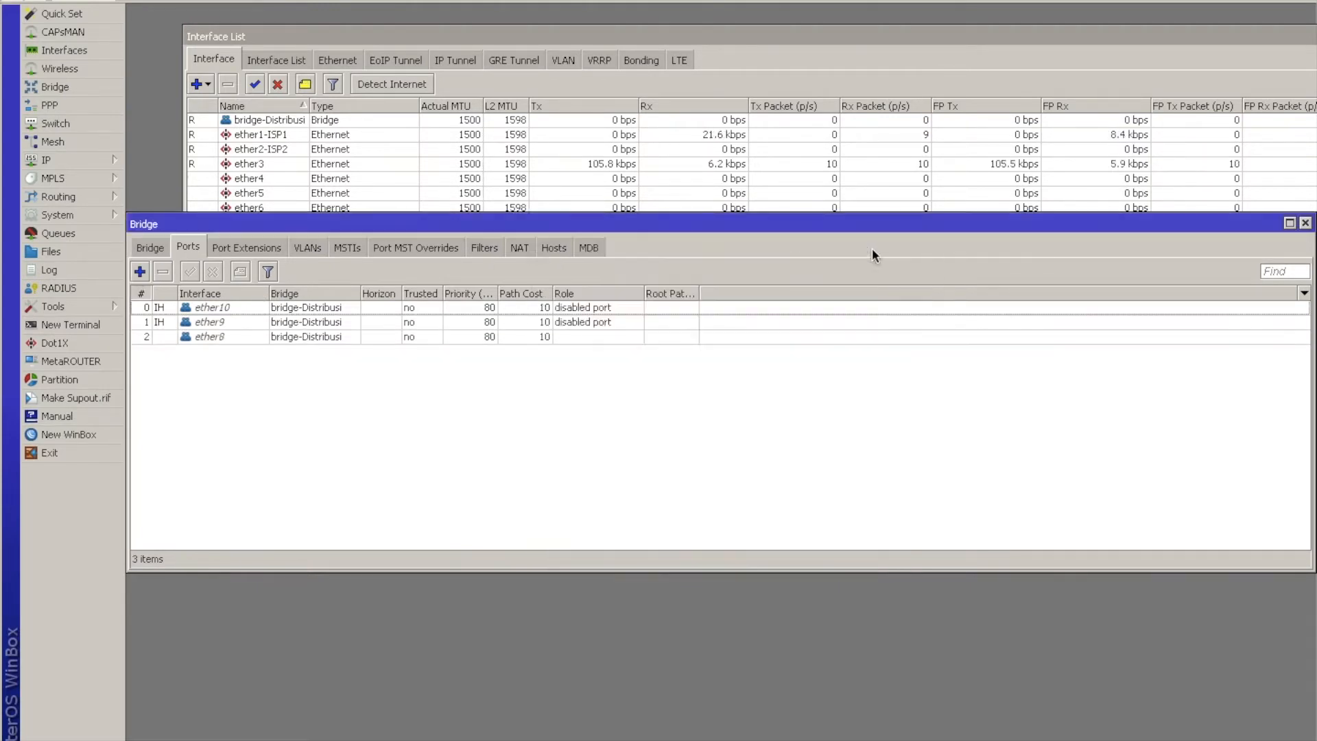
Add ether7 and ether6 as further ports of the bridge-Distribusi bridge.
{"action": "left_click", "coordinate": [140, 272]}
{"action": "left_click", "coordinate": [774, 277]}
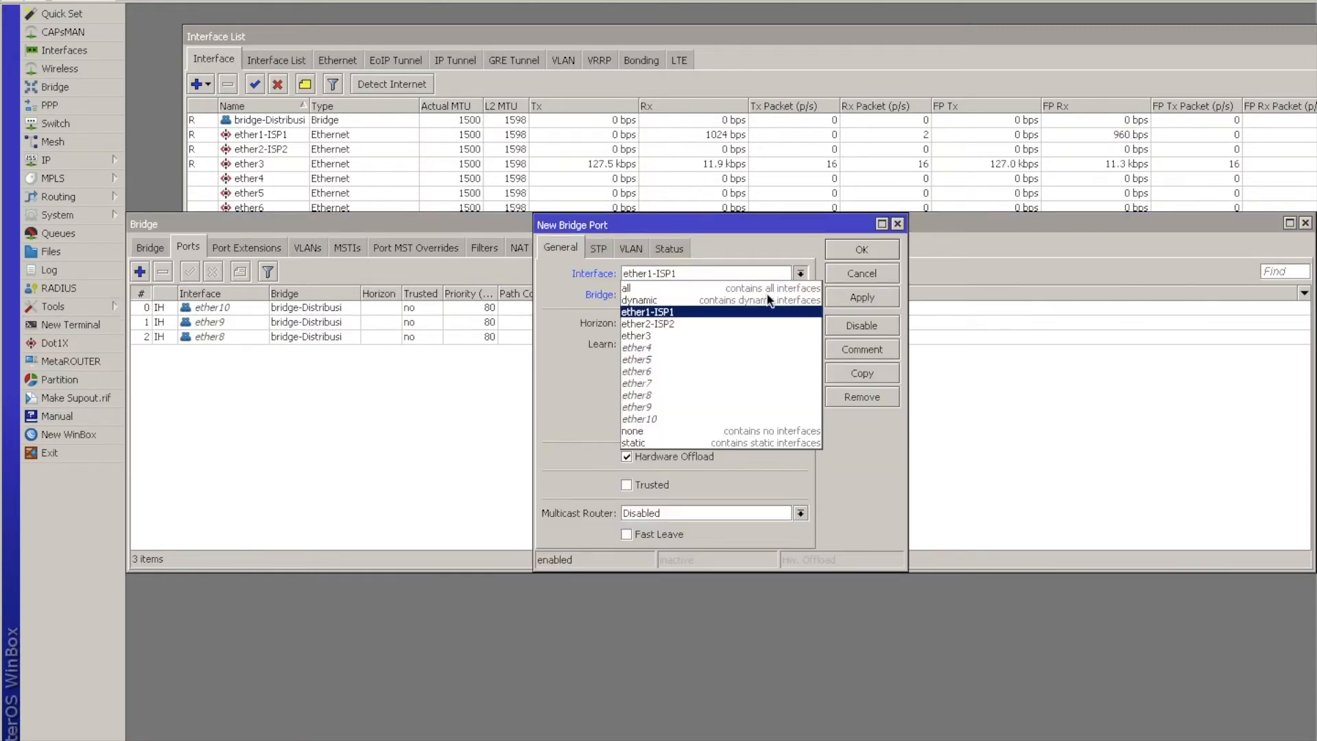
{"action": "left_click", "coordinate": [739, 382]}
{"action": "left_click", "coordinate": [849, 254]}
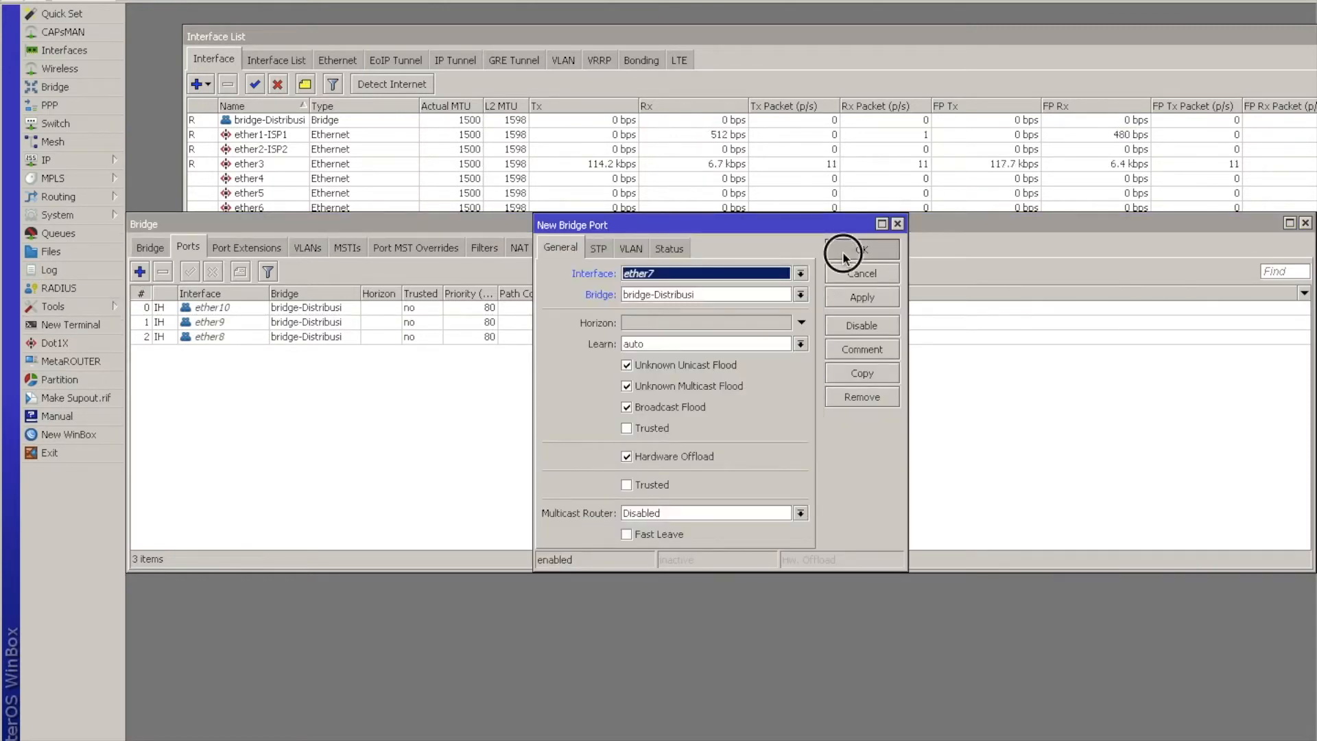
{"action": "left_click", "coordinate": [140, 272]}
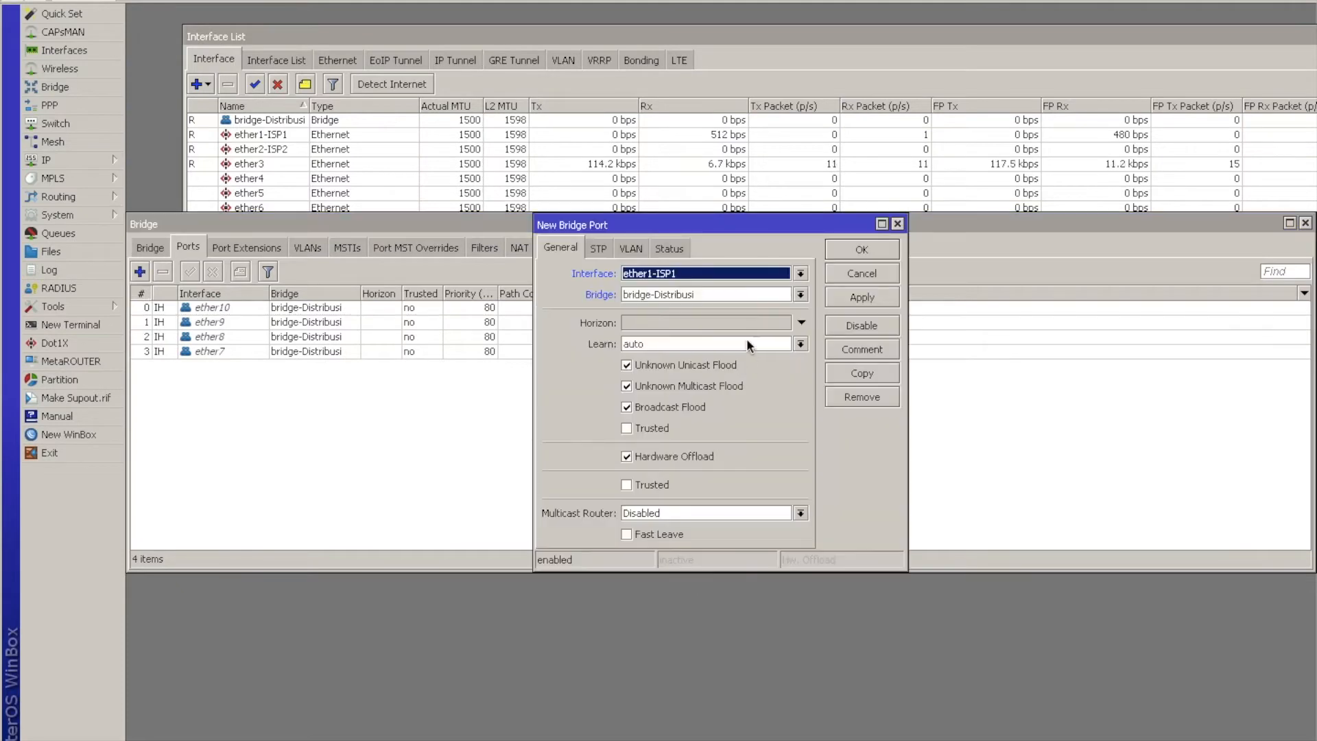
{"action": "left_click", "coordinate": [803, 273]}
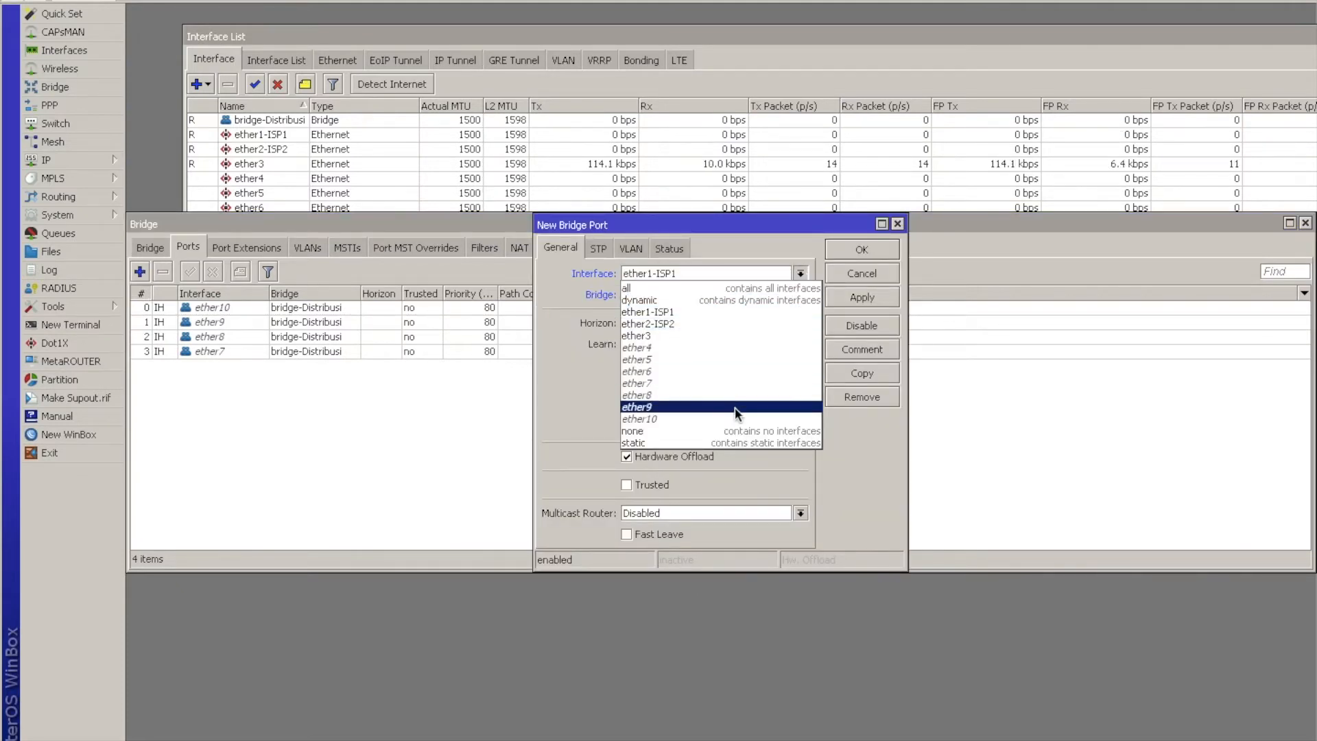
{"action": "left_click", "coordinate": [767, 371]}
{"action": "left_click", "coordinate": [858, 247]}
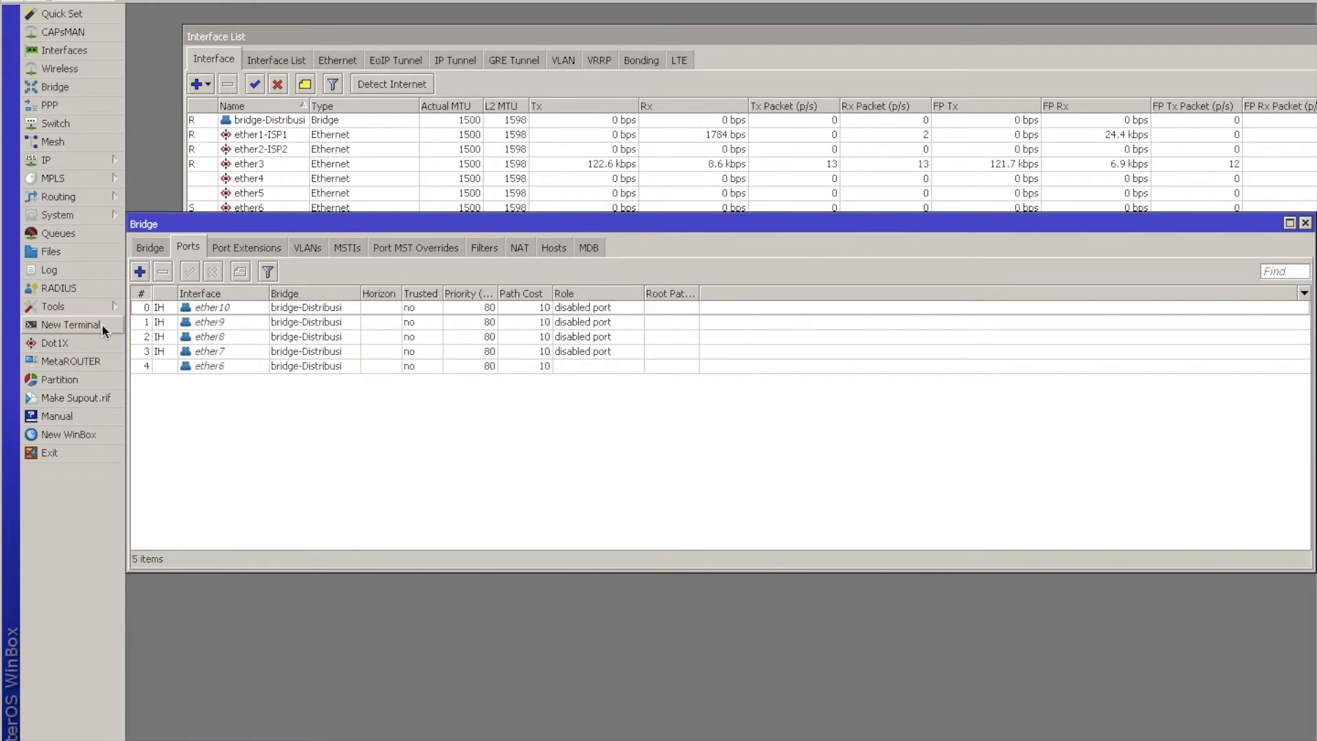
Add a bridge port for ether5 with bridge-Distribusi as its bridge.
{"action": "left_click", "coordinate": [140, 272]}
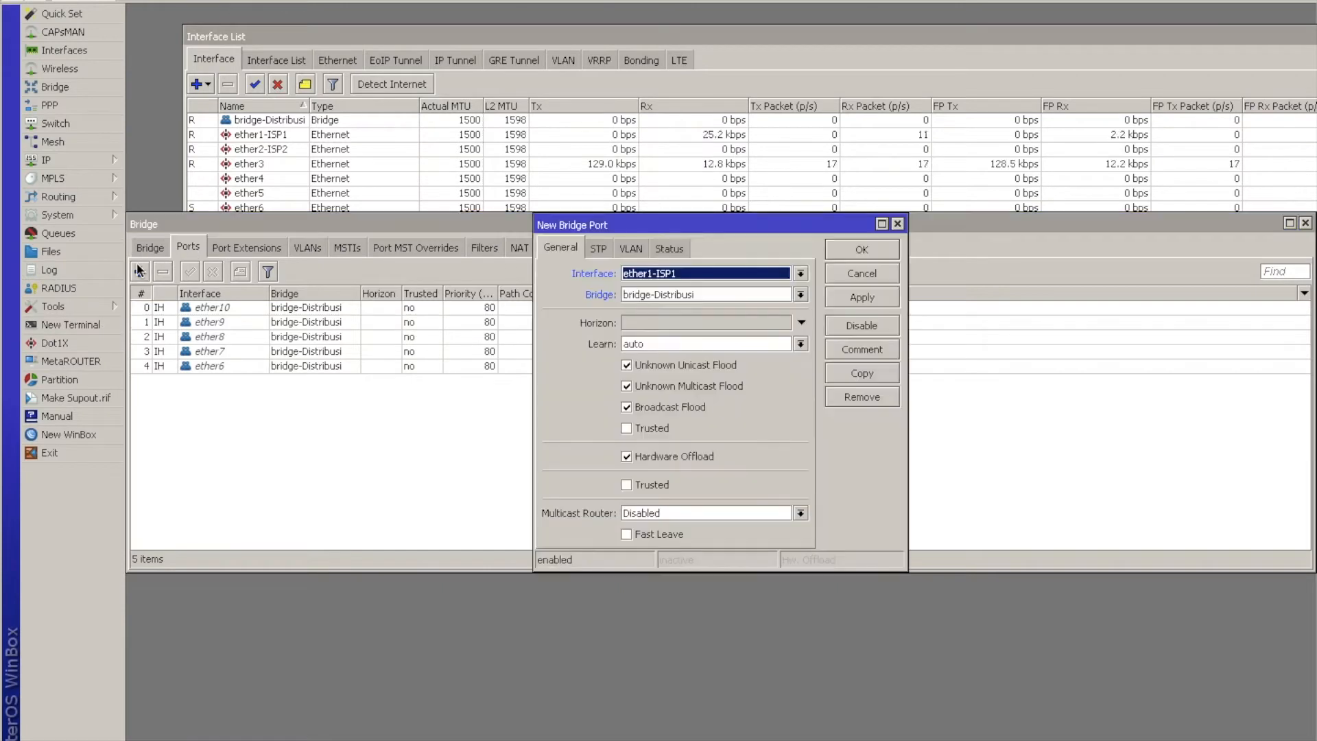
{"action": "left_click", "coordinate": [775, 298]}
{"action": "left_click", "coordinate": [776, 306]}
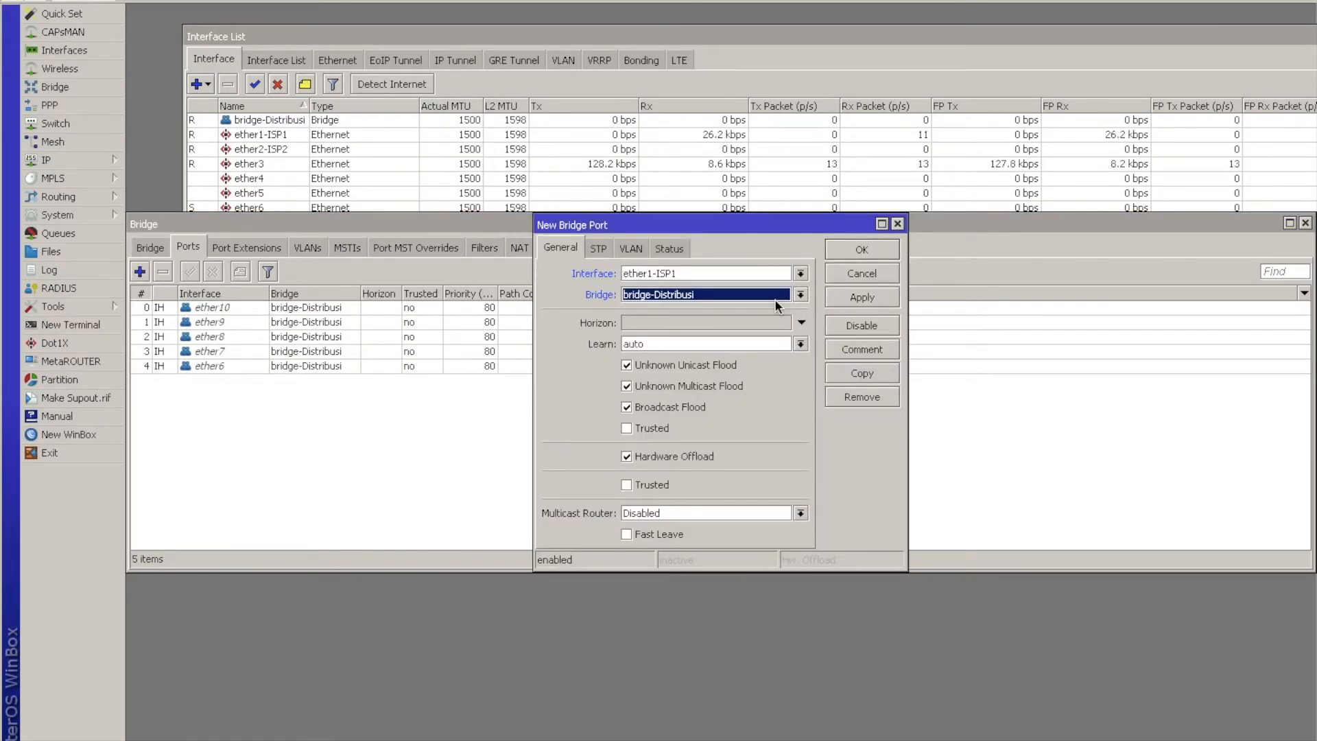
{"action": "left_click", "coordinate": [800, 273]}
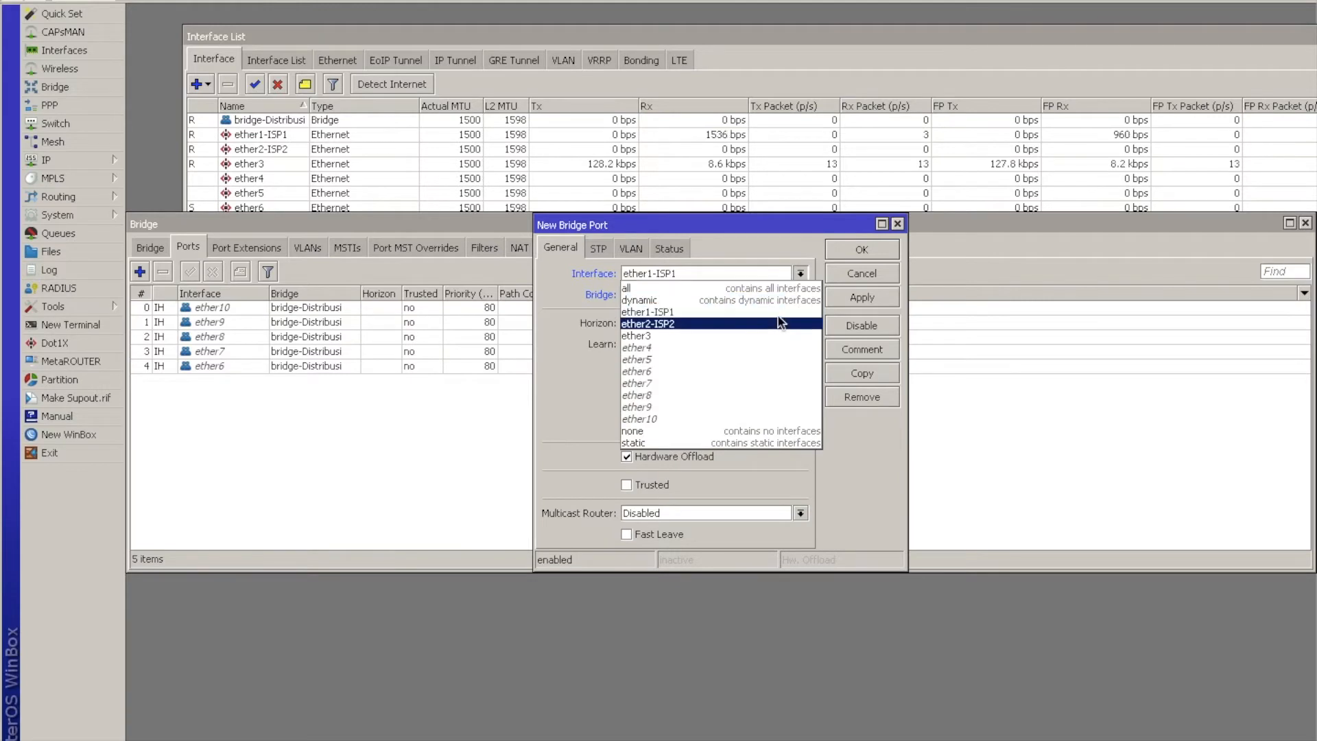
{"action": "left_click", "coordinate": [754, 358]}
{"action": "left_click", "coordinate": [862, 252]}
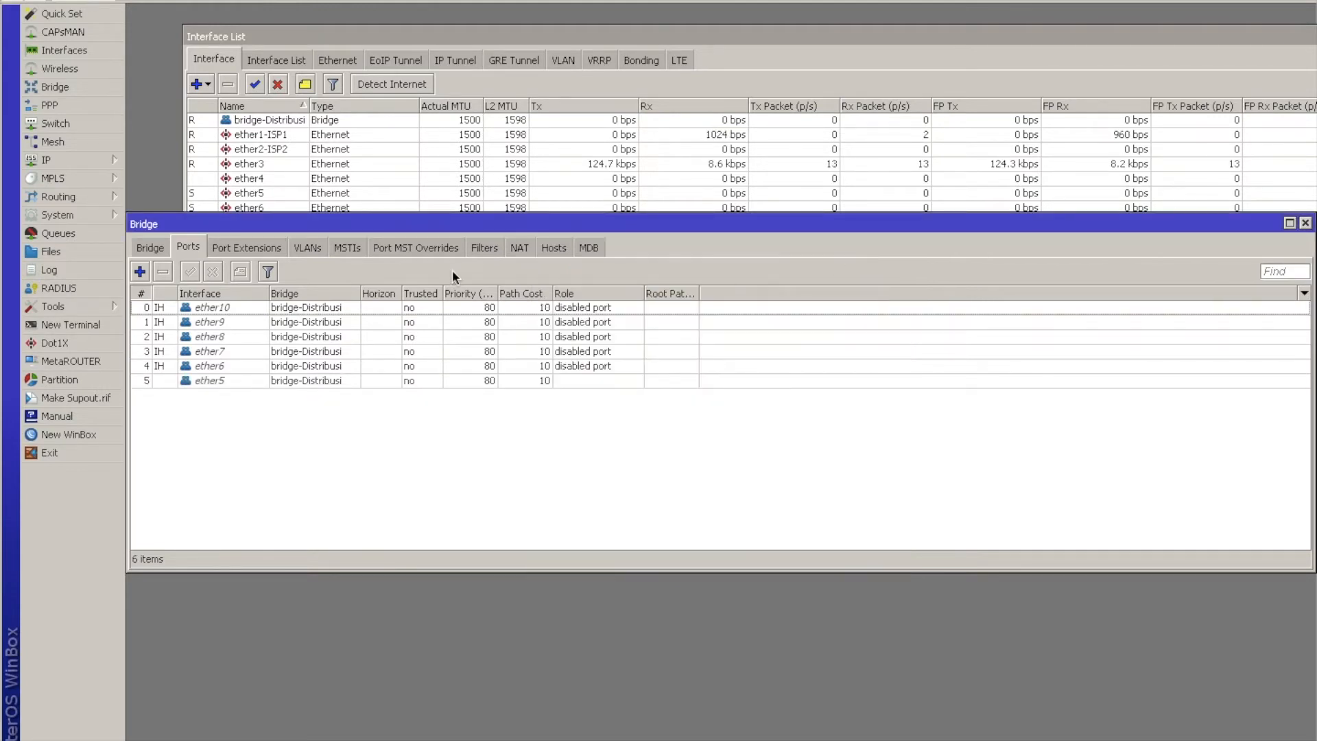
Add ether4 as a port of bridge-Distribusi and close the bridge window.
{"action": "left_click", "coordinate": [140, 272]}
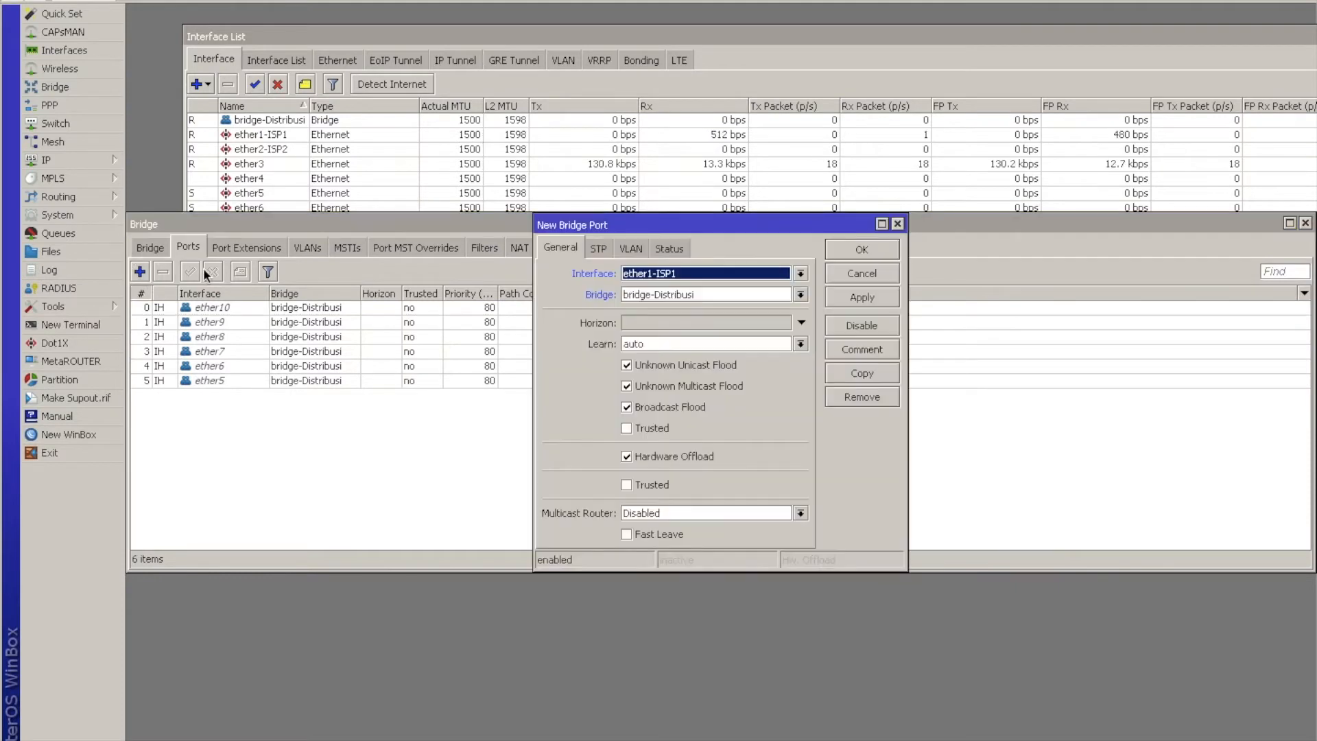
{"action": "left_click", "coordinate": [721, 278]}
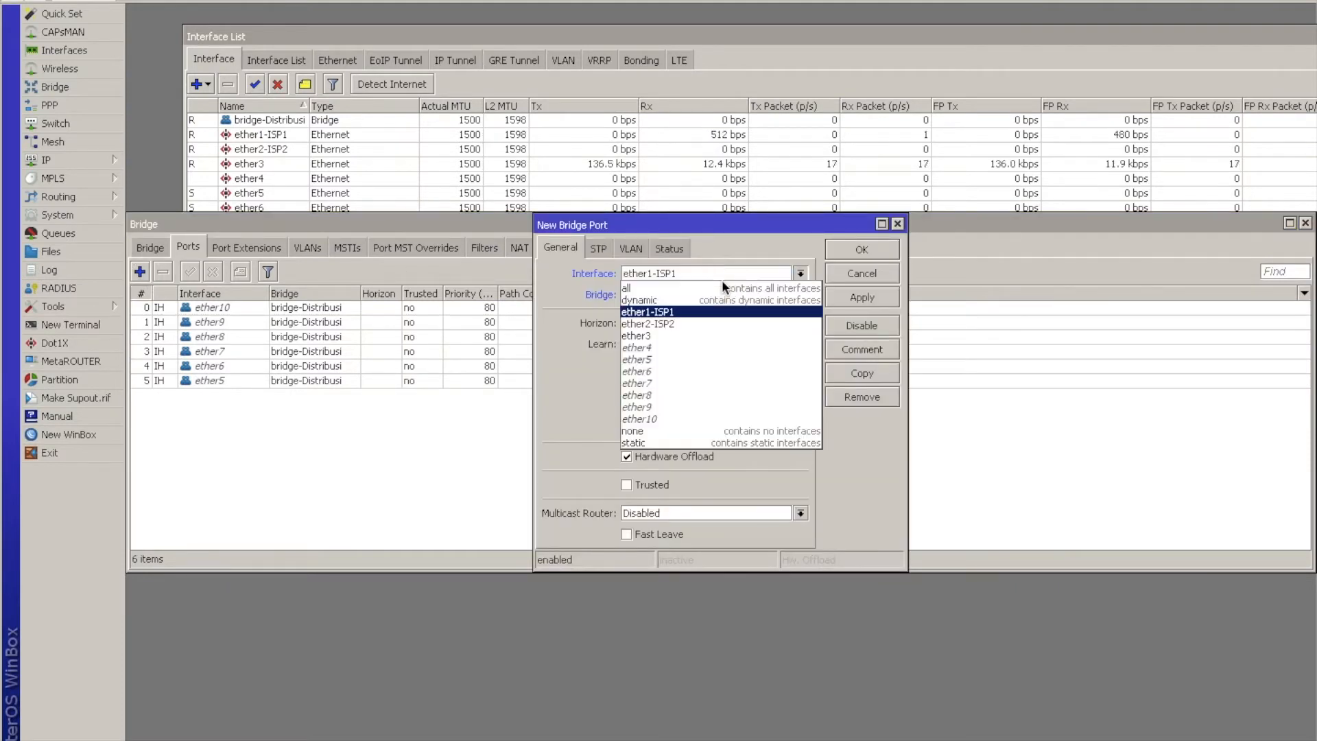
{"action": "left_click", "coordinate": [683, 347]}
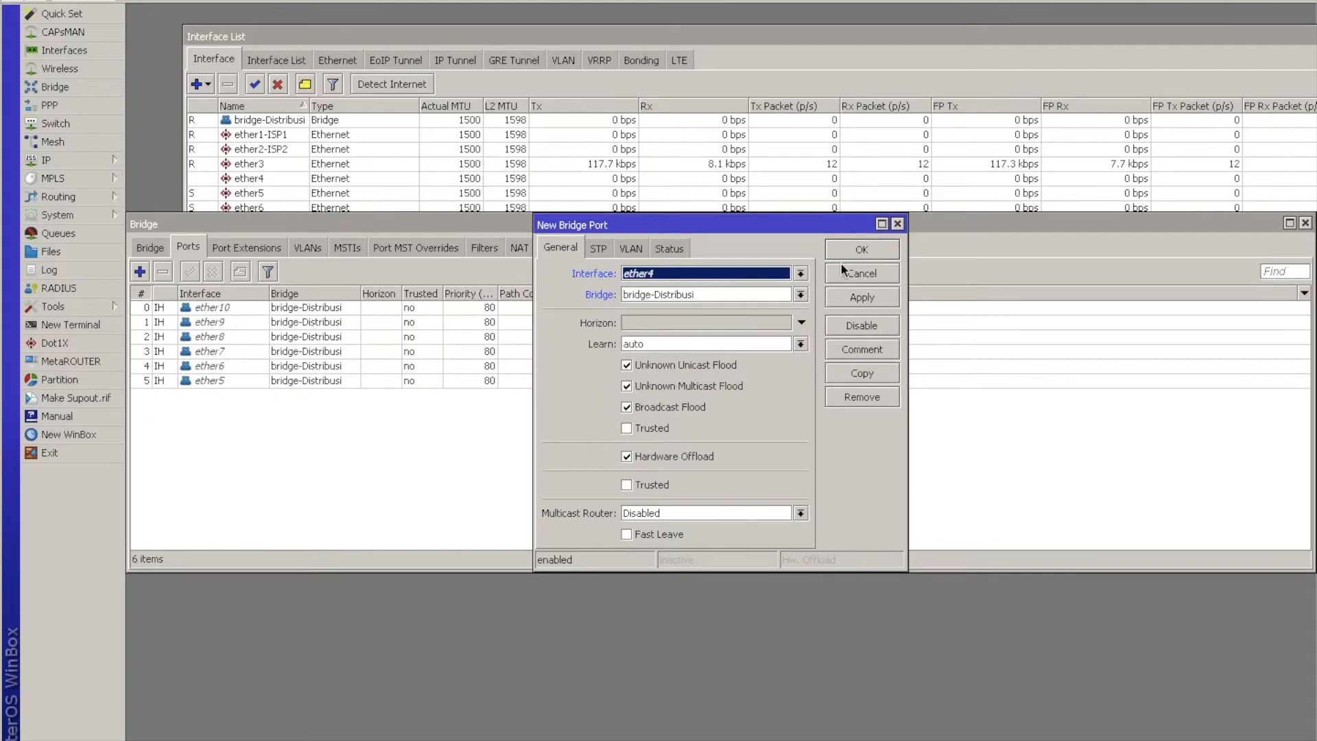
{"action": "left_click", "coordinate": [872, 249]}
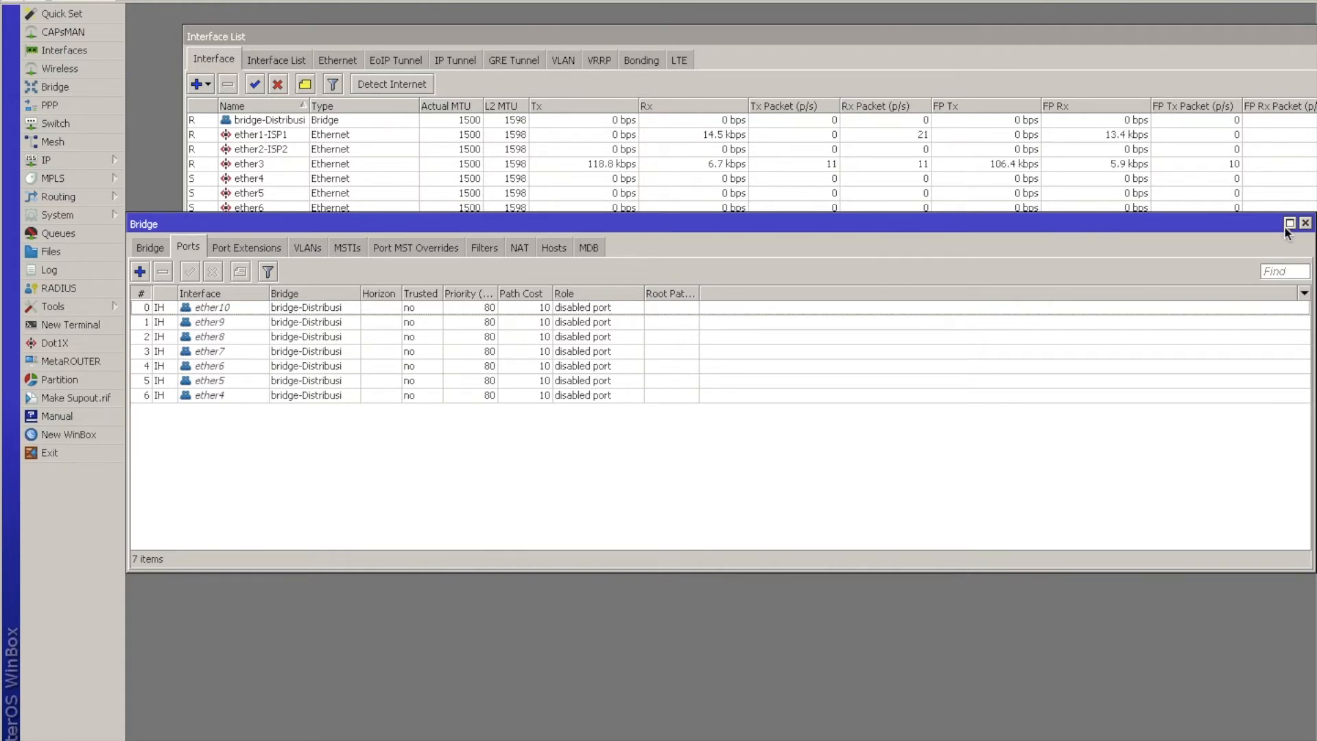
{"action": "left_click", "coordinate": [1306, 223]}
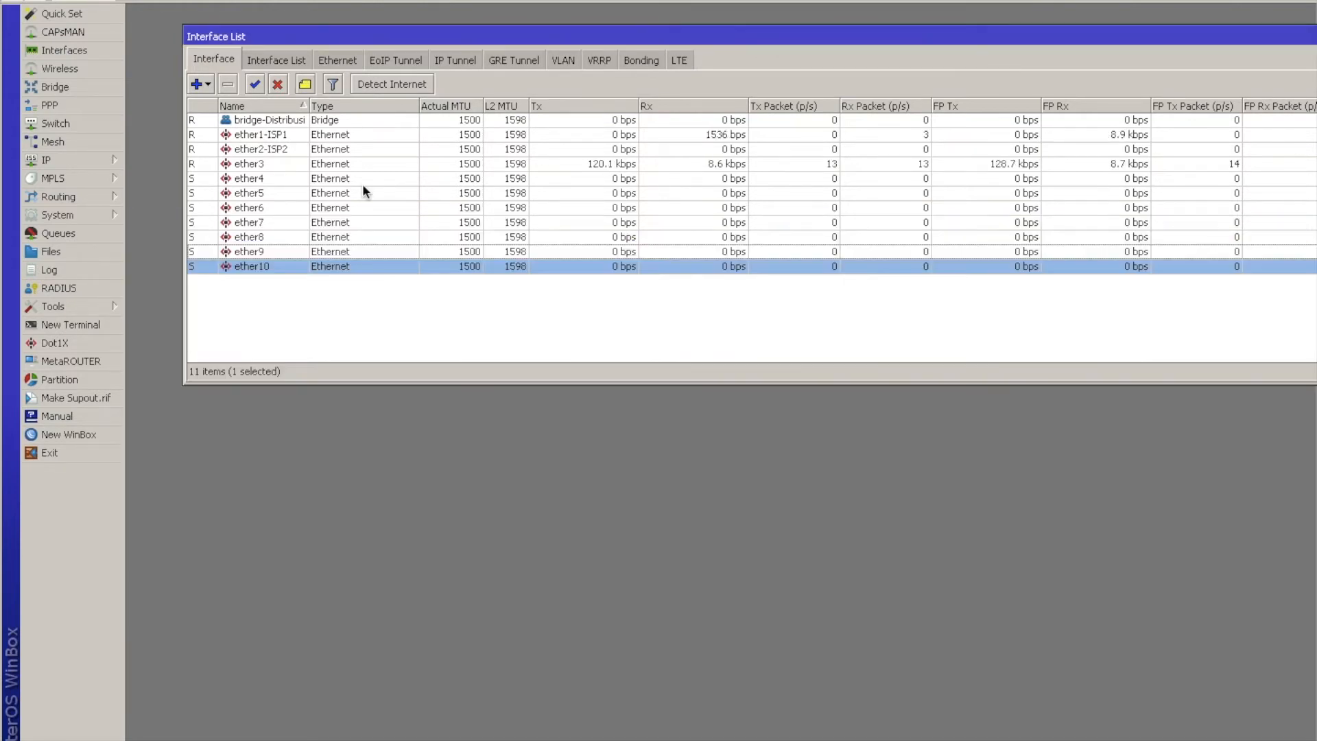
Rename the ether3 interface as ether3-console.
{"action": "double_click", "coordinate": [286, 165]}
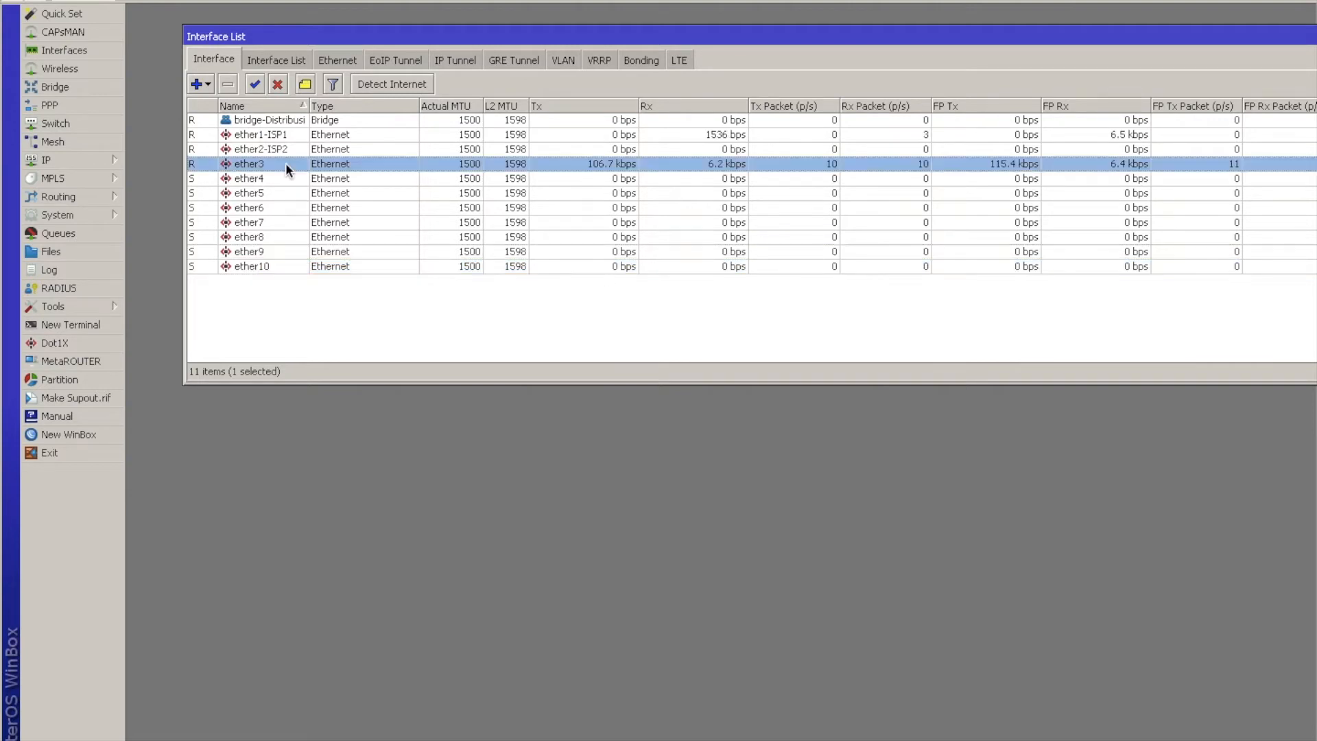
{"action": "type", "text": "-co"}
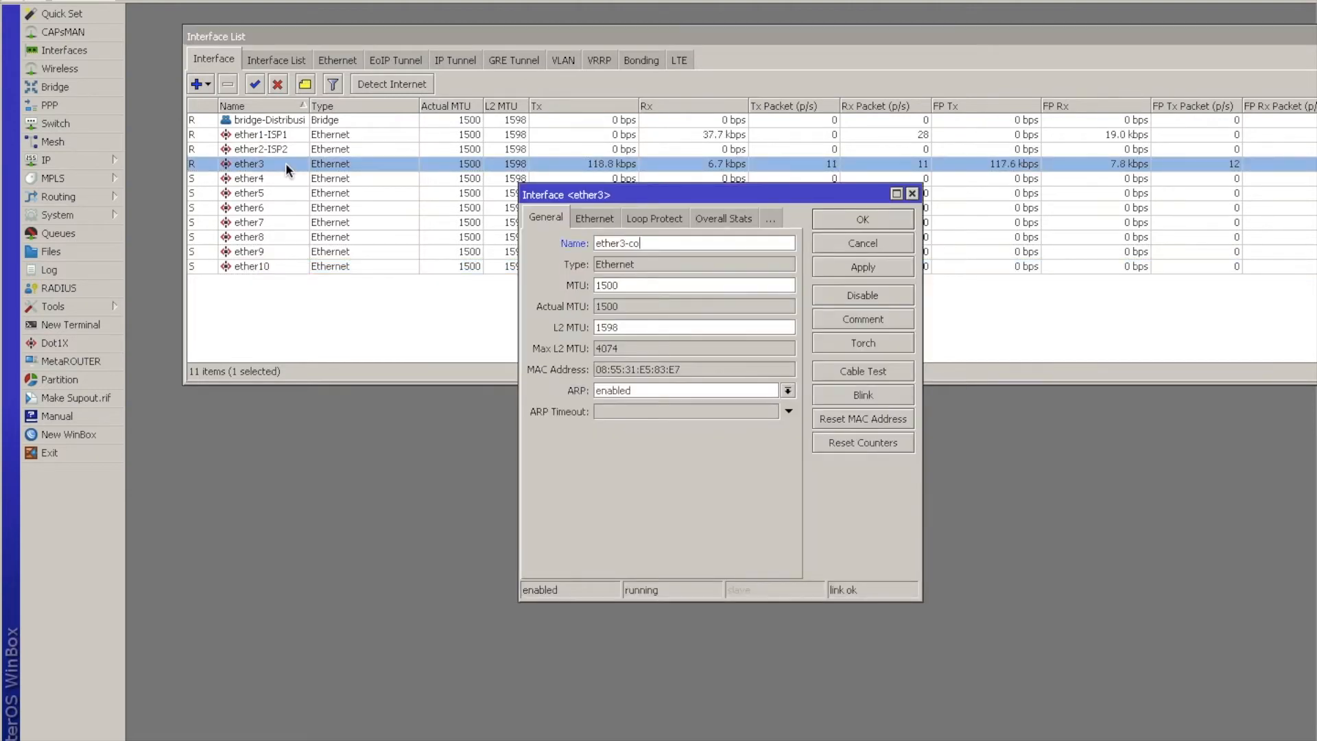
{"action": "type", "text": "nsole"}
{"action": "key", "text": "Return"}
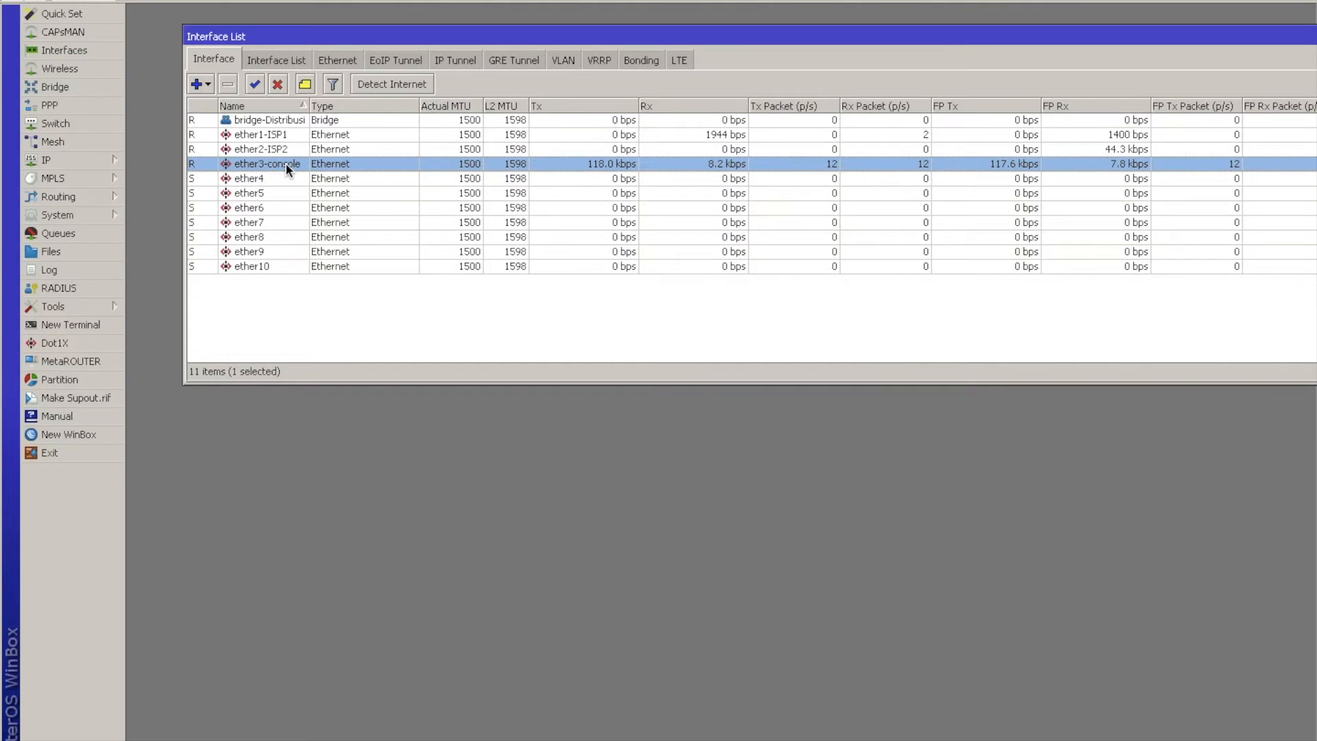
{"action": "double_click", "coordinate": [286, 177]}
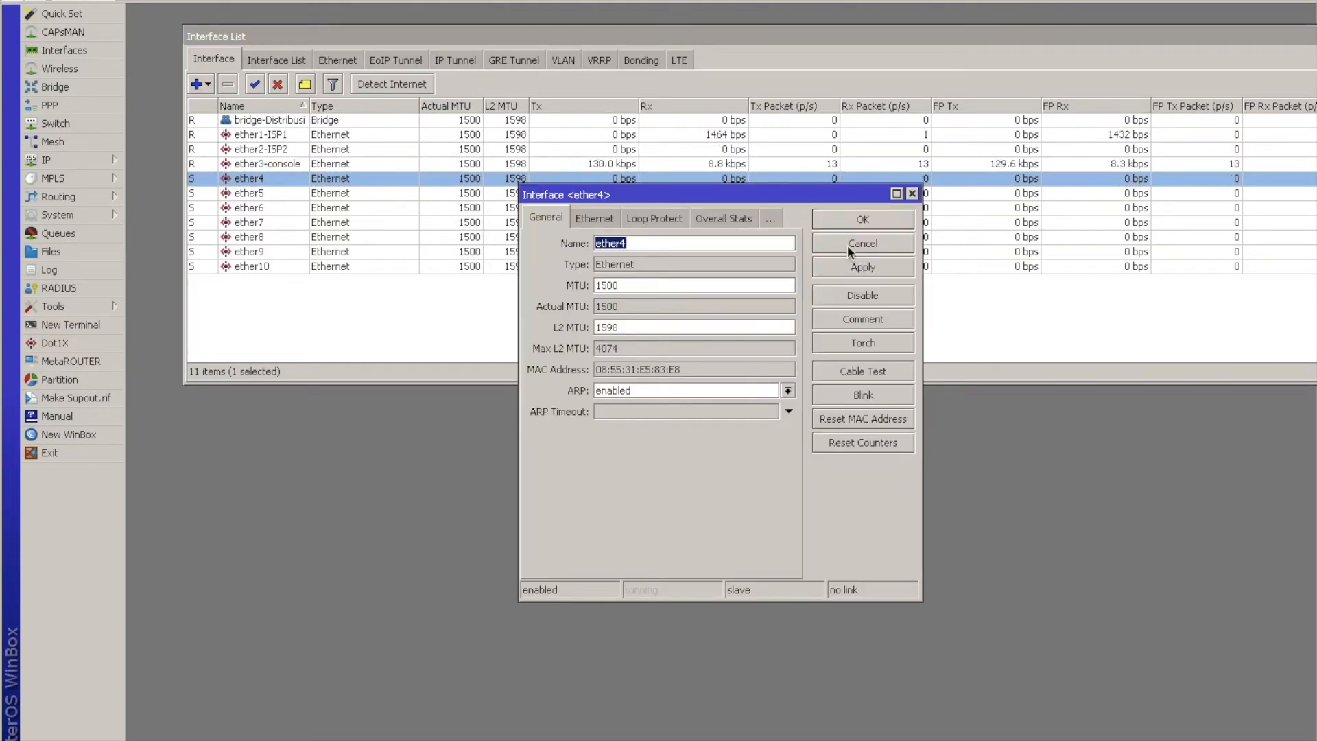
{"action": "left_click", "coordinate": [848, 244]}
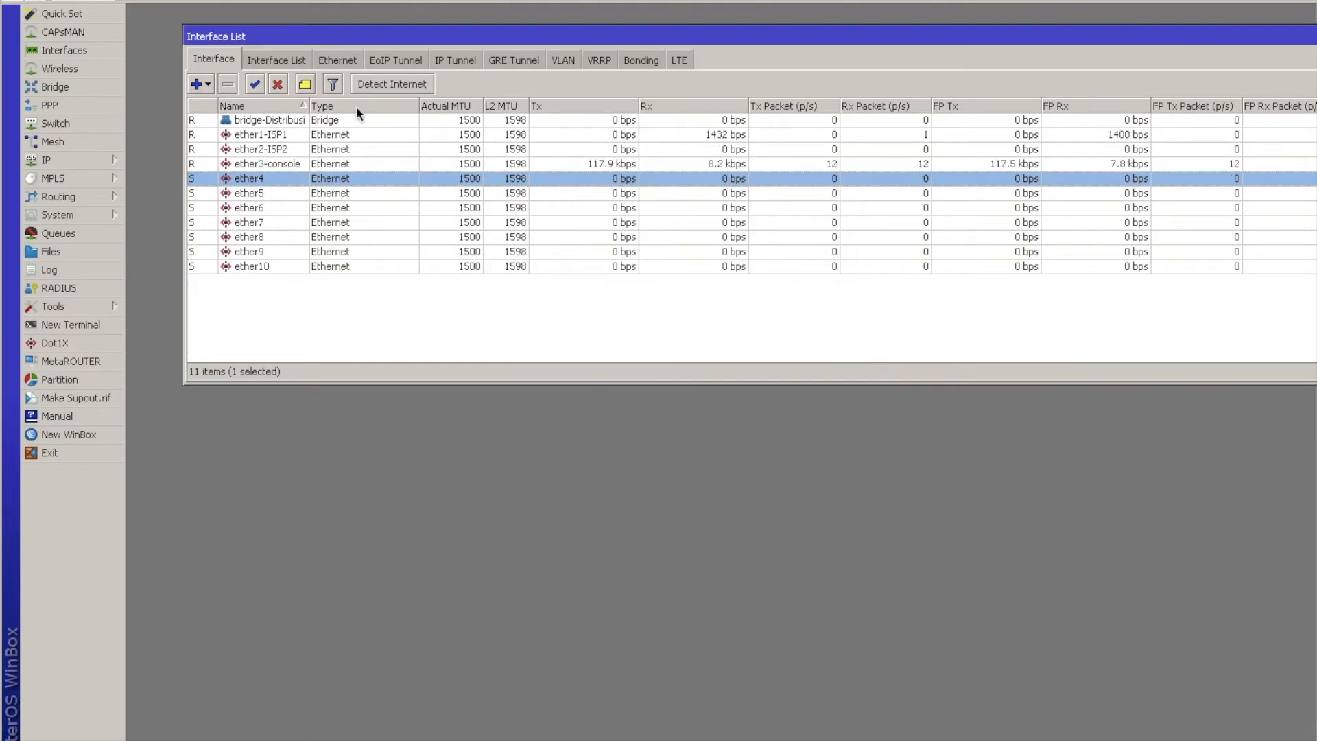
{"action": "left_click", "coordinate": [255, 120]}
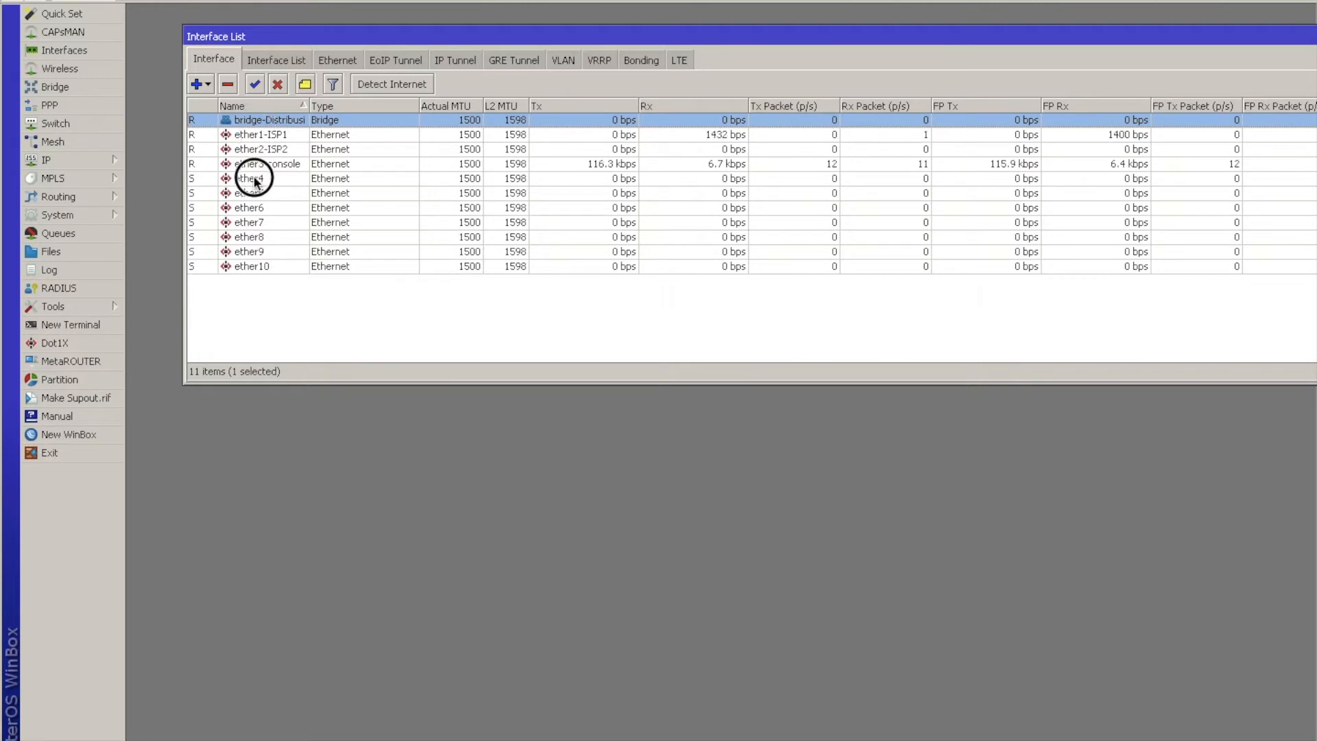
{"action": "left_click", "coordinate": [291, 166]}
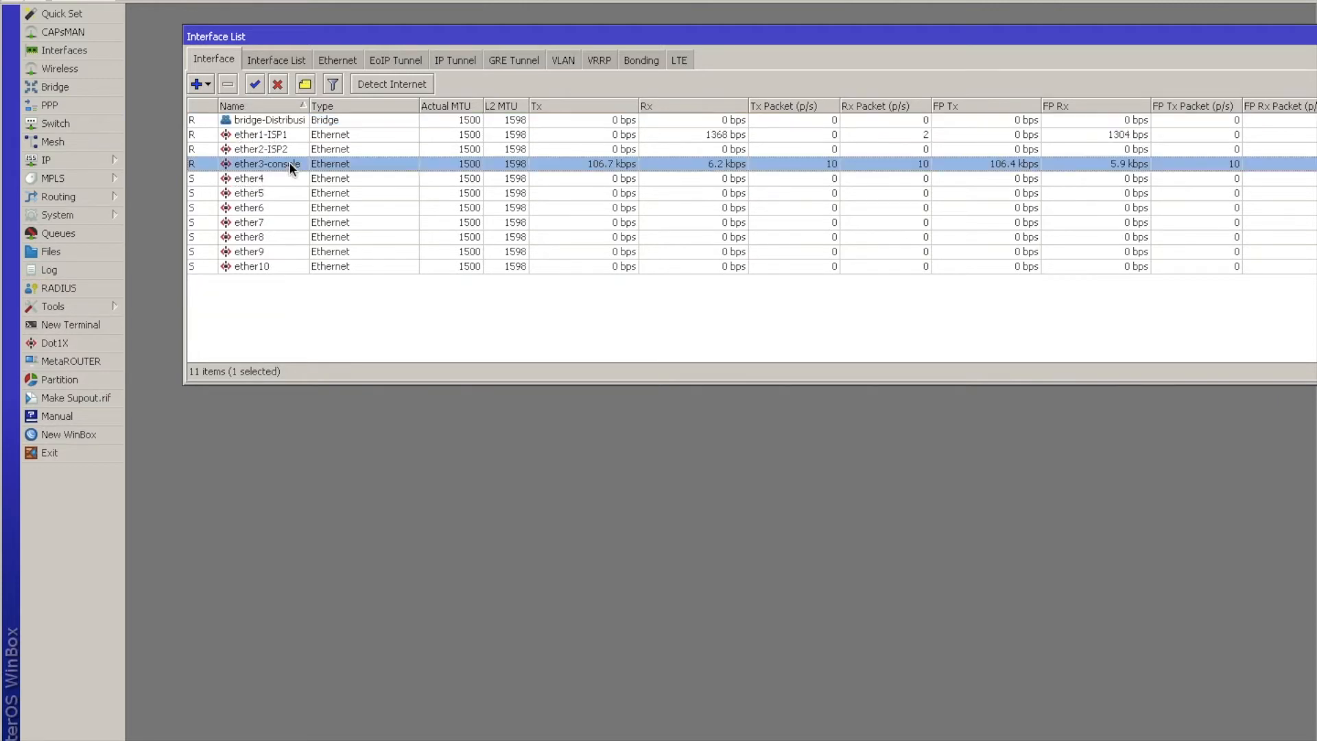
Add the IP address 192.168.1.50/24 on ether1-ISP1 with the comment "ISP 1".
{"action": "left_click", "coordinate": [69, 158]}
{"action": "left_click", "coordinate": [130, 200]}
{"action": "left_click", "coordinate": [583, 258]}
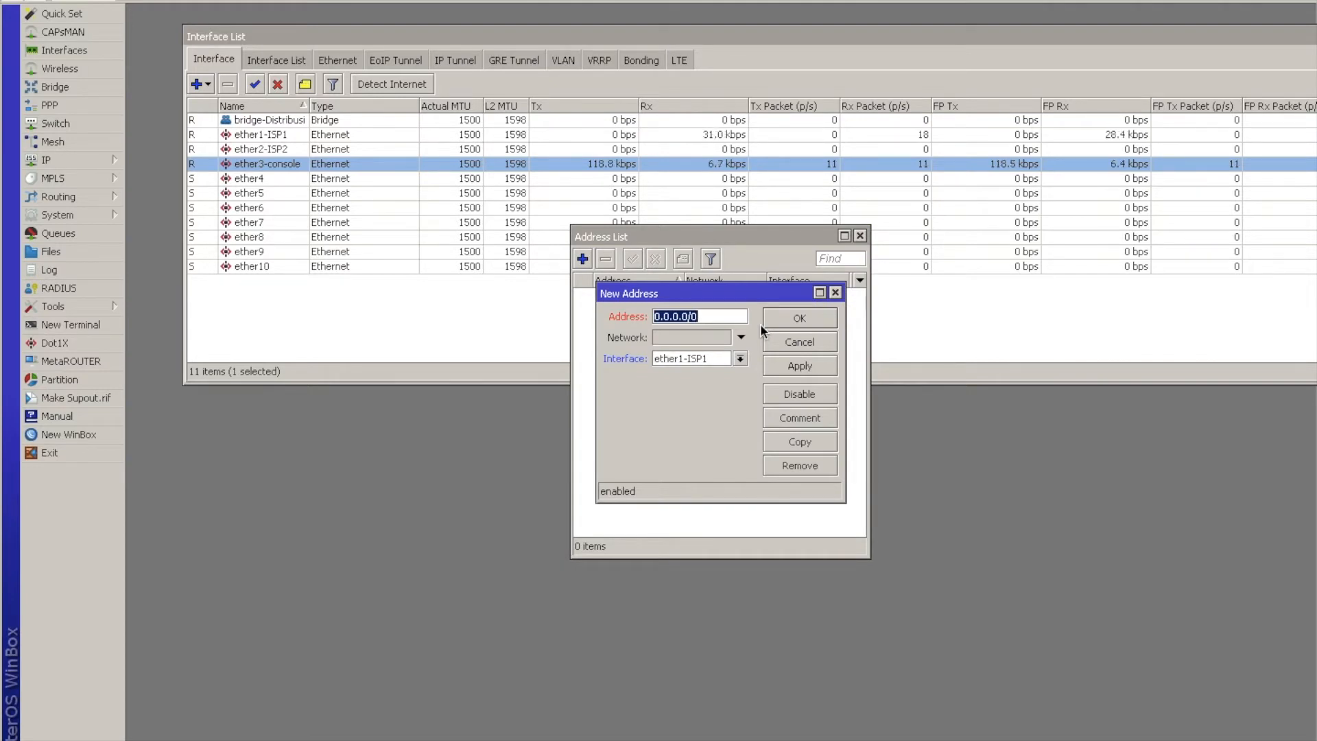
{"action": "type", "text": "192.168.1."}
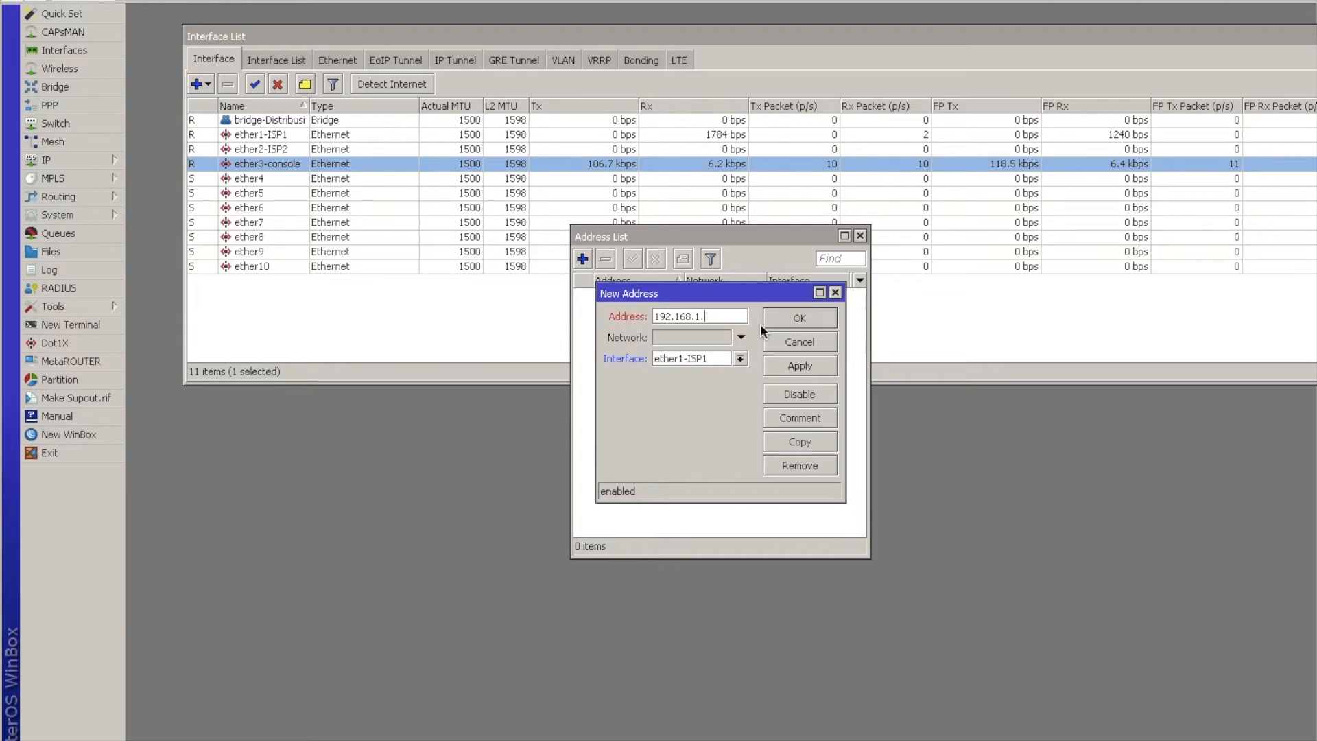
{"action": "type", "text": "50/24"}
{"action": "left_click", "coordinate": [788, 410]}
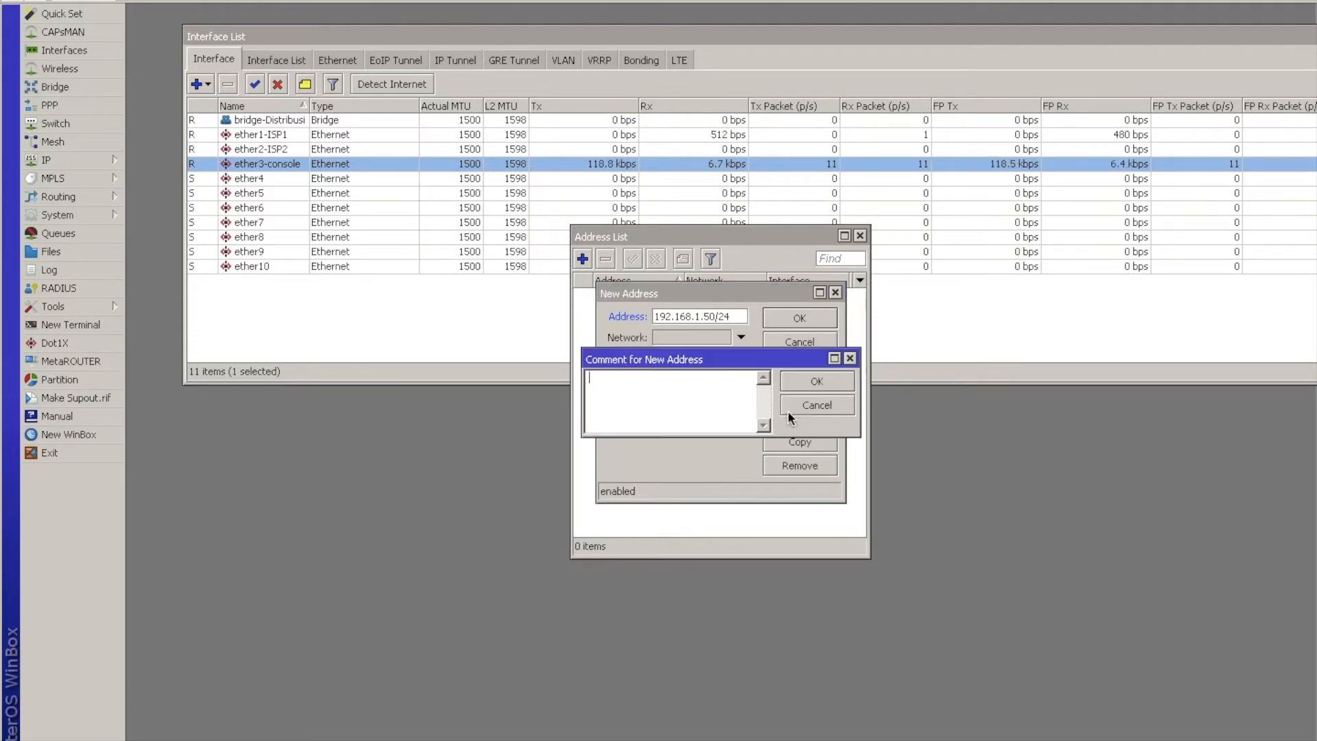
{"action": "type", "text": "ISP 1"}
{"action": "left_click", "coordinate": [788, 410]}
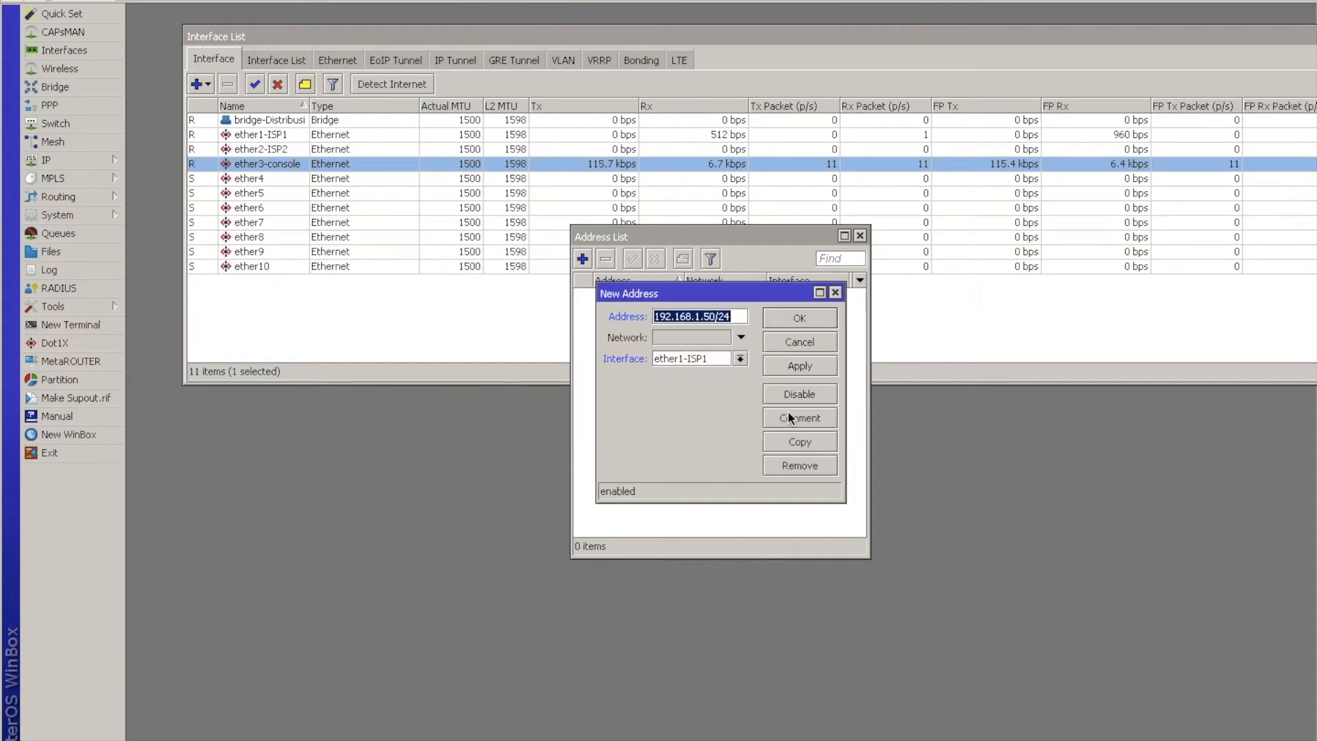
{"action": "left_click", "coordinate": [789, 320]}
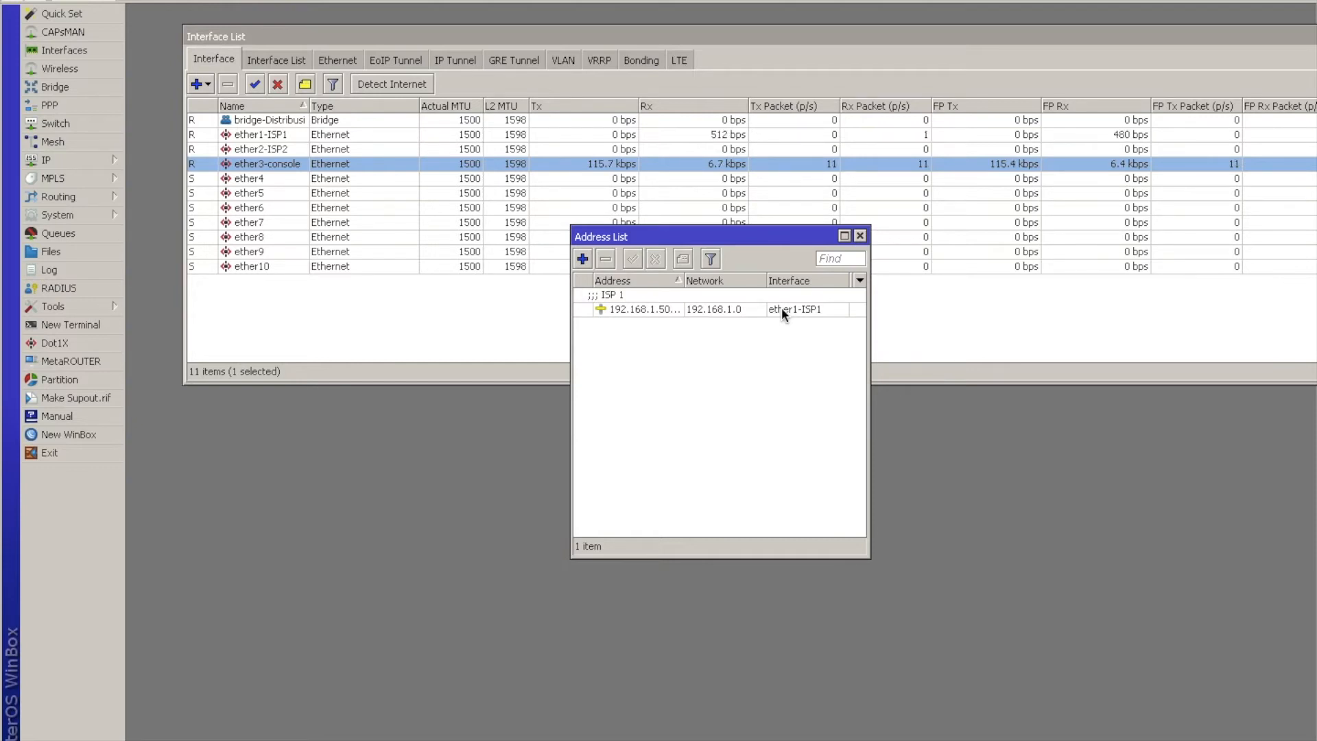
Add the IP address 192.168.2.50/24 on ether2-ISP2 with the comment "ISP 2".
{"action": "left_click", "coordinate": [583, 258]}
{"action": "type", "text": "192.168.2."}
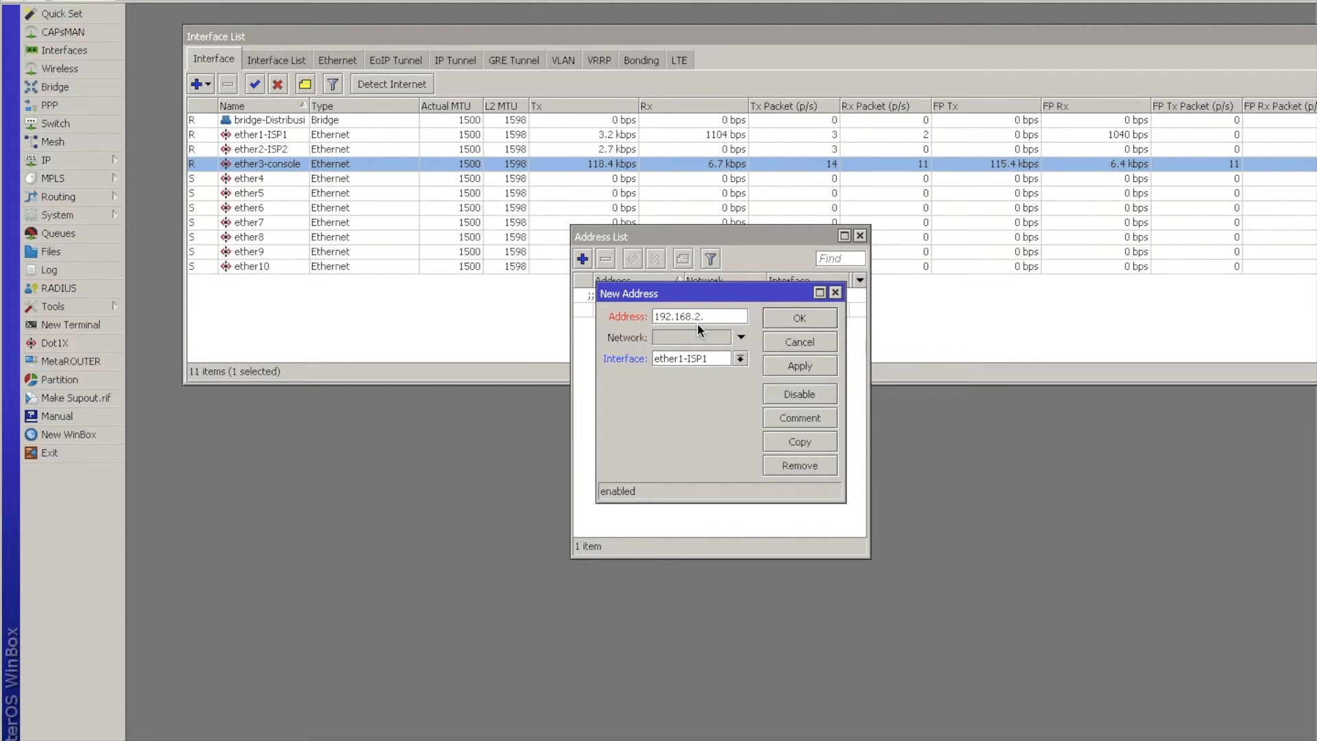
{"action": "type", "text": "50/24"}
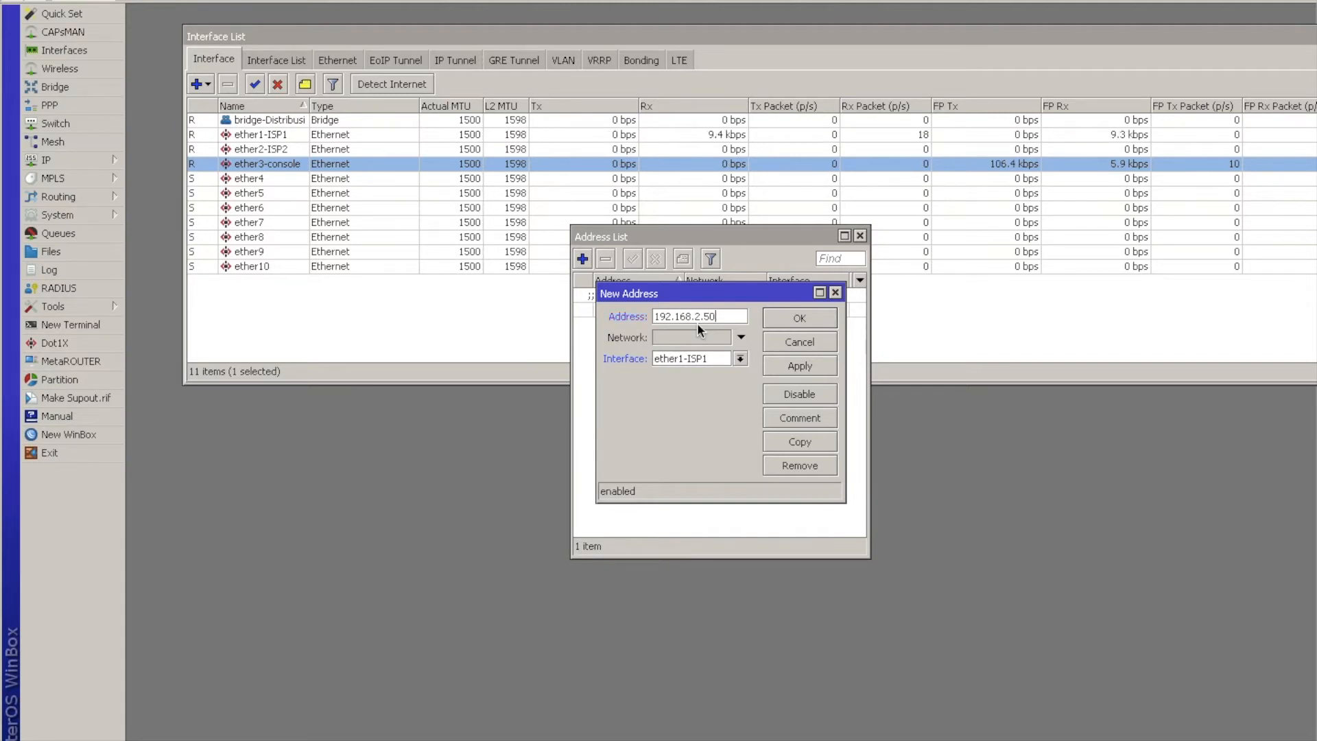
{"action": "left_click", "coordinate": [739, 358]}
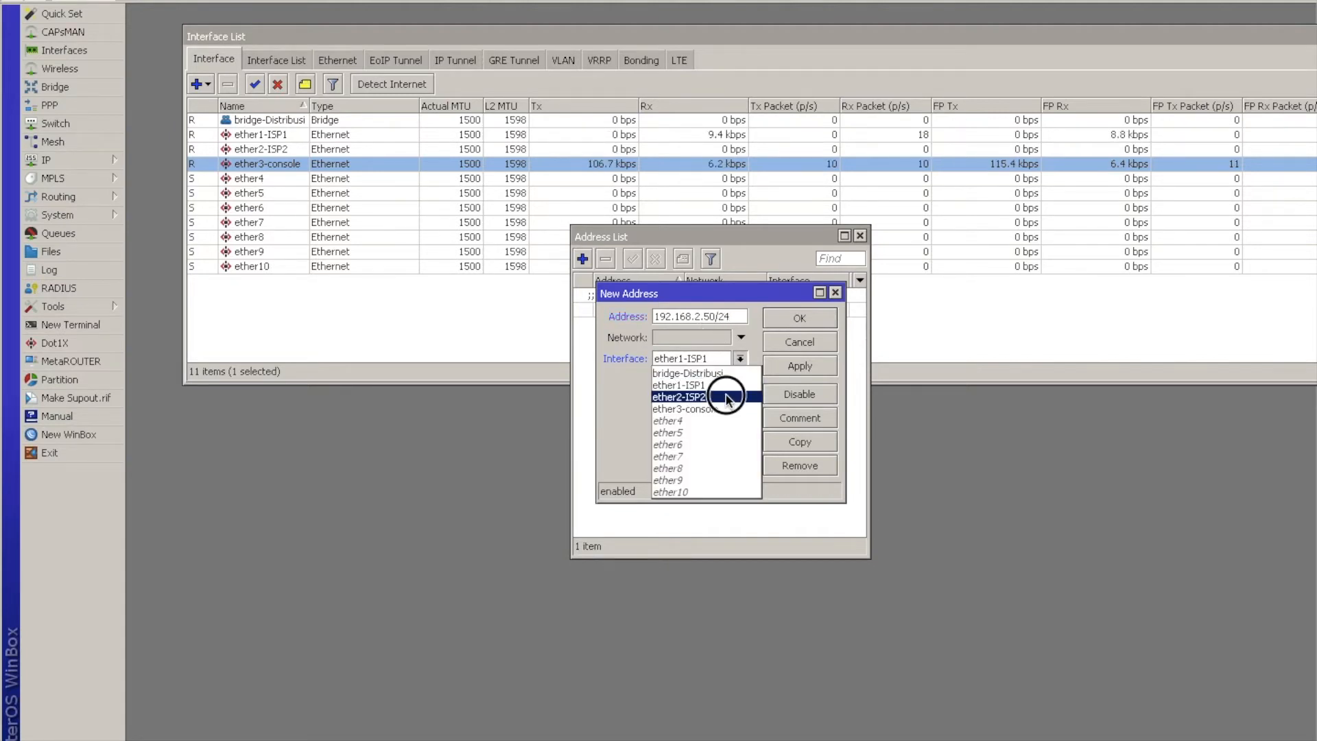
{"action": "left_click", "coordinate": [727, 396]}
{"action": "left_click", "coordinate": [796, 421]}
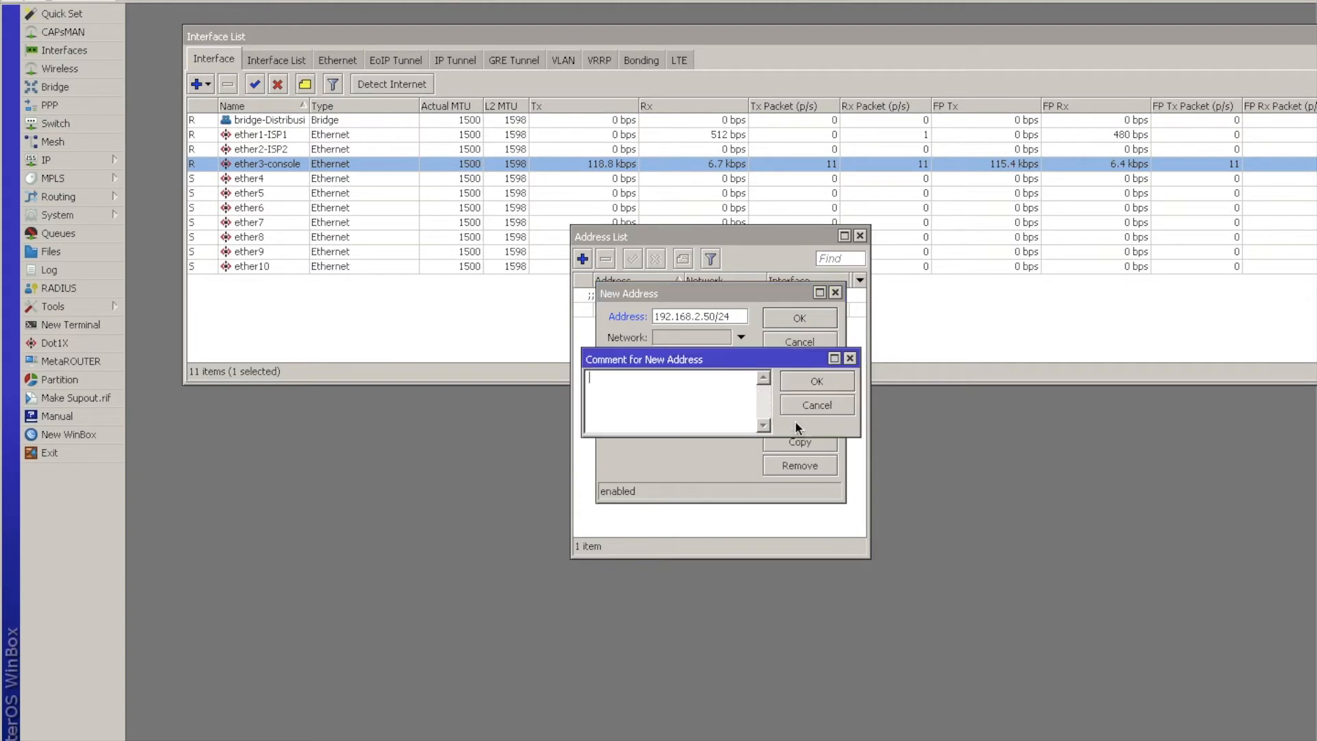
{"action": "type", "text": "ISP 2"}
{"action": "key", "text": "Return"}
{"action": "left_click", "coordinate": [789, 317]}
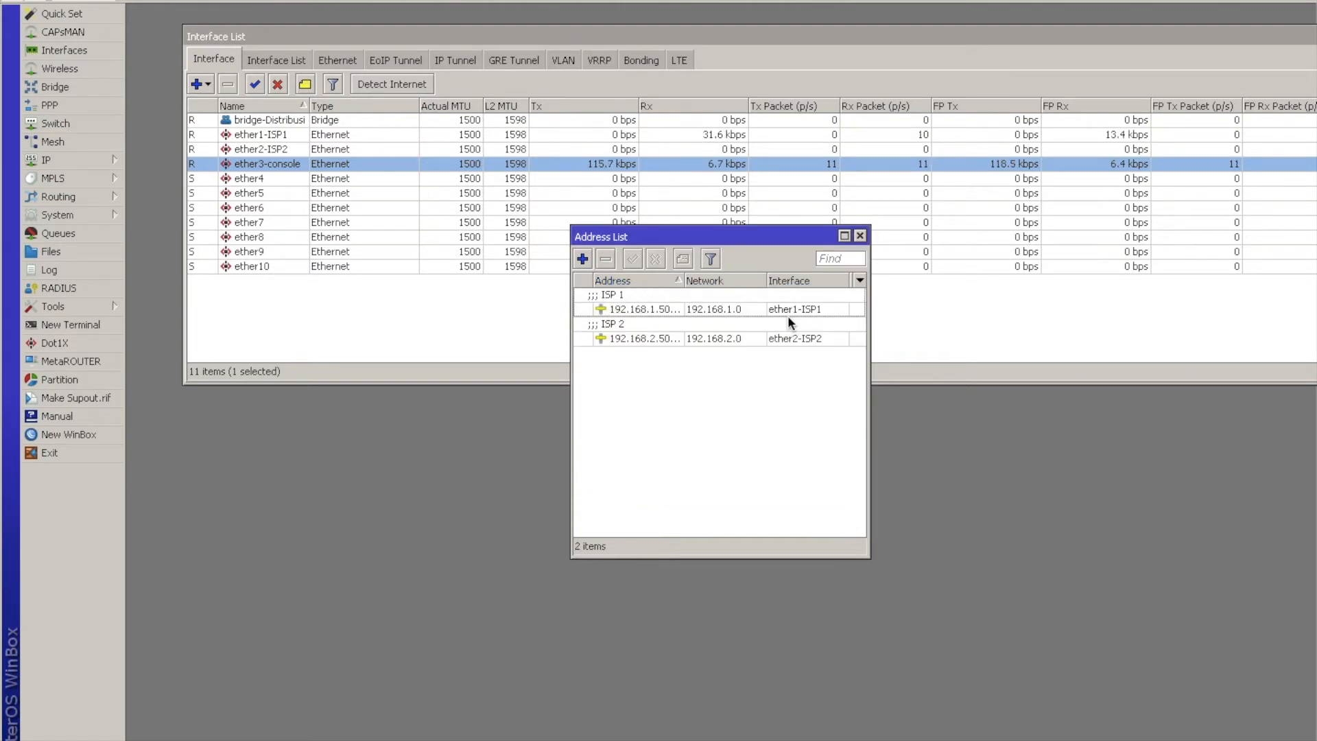
Add the IP address 172.10.1.1/24 on the ether3-console interface.
{"action": "left_click", "coordinate": [583, 258]}
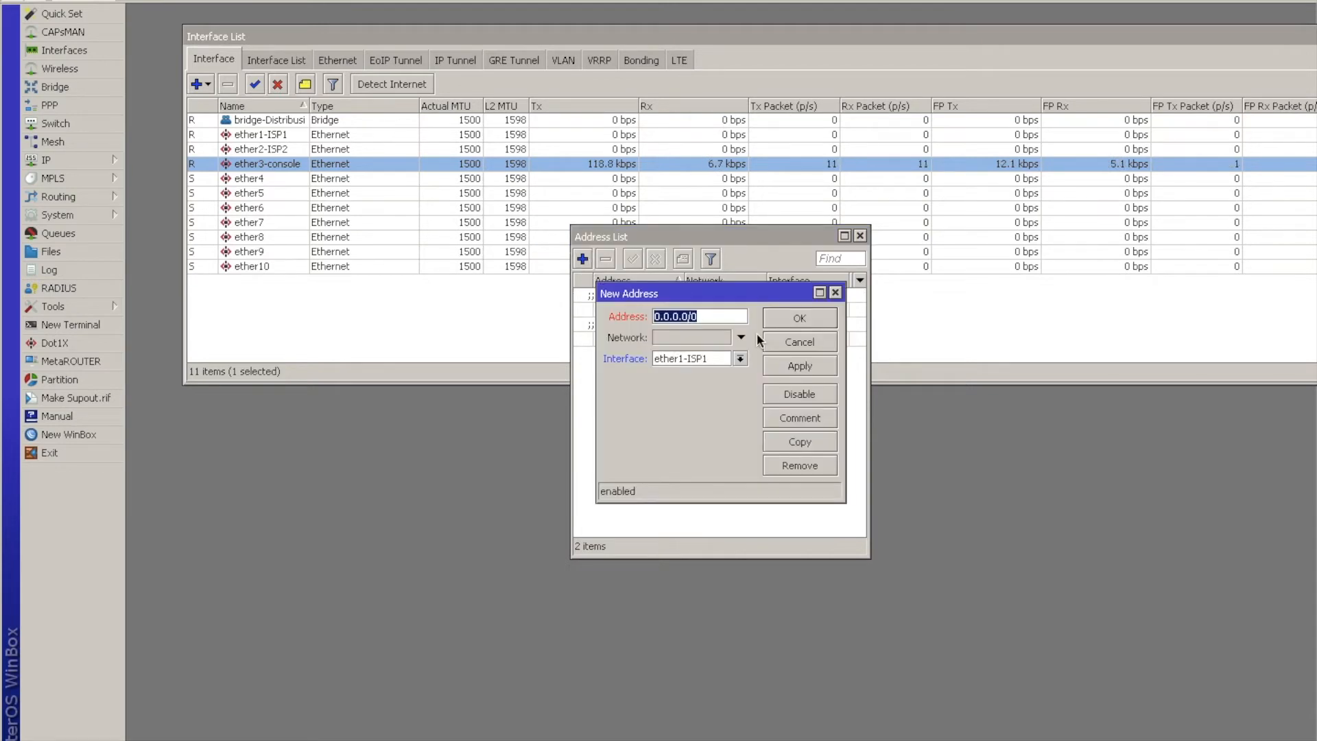
{"action": "type", "text": "172.10.1.1/24"}
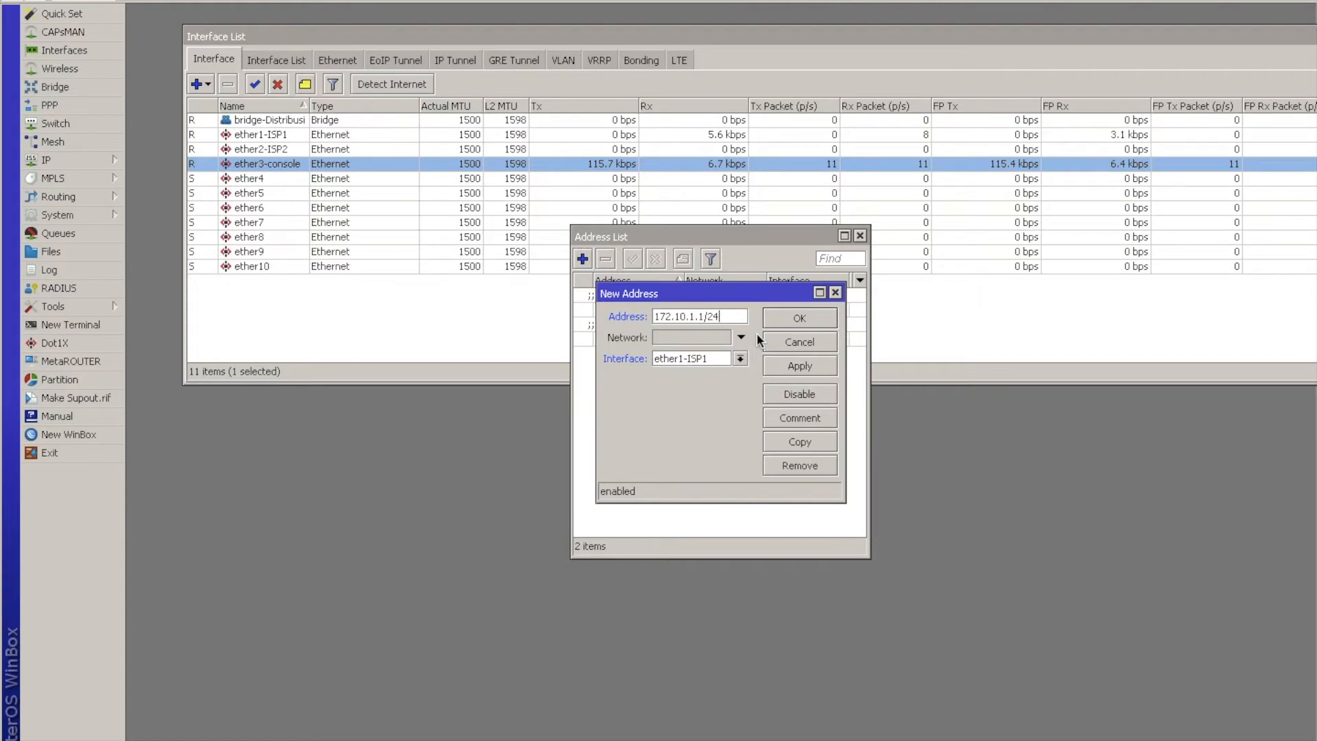
{"action": "left_click", "coordinate": [740, 358]}
{"action": "left_click", "coordinate": [723, 402]}
{"action": "left_click", "coordinate": [771, 319]}
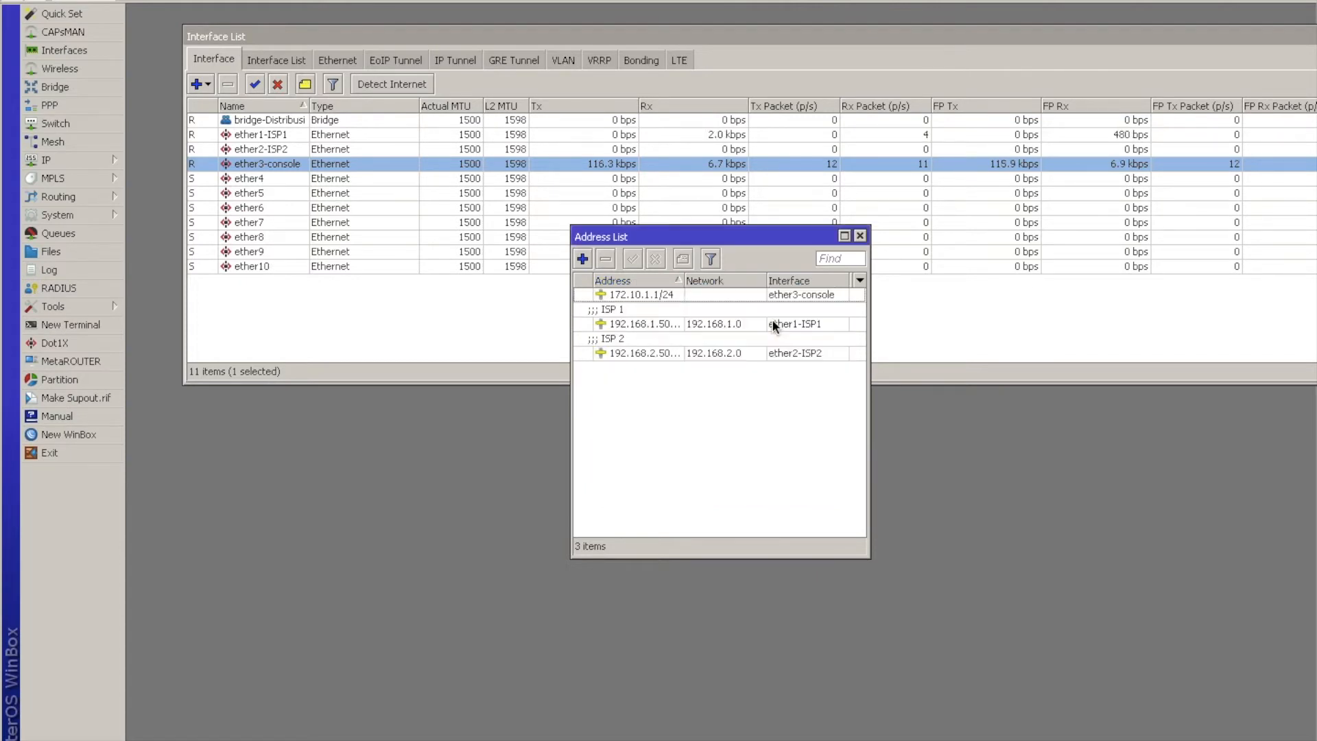
Add the IP address 192.168.15.1/24 on the bridge-Distribusi interface.
{"action": "left_click", "coordinate": [582, 259]}
{"action": "type", "text": "192.168.1"}
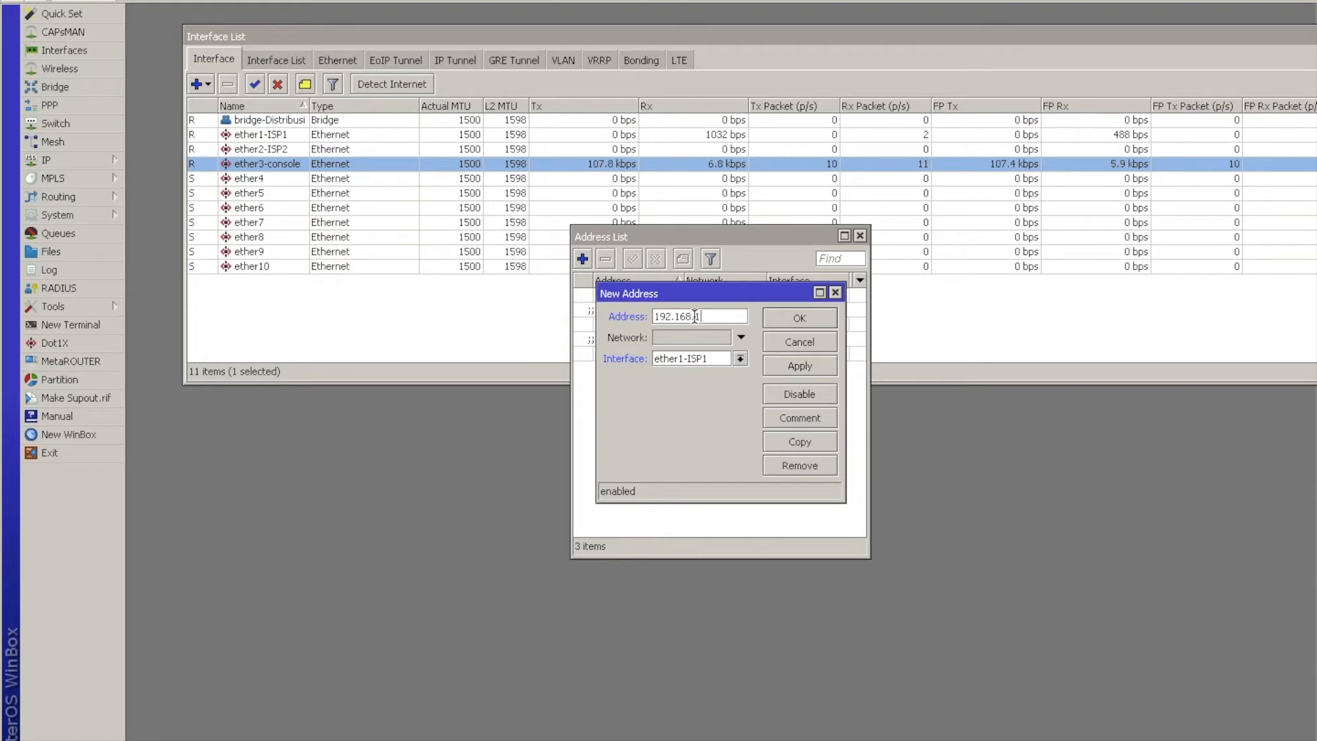
{"action": "type", "text": "5.1/24"}
{"action": "left_click", "coordinate": [741, 359]}
{"action": "left_click", "coordinate": [700, 374]}
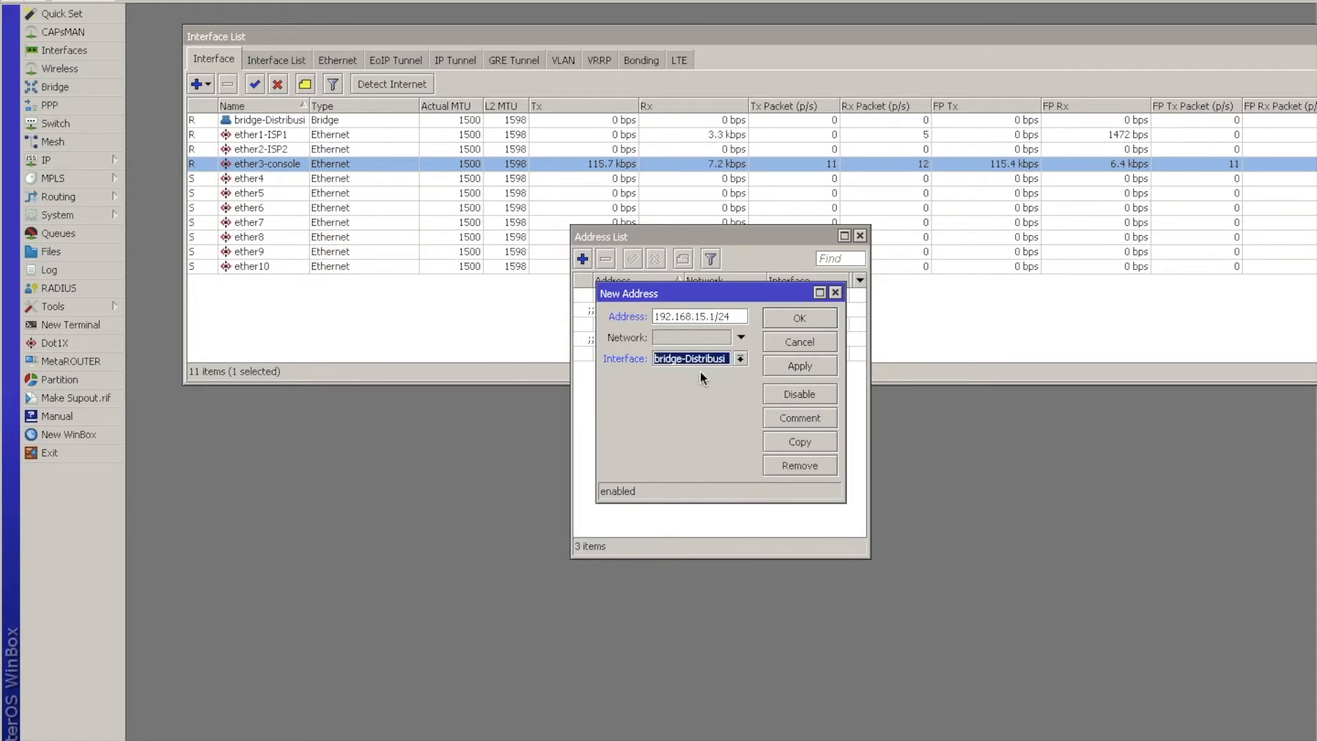
{"action": "left_click", "coordinate": [793, 320]}
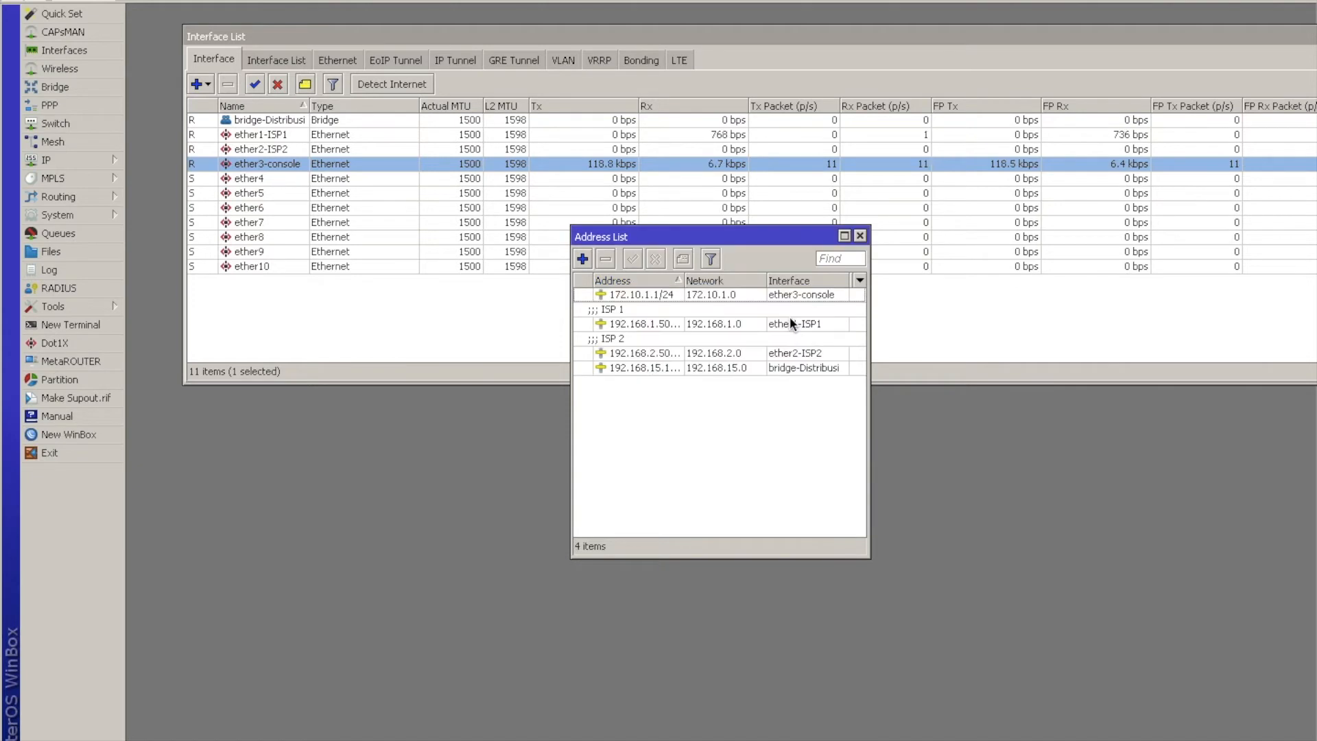
Give the ether3-console address entry the comment "Console".
{"action": "left_click", "coordinate": [701, 354]}
{"action": "left_click", "coordinate": [707, 310]}
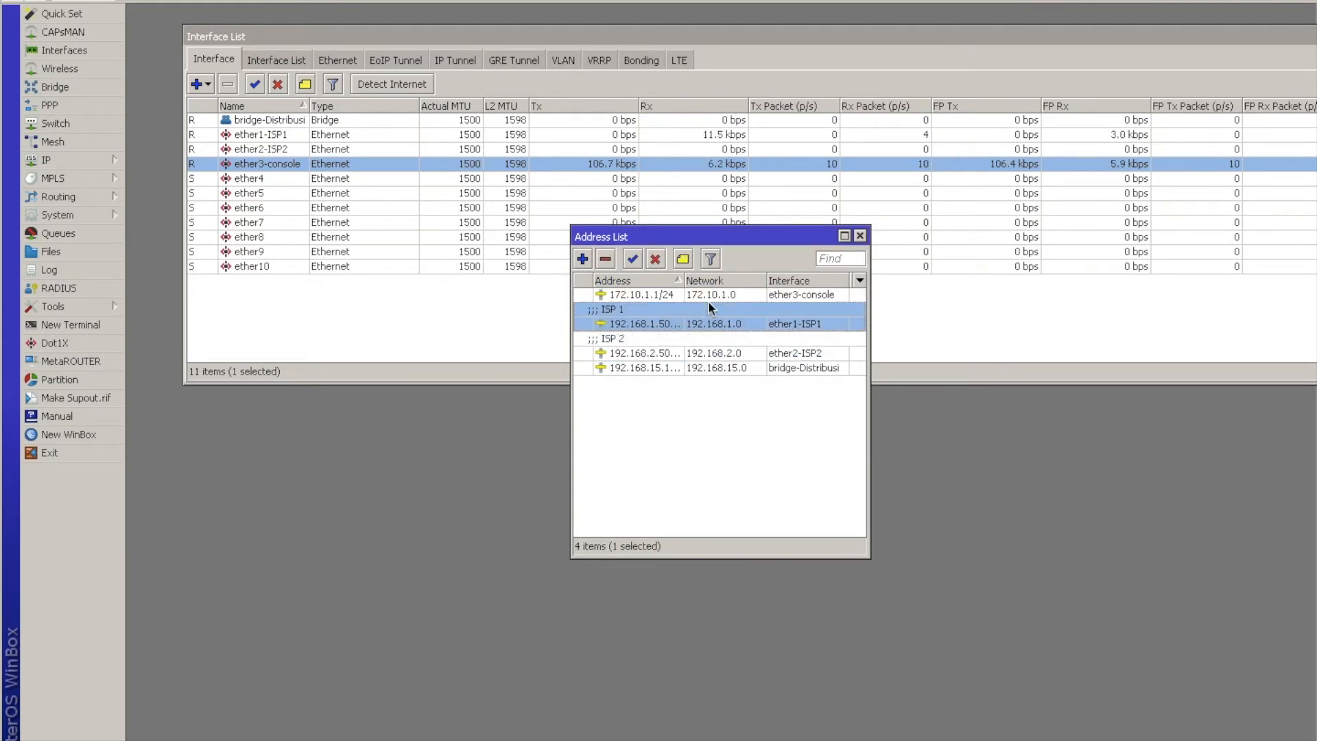
{"action": "left_click", "coordinate": [695, 292]}
{"action": "left_click", "coordinate": [682, 259]}
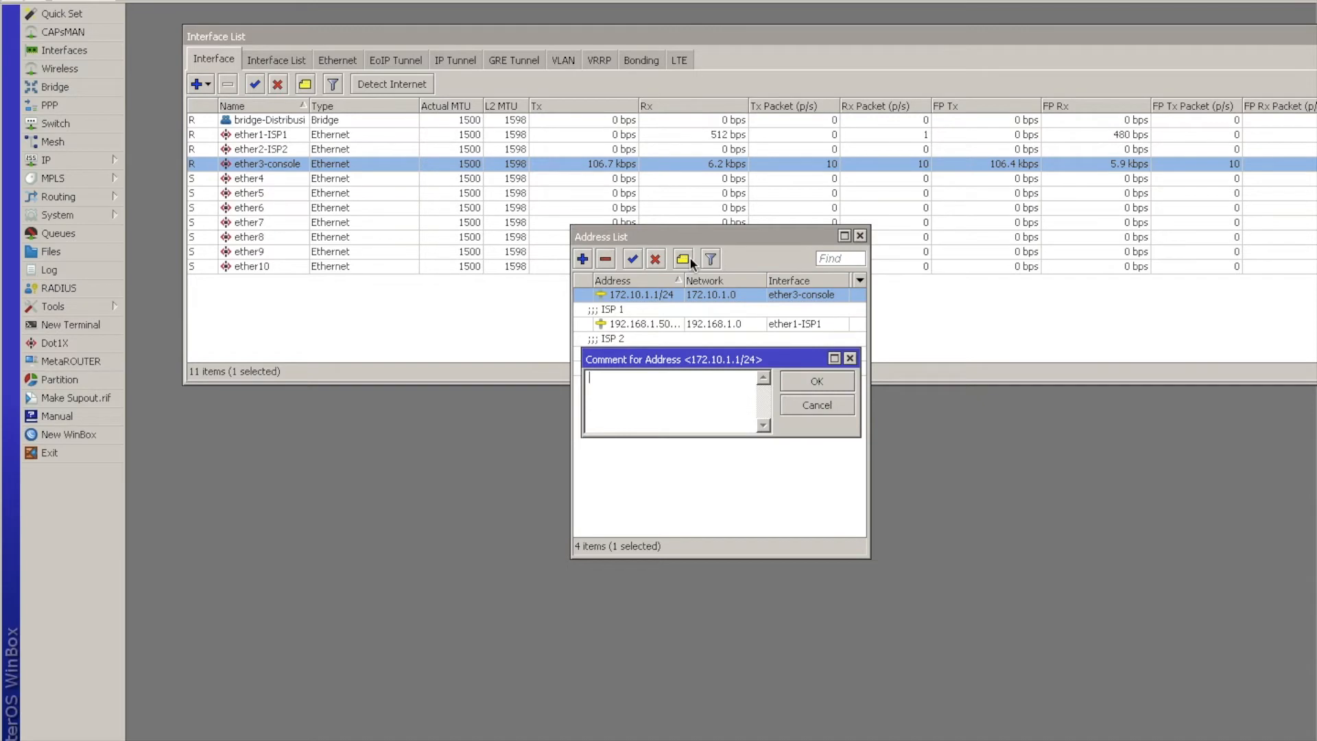
{"action": "type", "text": "Console"}
{"action": "key", "text": "Return"}
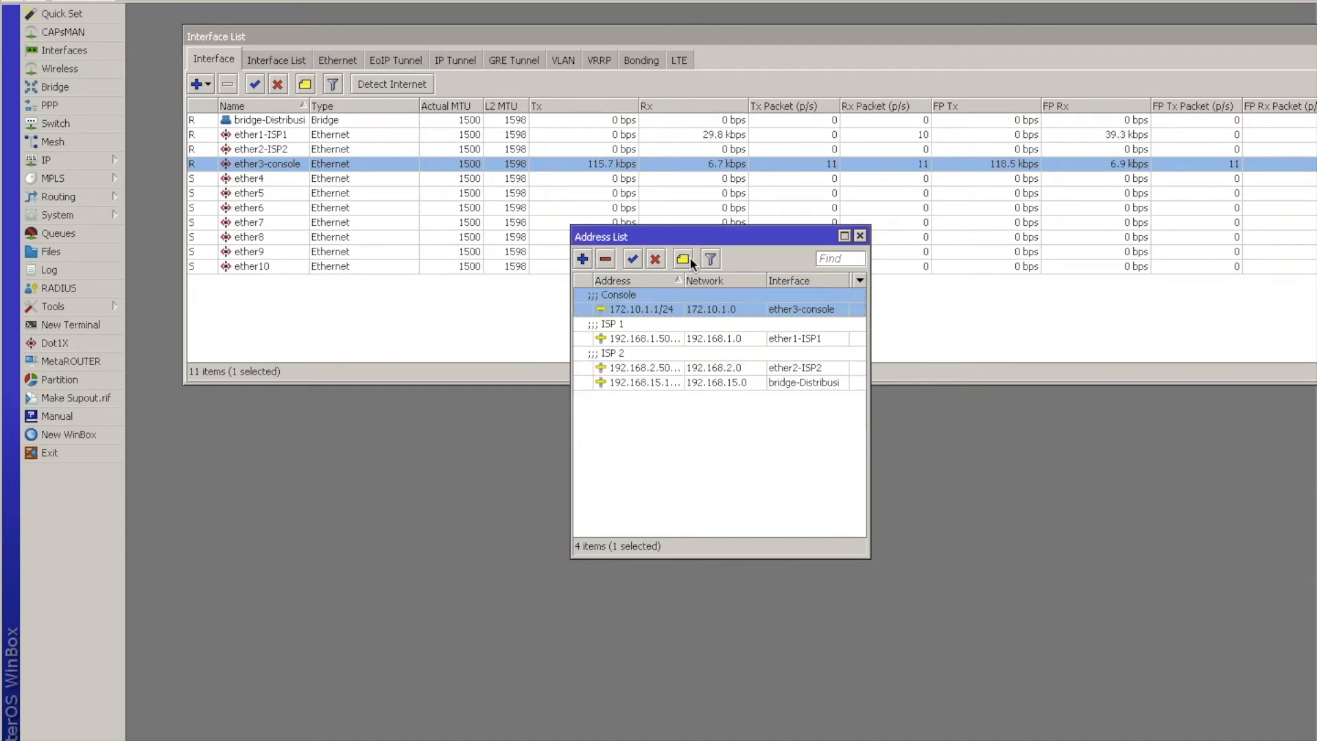
Give the bridge-Distribusi address entry the comment "Distribusi" and close the address list.
{"action": "left_click", "coordinate": [659, 380]}
{"action": "left_click", "coordinate": [684, 259]}
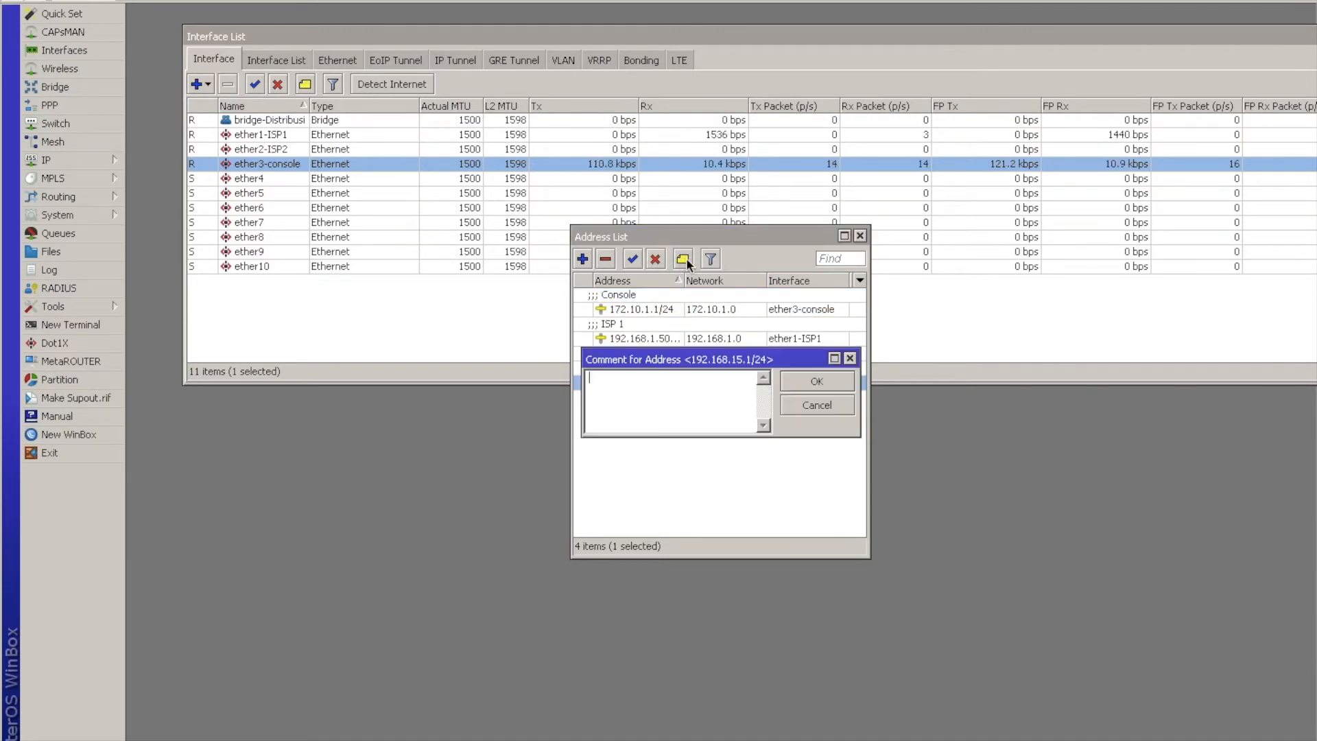
{"action": "type", "text": "Distribusi"}
{"action": "key", "text": "Return"}
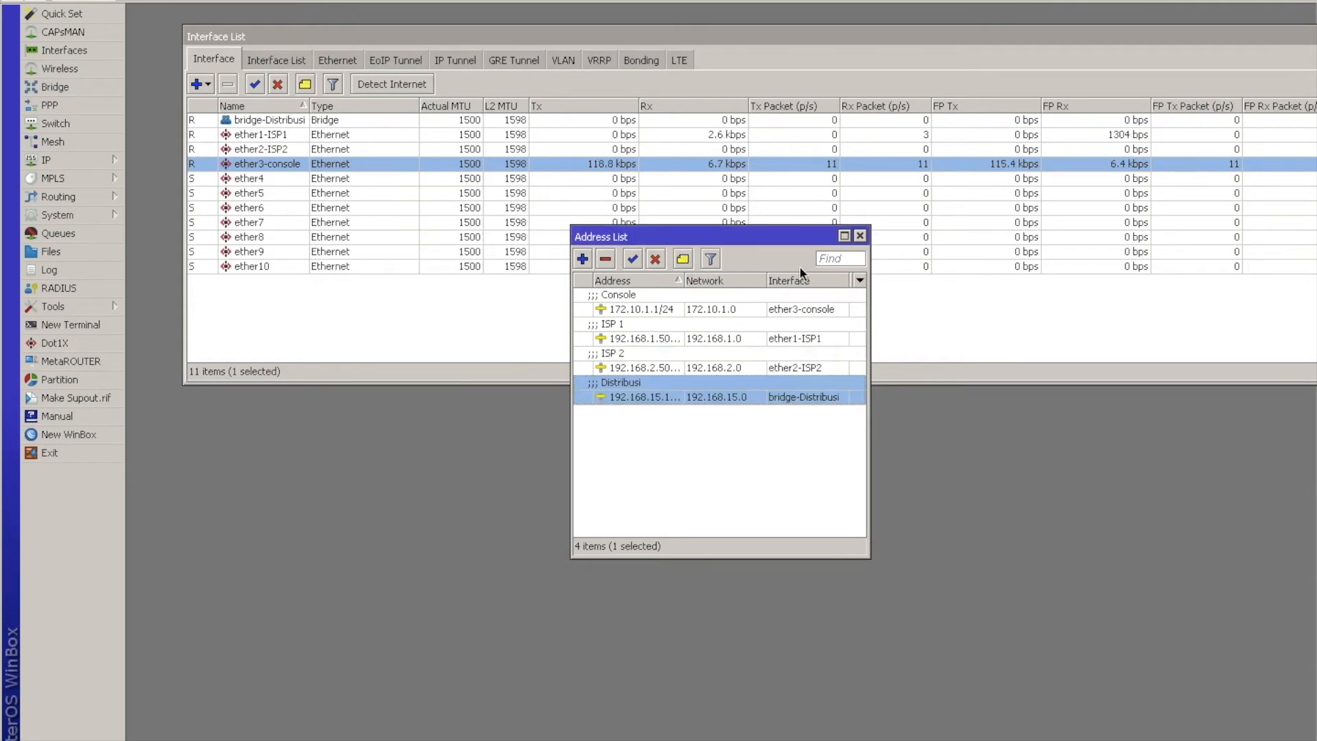
{"action": "left_click", "coordinate": [860, 236]}
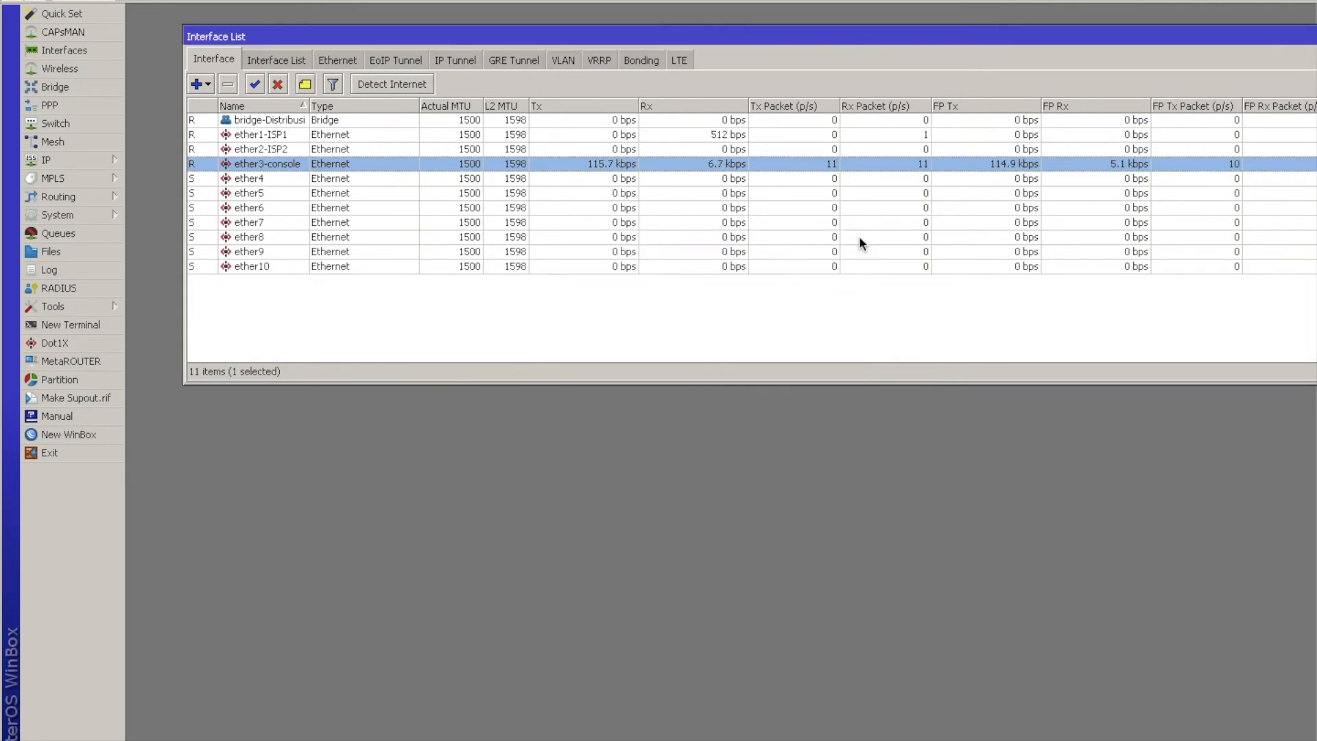
Set the DNS server to 8.8.8.8 and allow remote requests.
{"action": "left_click", "coordinate": [44, 158]}
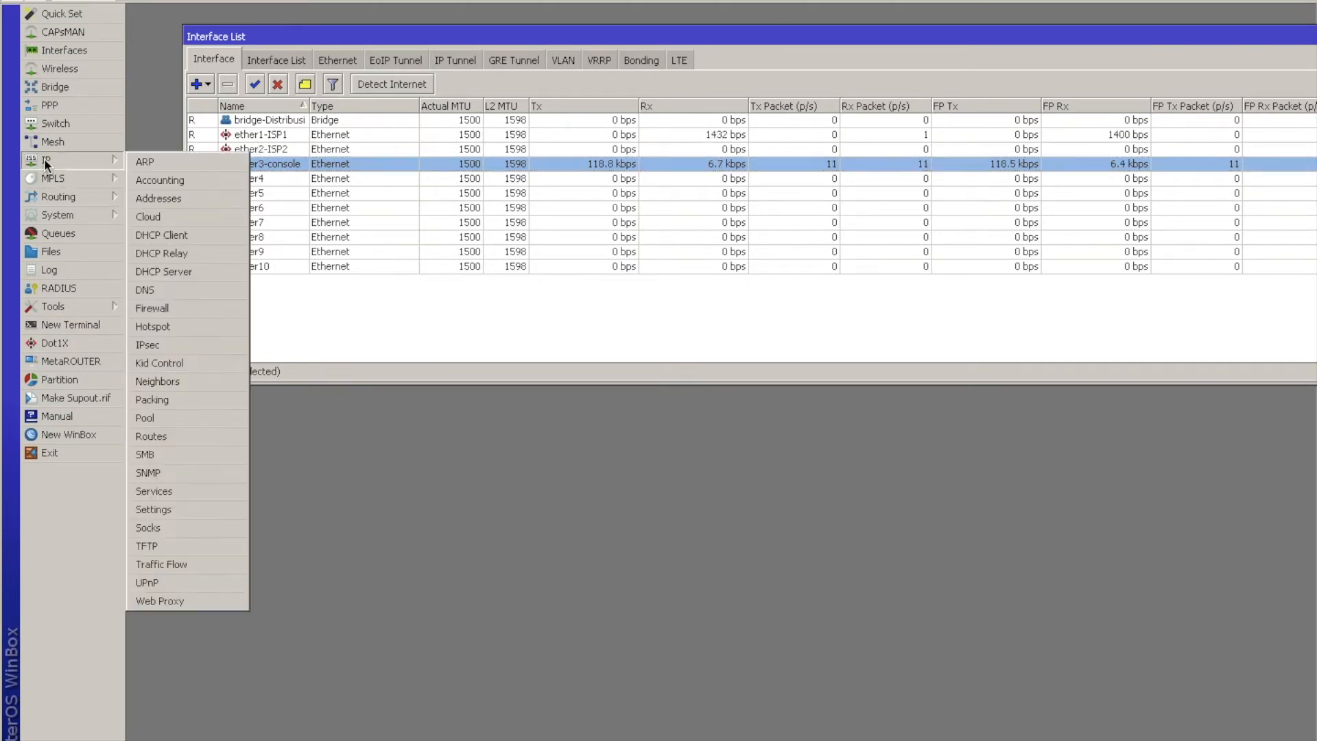
{"action": "left_click", "coordinate": [154, 290]}
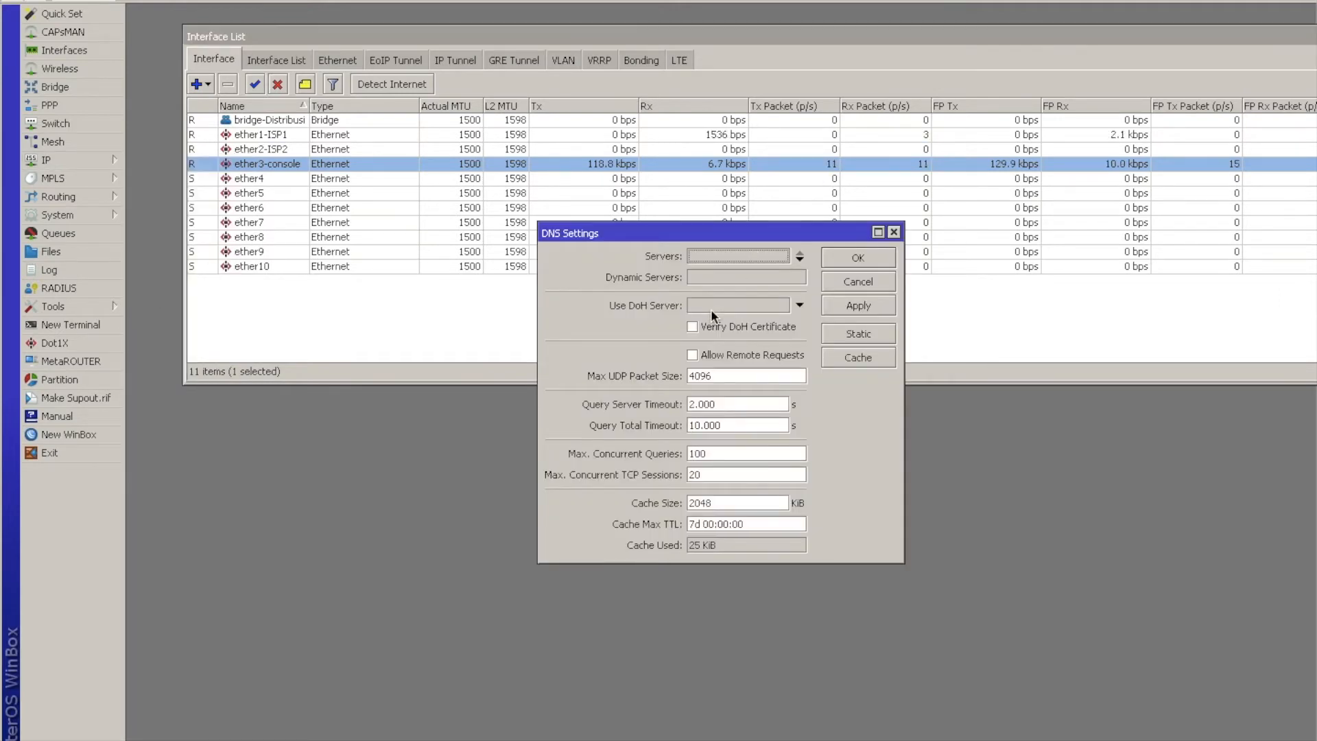
{"action": "left_click", "coordinate": [695, 355]}
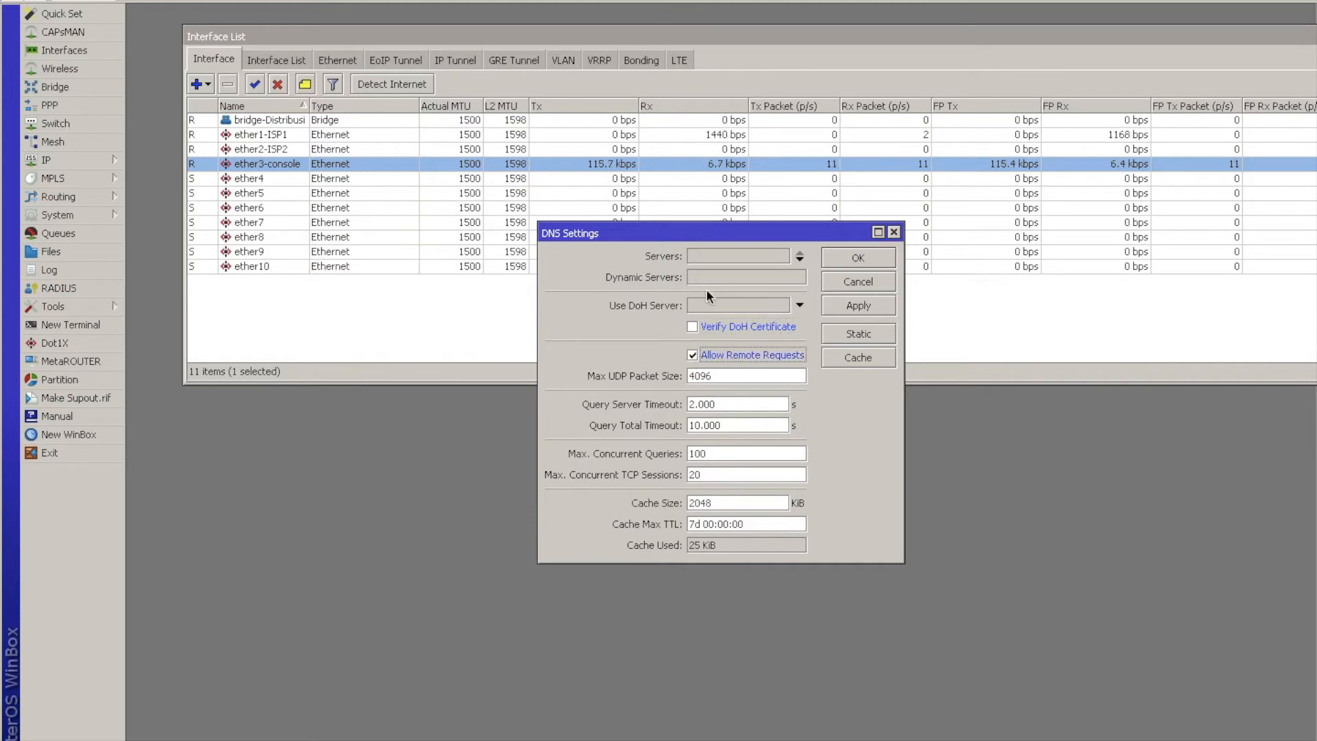
{"action": "left_click", "coordinate": [704, 257]}
{"action": "type", "text": "8.8.8.8"}
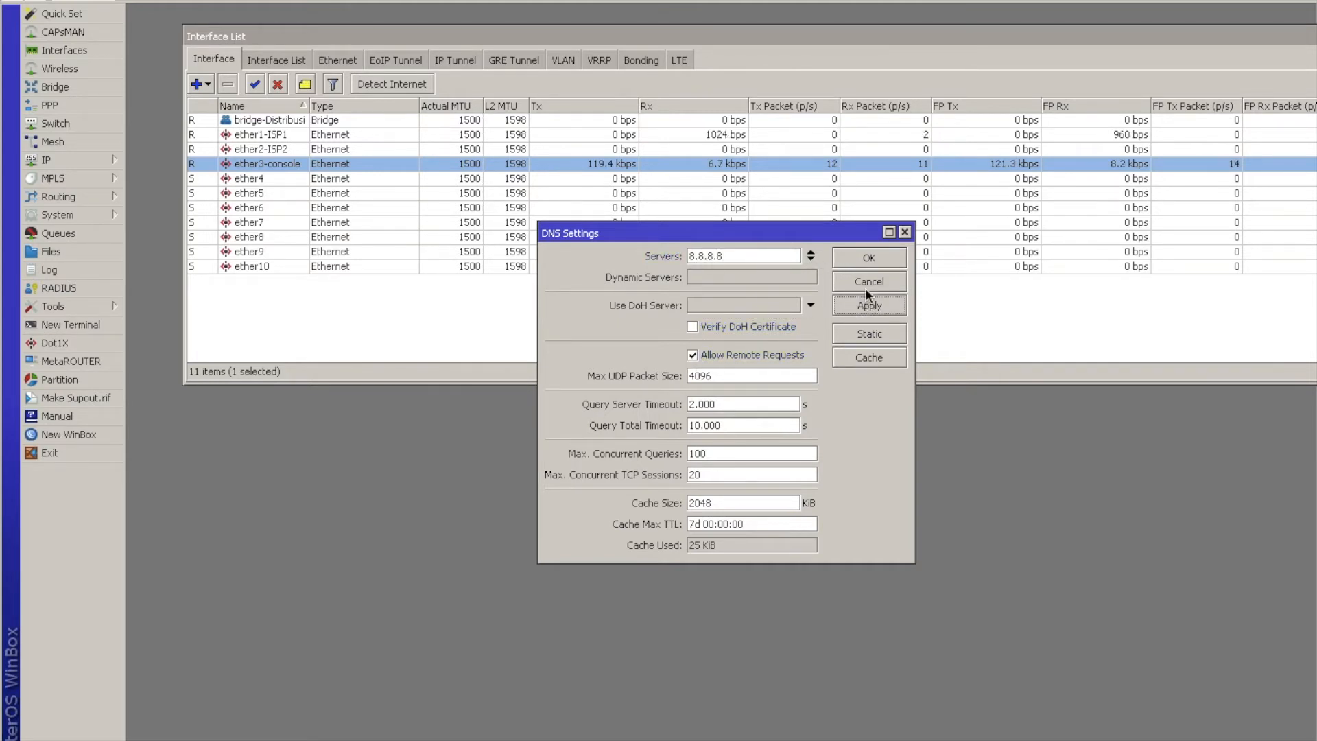
{"action": "left_click", "coordinate": [869, 258]}
Add a firewall NAT rule on the srcnat chain with the masquerade action.
{"action": "left_click", "coordinate": [85, 158]}
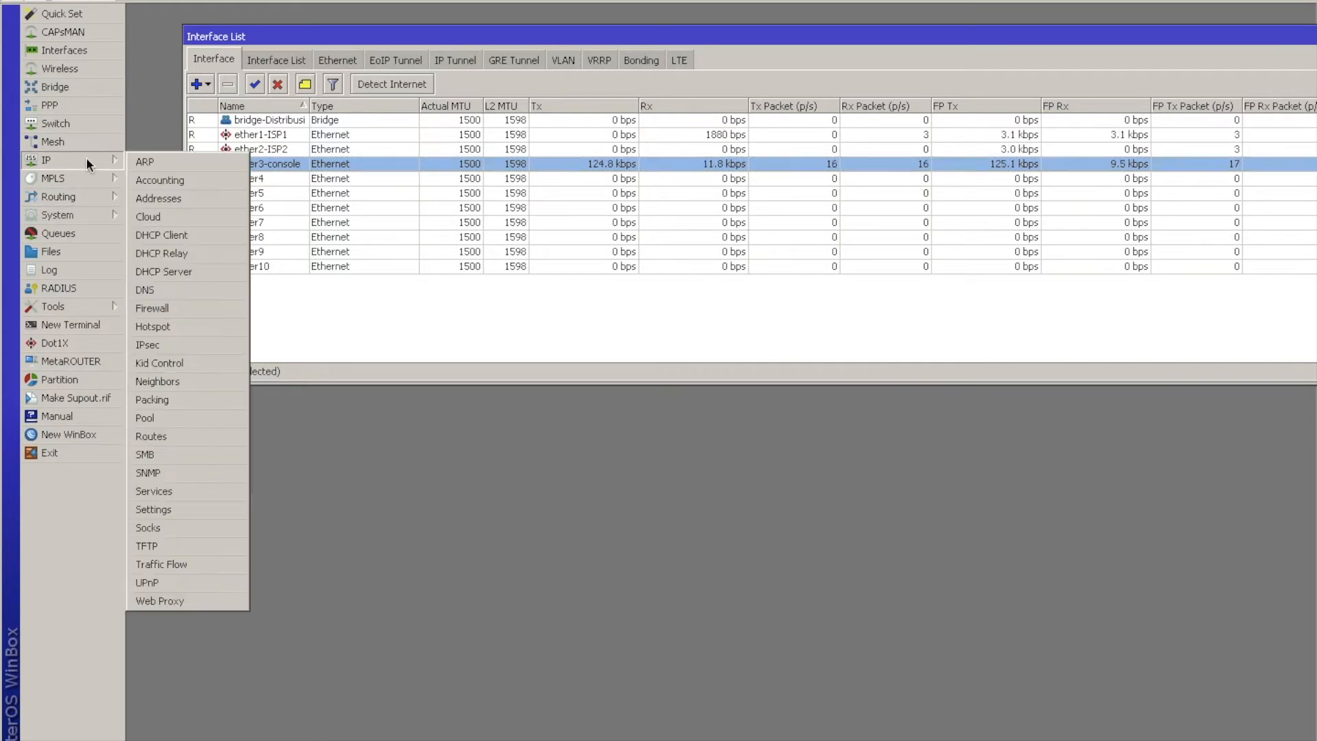
{"action": "left_click", "coordinate": [195, 322]}
{"action": "left_click", "coordinate": [388, 247]}
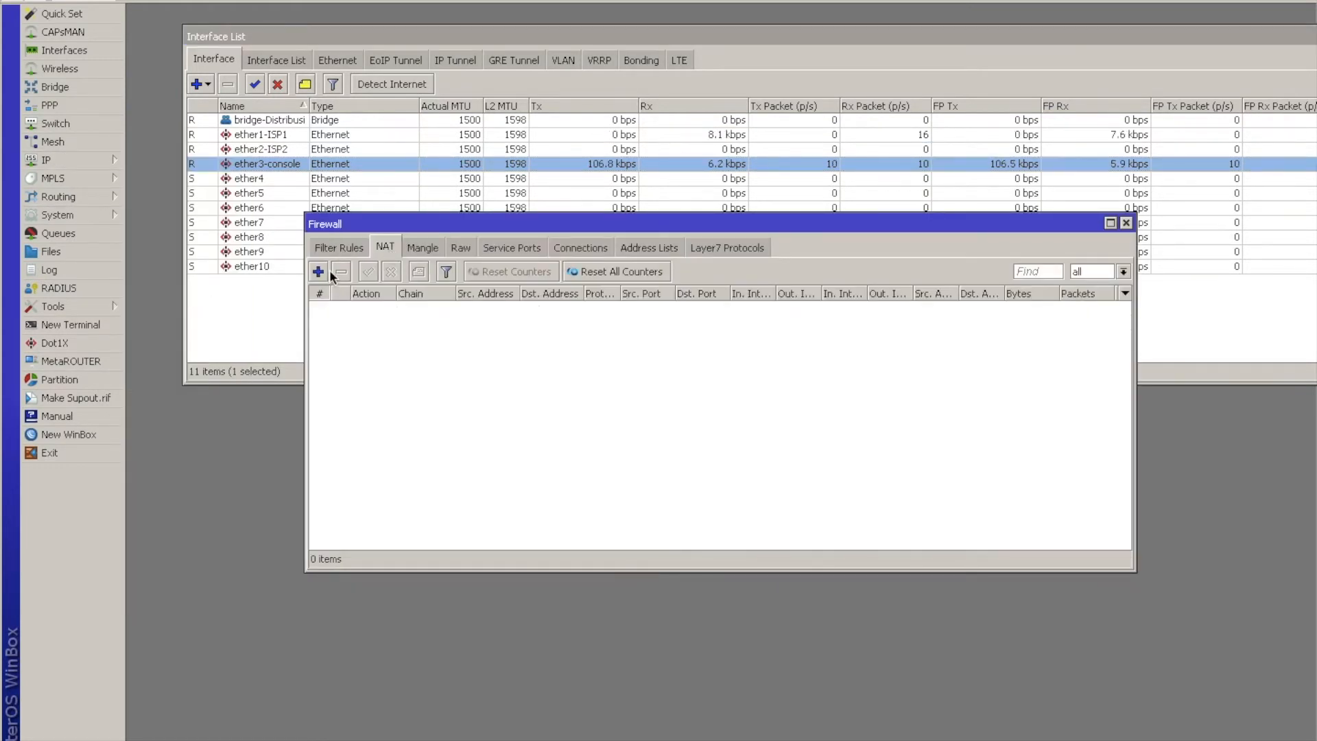
{"action": "left_click", "coordinate": [318, 272]}
{"action": "left_click", "coordinate": [691, 132]}
{"action": "left_click", "coordinate": [700, 128]}
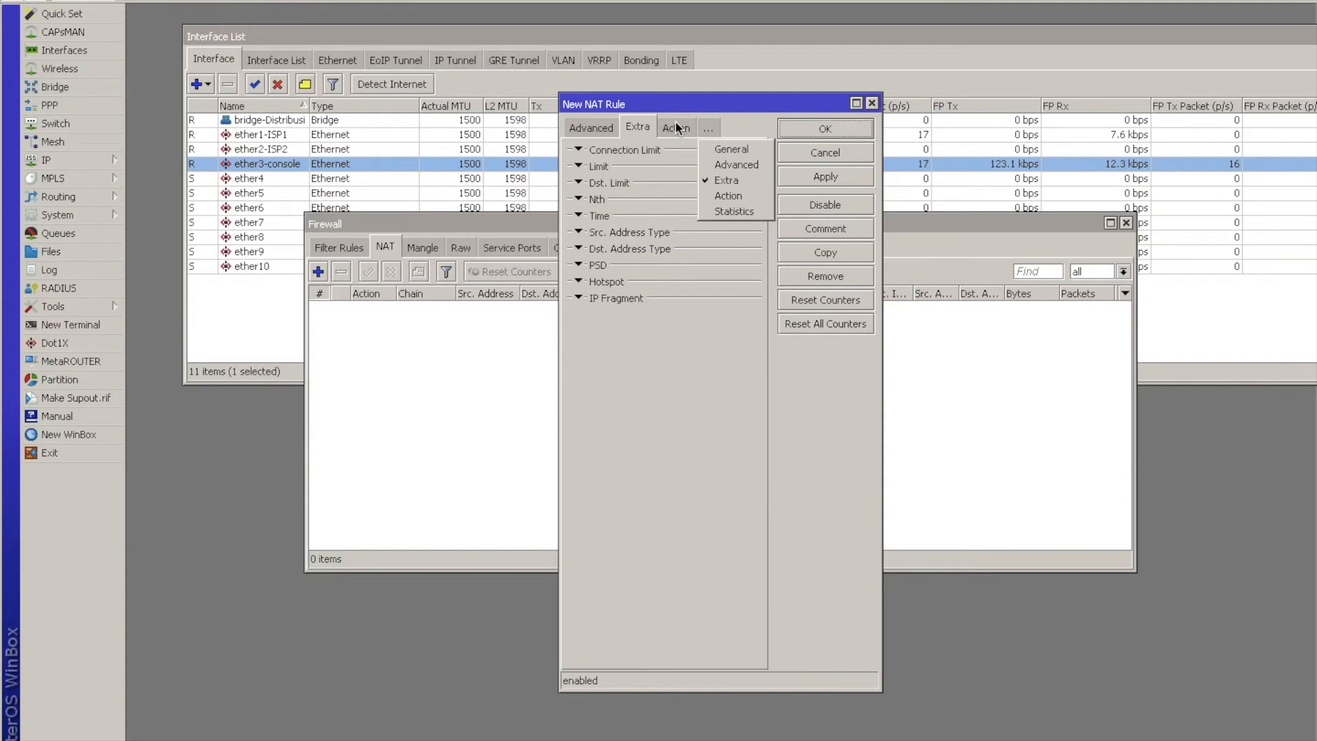
{"action": "left_click", "coordinate": [675, 122]}
{"action": "left_click", "coordinate": [677, 158]}
{"action": "left_click", "coordinate": [678, 239]}
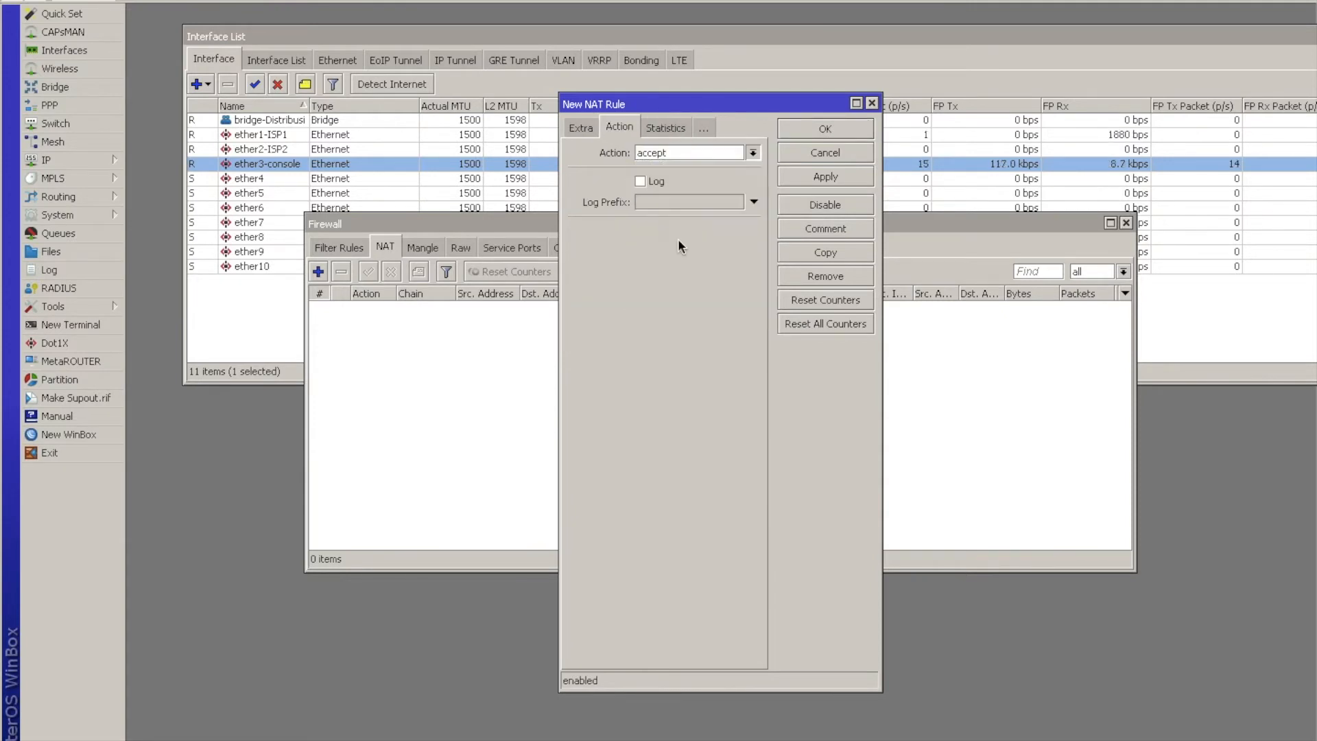
{"action": "left_click", "coordinate": [789, 121]}
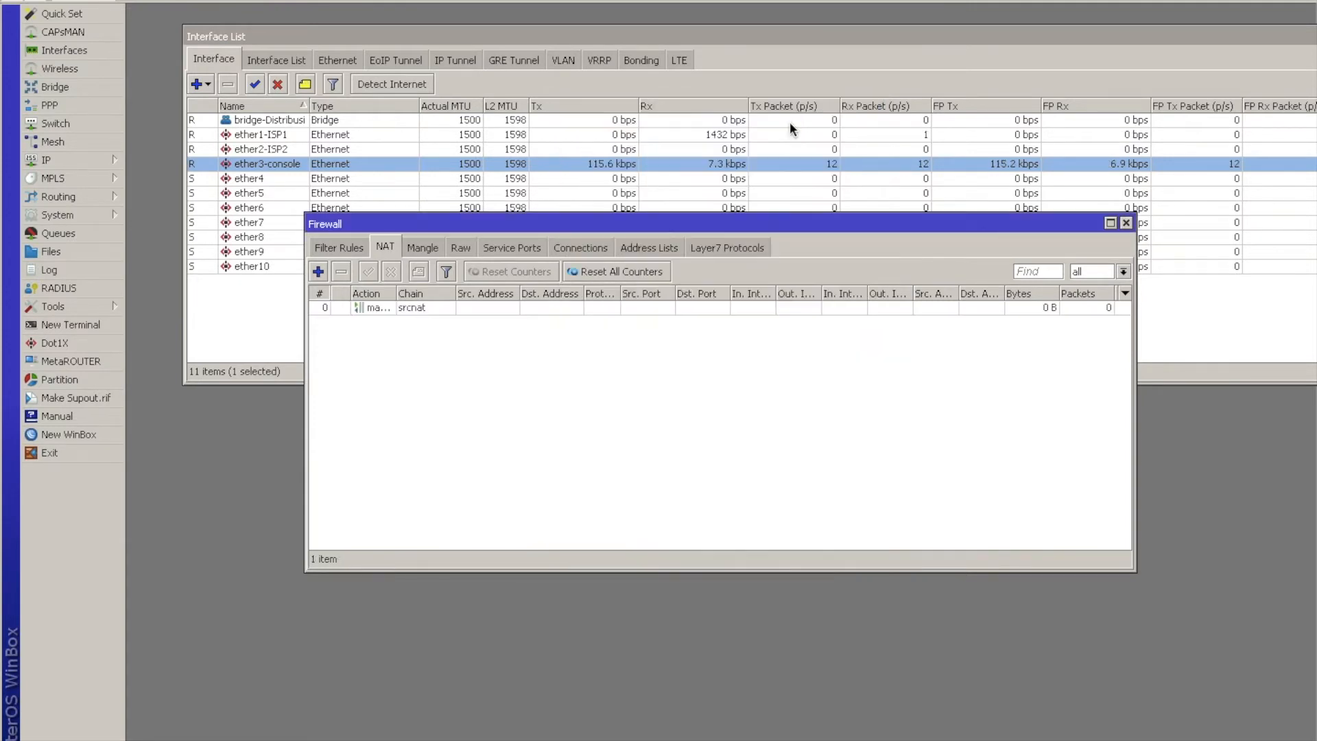
Add a default route for destination 0.0.0.0/0 through the gateway 192.168.1.1.
{"action": "left_click", "coordinate": [72, 157]}
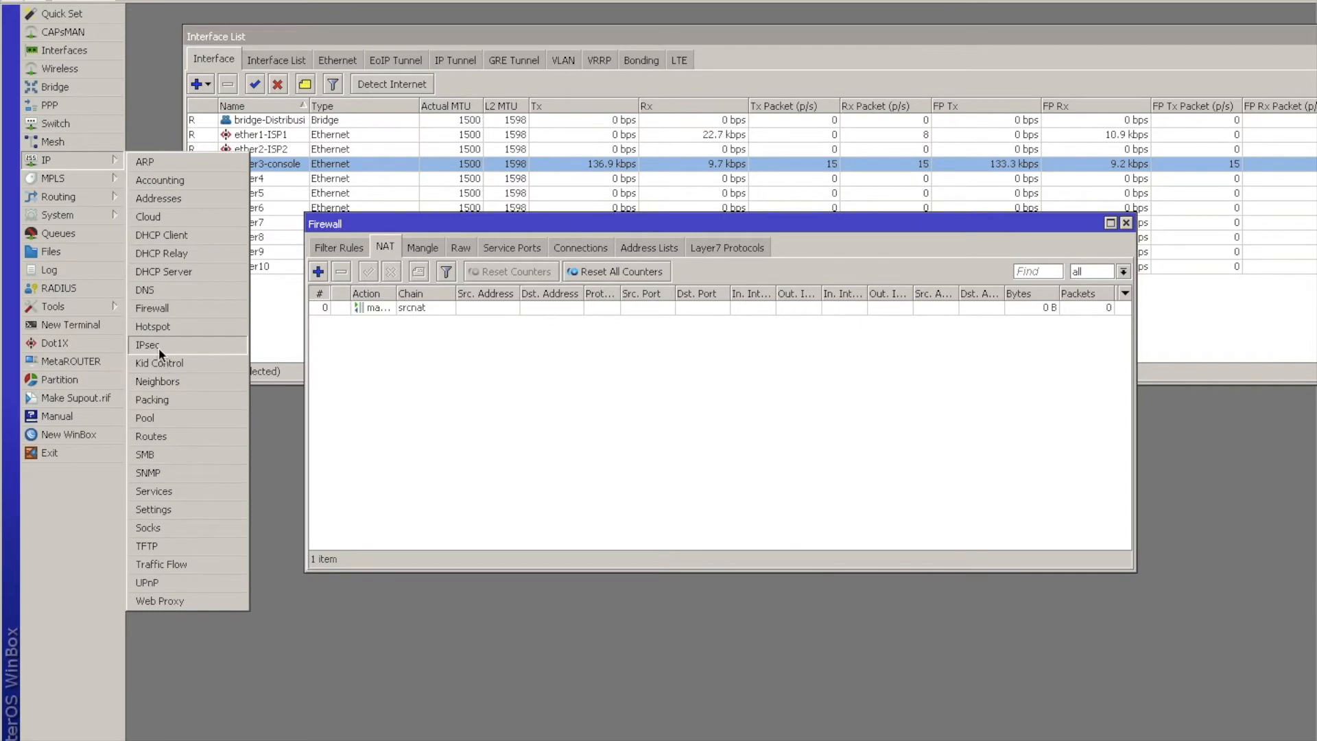
{"action": "left_click", "coordinate": [181, 436]}
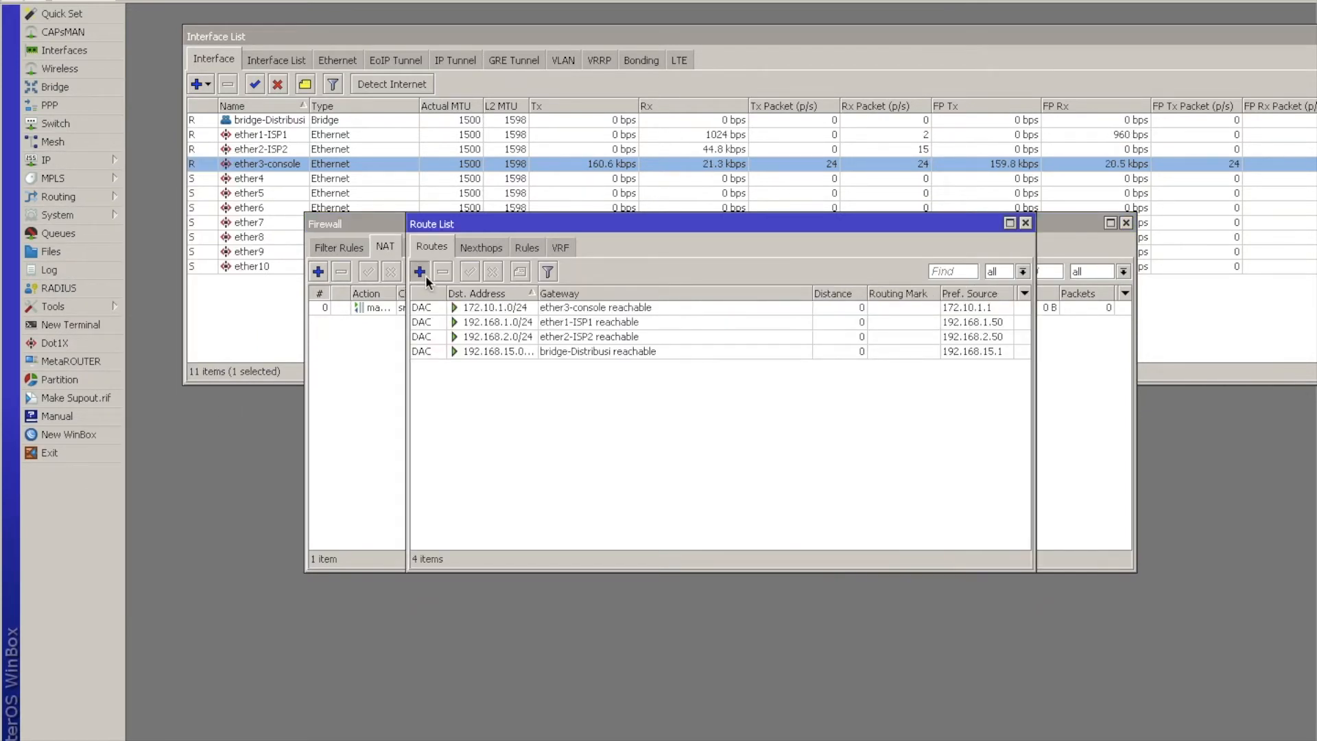
{"action": "left_click", "coordinate": [419, 271]}
{"action": "left_click", "coordinate": [691, 315]}
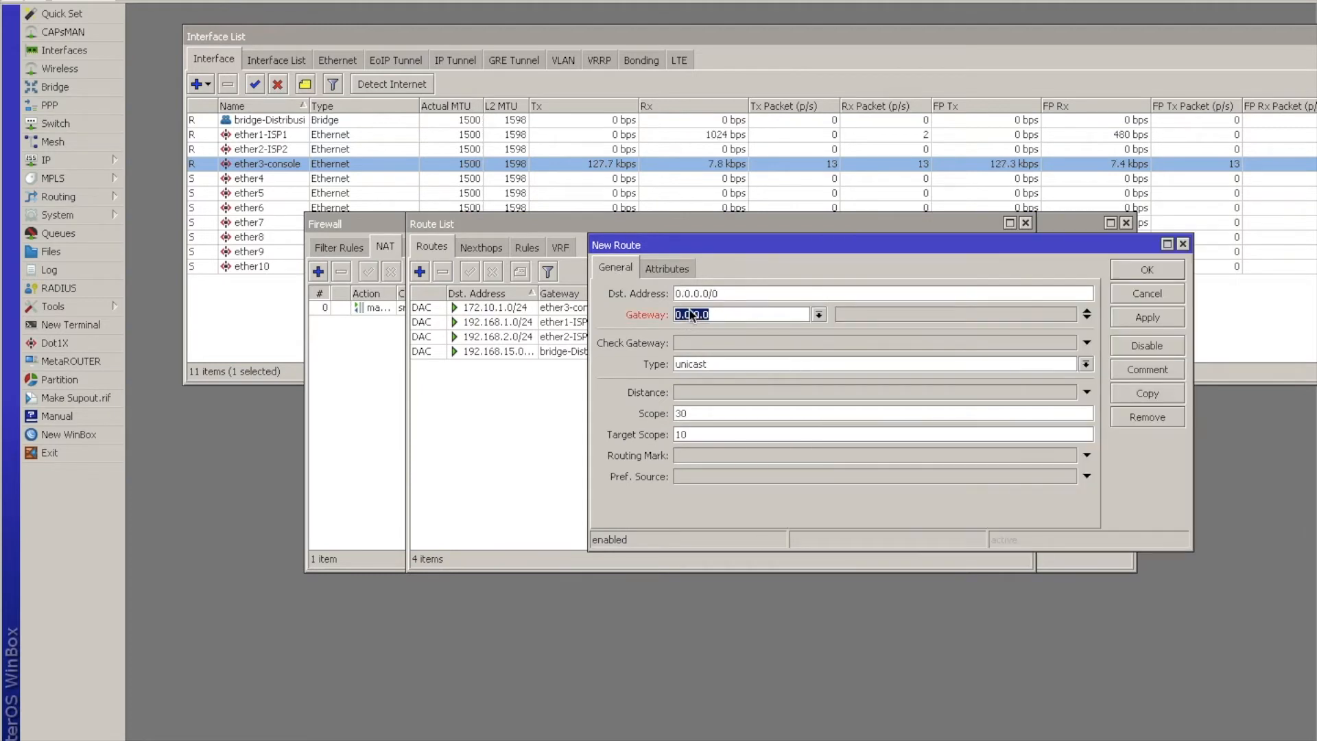
{"action": "type", "text": "192.169"}
{"action": "type", "text": ".1.1"}
{"action": "left_click", "coordinate": [1161, 271]}
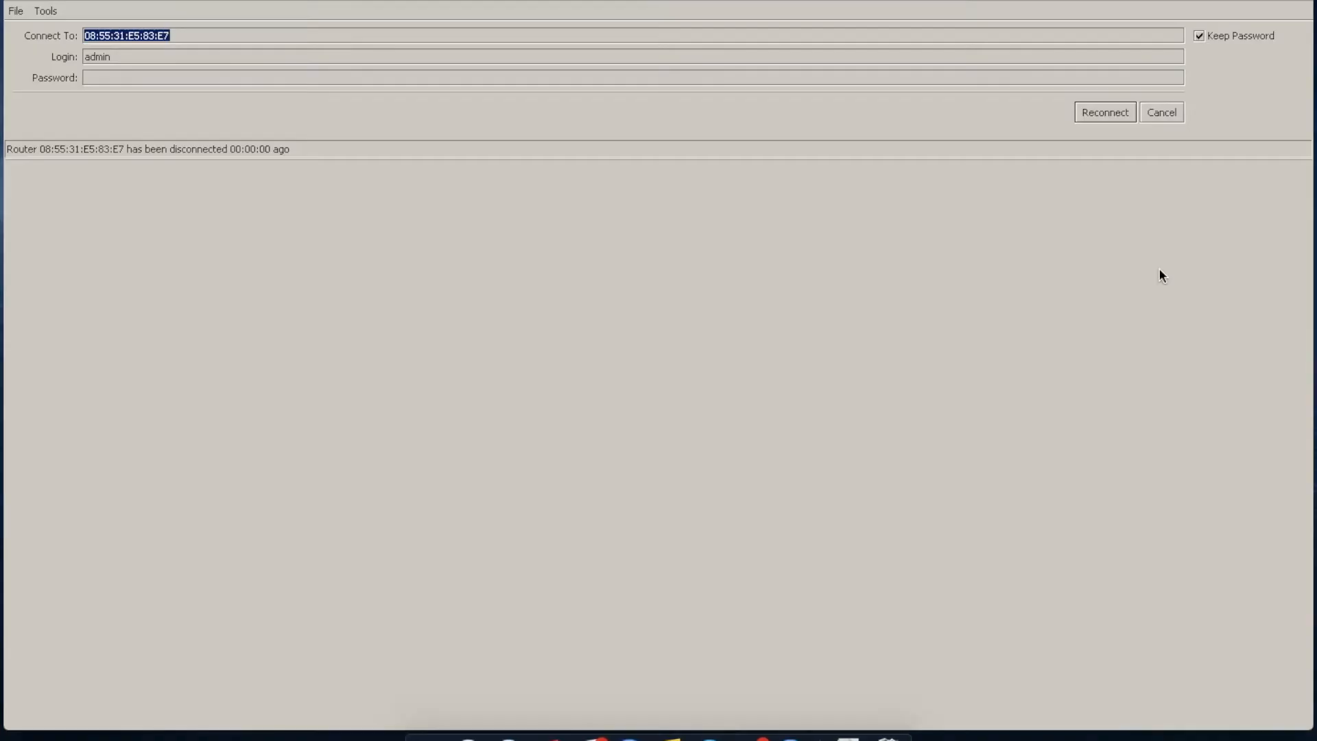
Reconnect to the RB2011iL found among the neighbors by its MAC address, logging in as admin.
{"action": "left_click", "coordinate": [1185, 118]}
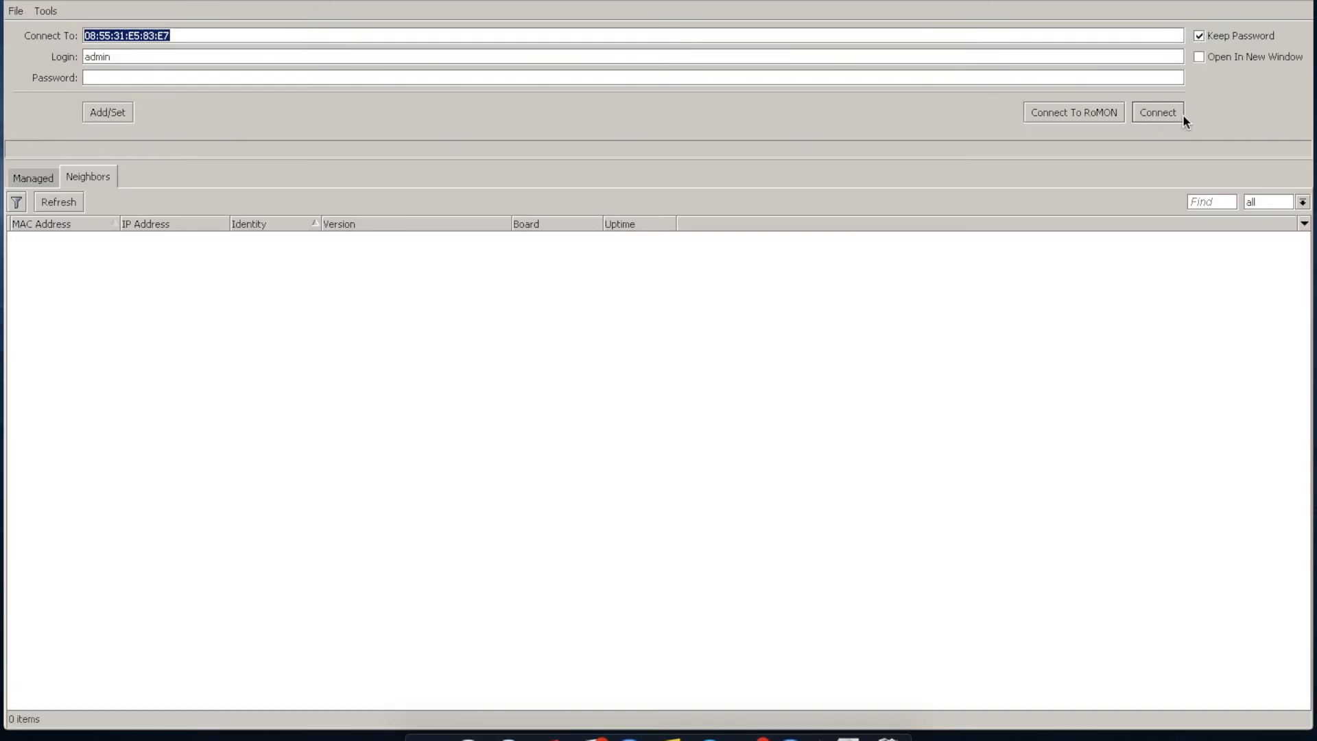
{"action": "left_click", "coordinate": [75, 207]}
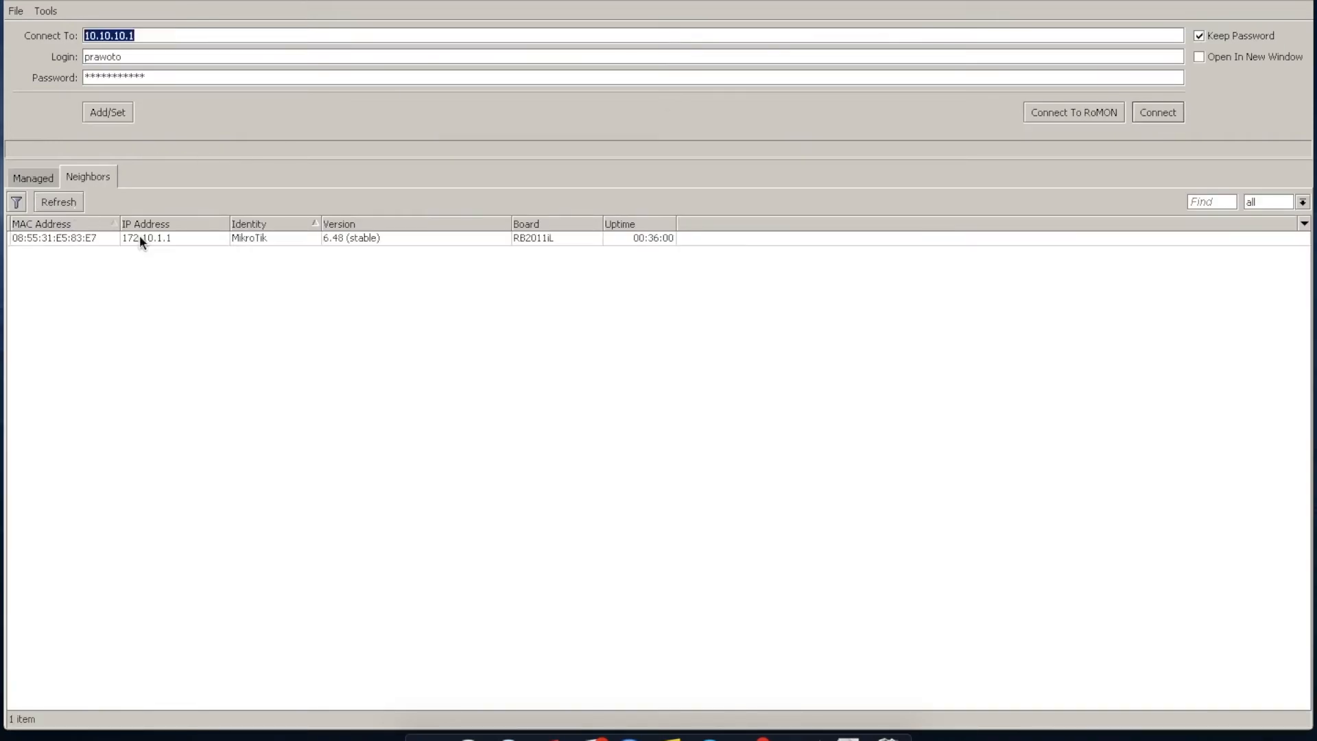
{"action": "left_click", "coordinate": [89, 244]}
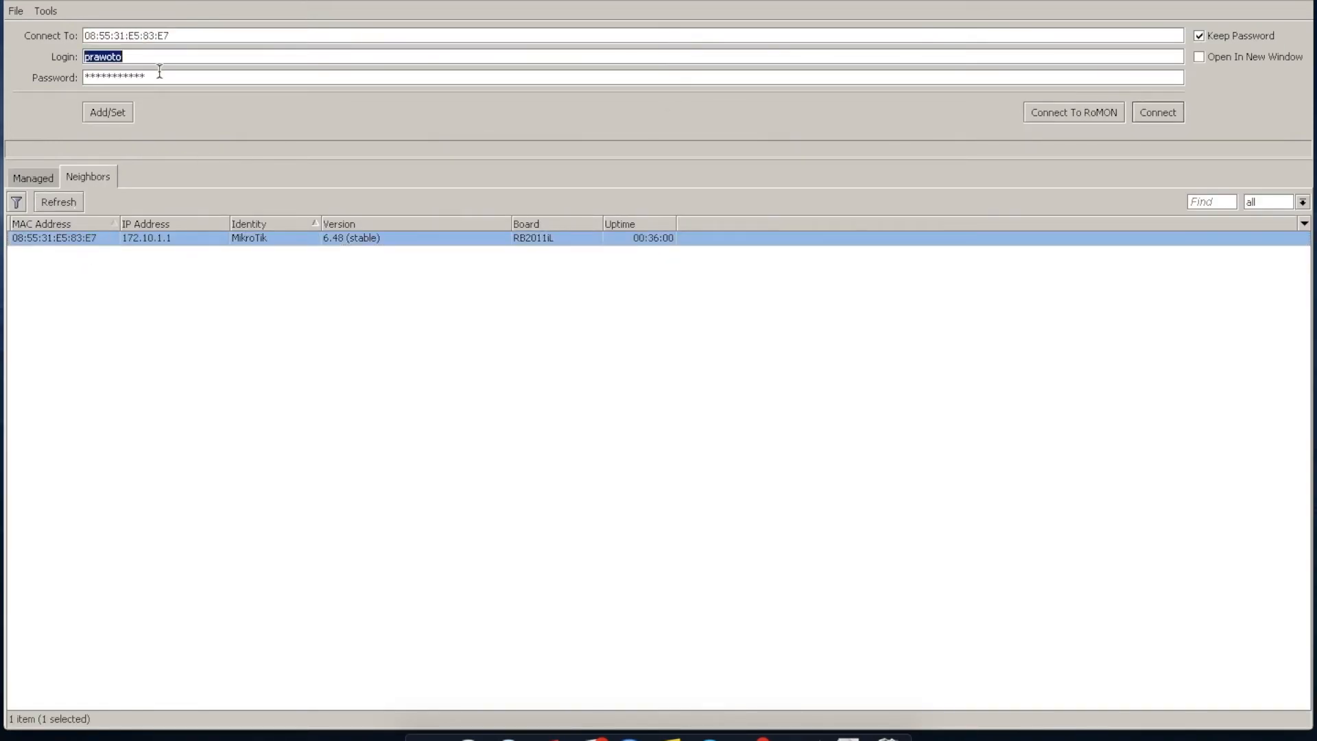
{"action": "type", "text": "a"}
{"action": "type", "text": "dmin"}
{"action": "key", "text": "Return"}
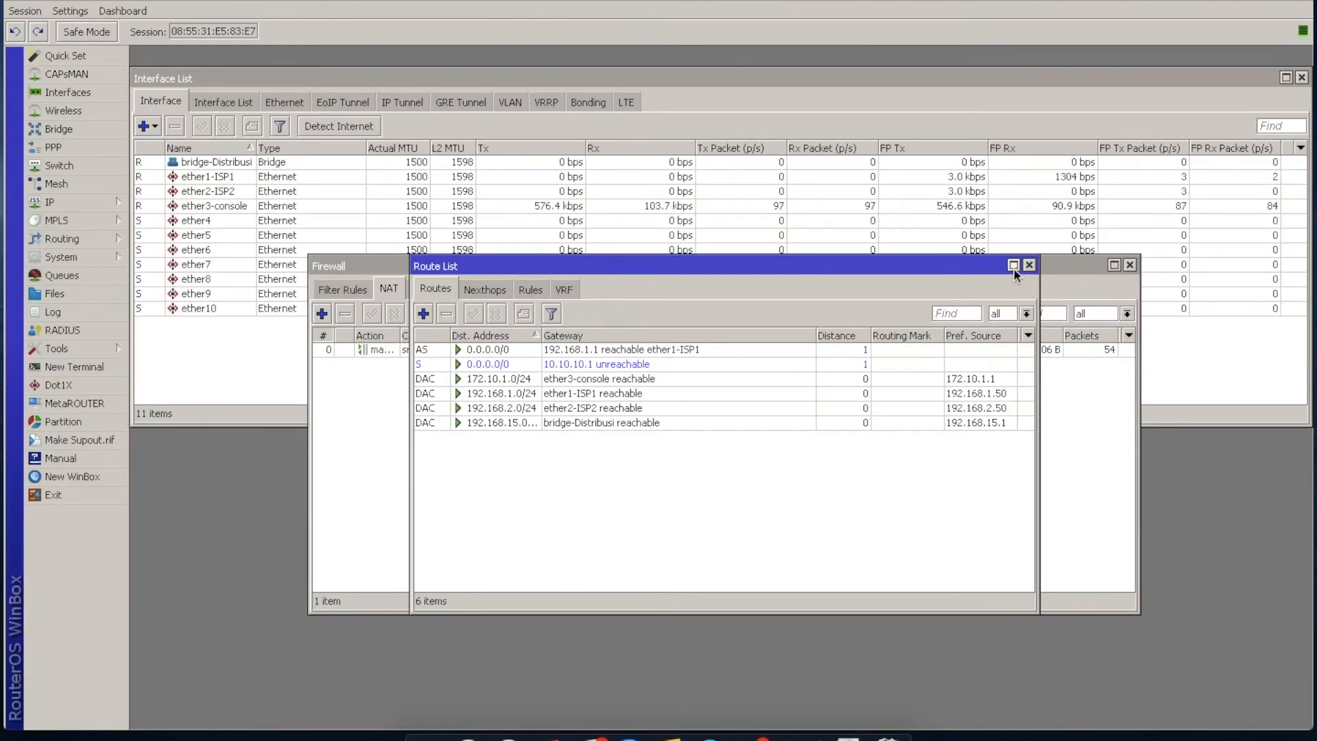
Remove the two default routes through 10.10.10.1 and 192.168.1.1 and close the route list.
{"action": "left_click", "coordinate": [476, 366]}
{"action": "left_click", "coordinate": [446, 314]}
{"action": "left_click", "coordinate": [442, 349]}
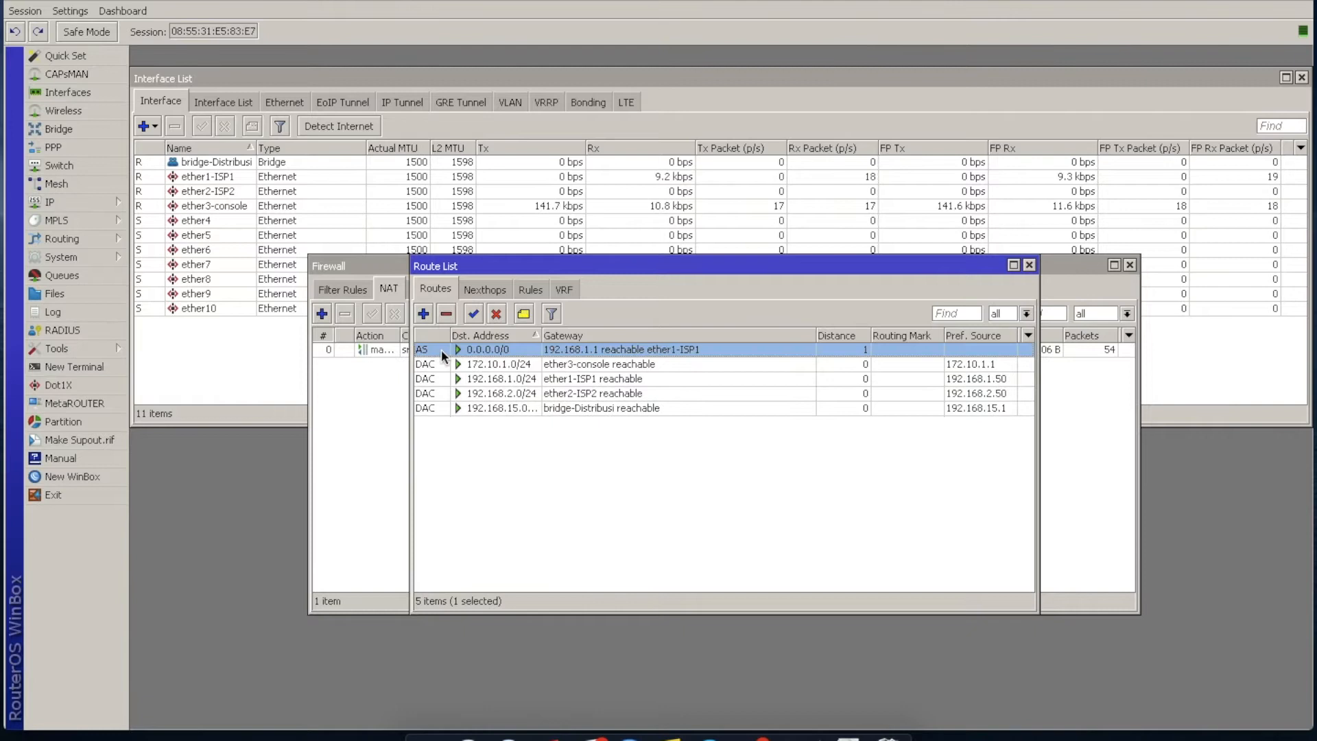
{"action": "left_click", "coordinate": [1029, 265]}
Change the ether1-ISP1 address to 10.10.10.50/24 and clear its network value.
{"action": "left_click", "coordinate": [101, 201]}
{"action": "left_click", "coordinate": [175, 238]}
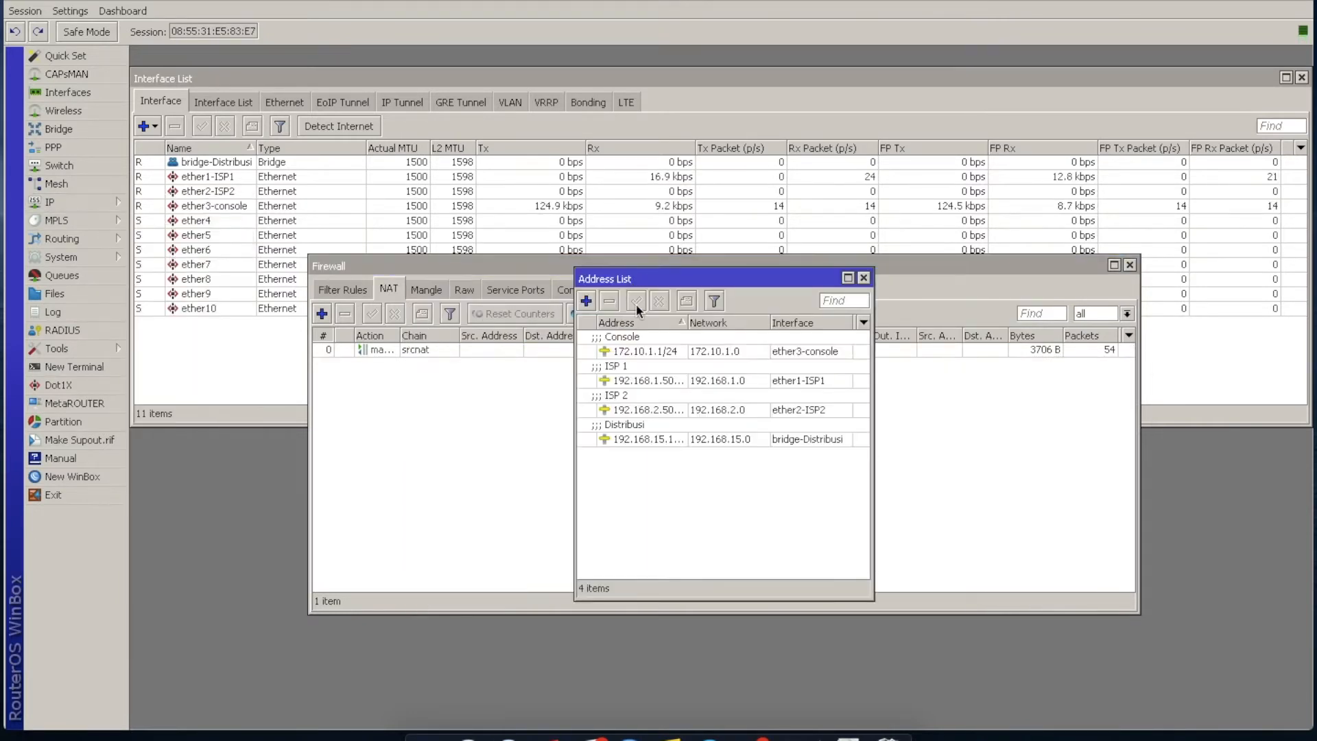
{"action": "double_click", "coordinate": [647, 379]}
{"action": "left_click", "coordinate": [717, 358]}
{"action": "left_click_drag", "start_coordinate": [717, 359], "coordinate": [414, 364]}
{"action": "type", "text": "10.10.1"}
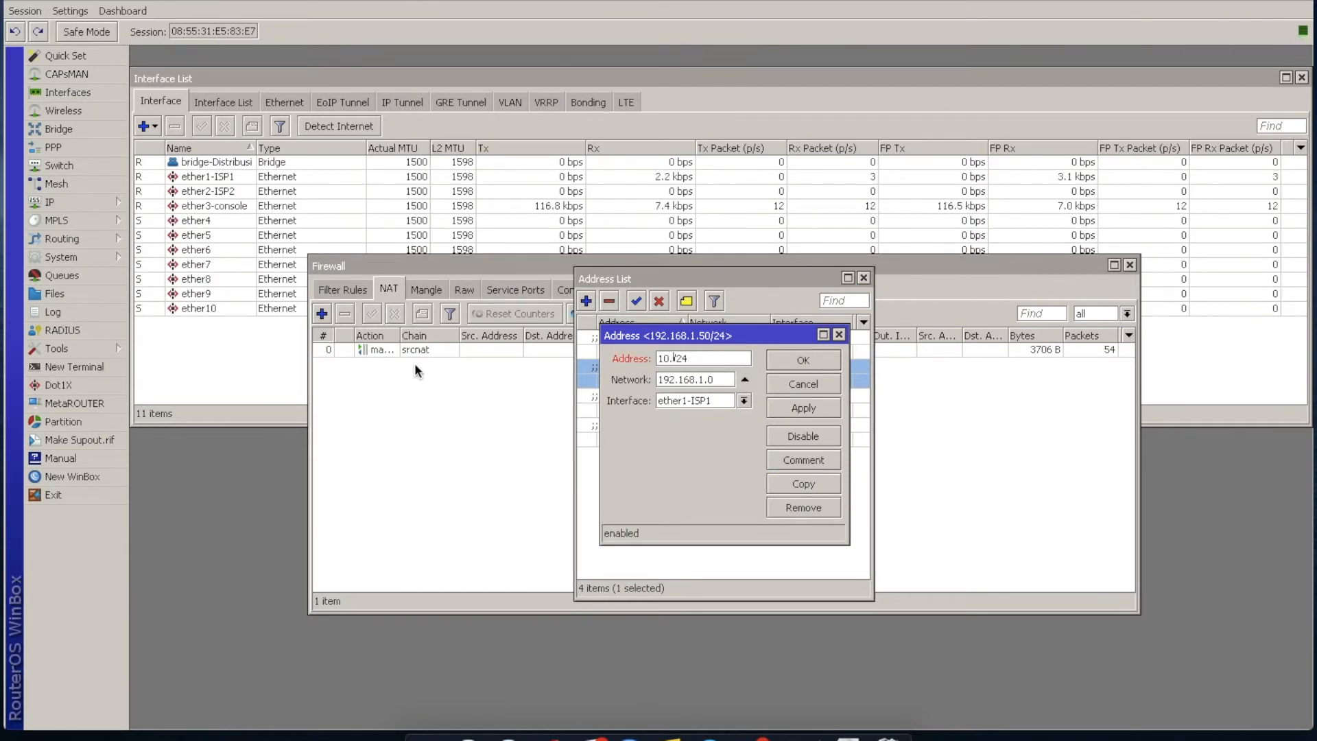
{"action": "type", "text": "0.50"}
{"action": "left_click", "coordinate": [745, 379]}
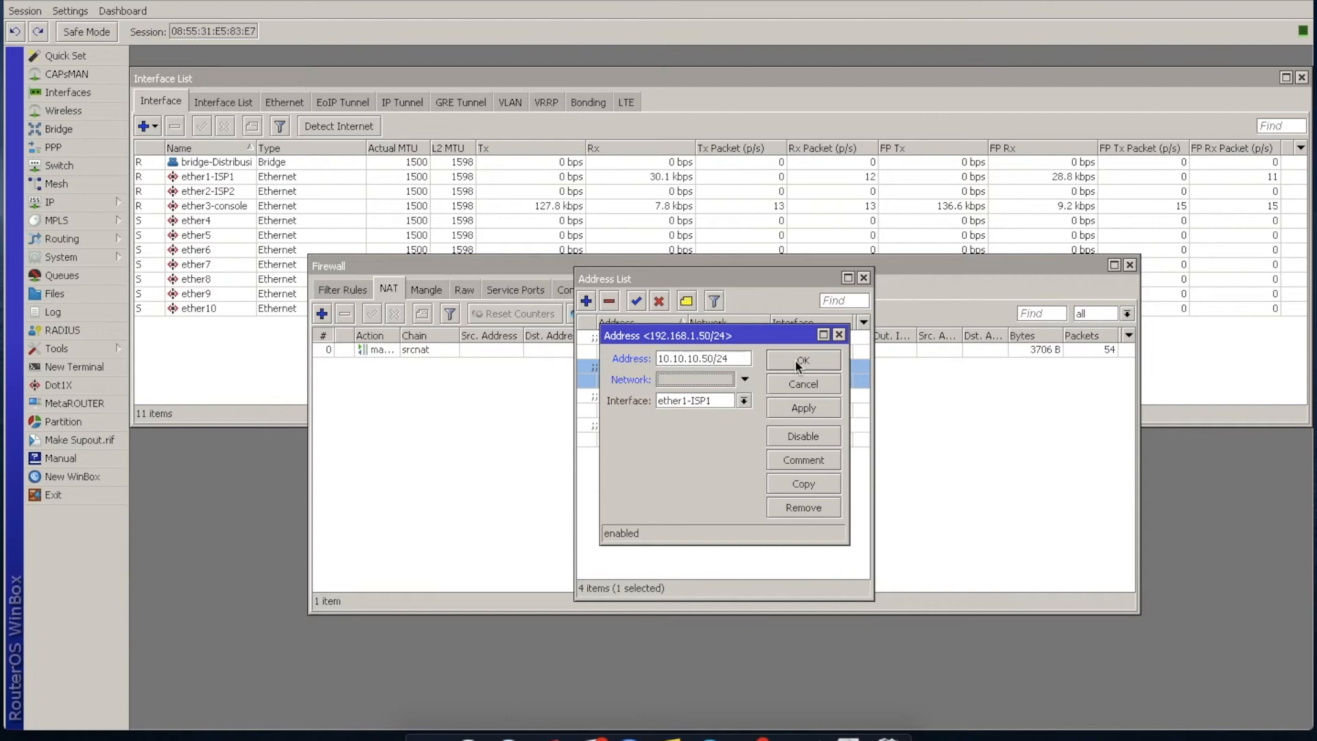
{"action": "left_click", "coordinate": [795, 360]}
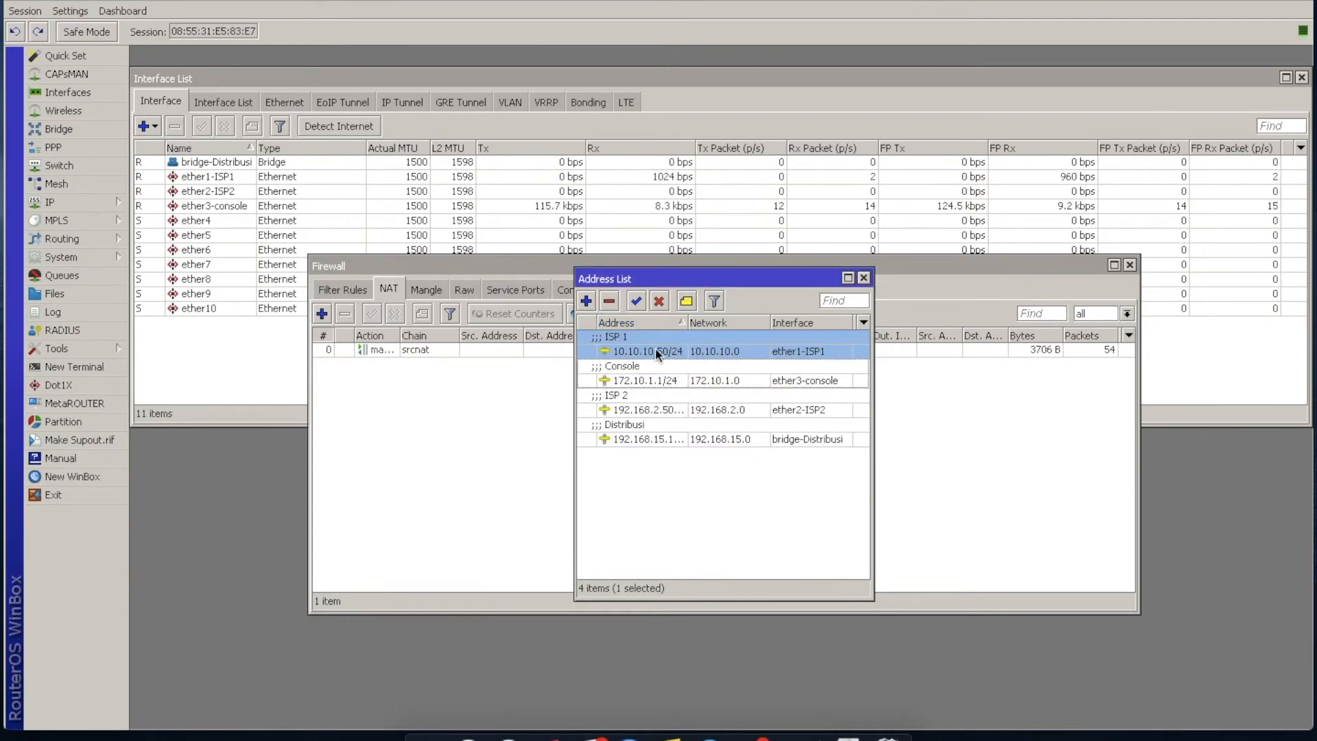
Add a default route for destination 0.0.0.0/0 through the gateway 10.10.10.1.
{"action": "left_click", "coordinate": [55, 202]}
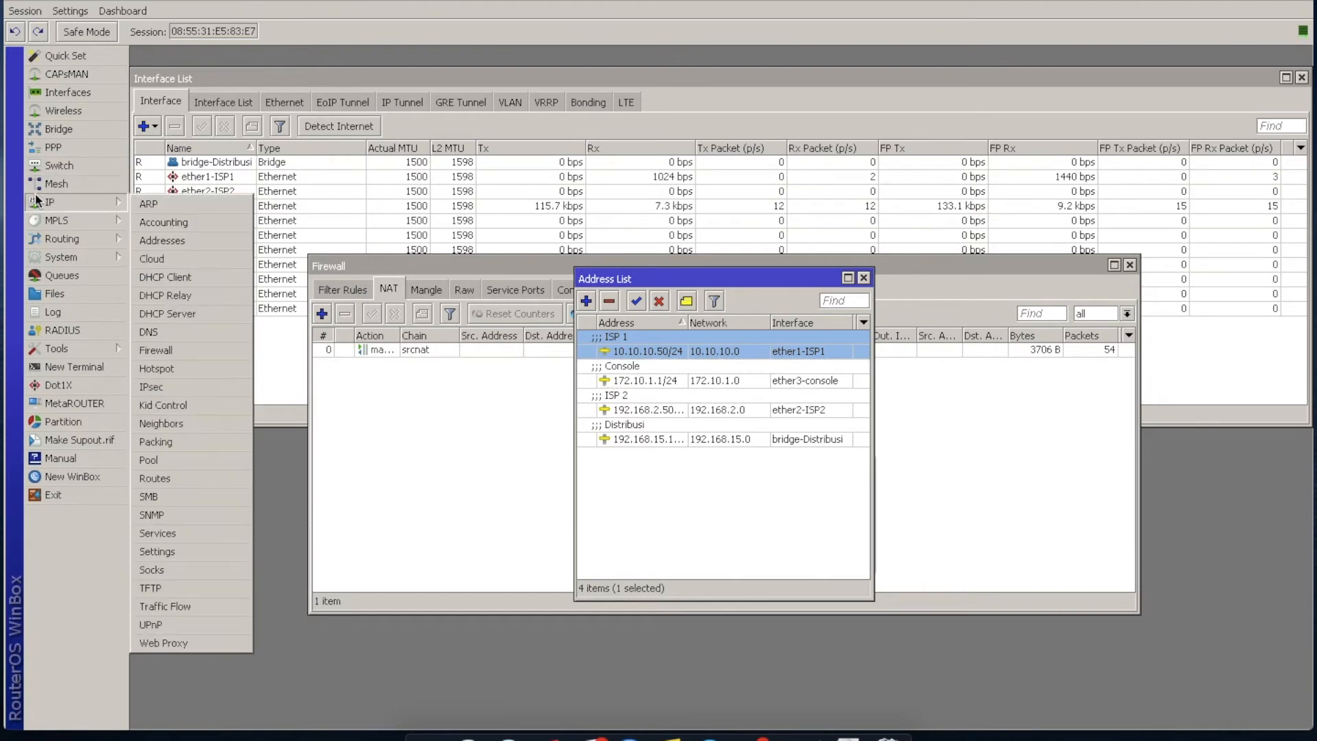
{"action": "left_click", "coordinate": [228, 480]}
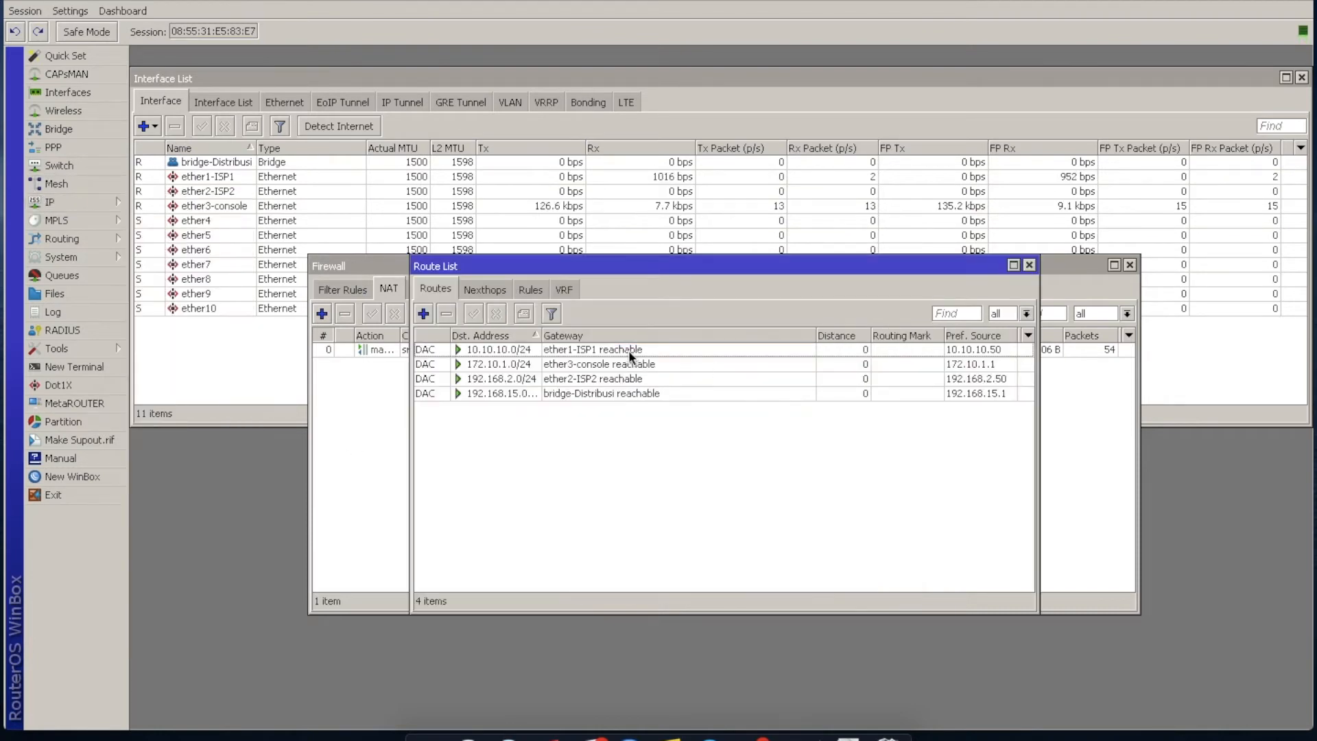
{"action": "left_click", "coordinate": [423, 314]}
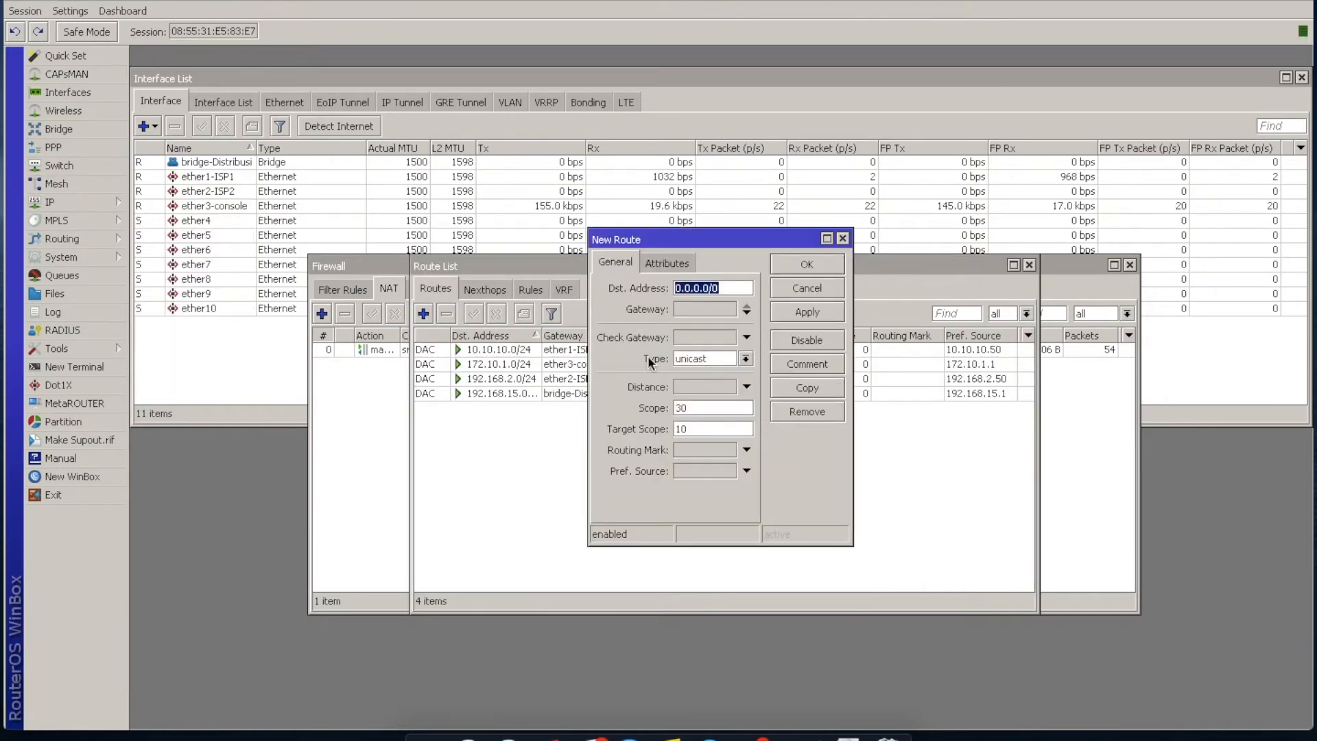
{"action": "left_click", "coordinate": [715, 310]}
{"action": "type", "text": "10.10.10.1"}
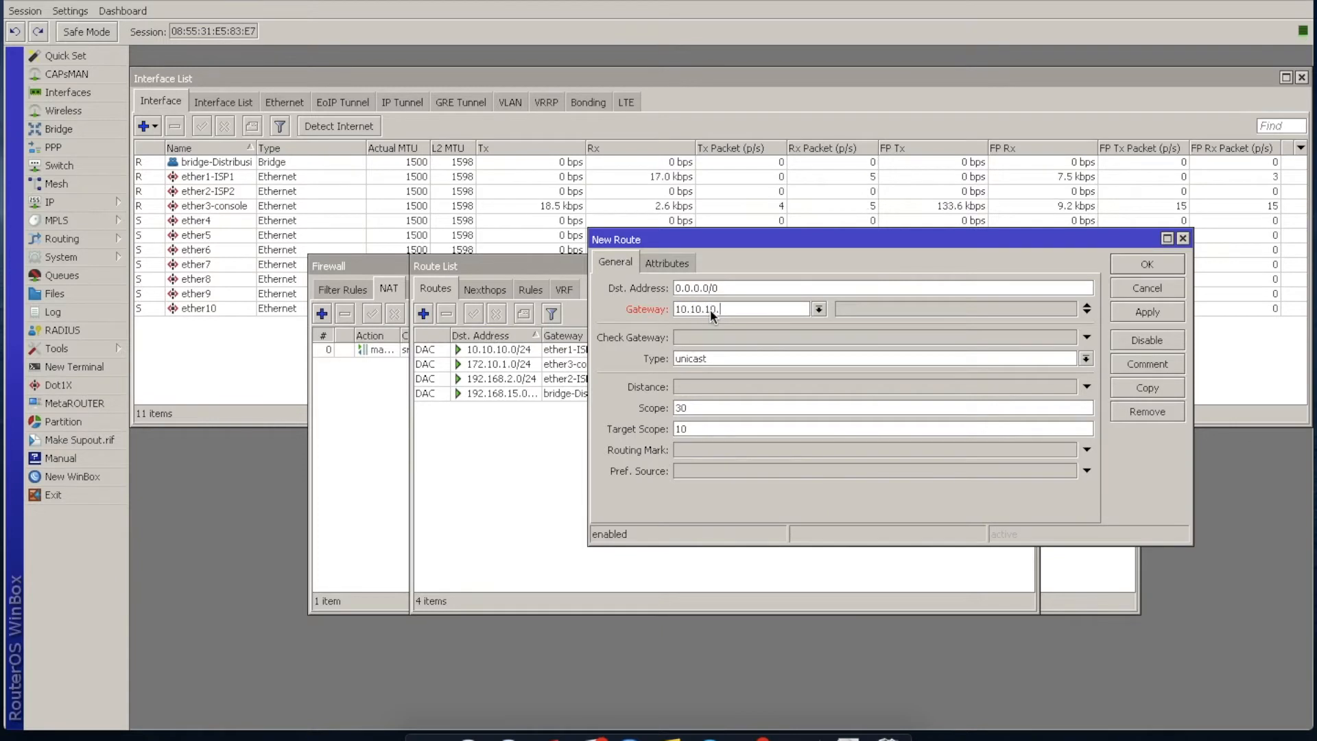
{"action": "left_click", "coordinate": [1158, 261]}
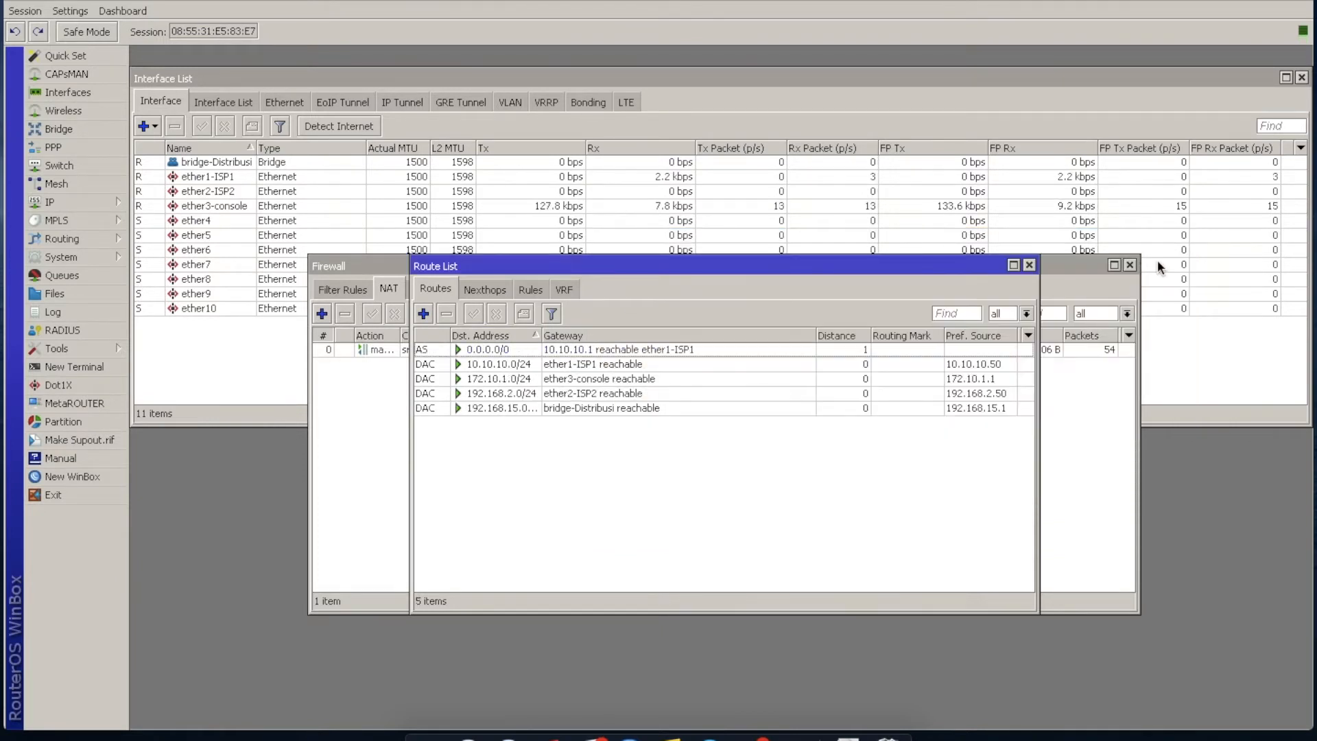
{"action": "left_click", "coordinate": [715, 349]}
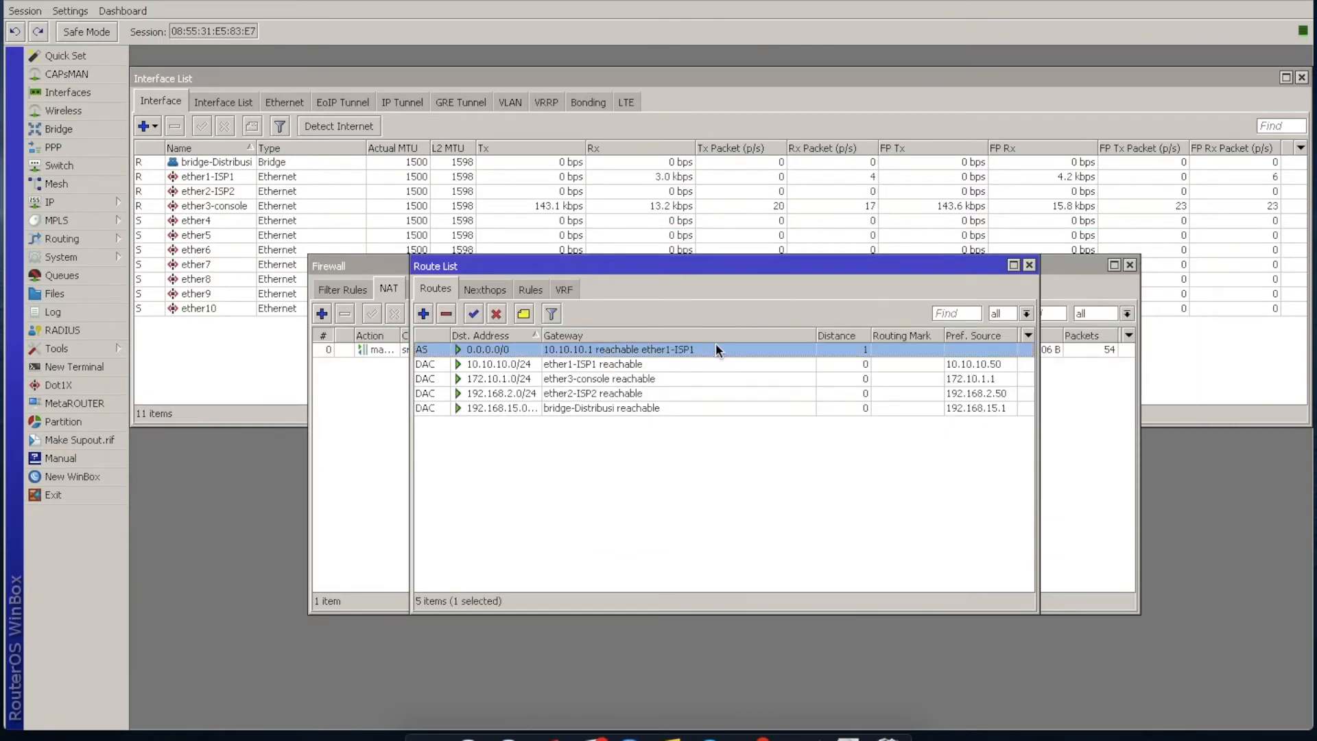
Ping the ISP gateway 10.10.10.1 from a new terminal and stop the test.
{"action": "left_click", "coordinate": [74, 367]}
{"action": "type", "text": "ping "}
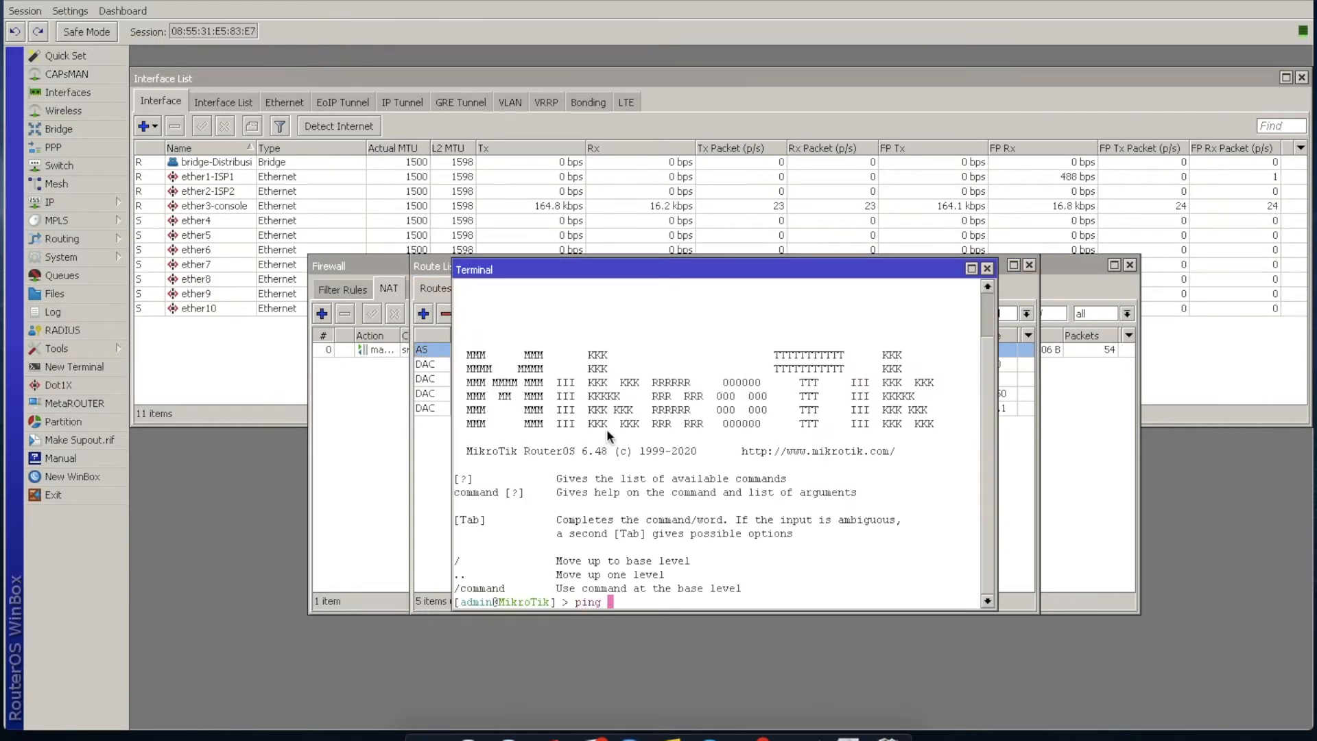
{"action": "type", "text": "10.10."}
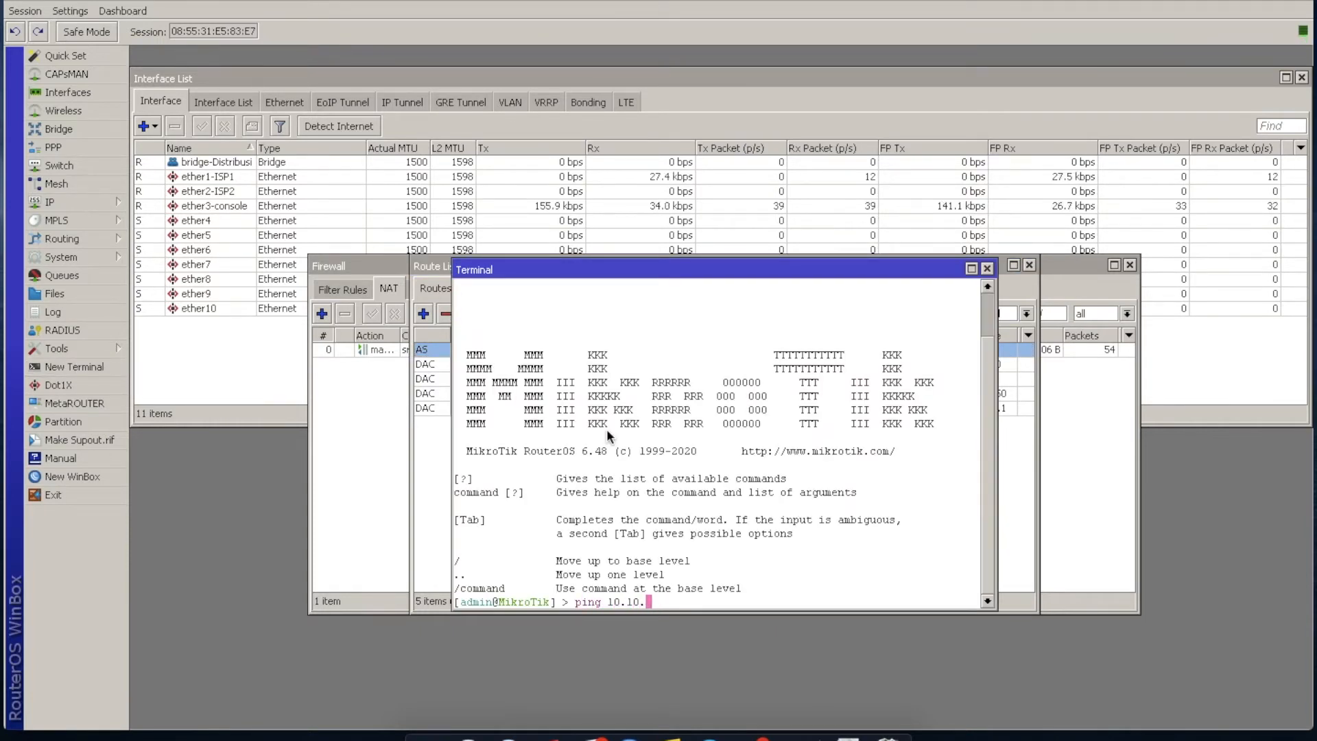
{"action": "type", "text": "10.10."}
{"action": "key", "text": "Return"}
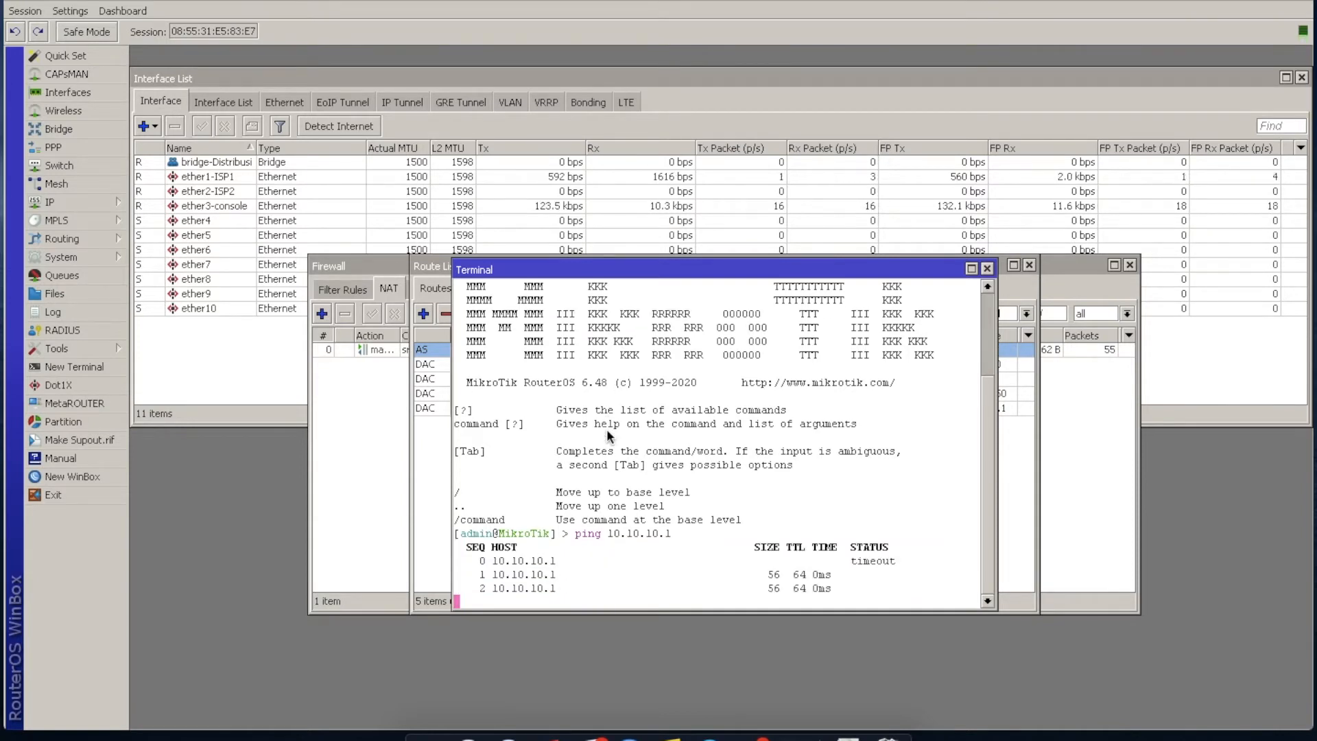
{"action": "key", "text": "ctrl+c"}
Ping 8.8.8.8 to test internet access and stop the test.
{"action": "type", "text": "ping "}
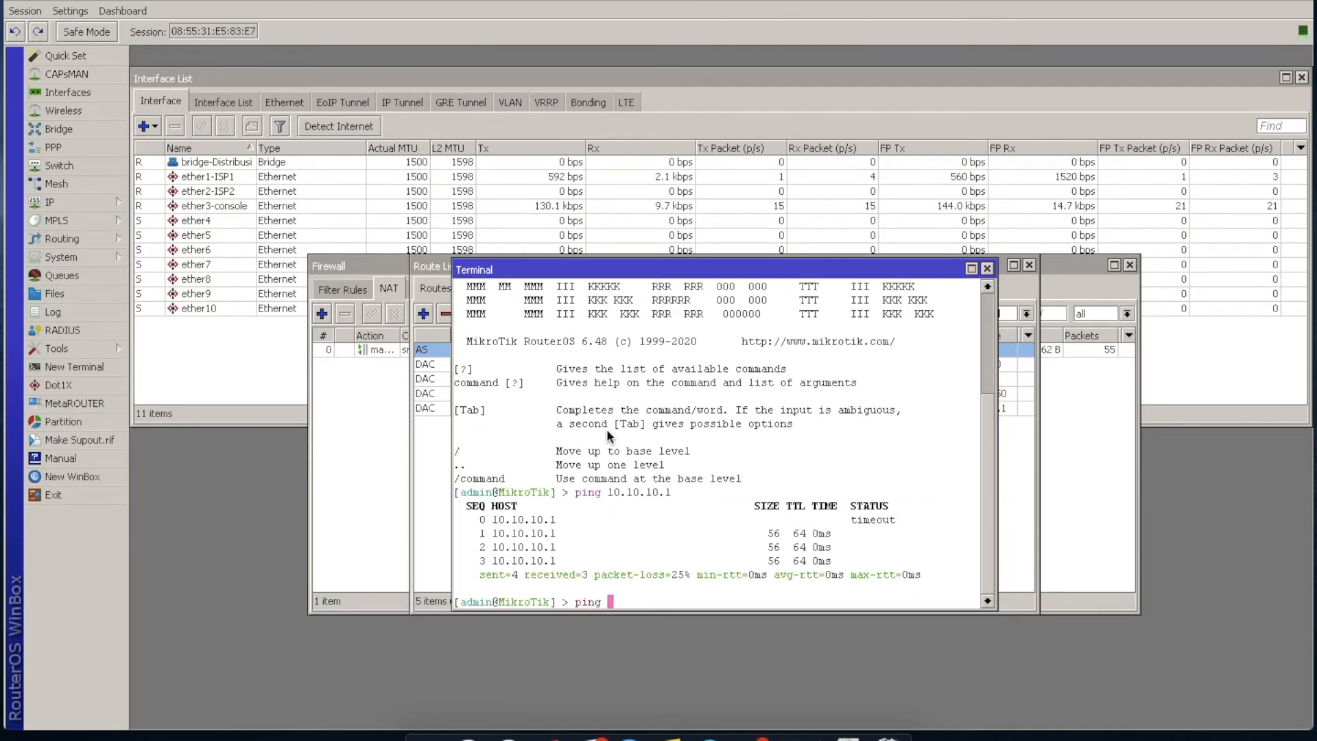
{"action": "type", "text": "8.8.8.8"}
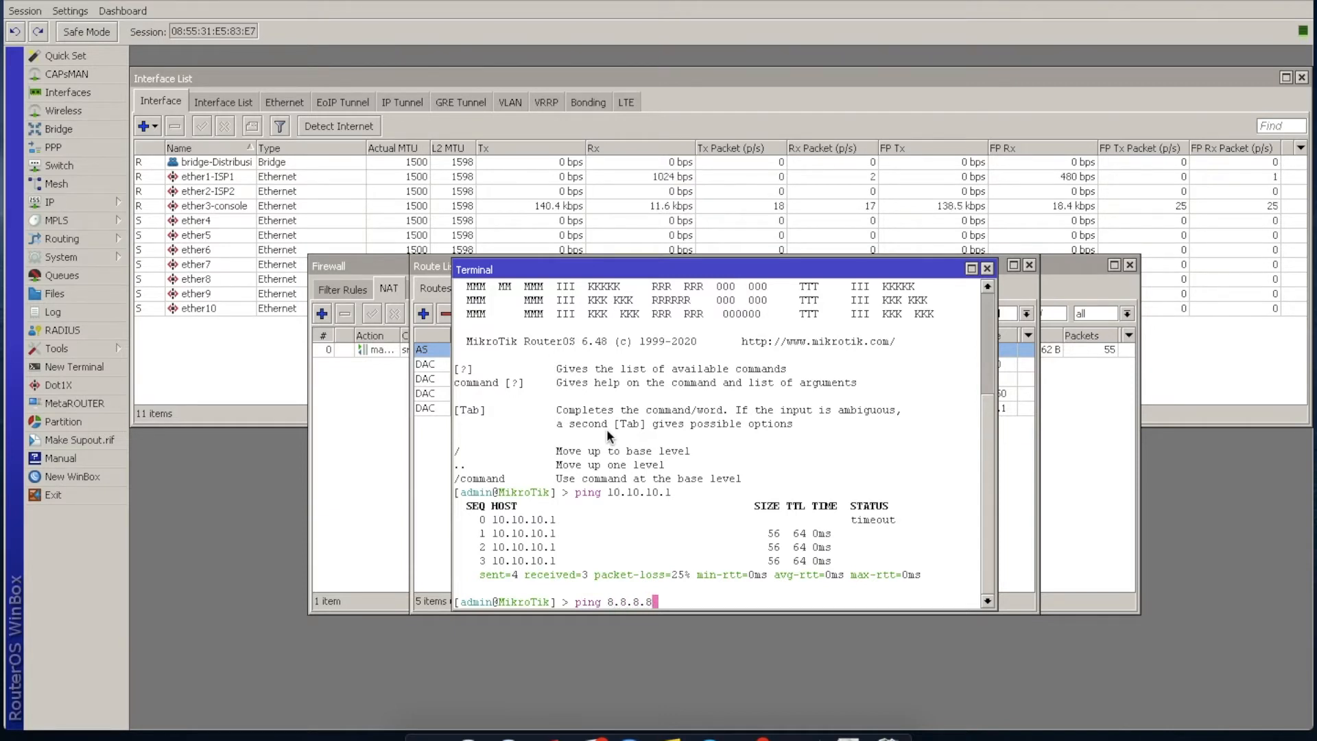
{"action": "key", "text": "Return"}
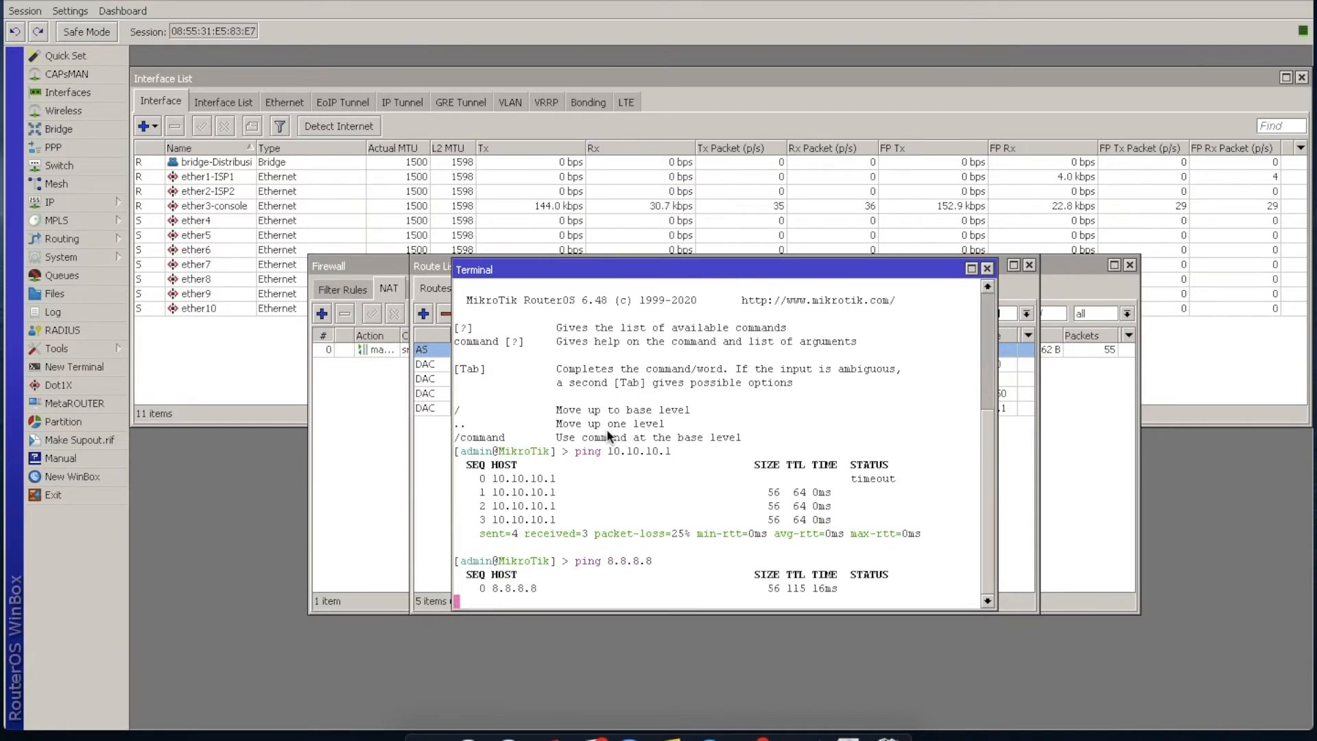
{"action": "key", "text": "ctrl+c"}
Ping wotnet.id to test name resolution and check the traffic on ether1-ISP1 while it runs.
{"action": "type", "text": "ping go"}
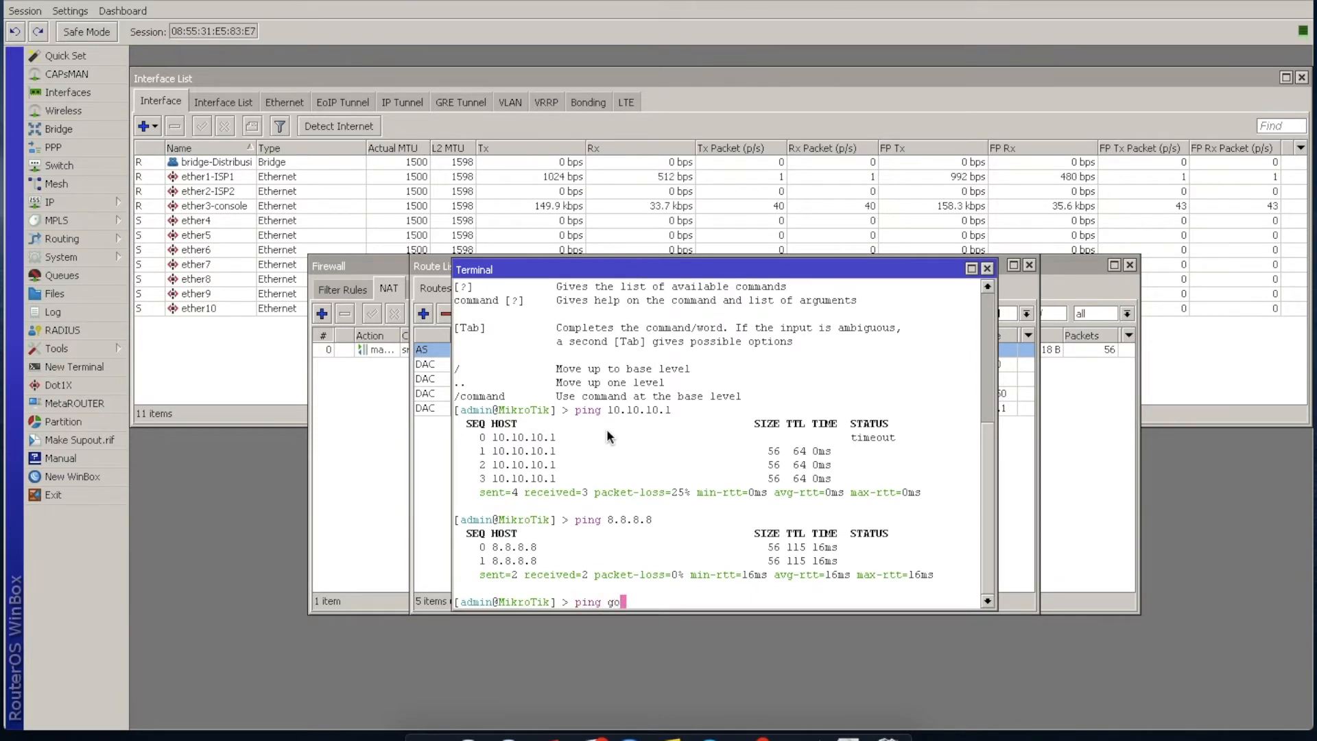
{"action": "key", "text": "BackSpace"}
{"action": "key", "text": "BackSpace"}
{"action": "type", "text": "wotnet"}
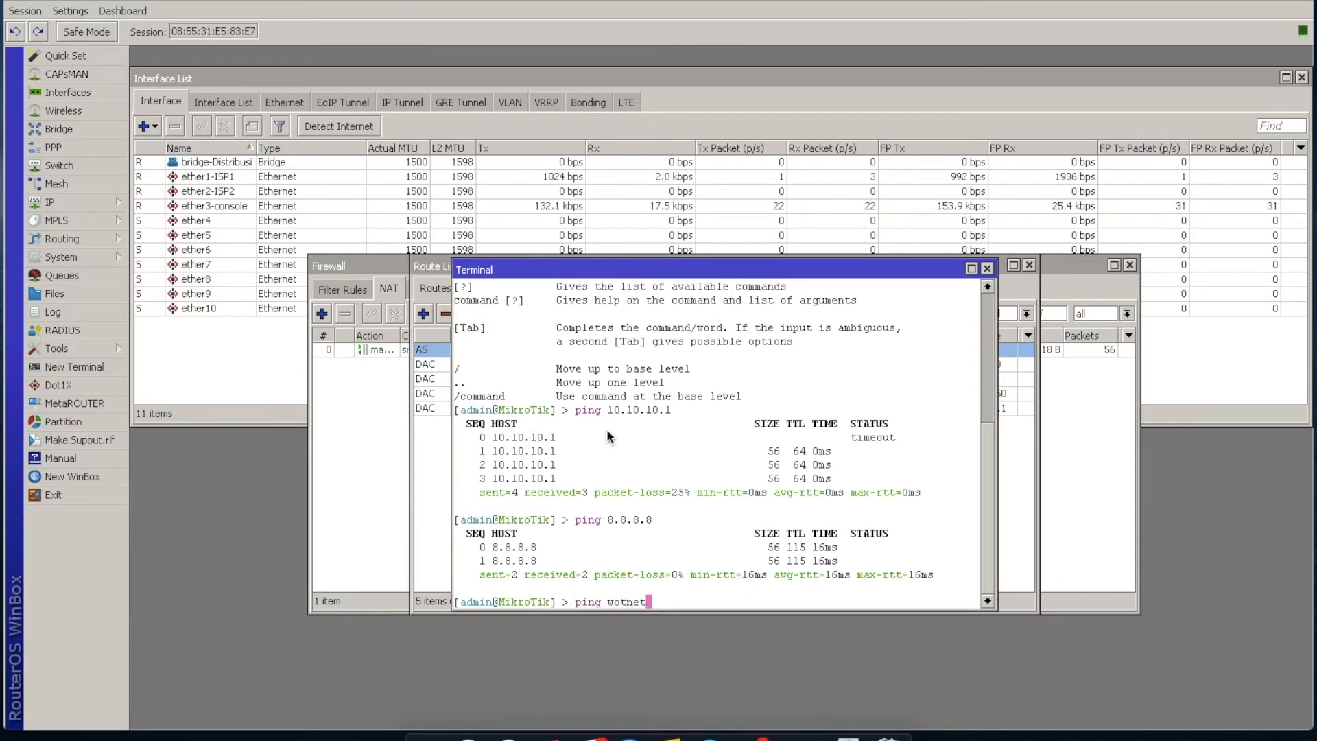
{"action": "type", "text": ".id"}
{"action": "key", "text": "Return"}
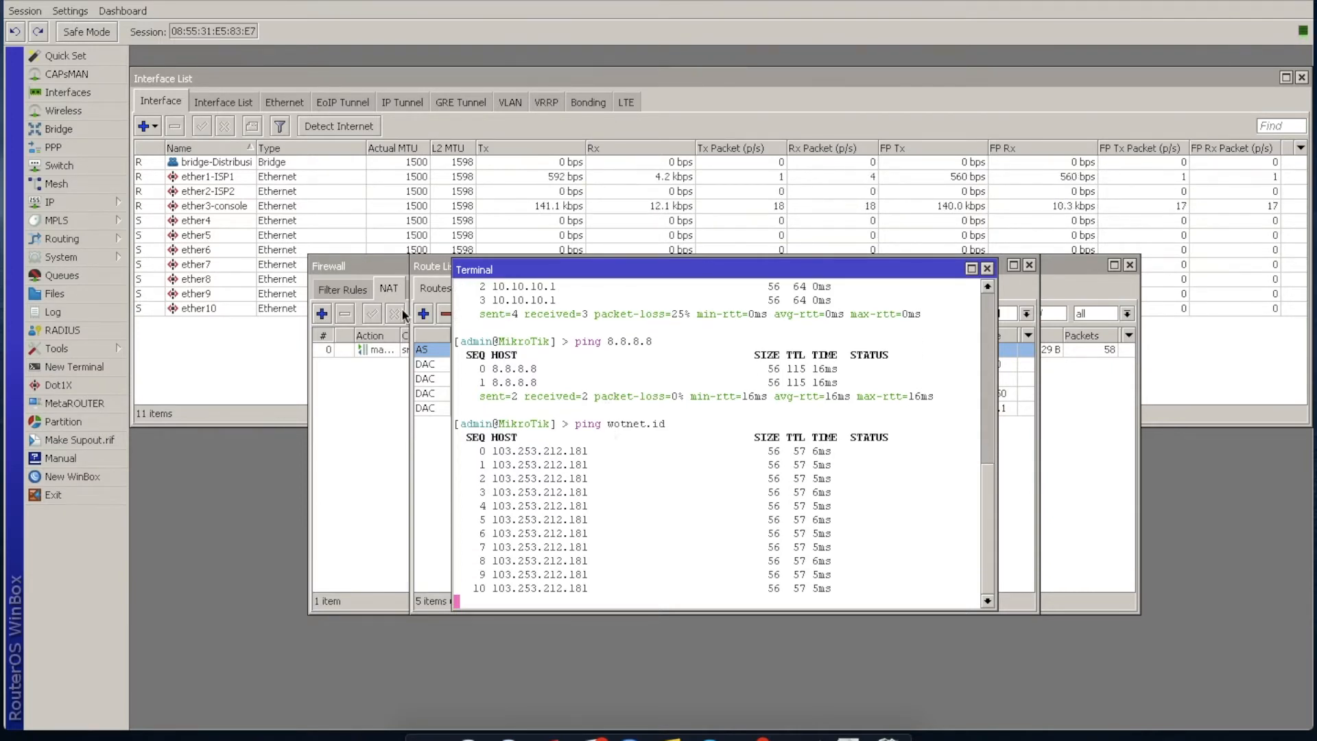
{"action": "left_click", "coordinate": [241, 177]}
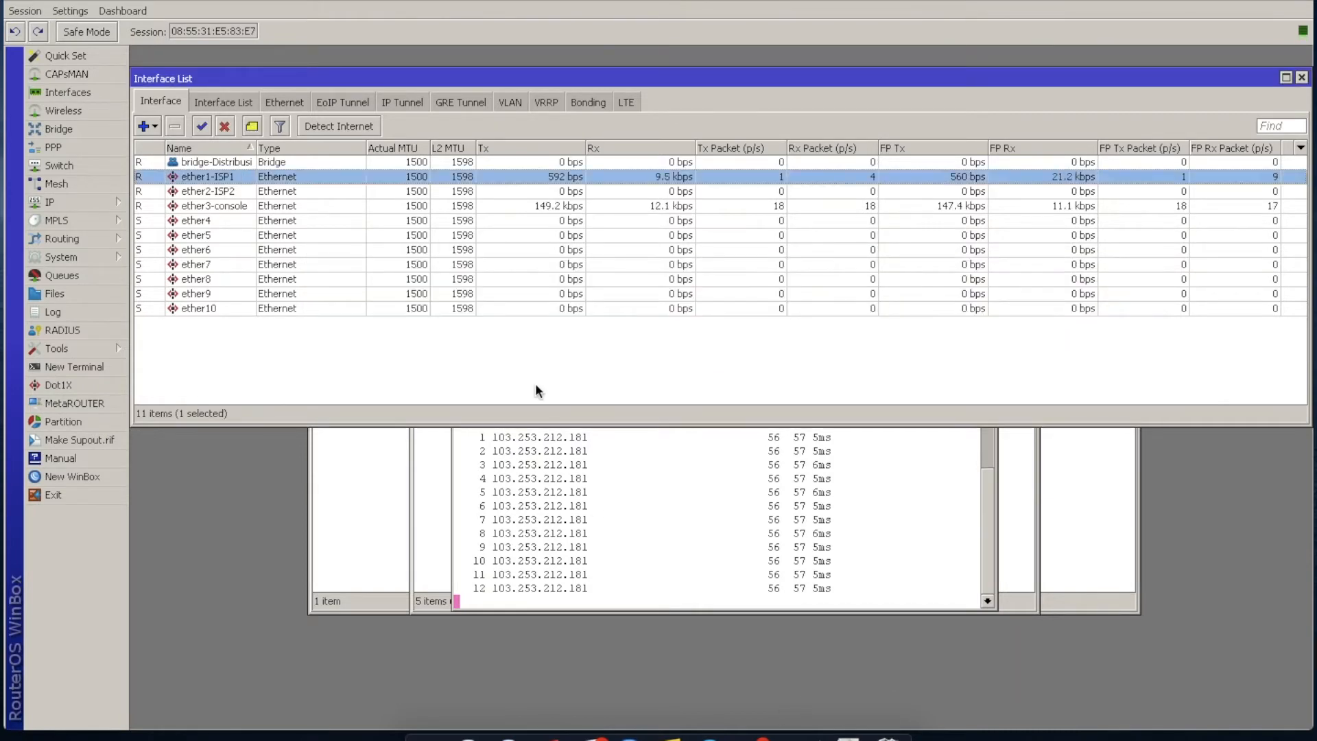
{"action": "left_click", "coordinate": [524, 547]}
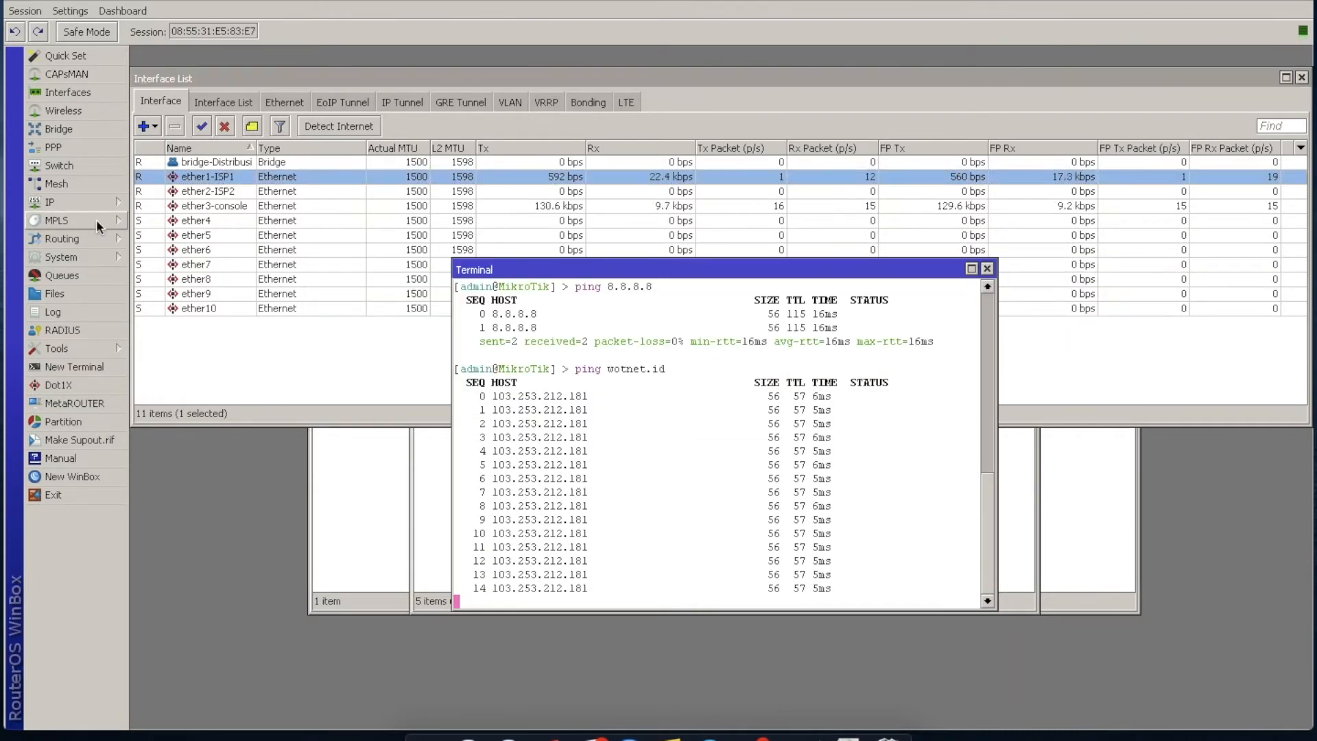
Start a DHCP server setup on ether3-console and accept the proposed address space and gateway.
{"action": "left_click", "coordinate": [68, 202]}
{"action": "left_click", "coordinate": [194, 302]}
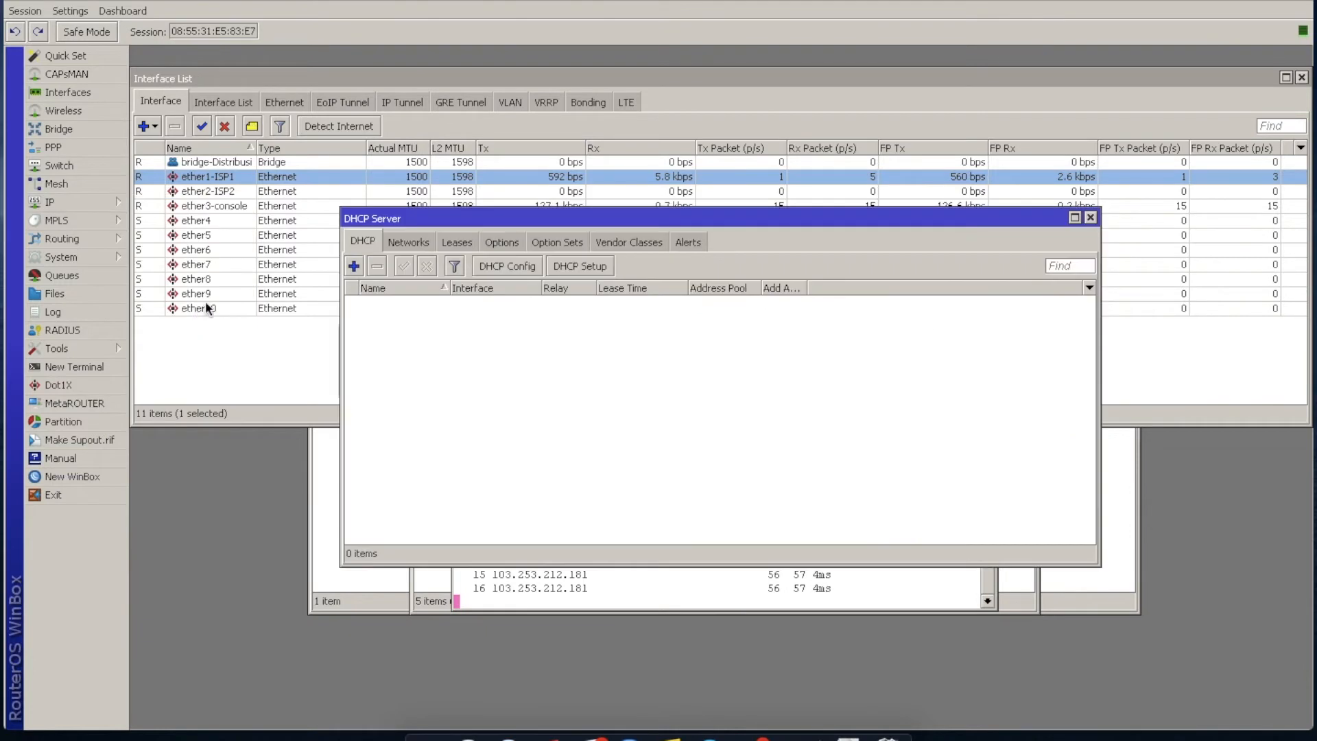
{"action": "left_click", "coordinate": [582, 267]}
{"action": "left_click", "coordinate": [796, 386]}
{"action": "left_click", "coordinate": [779, 447]}
{"action": "left_click", "coordinate": [775, 388]}
{"action": "left_click", "coordinate": [774, 433]}
{"action": "left_click", "coordinate": [768, 410]}
{"action": "left_click", "coordinate": [768, 410]}
{"action": "left_click", "coordinate": [768, 410]}
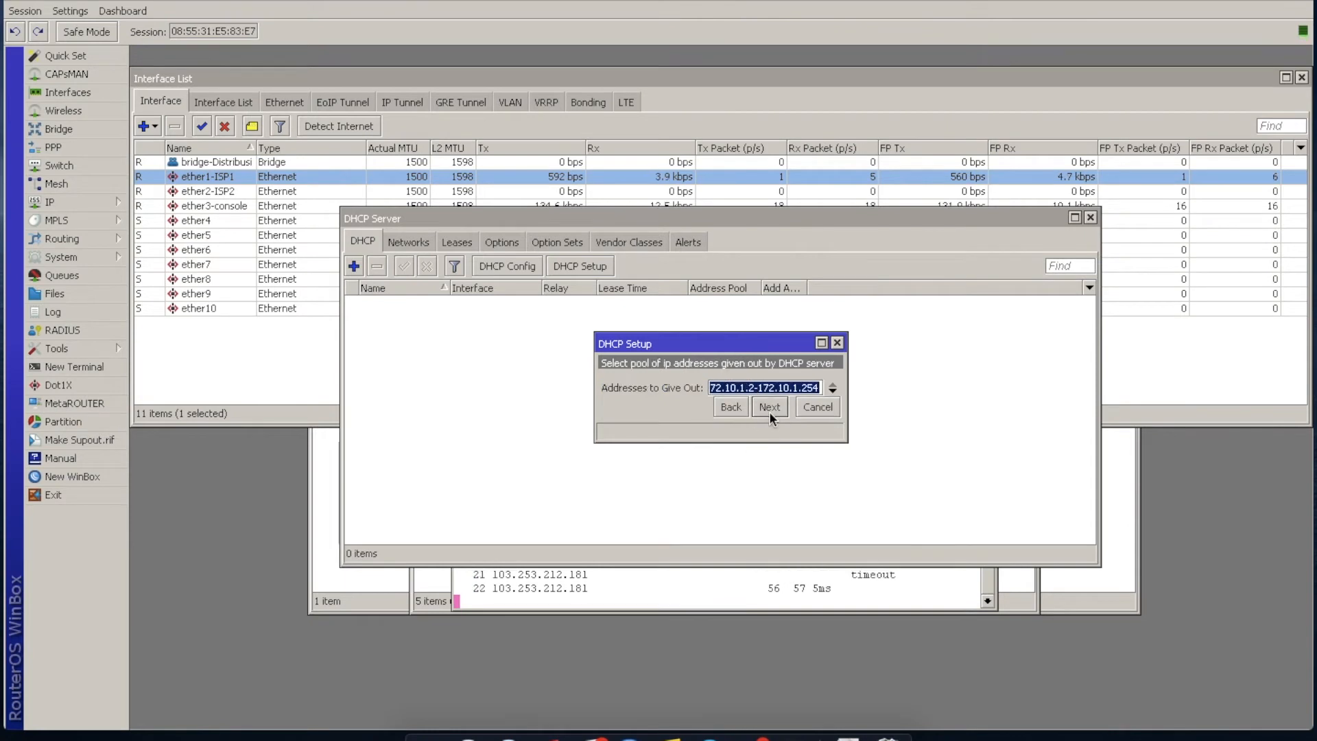
Start the DHCP address pool at 172.10.1.50, keep the 00:10:00 lease time and finish the setup.
{"action": "left_click", "coordinate": [755, 386]}
{"action": "key", "text": "BackSpace"}
{"action": "type", "text": "50"}
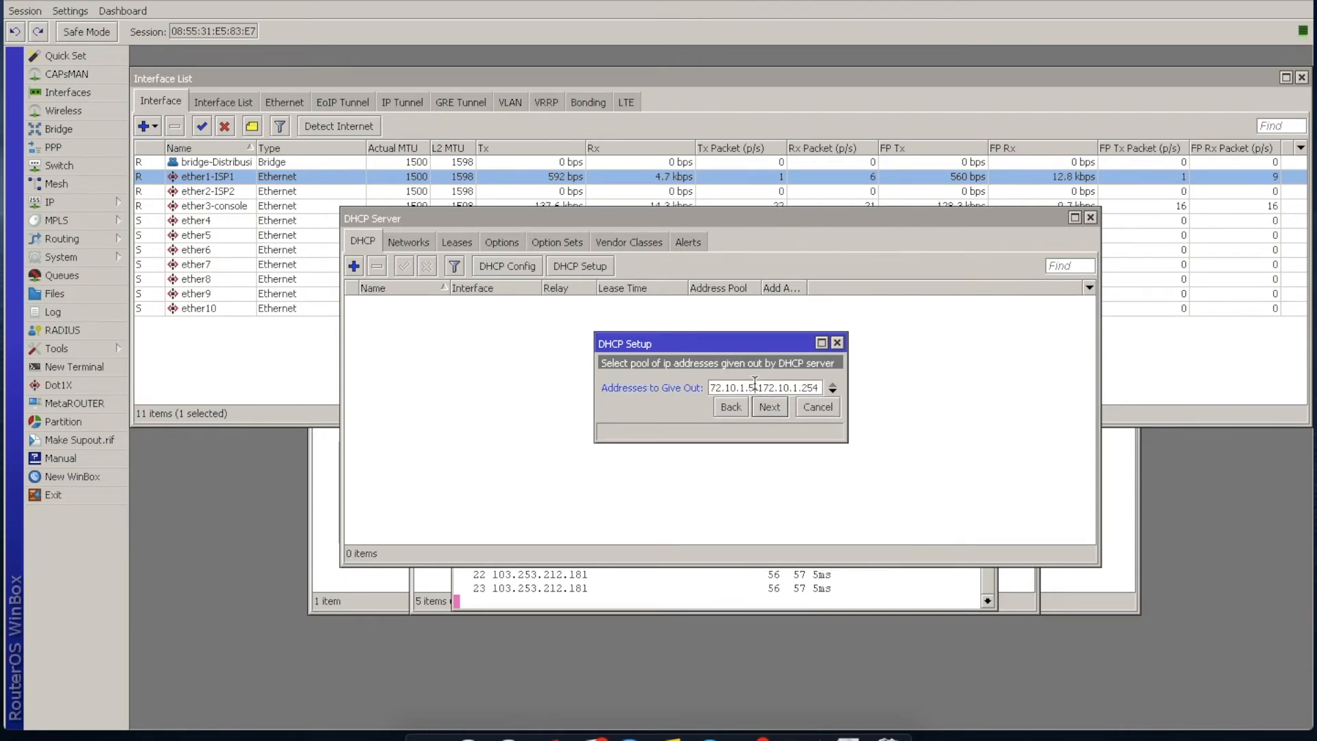
{"action": "left_click", "coordinate": [768, 408]}
{"action": "left_click", "coordinate": [763, 408]}
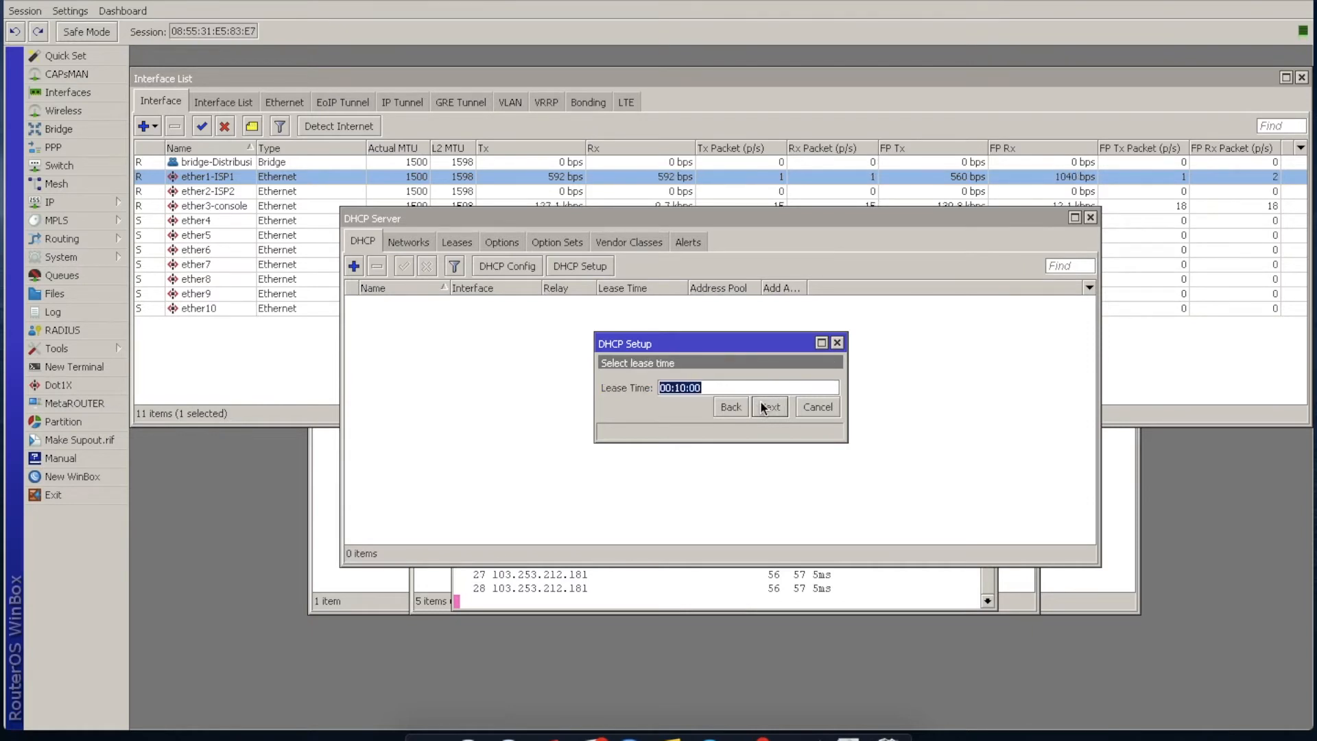
{"action": "left_click", "coordinate": [763, 408]}
{"action": "left_click", "coordinate": [732, 388]}
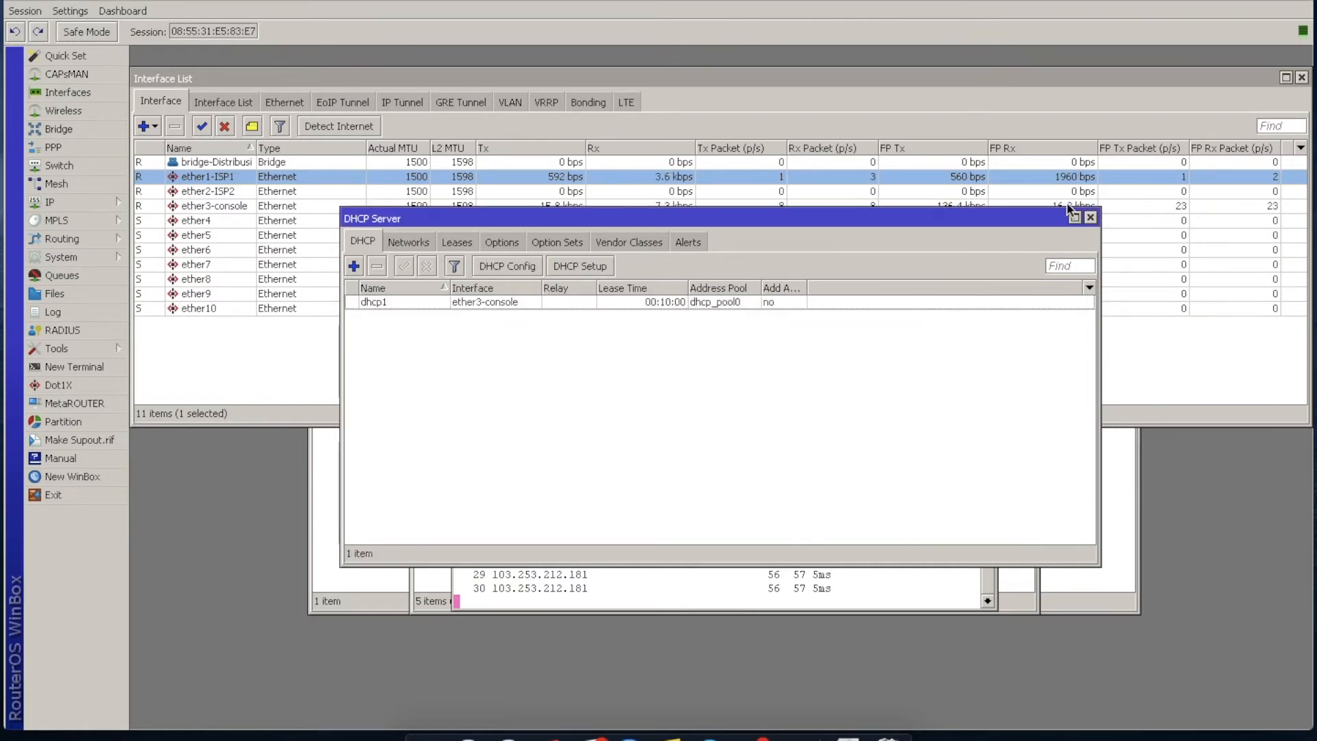
Close the DHCP Server window and check the computer's LAN connection in the System Preferences network settings.
{"action": "left_click", "coordinate": [1090, 218]}
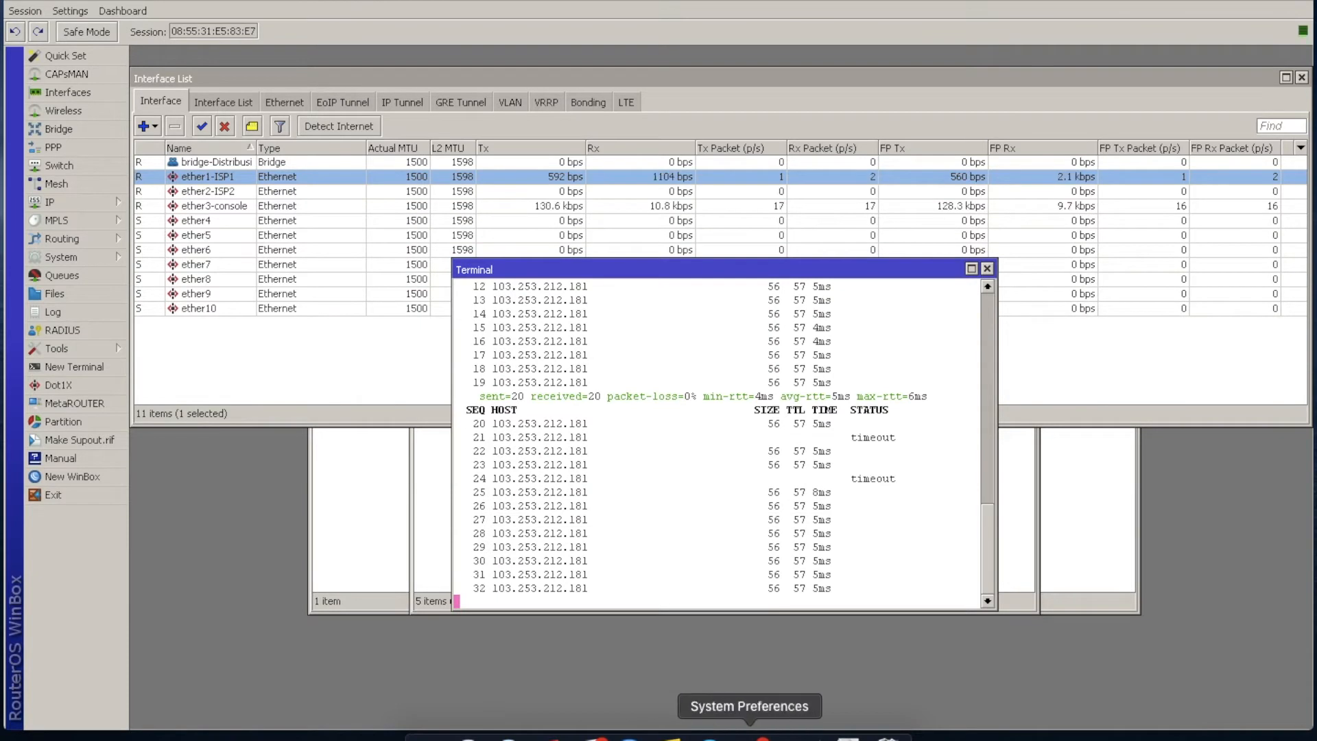
{"action": "left_click", "coordinate": [748, 732]}
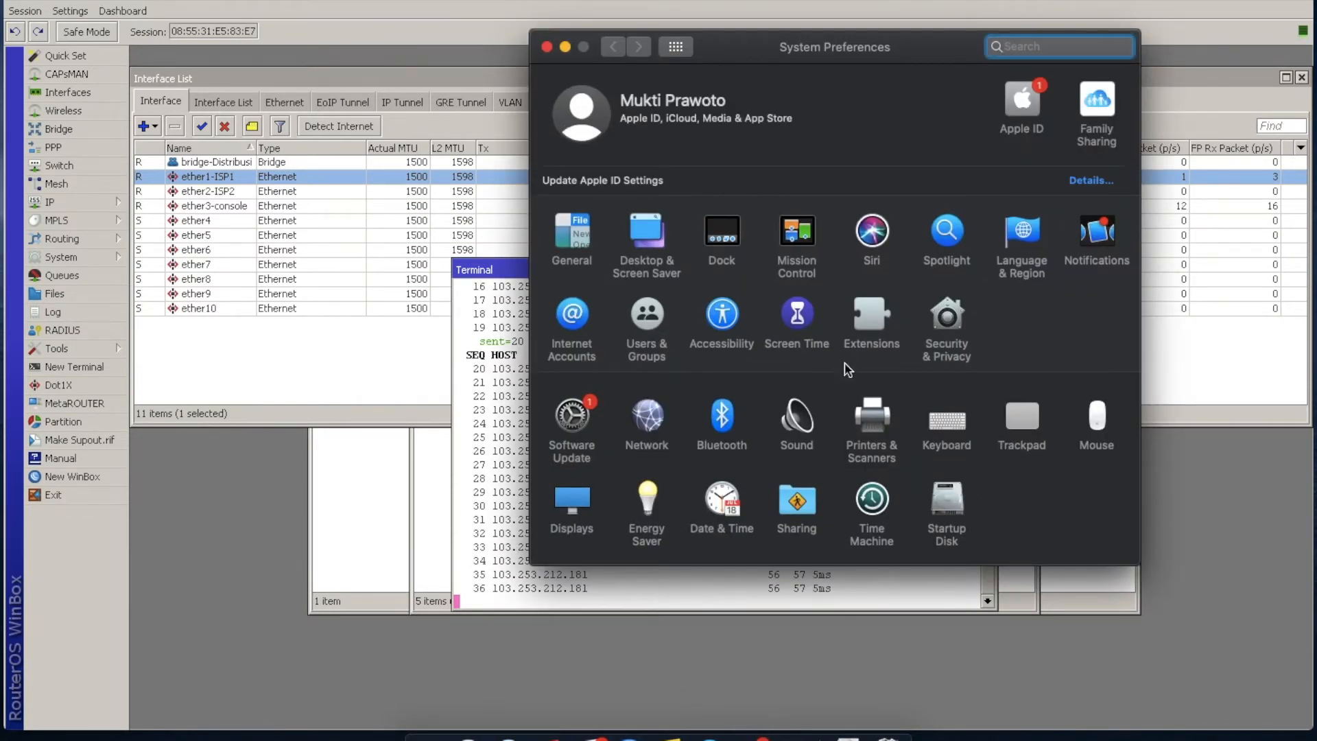
{"action": "left_click", "coordinate": [651, 423]}
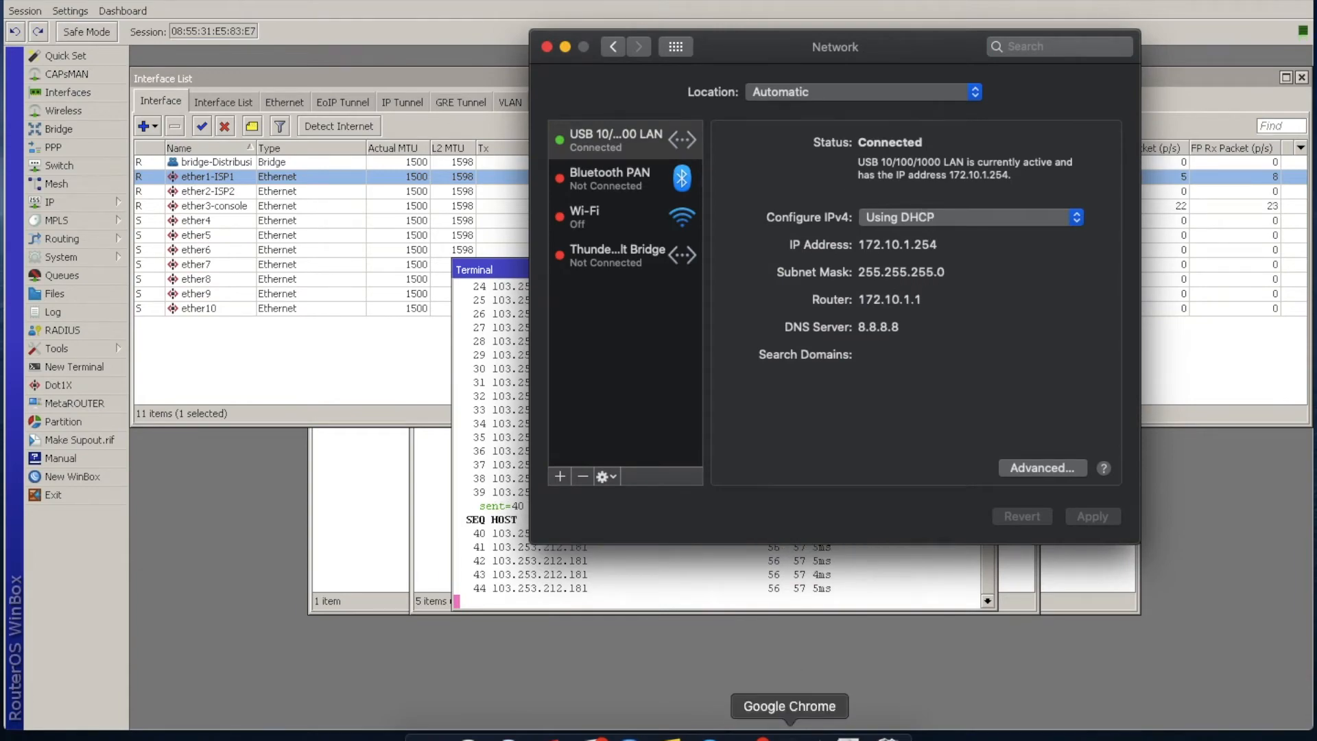
Switch to Google Chrome, open speedtest.net/id and start a speed test.
{"action": "left_click", "coordinate": [797, 737]}
{"action": "type", "text": "spe"}
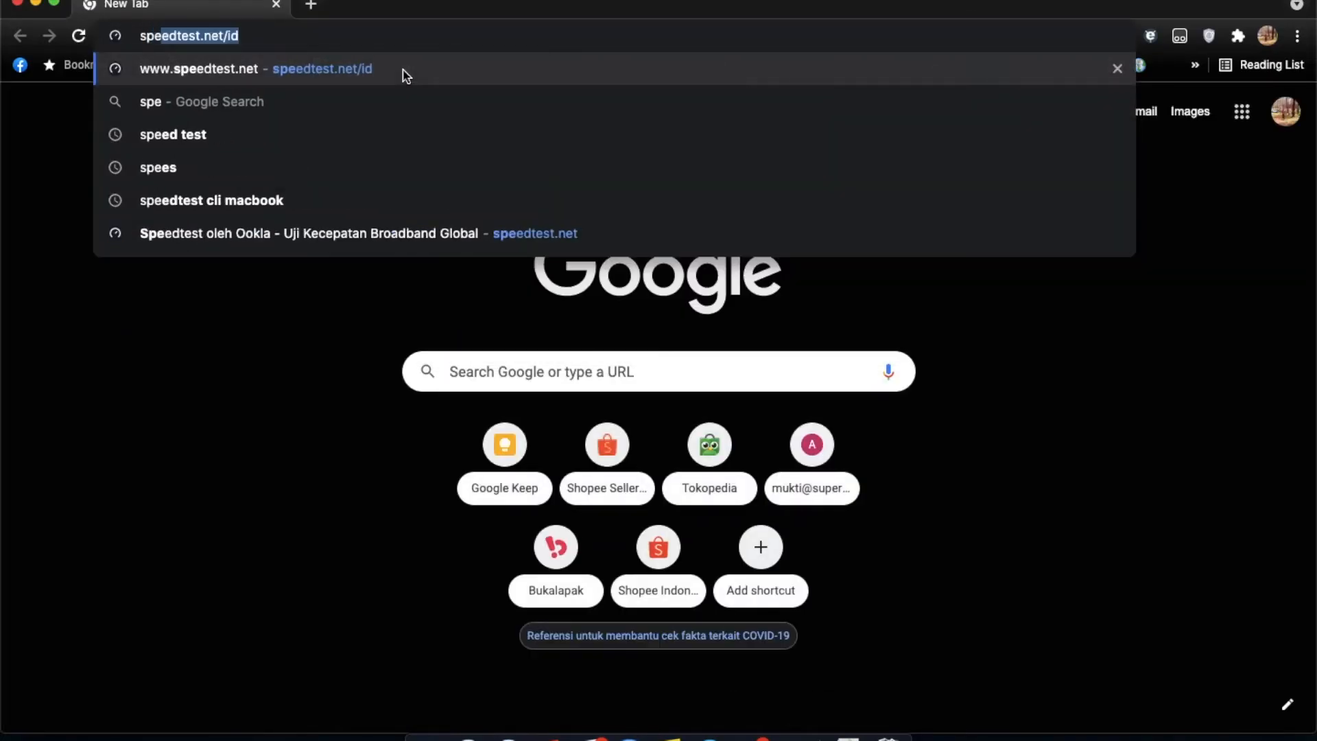
{"action": "key", "text": "Return"}
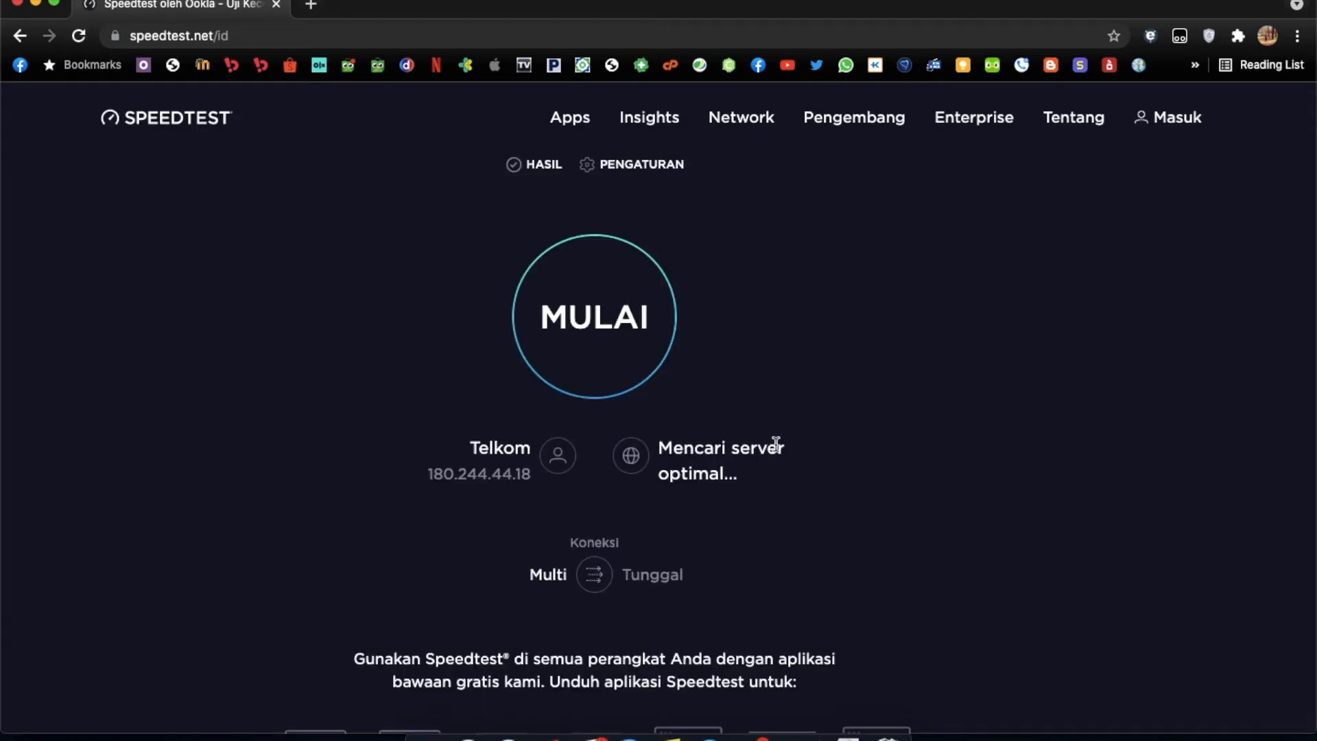
{"action": "left_click", "coordinate": [637, 325]}
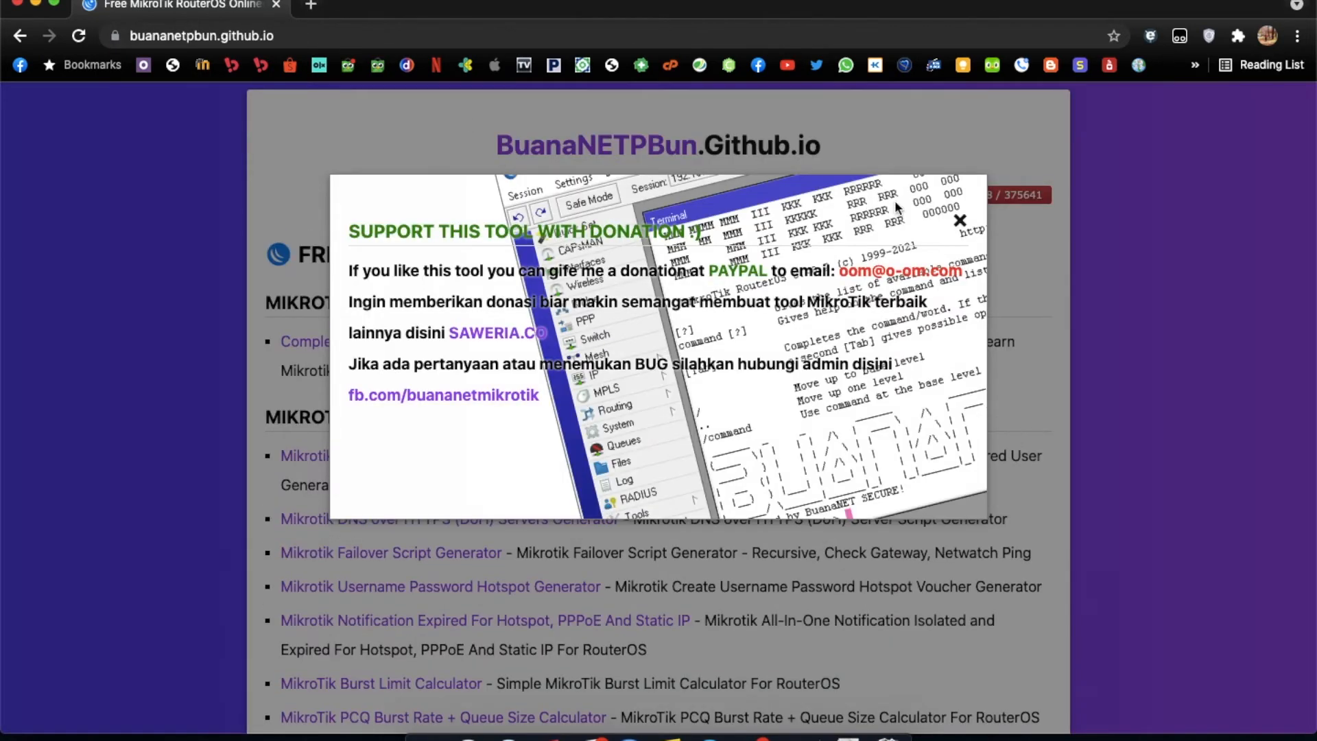
Dismiss the donation notice on buananetpbun.github.io and browse the list of MikroTik script generators.
{"action": "left_click", "coordinate": [958, 221]}
{"action": "scroll", "coordinate": [497, 470], "scroll_direction": "down", "scroll_amount": 3}
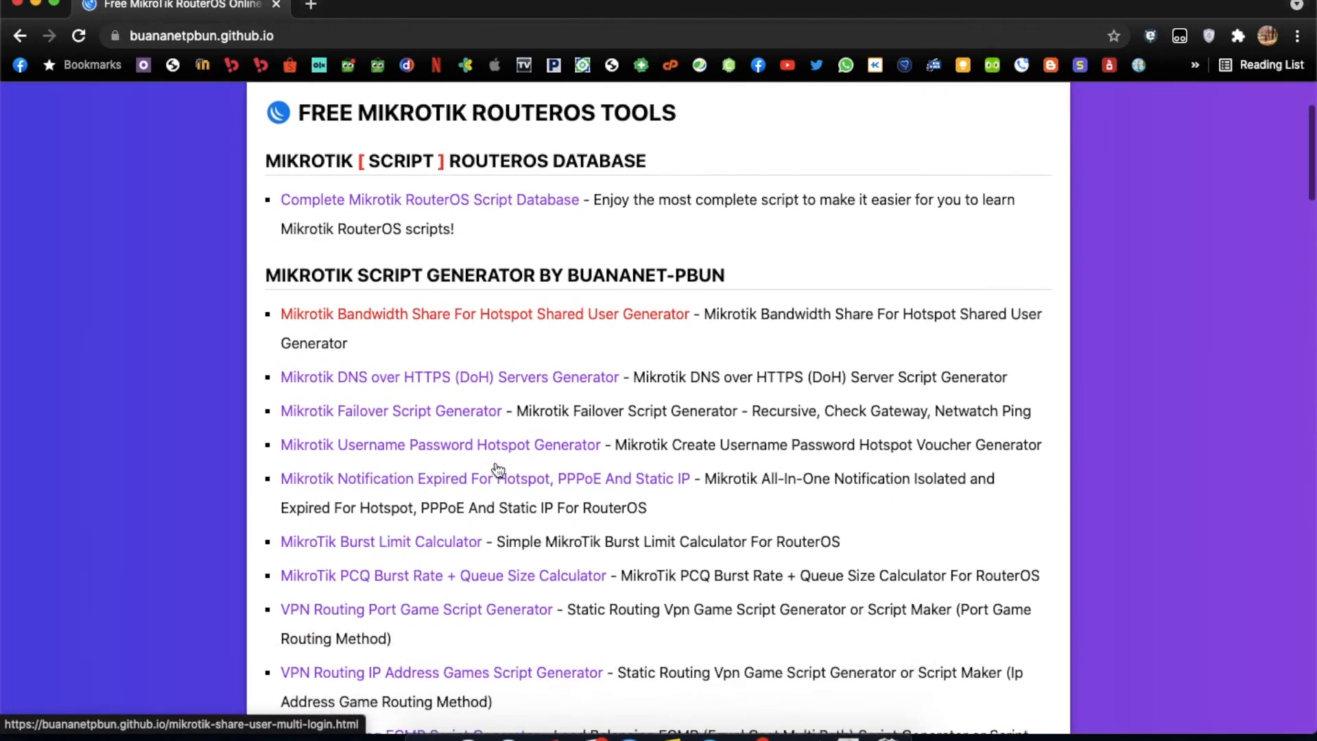
{"action": "scroll", "coordinate": [498, 469], "scroll_direction": "down", "scroll_amount": 4}
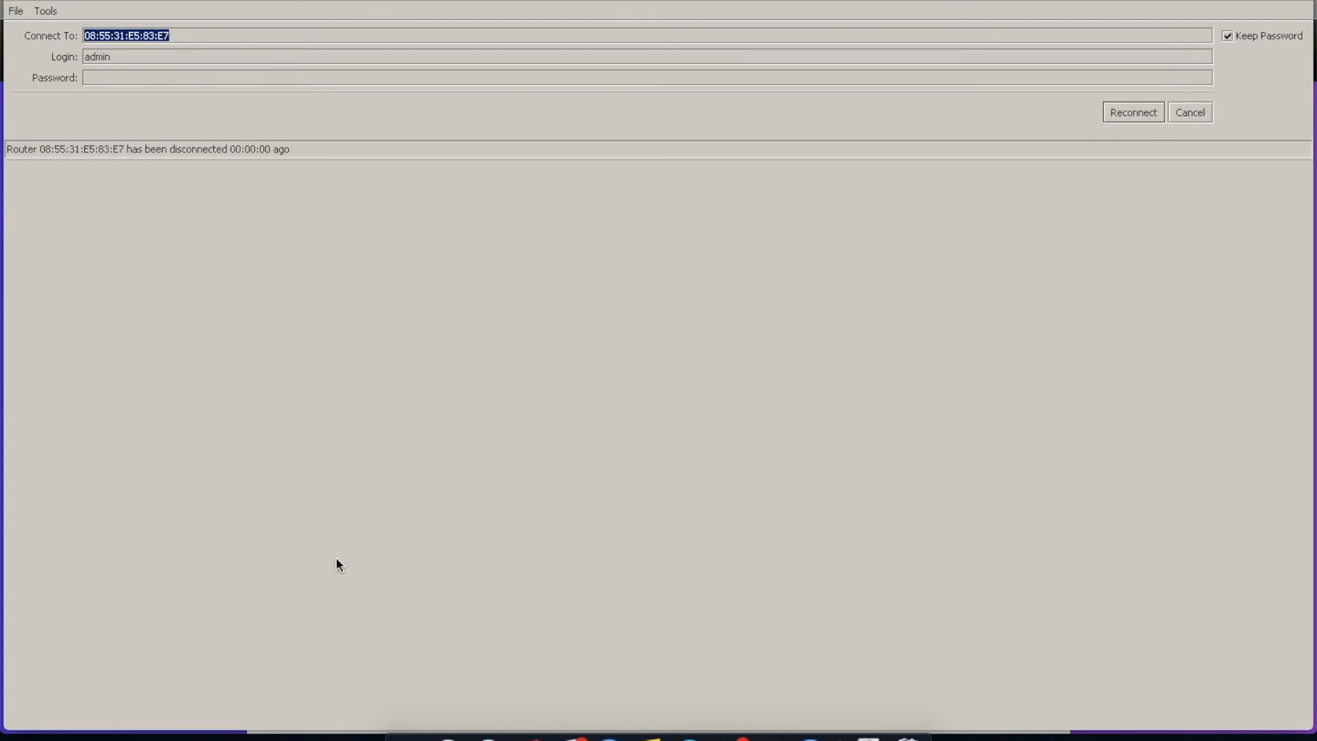
Reconnect WinBox to the router and close the Terminal and Route List windows.
{"action": "left_click", "coordinate": [1150, 112]}
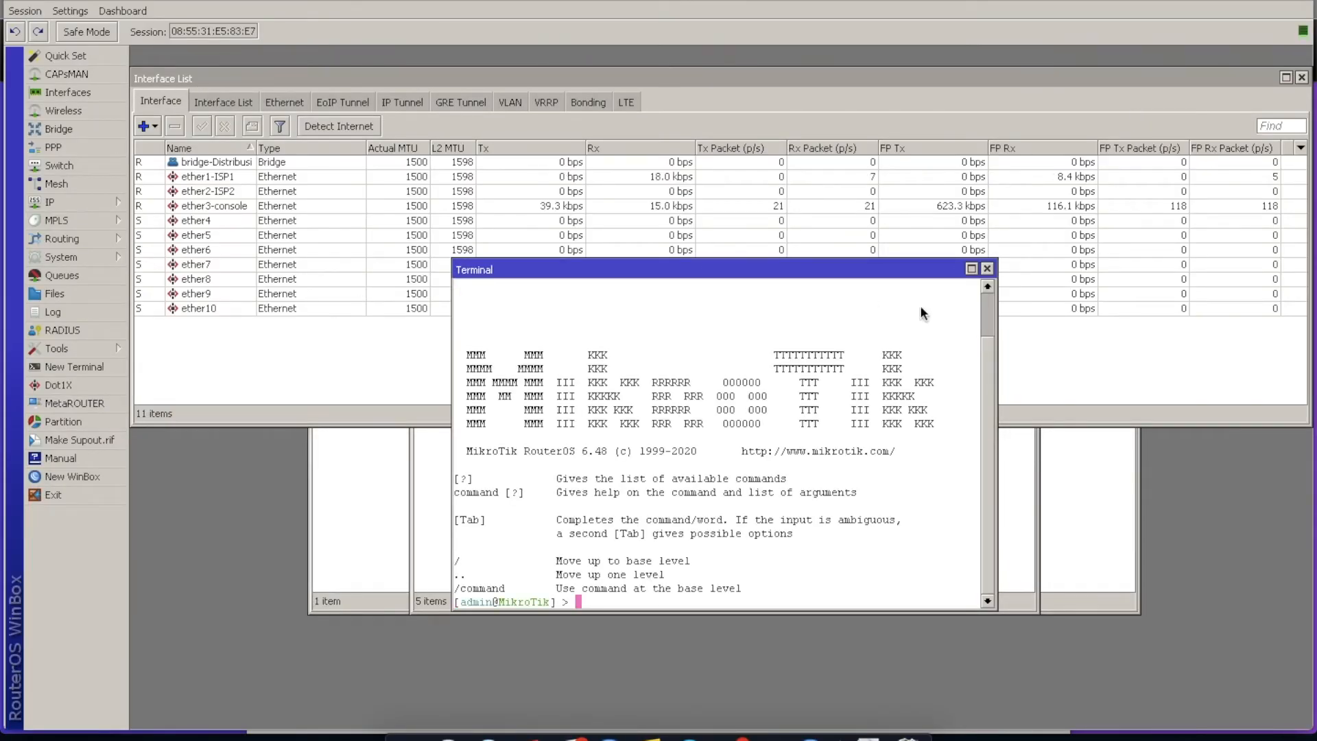
{"action": "left_click", "coordinate": [987, 269]}
{"action": "left_click", "coordinate": [884, 455]}
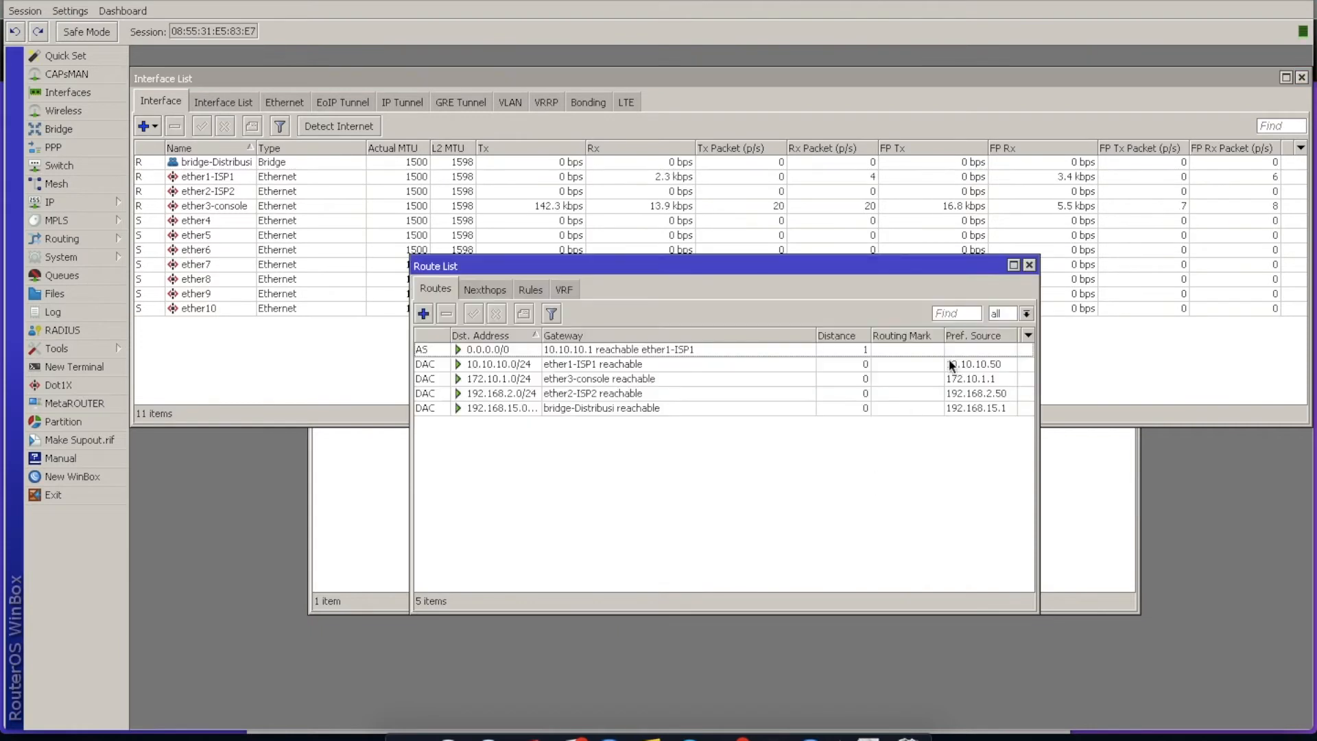
{"action": "left_click", "coordinate": [1030, 265]}
Review the ether1-ISP1 and ether2-ISP2 entries in the interface list.
{"action": "left_click", "coordinate": [245, 180]}
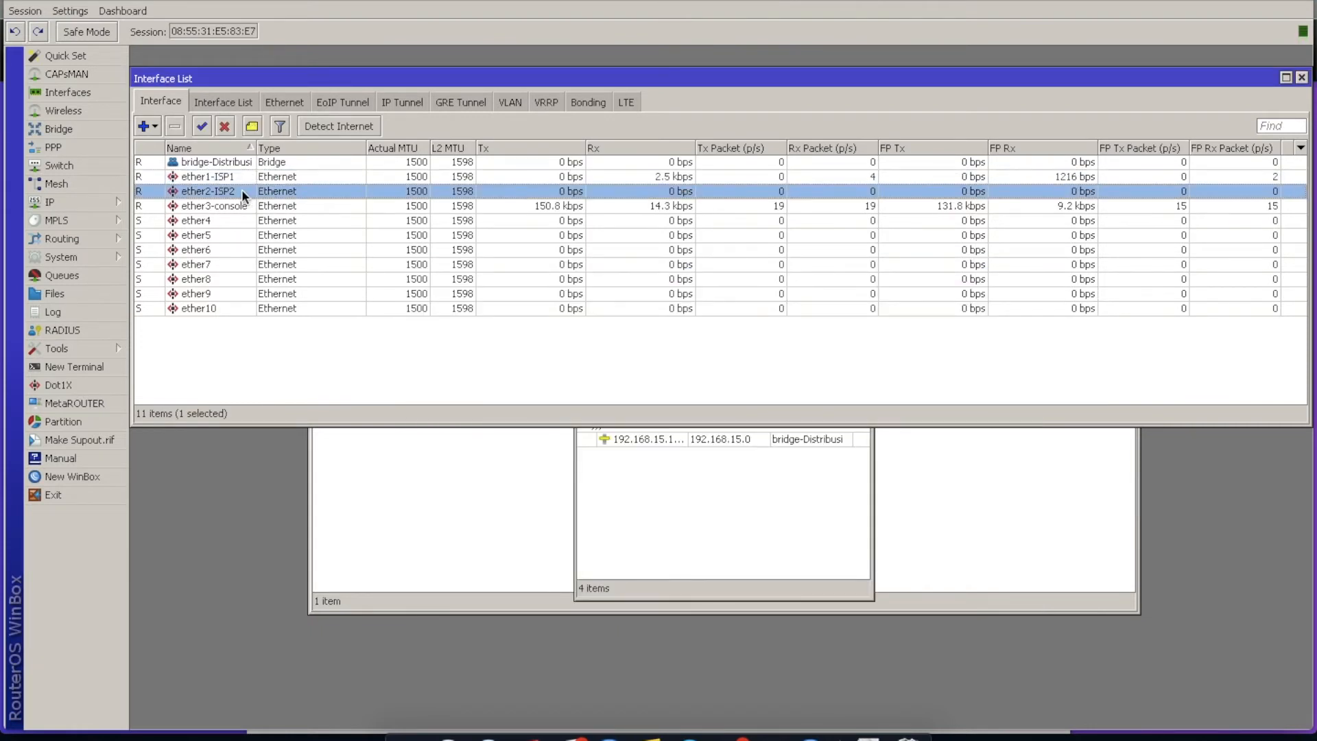
{"action": "left_click", "coordinate": [236, 190]}
{"action": "left_click", "coordinate": [237, 177]}
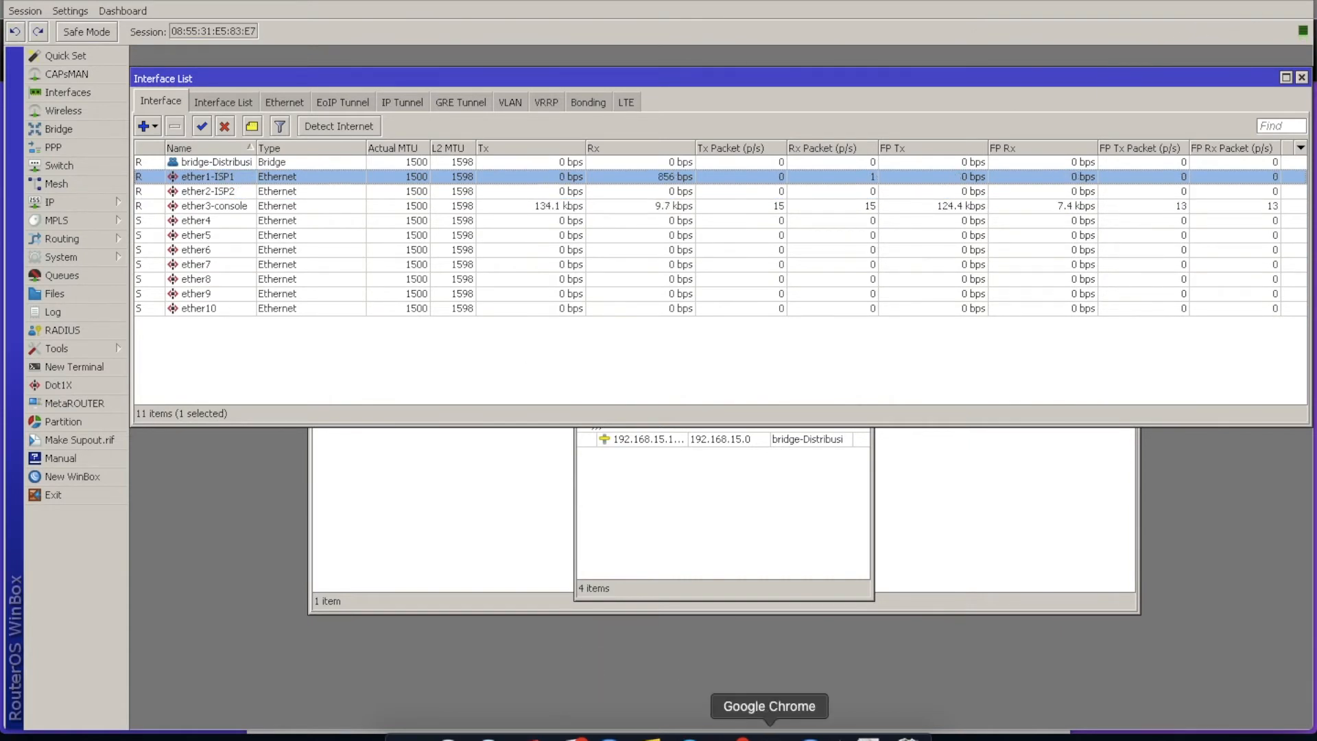
Switch to Google Chrome, open the Load Balancing PCC Script Generator and dismiss its donation notice.
{"action": "left_click", "coordinate": [769, 737]}
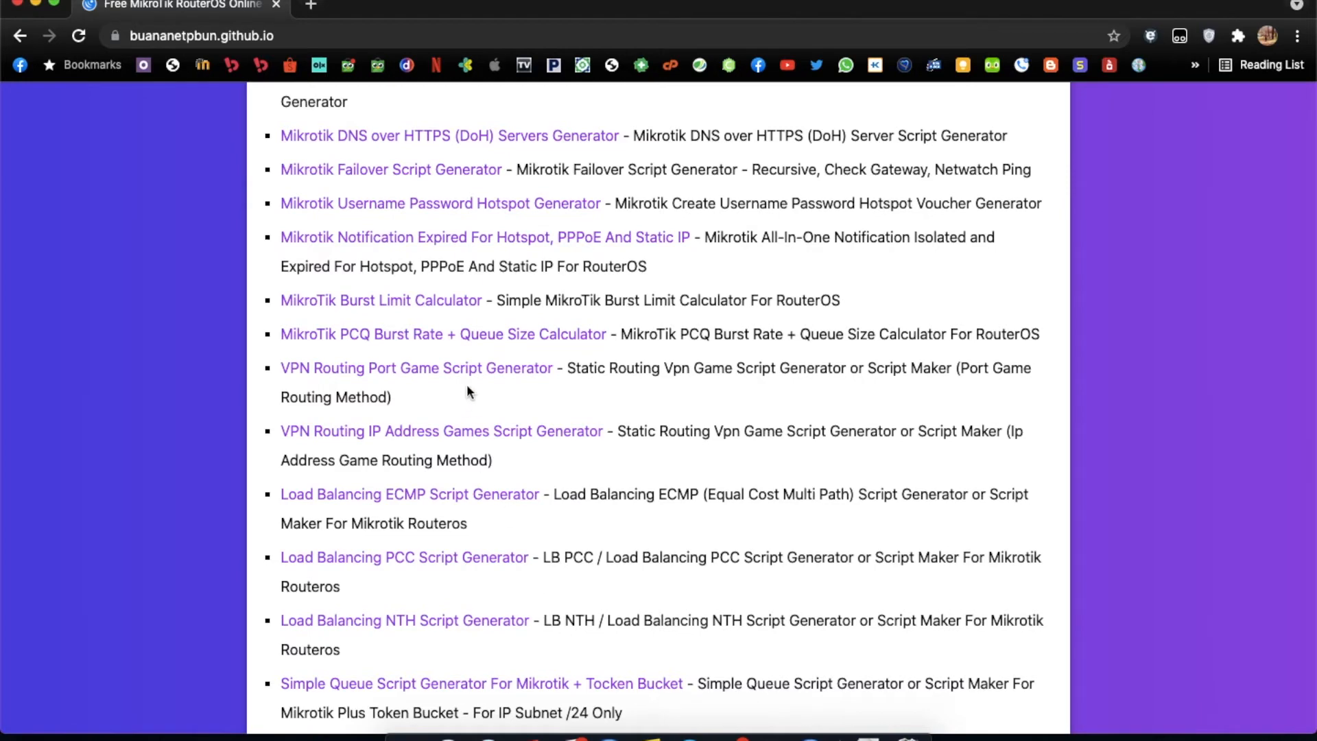
{"action": "left_click", "coordinate": [480, 562]}
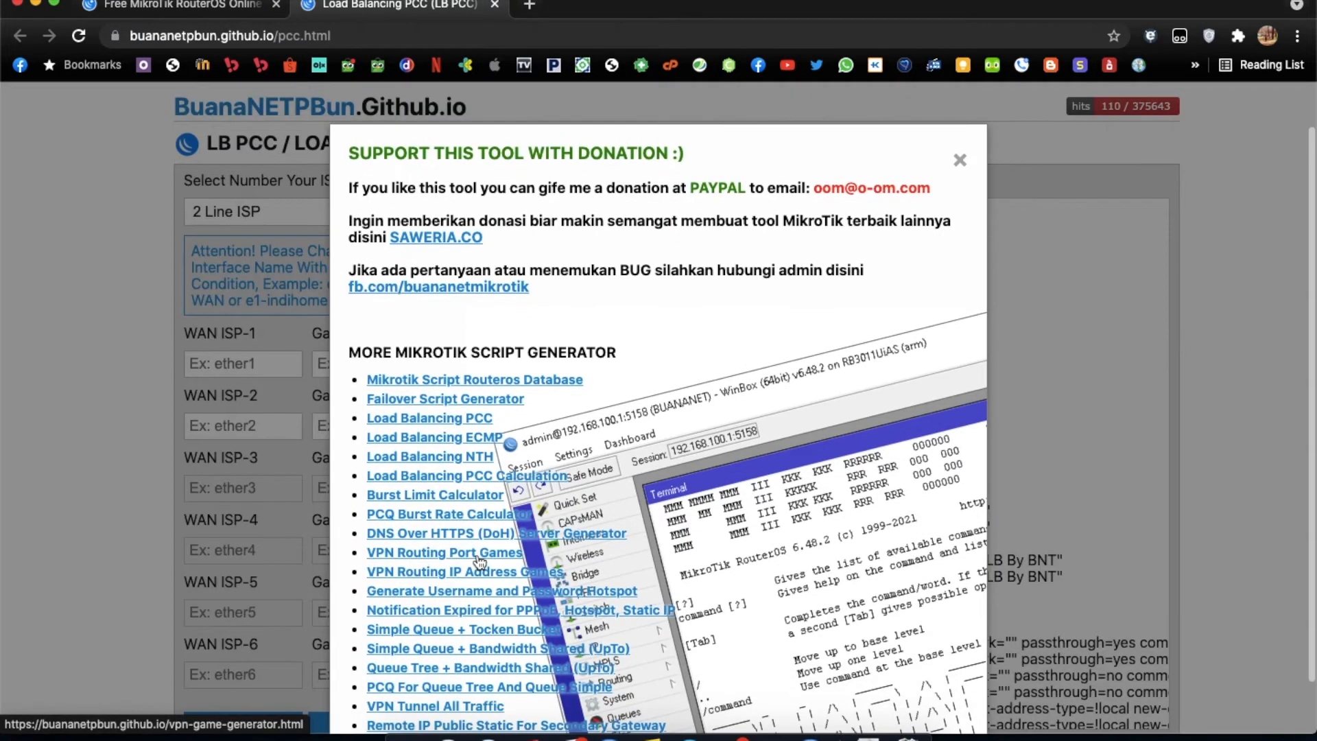
{"action": "left_click", "coordinate": [960, 159]}
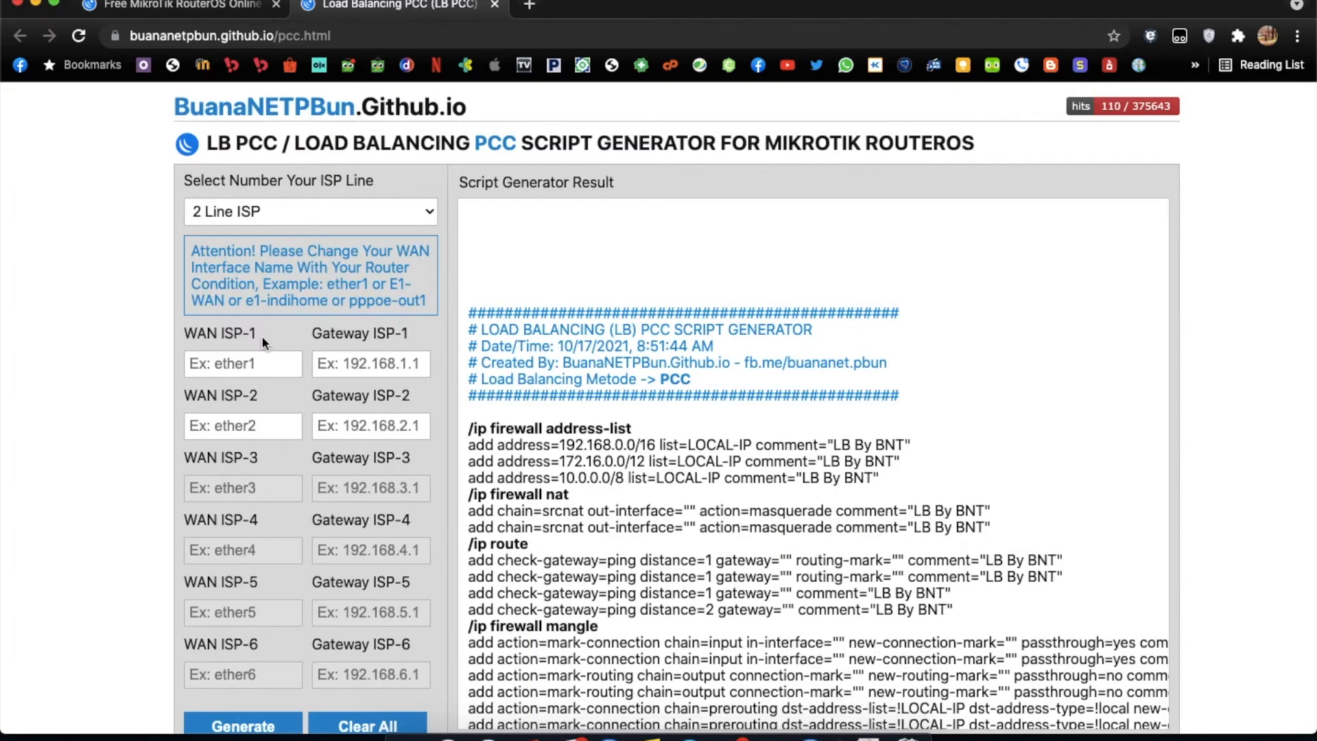
Set WAN ISP-1 to ether1-ISP1 with gateway 10.10.10.1 in the PCC generator.
{"action": "left_click", "coordinate": [211, 369]}
{"action": "type", "text": "ether1-ISP1"}
{"action": "left_click", "coordinate": [316, 362]}
{"action": "type", "text": "10.10.10.1"}
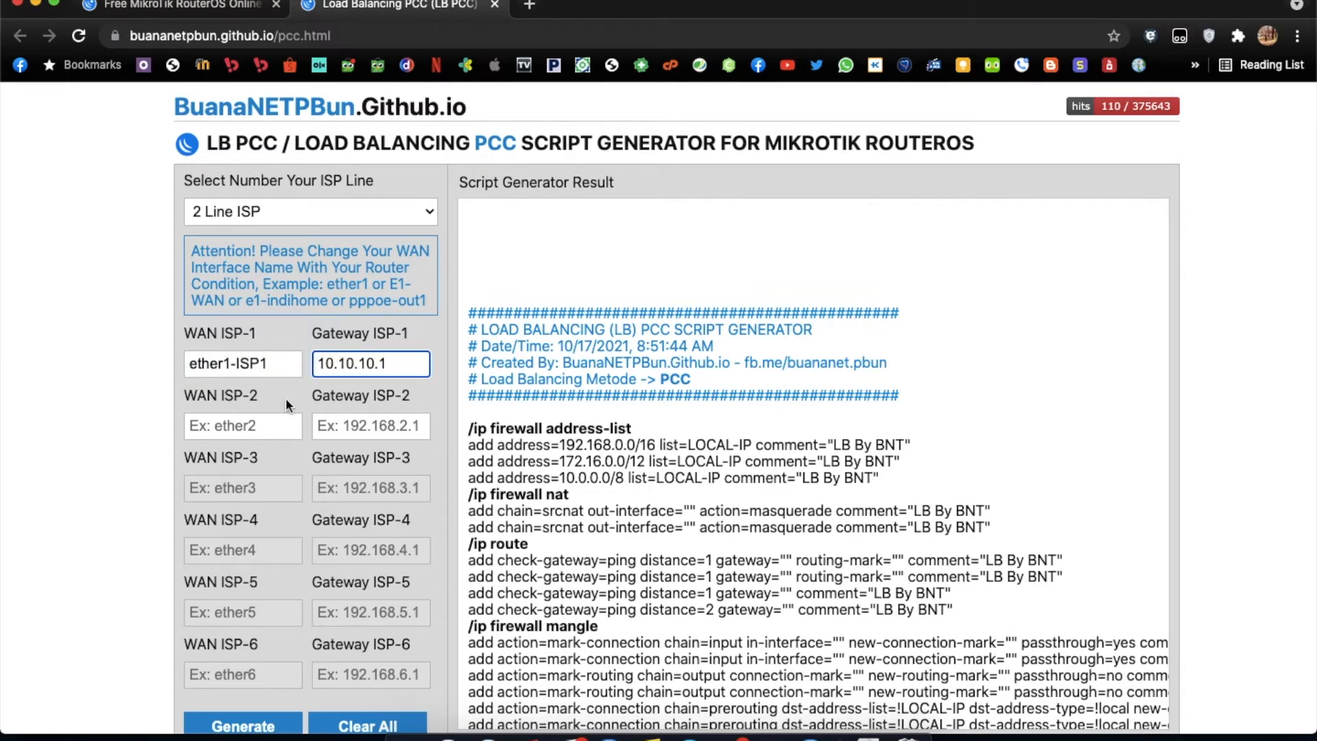
Set WAN ISP-2 to ether2-ISP2 with gateway 192.168.2.1 in the PCC generator.
{"action": "left_click", "coordinate": [273, 424]}
{"action": "type", "text": "ether2-"}
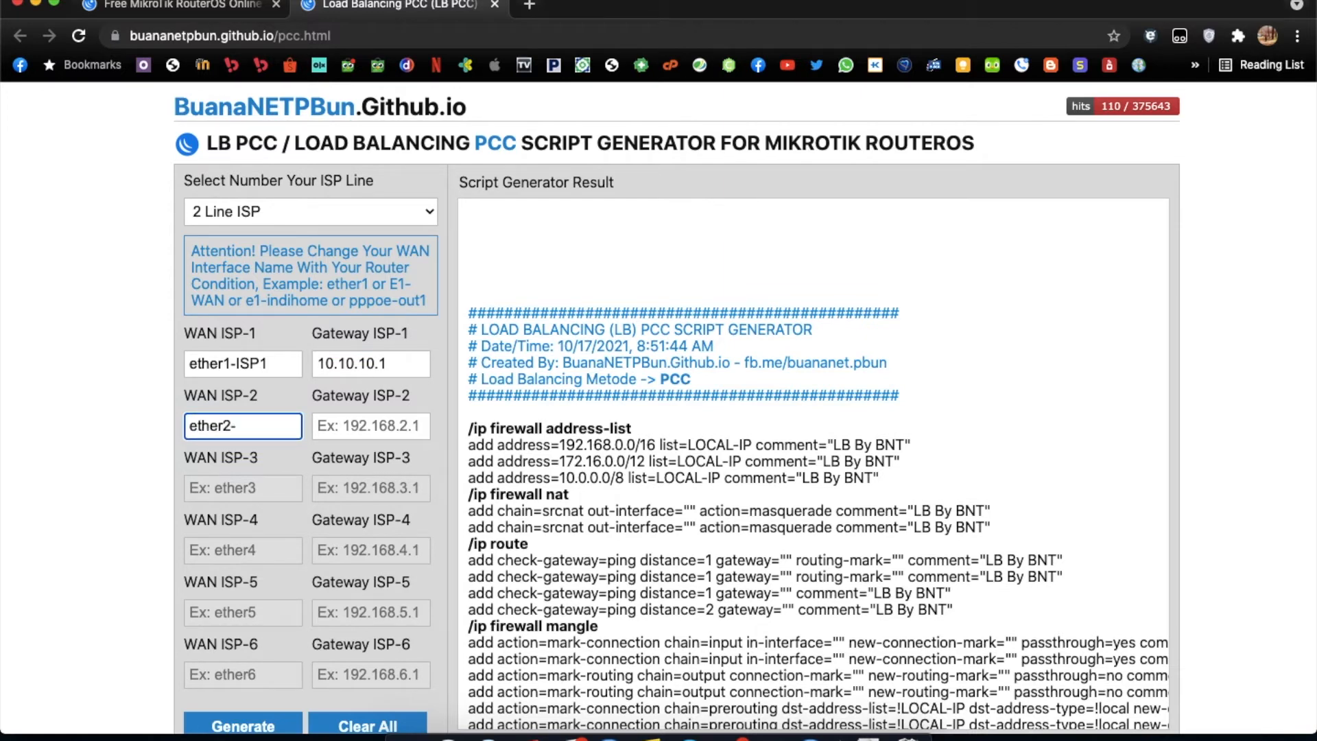
{"action": "type", "text": "ISP"}
{"action": "left_click", "coordinate": [375, 411]}
{"action": "type", "text": "192.168.2.1"}
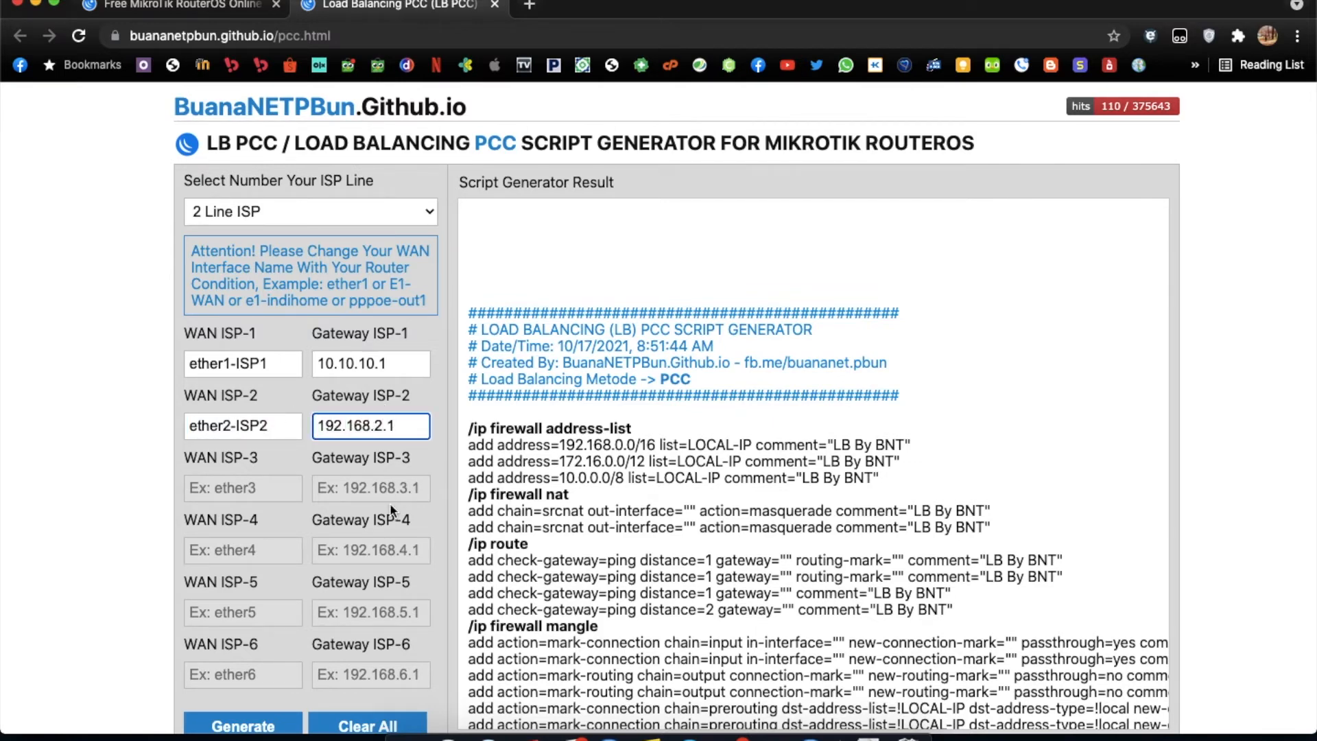
Generate the two-line PCC load balancing script and review the resulting commands.
{"action": "scroll", "coordinate": [393, 511], "scroll_direction": "down", "scroll_amount": 3}
{"action": "left_click", "coordinate": [297, 582]}
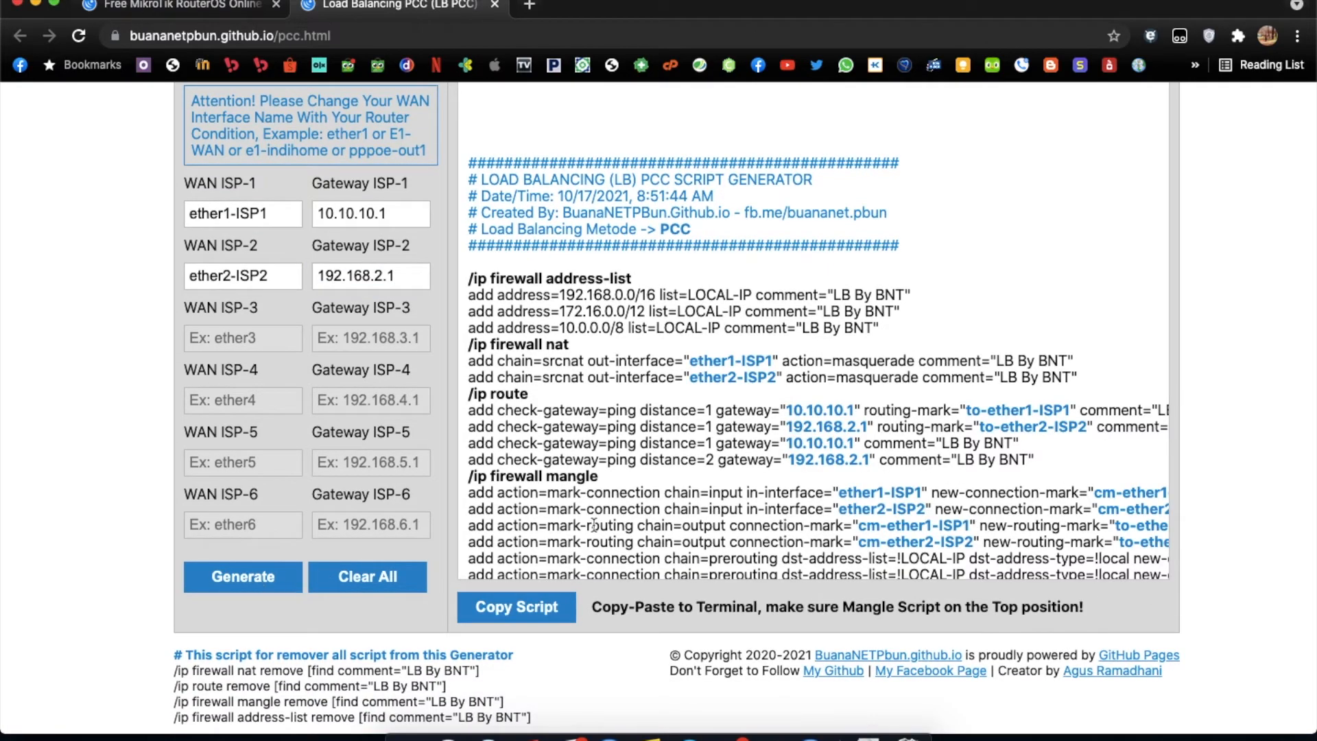
{"action": "scroll", "coordinate": [557, 526], "scroll_direction": "down", "scroll_amount": 2}
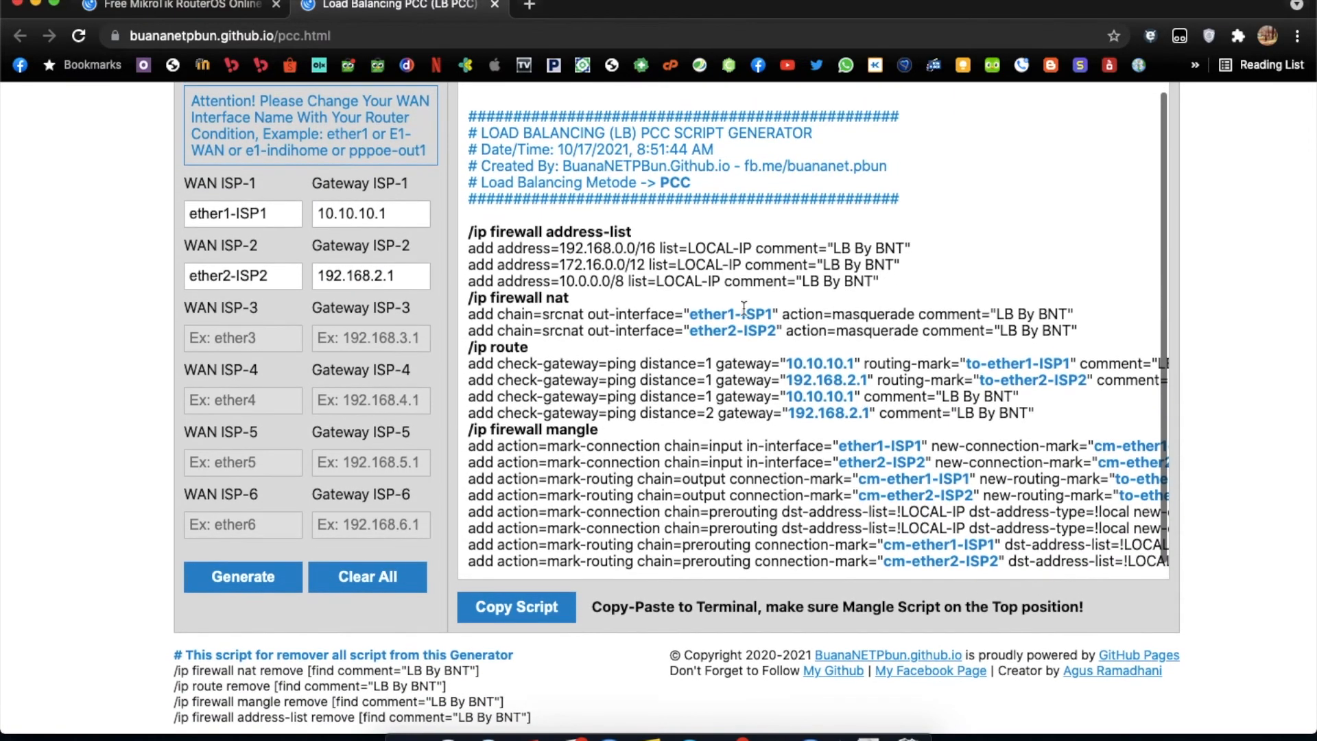
Tile the Chrome window and the WinBox window side by side in split view.
{"action": "left_click", "coordinate": [54, 2]}
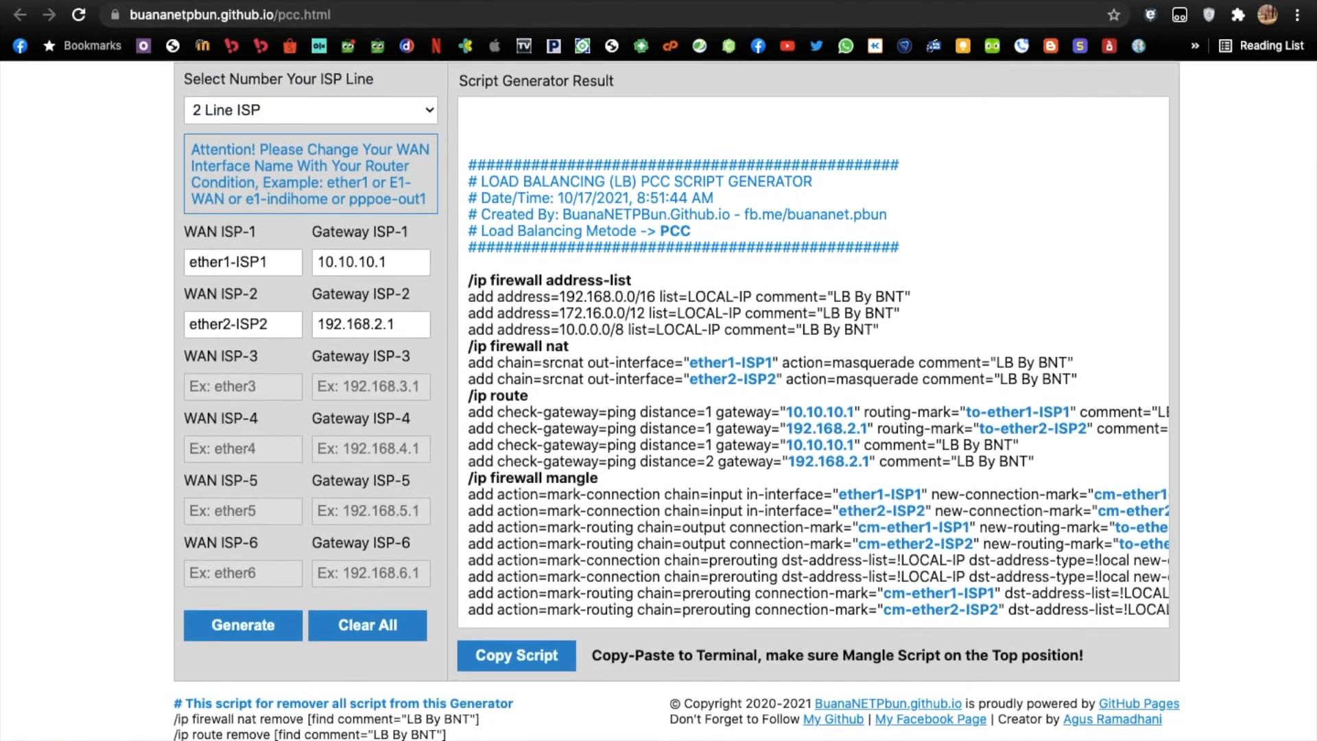
{"action": "left_click", "coordinate": [53, 1]}
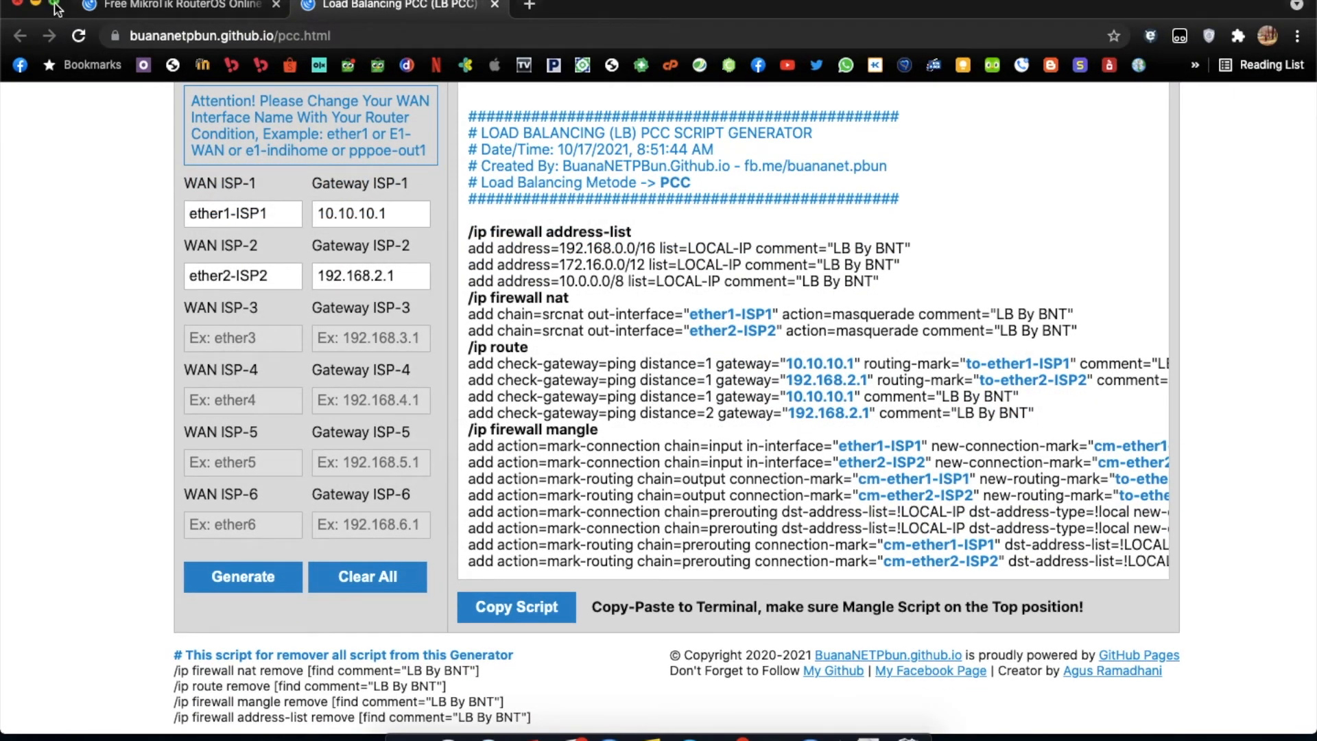
{"action": "mouse_move", "coordinate": [54, 9]}
{"action": "left_click", "coordinate": [81, 73]}
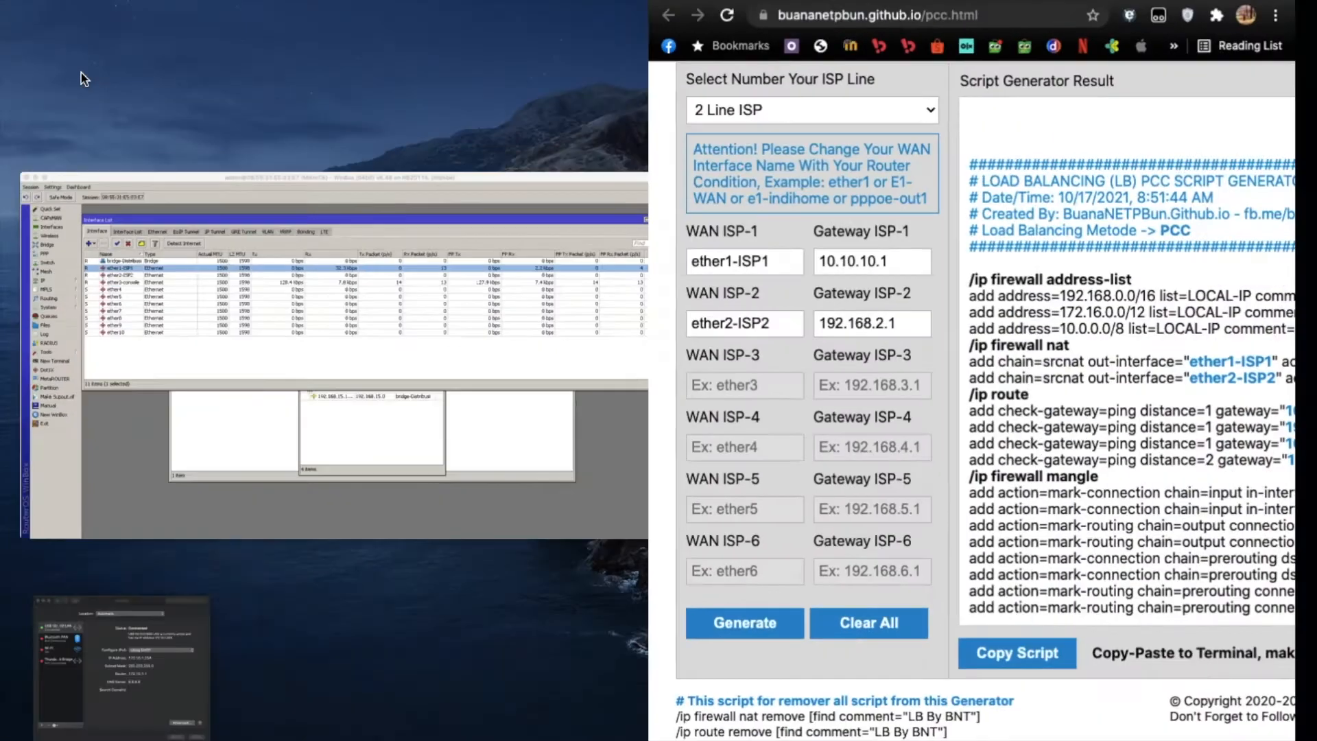
{"action": "left_click", "coordinate": [318, 262]}
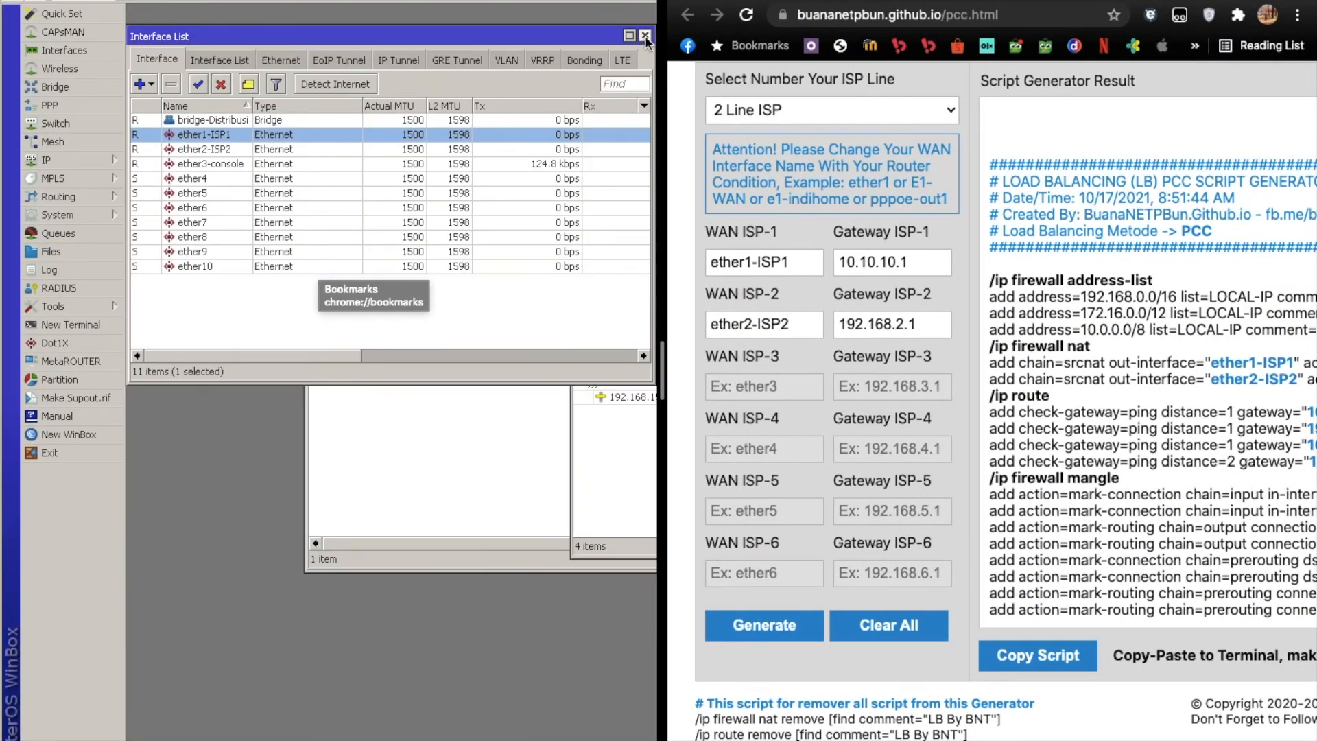
Arrange the WinBox windows so the Interface List sits at the top with the Firewall window below it.
{"action": "left_click_drag", "start_coordinate": [509, 36], "coordinate": [509, 16]}
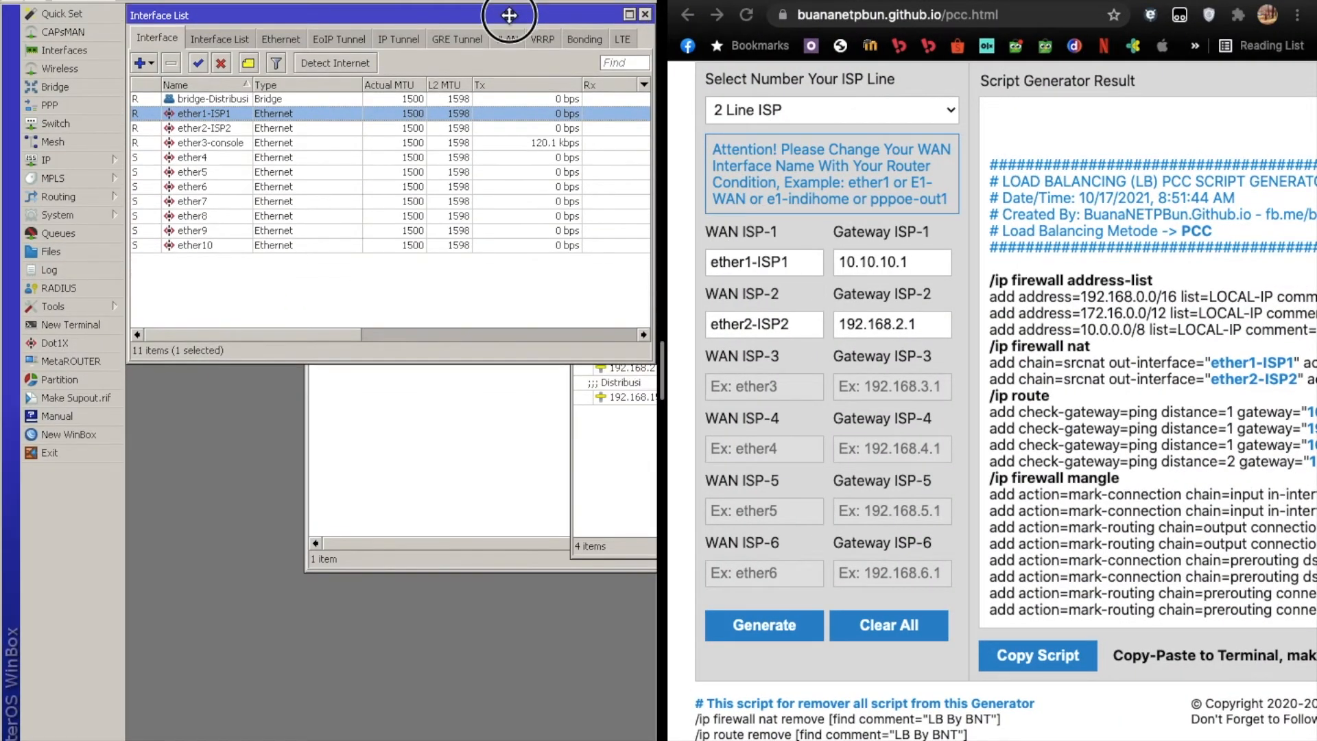
{"action": "left_click", "coordinate": [504, 450]}
{"action": "left_click_drag", "start_coordinate": [588, 226], "coordinate": [409, 255]}
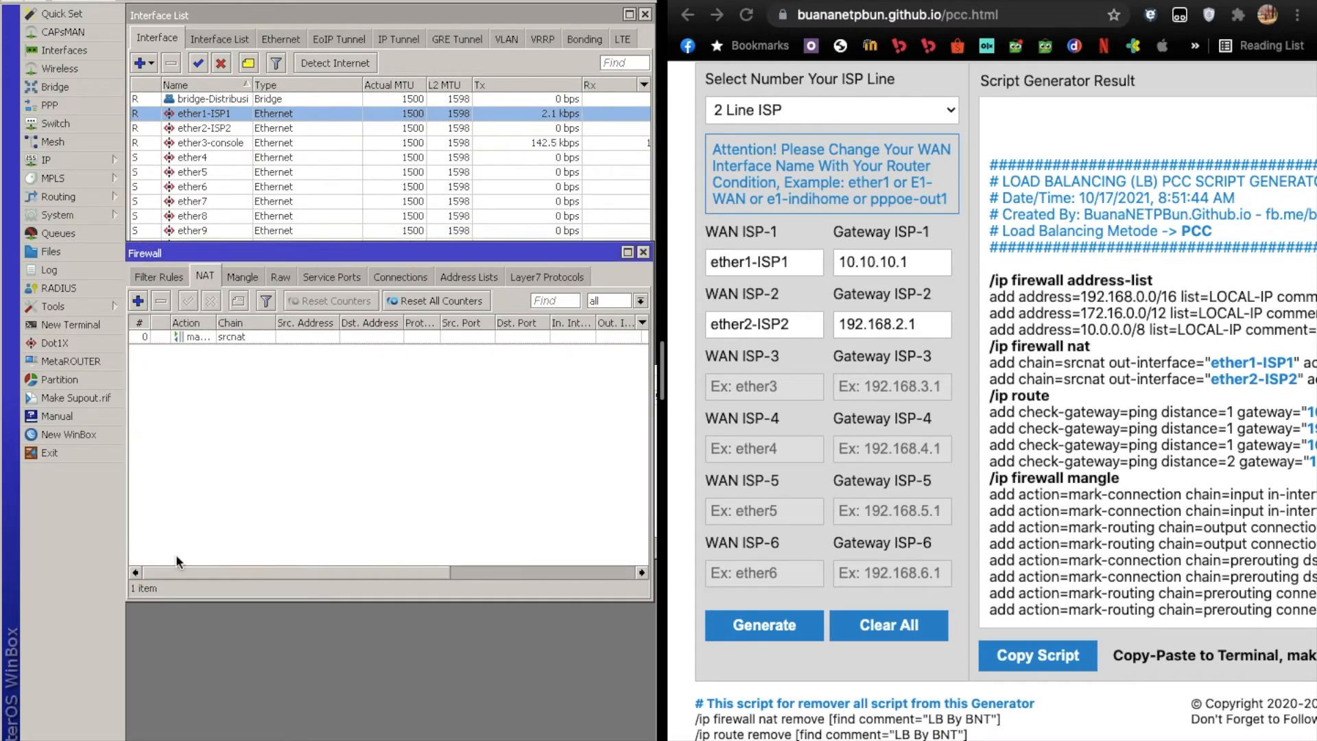
Review the firewall's existing mangle rules, raw rules and service ports.
{"action": "left_click", "coordinate": [243, 276]}
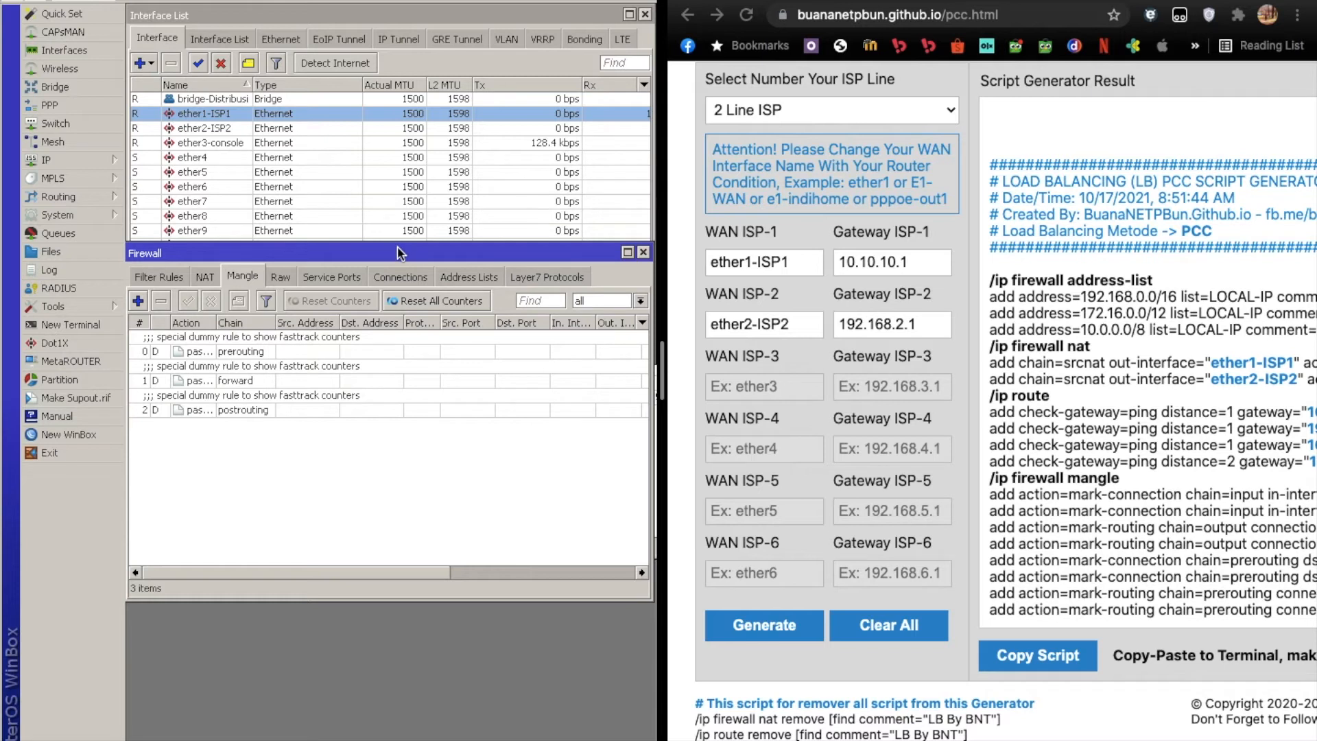
{"action": "left_click_drag", "start_coordinate": [397, 248], "coordinate": [388, 247]}
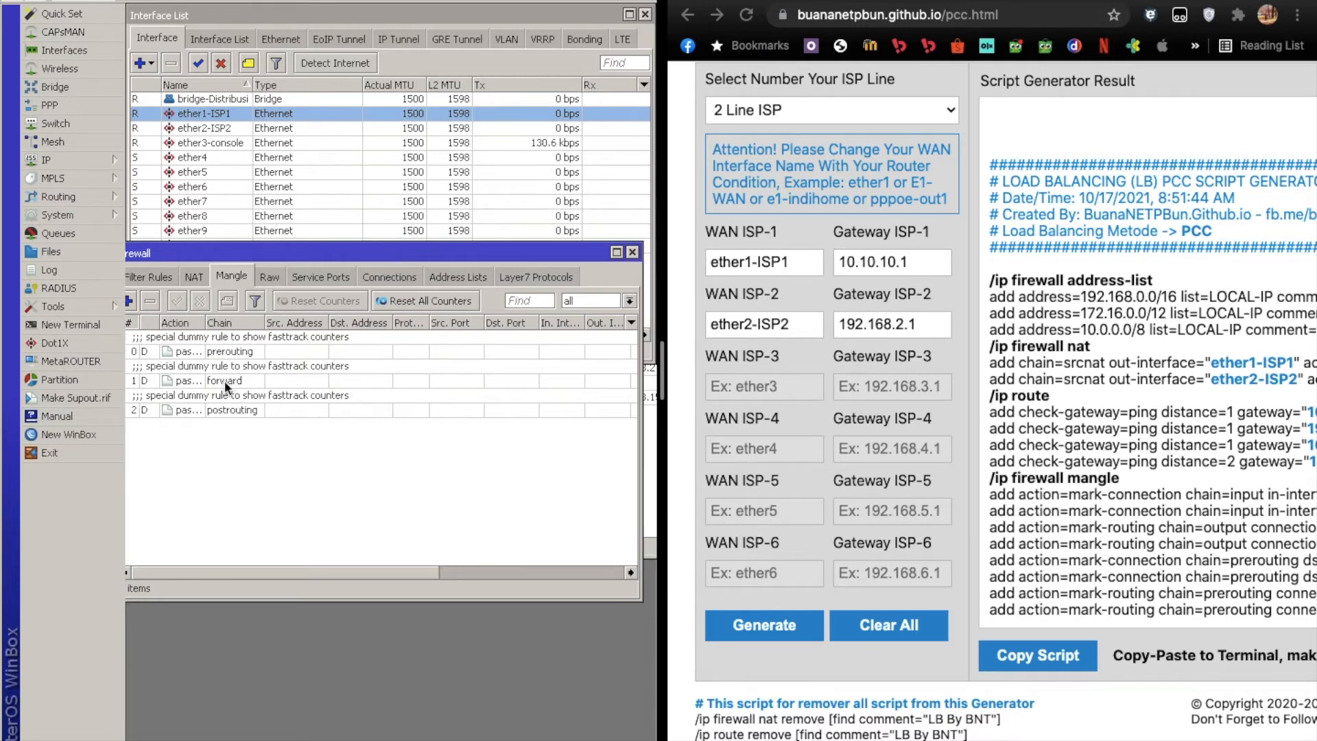
{"action": "left_click", "coordinate": [271, 278]}
{"action": "left_click", "coordinate": [349, 276]}
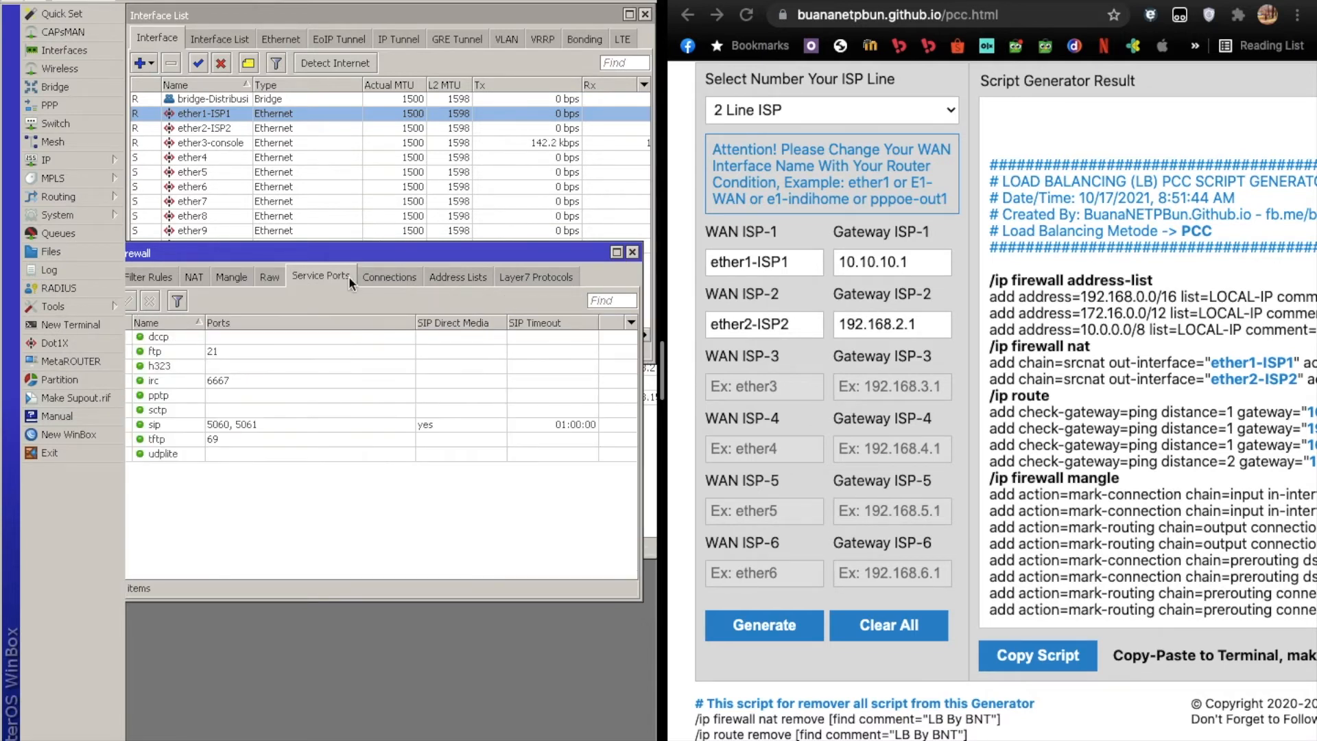
Close the Firewall window and move the Address List into view below the interface entries.
{"action": "left_click", "coordinate": [634, 254]}
{"action": "left_click_drag", "start_coordinate": [611, 373], "coordinate": [228, 269]}
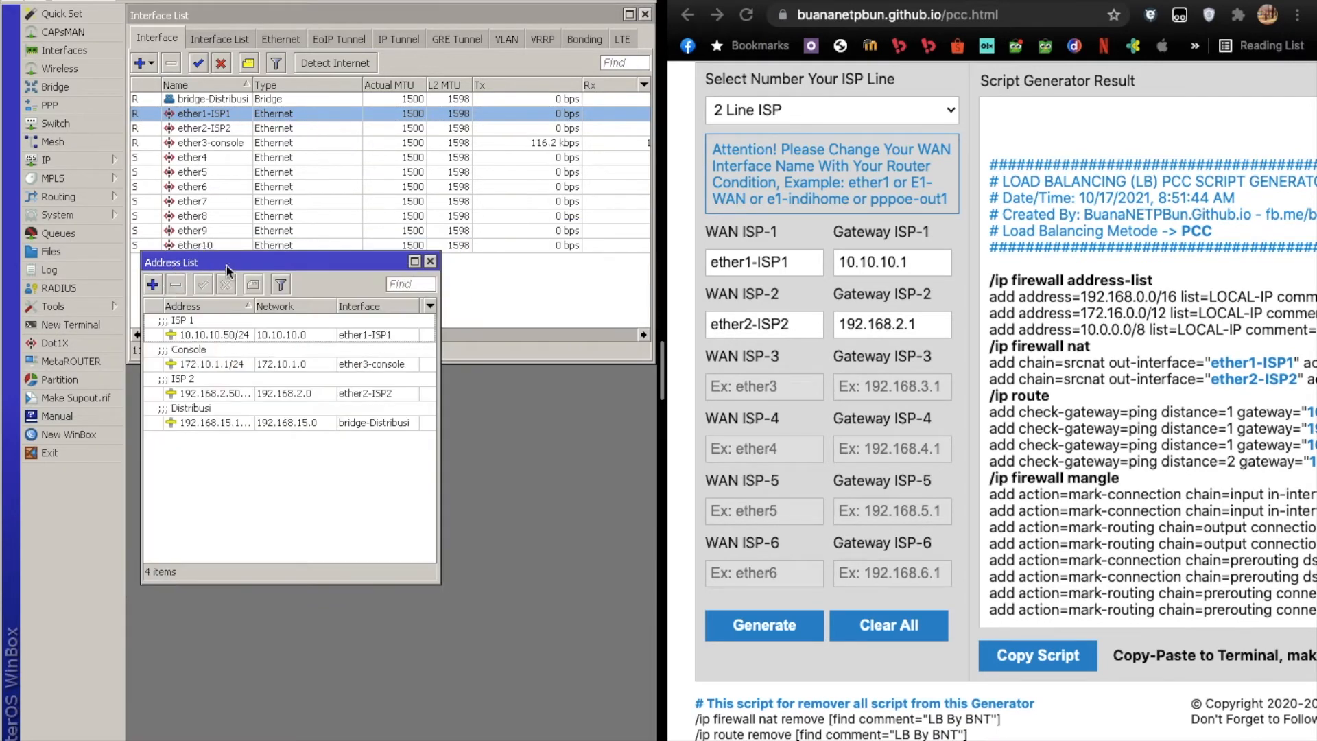
Close the Address List, open a new terminal and place it directly below the Interface List.
{"action": "left_click", "coordinate": [430, 262]}
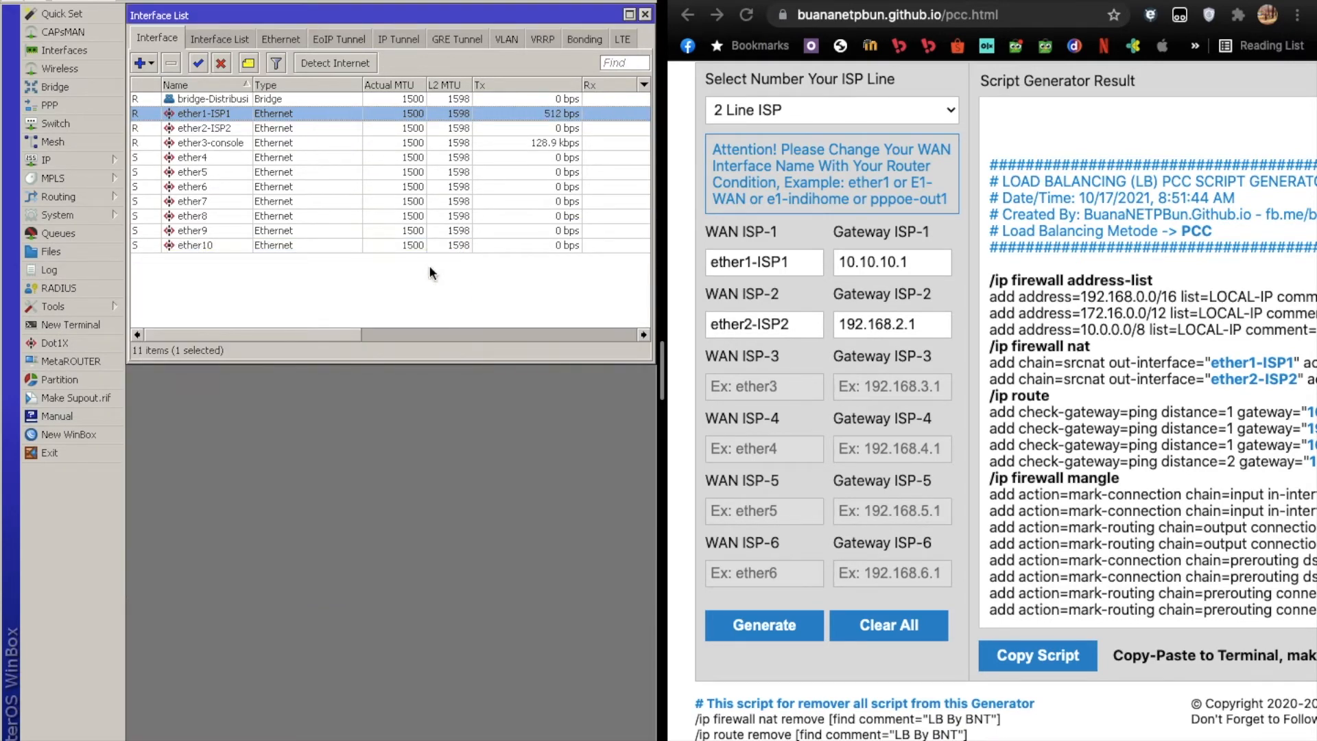
{"action": "left_click", "coordinate": [99, 323]}
{"action": "left_click_drag", "start_coordinate": [347, 228], "coordinate": [347, 306]}
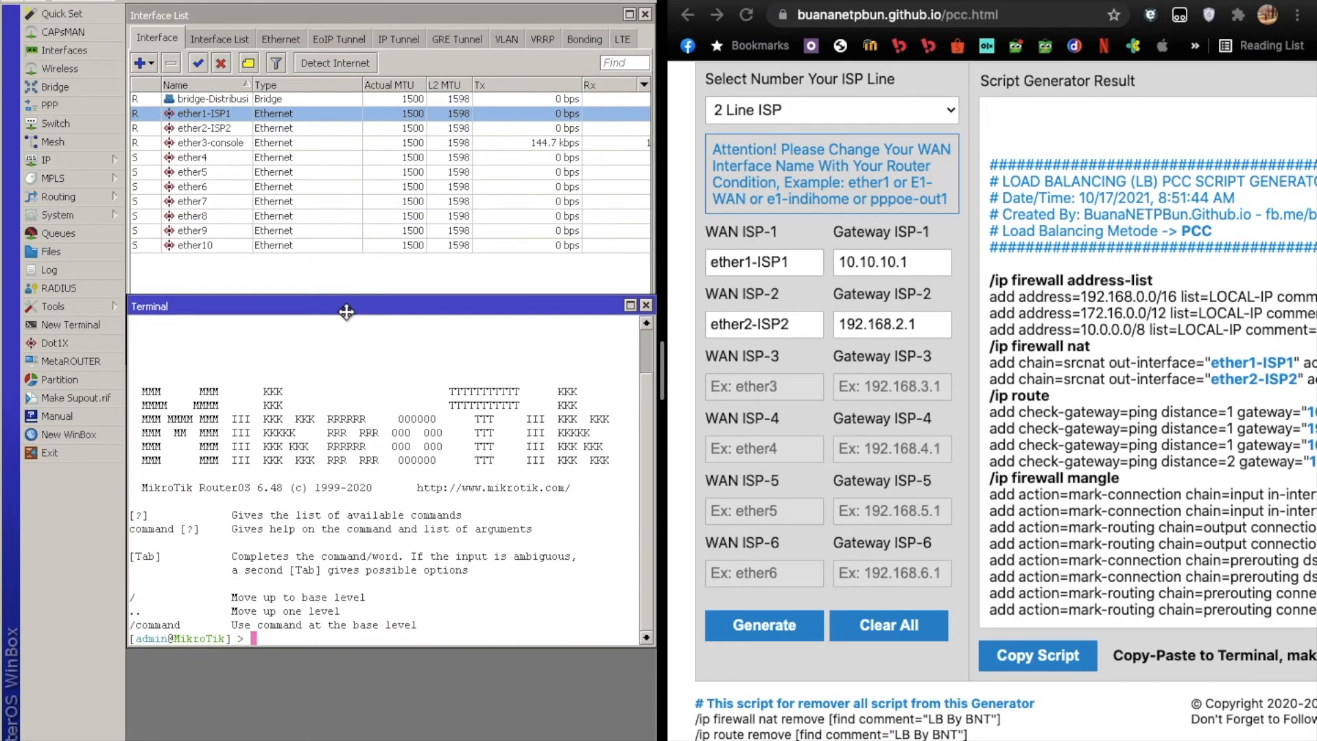
{"action": "scroll", "coordinate": [984, 377], "scroll_direction": "right", "scroll_amount": 10}
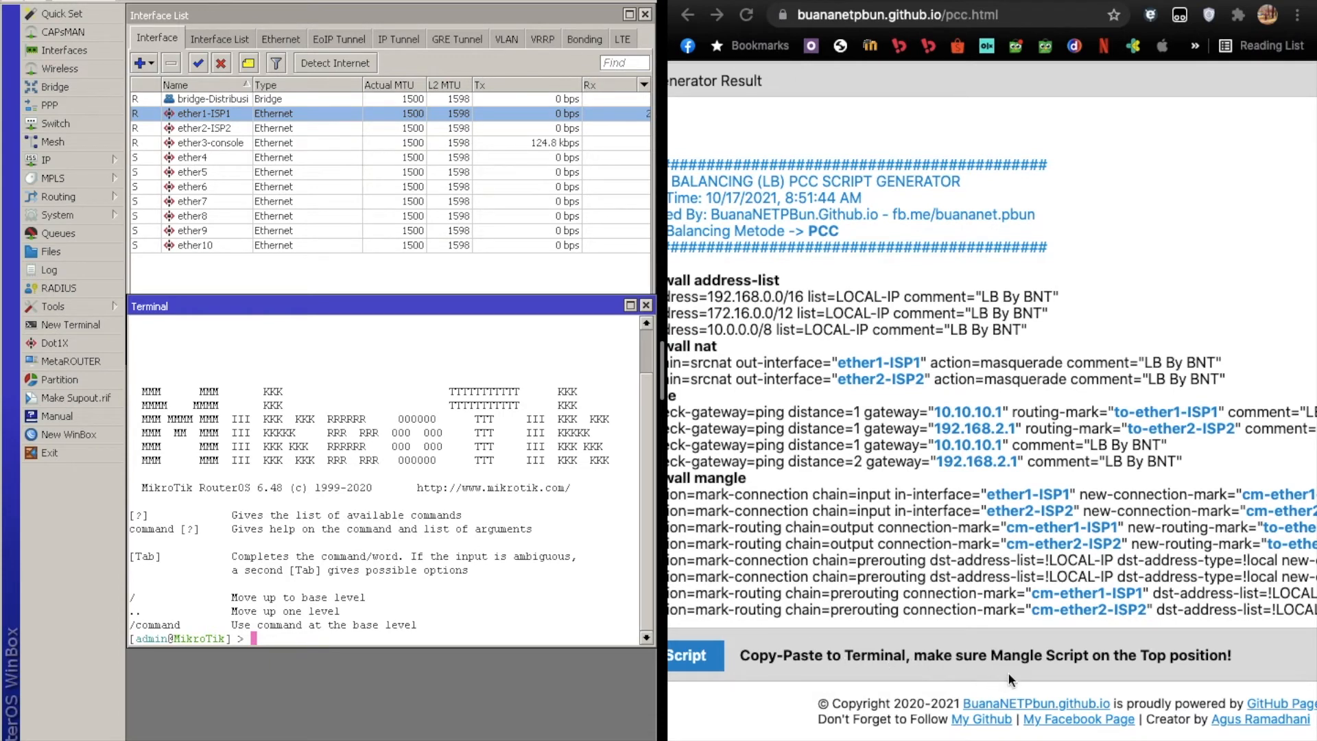
{"action": "scroll", "coordinate": [926, 542], "scroll_direction": "left", "scroll_amount": 3}
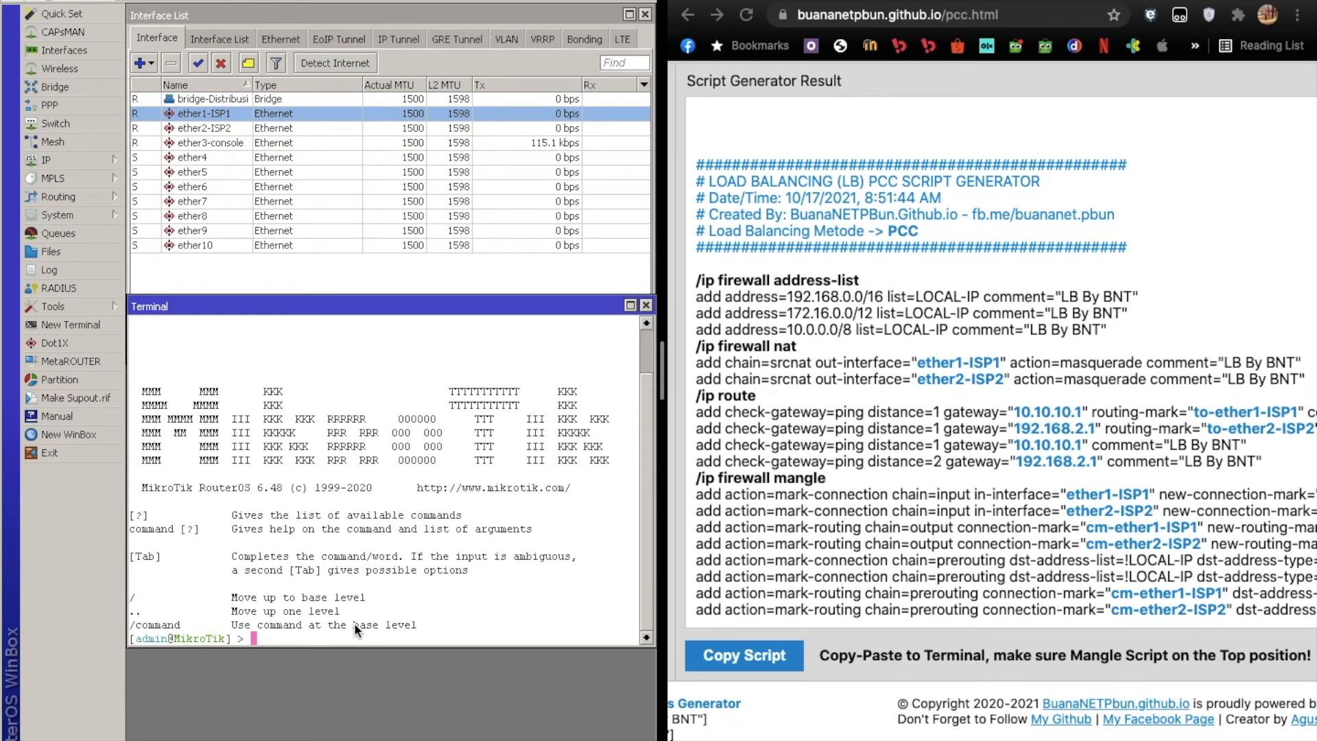
Enter the /ip firewall mangle level in the terminal.
{"action": "type", "text": "/ip firewall mangle"}
{"action": "key", "text": "Return"}
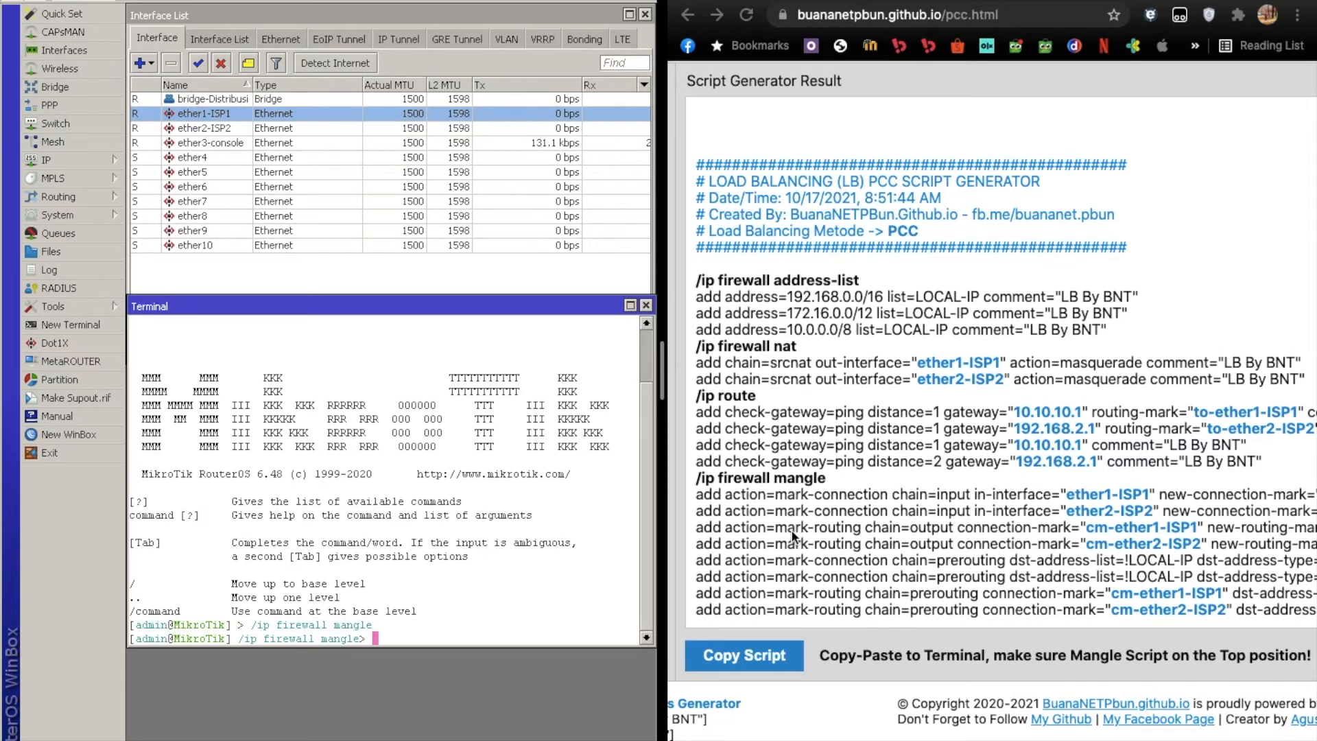
Try to copy only the add lines of the script's mangle section and paste them into the terminal.
{"action": "left_click_drag", "start_coordinate": [698, 495], "coordinate": [1316, 613]}
{"action": "scroll", "coordinate": [1135, 610], "scroll_direction": "right", "scroll_amount": 3}
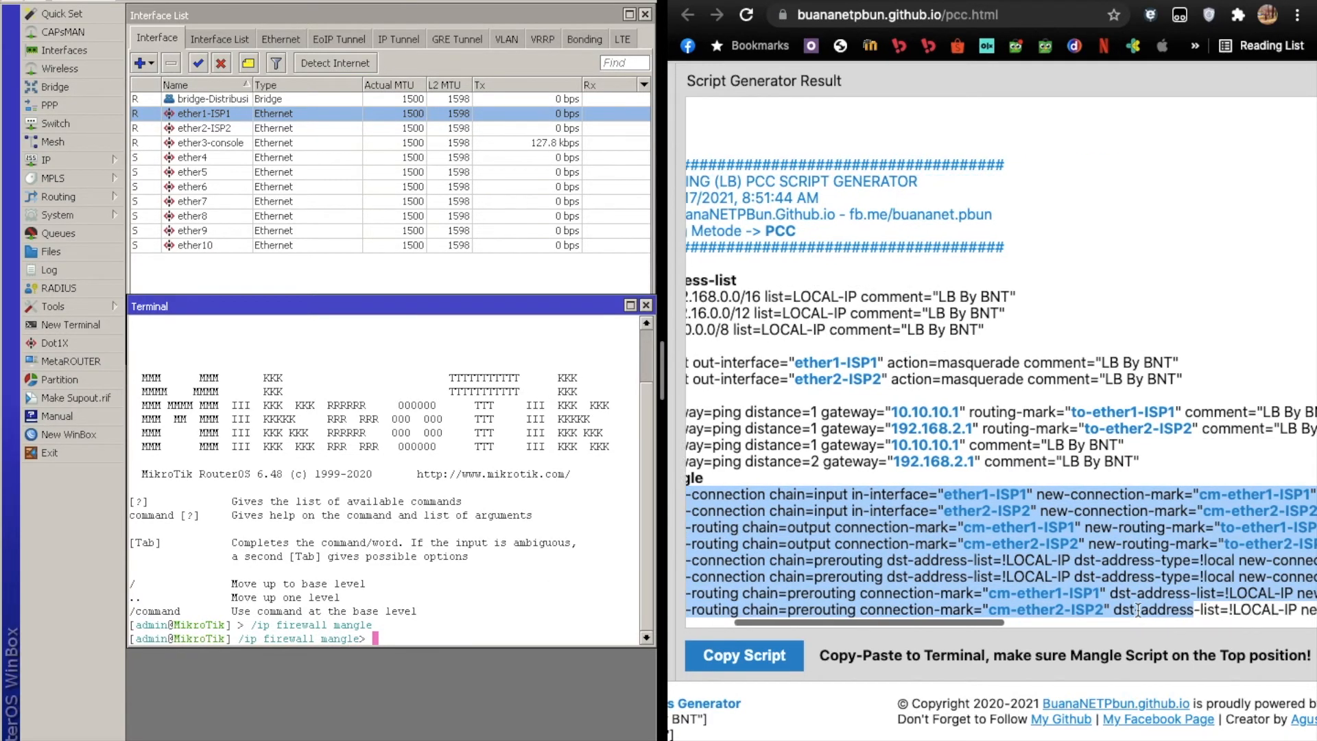
{"action": "left_click", "coordinate": [1134, 610]}
{"action": "scroll", "coordinate": [1134, 610], "scroll_direction": "right", "scroll_amount": 10}
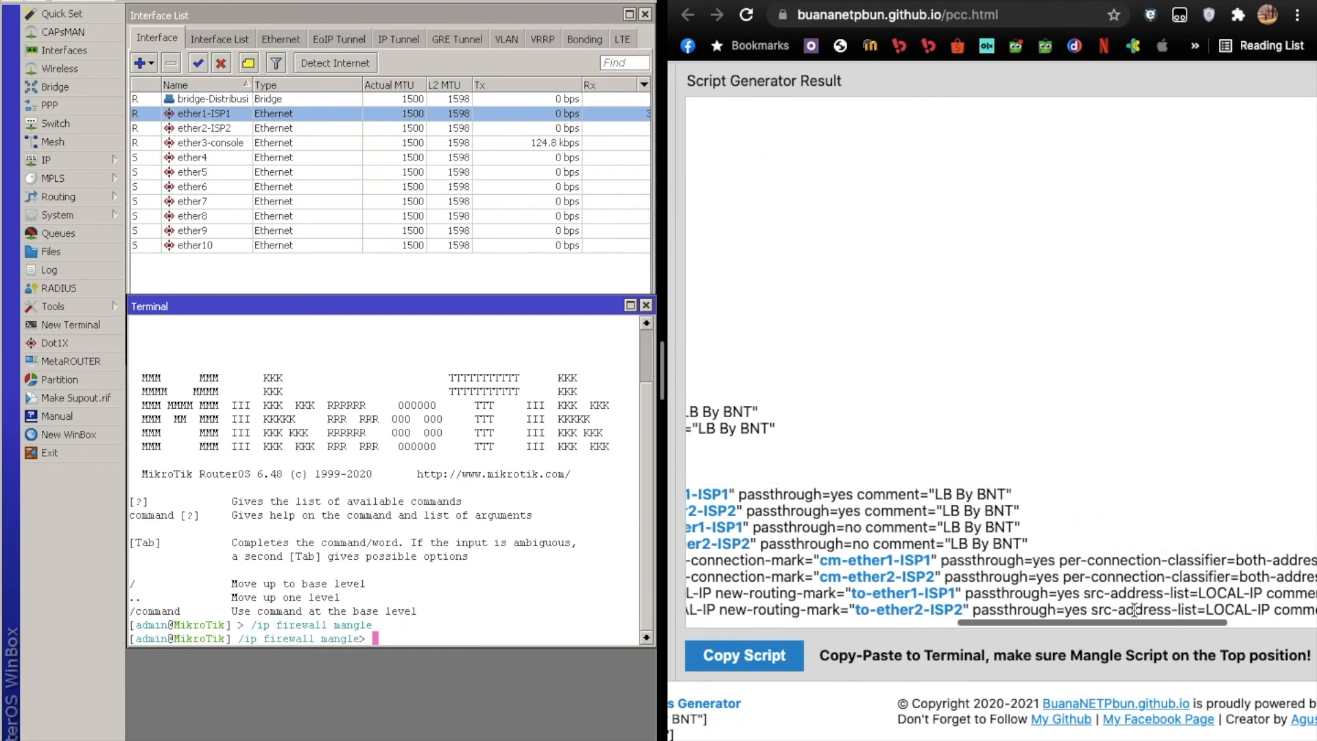
{"action": "left_click_drag", "start_coordinate": [1107, 615], "coordinate": [988, 503]}
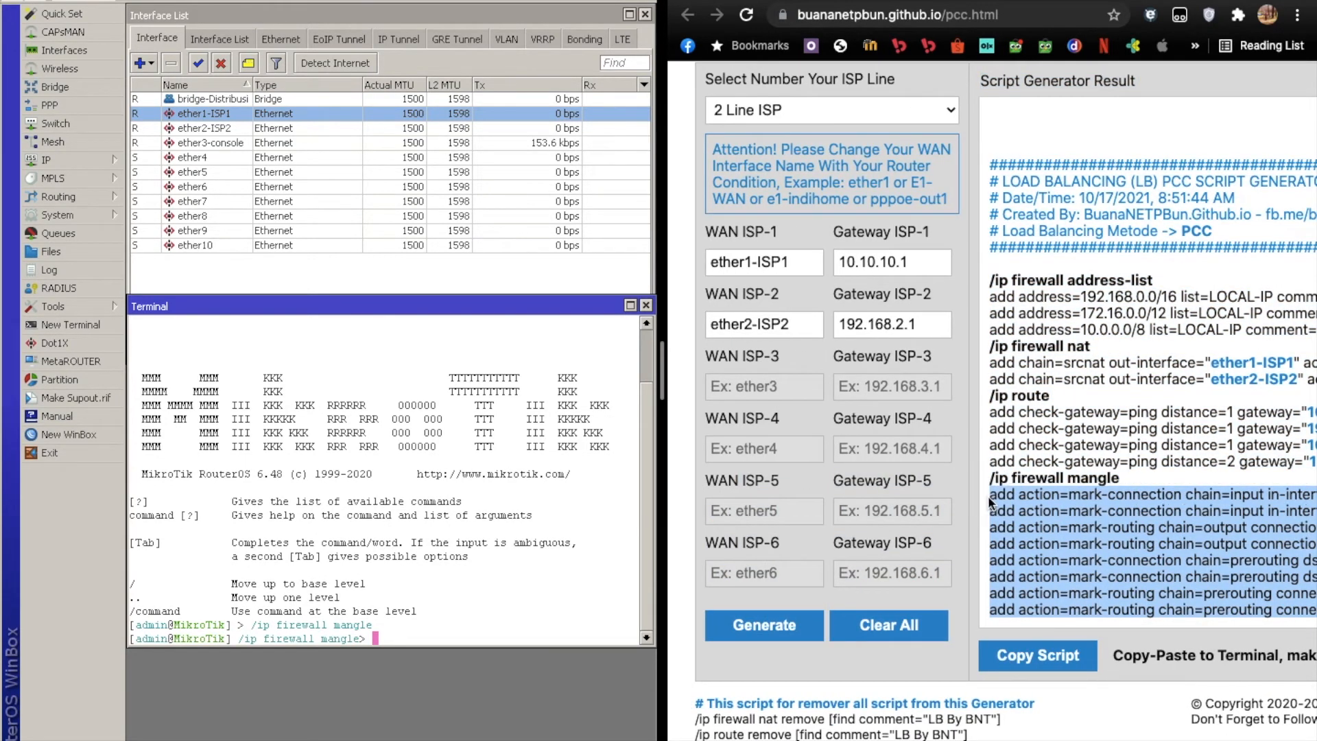
{"action": "right_click", "coordinate": [1043, 495]}
{"action": "left_click", "coordinate": [890, 531]}
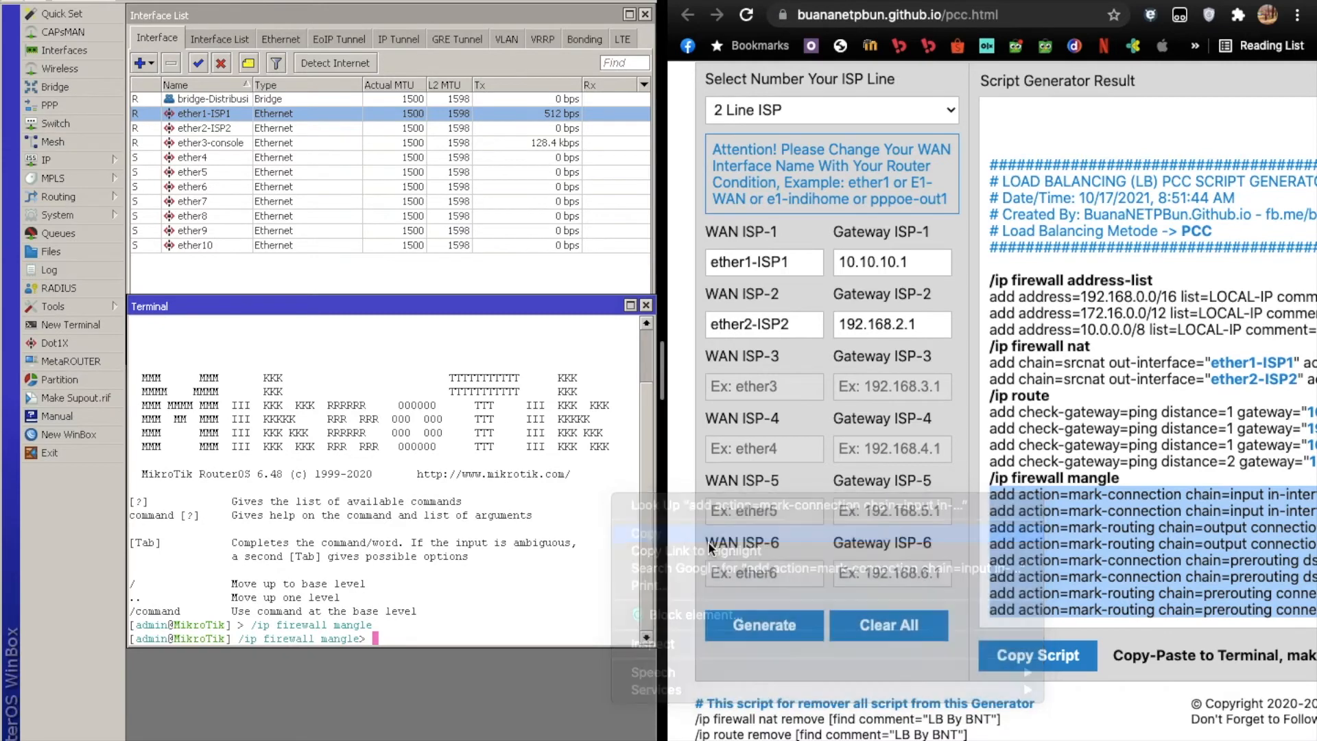
{"action": "left_click", "coordinate": [425, 603]}
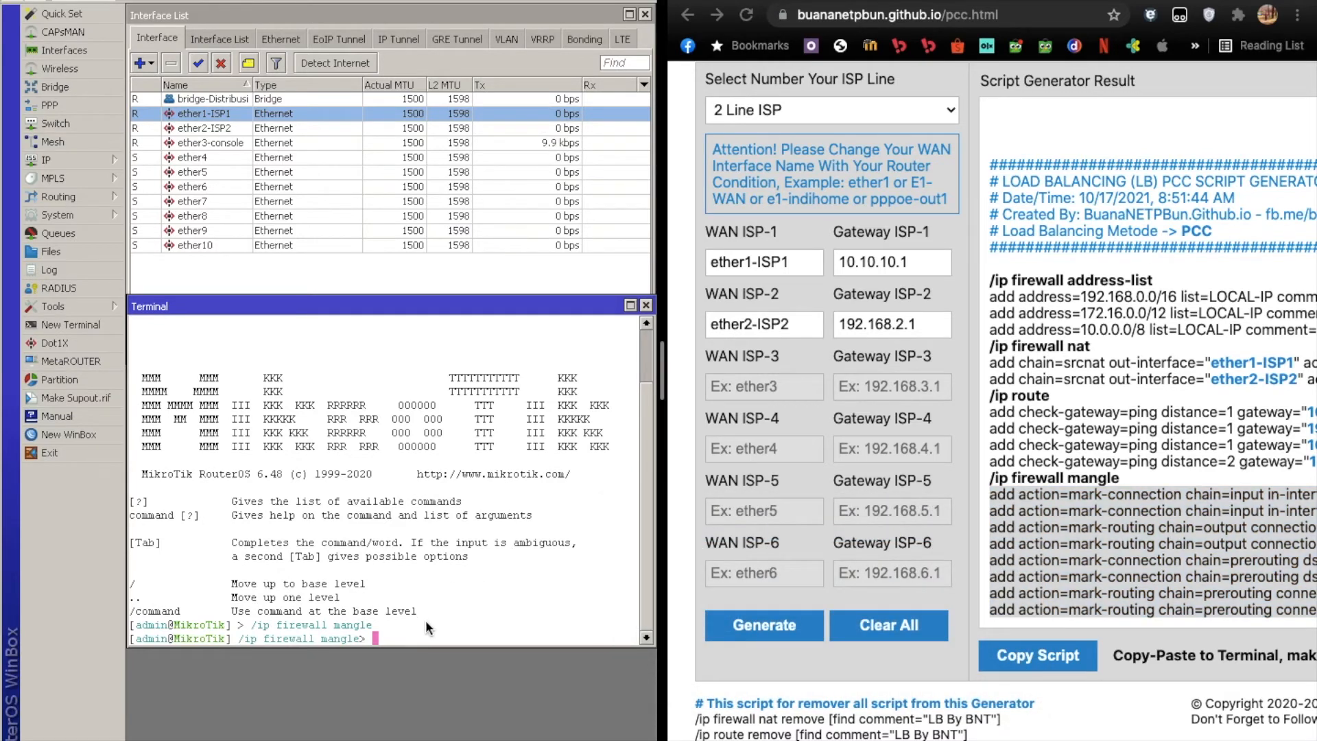
{"action": "right_click", "coordinate": [395, 630]}
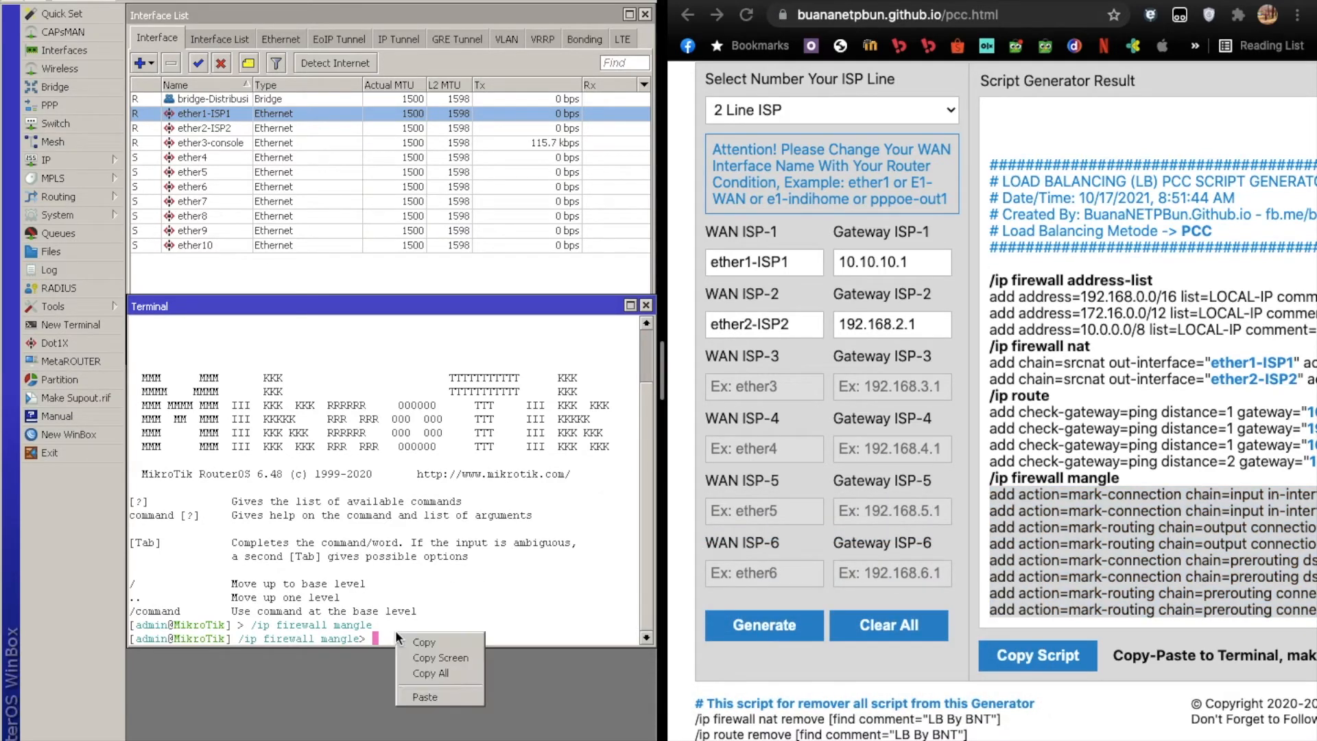
{"action": "left_click", "coordinate": [419, 695]}
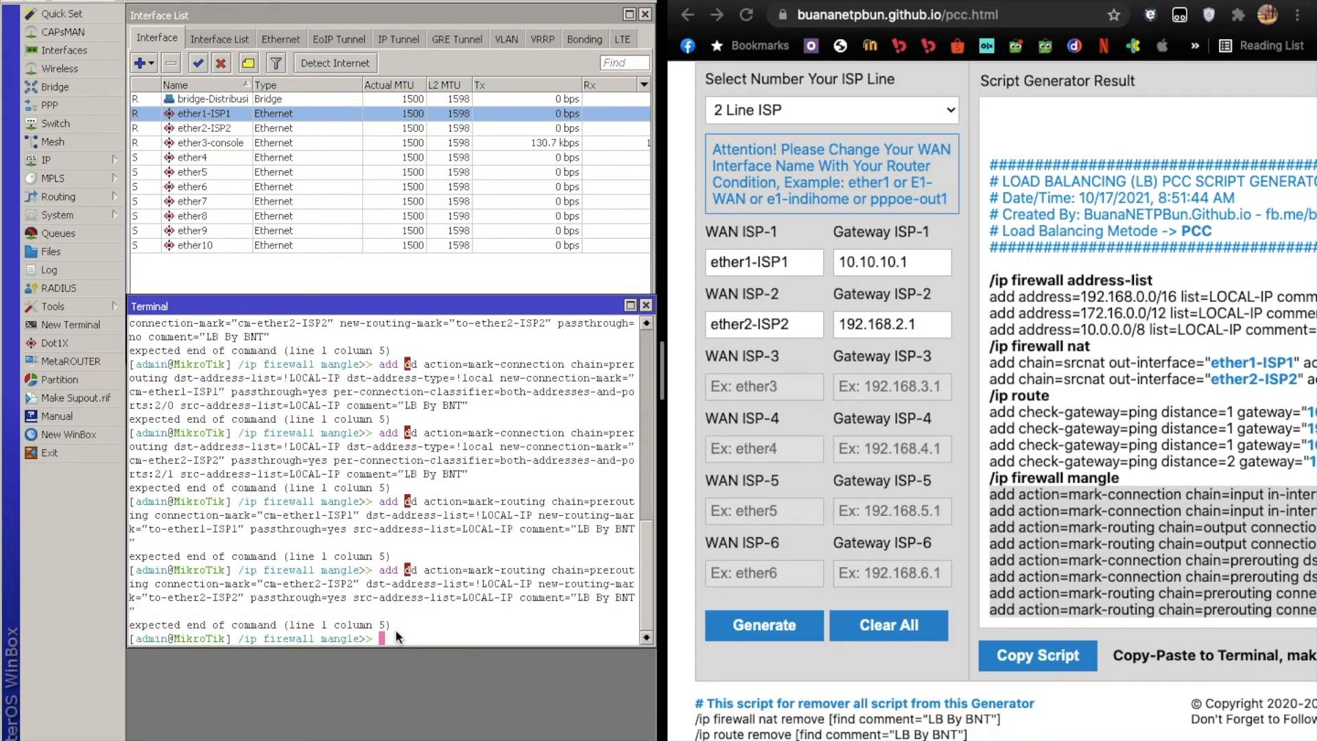
Retry copying the selected mangle add lines and pasting them at the terminal's mangle prompt.
{"action": "left_click", "coordinate": [1100, 520]}
{"action": "right_click", "coordinate": [1101, 520]}
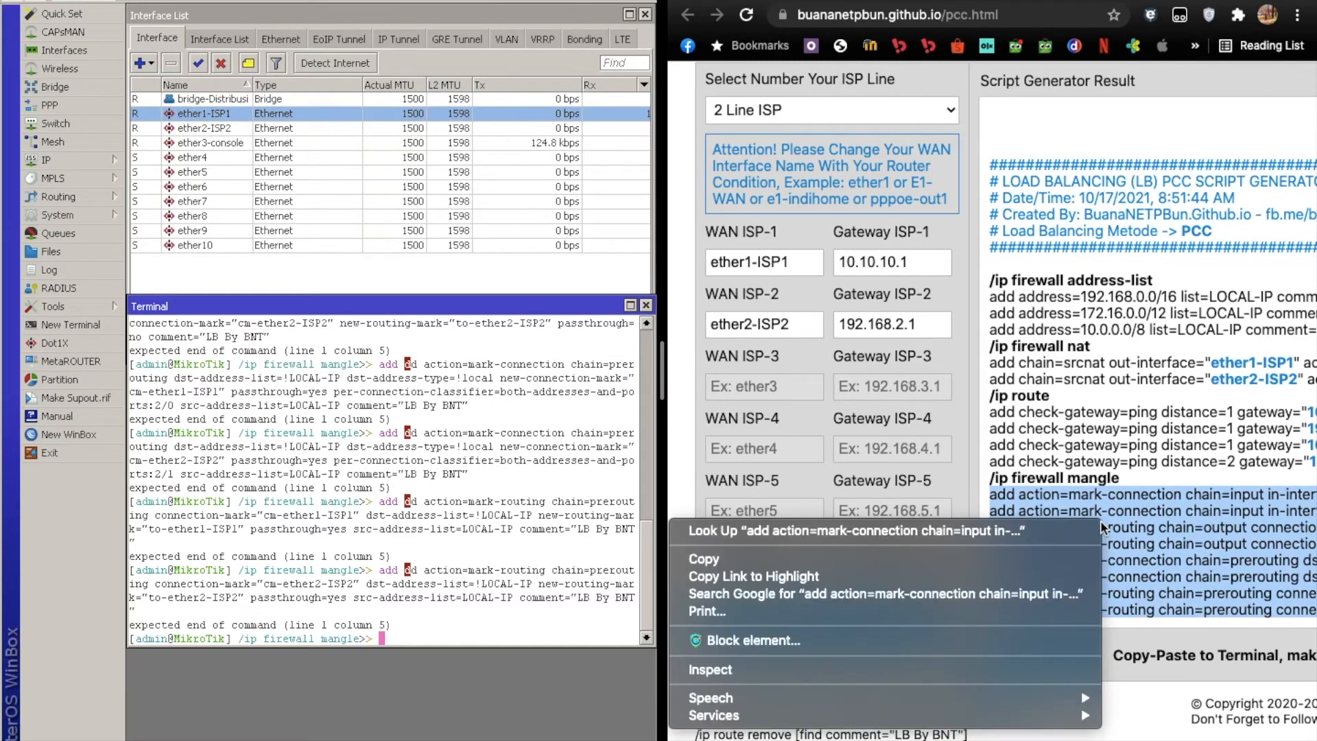
{"action": "left_click", "coordinate": [1007, 560]}
{"action": "left_click", "coordinate": [409, 642]}
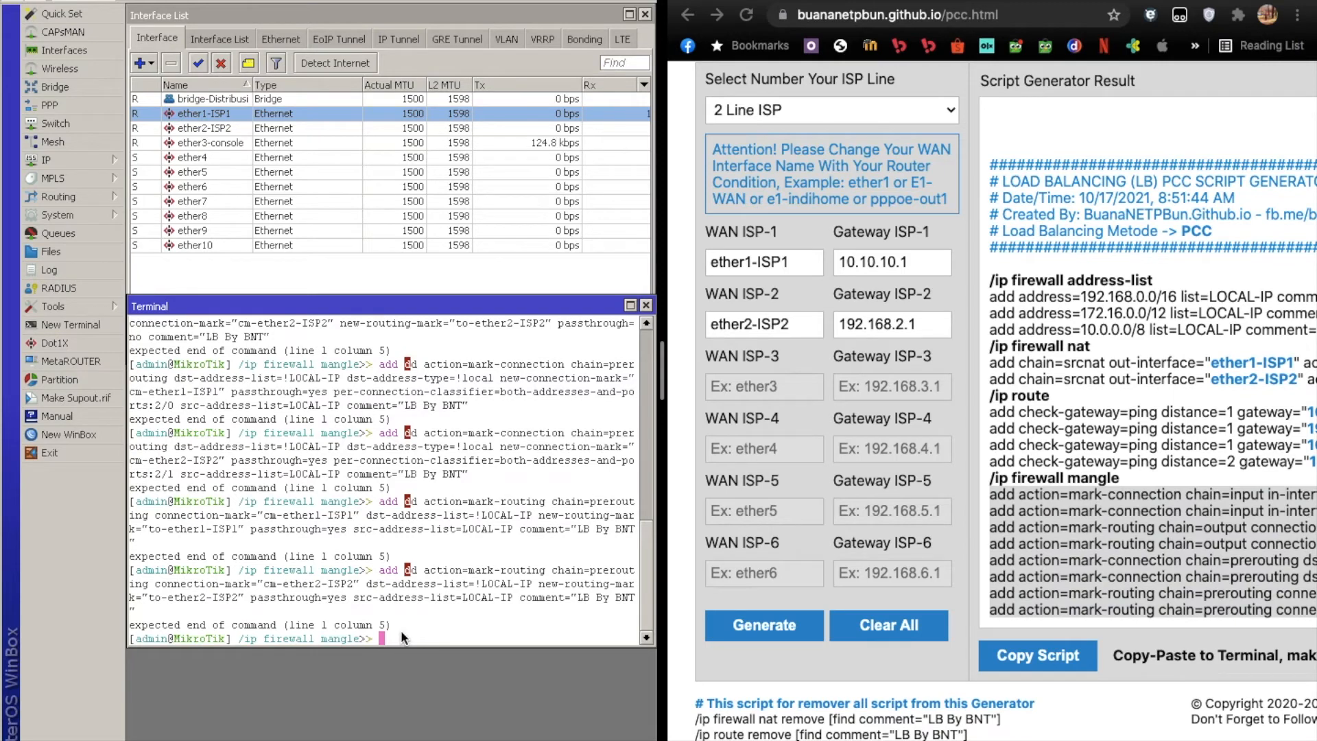
{"action": "right_click", "coordinate": [401, 630]}
{"action": "left_click", "coordinate": [424, 697]}
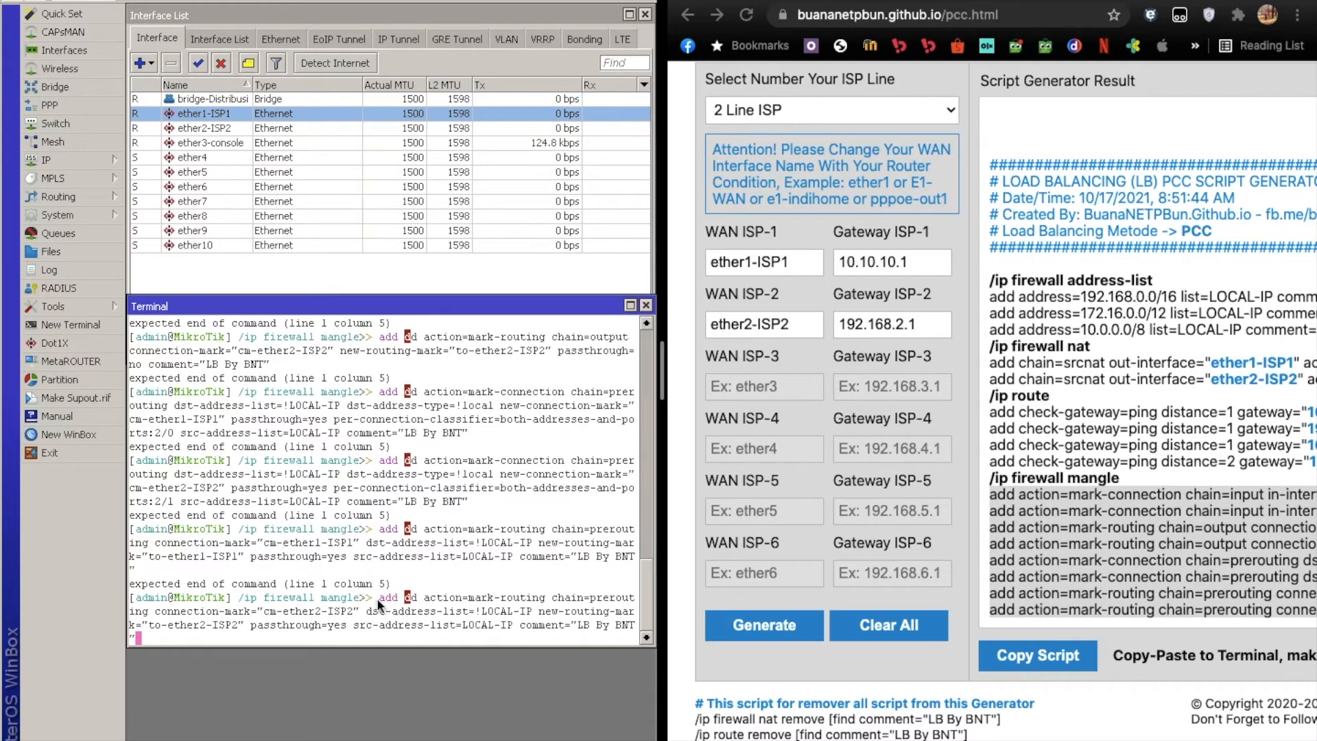
Replace the terminal with a fresh one and copy the script's entire mangle section, including its /ip firewall mangle heading.
{"action": "left_click", "coordinate": [645, 305]}
{"action": "left_click", "coordinate": [91, 324]}
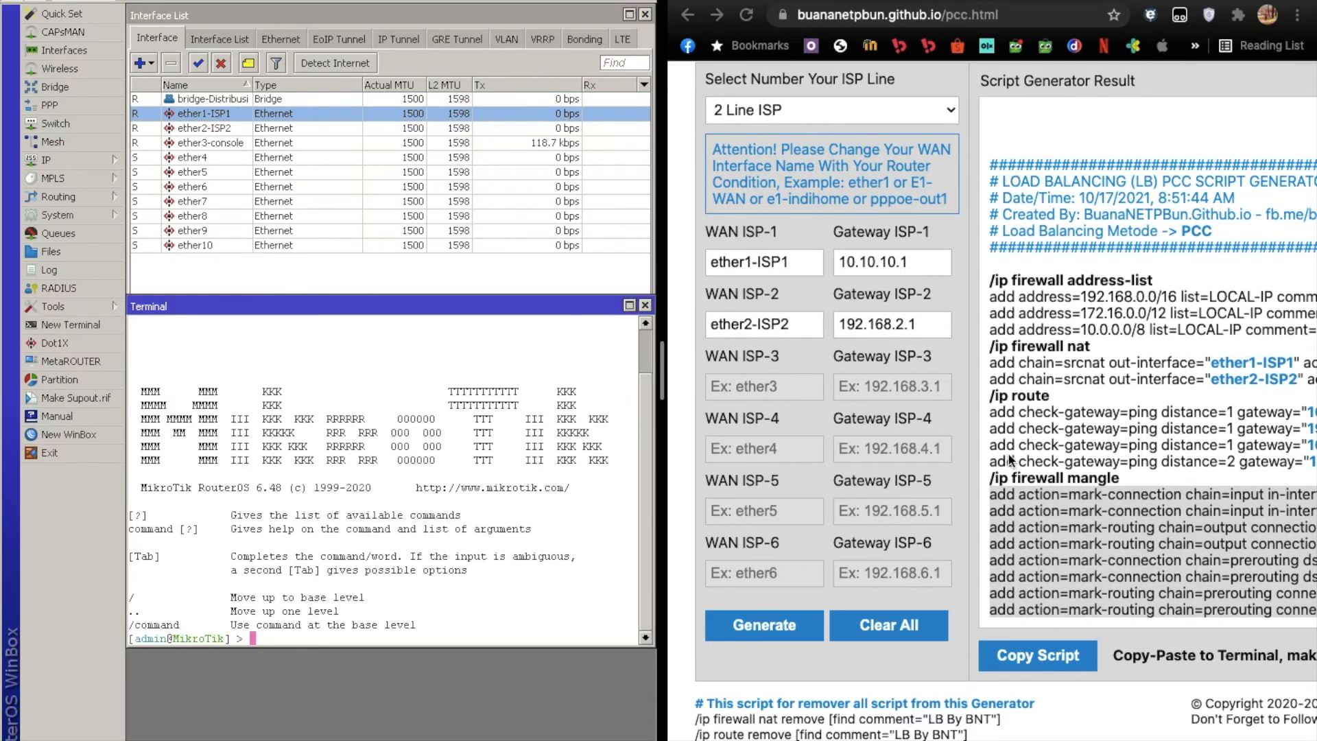
{"action": "left_click", "coordinate": [1068, 484]}
{"action": "left_click_drag", "start_coordinate": [990, 478], "coordinate": [1310, 607]}
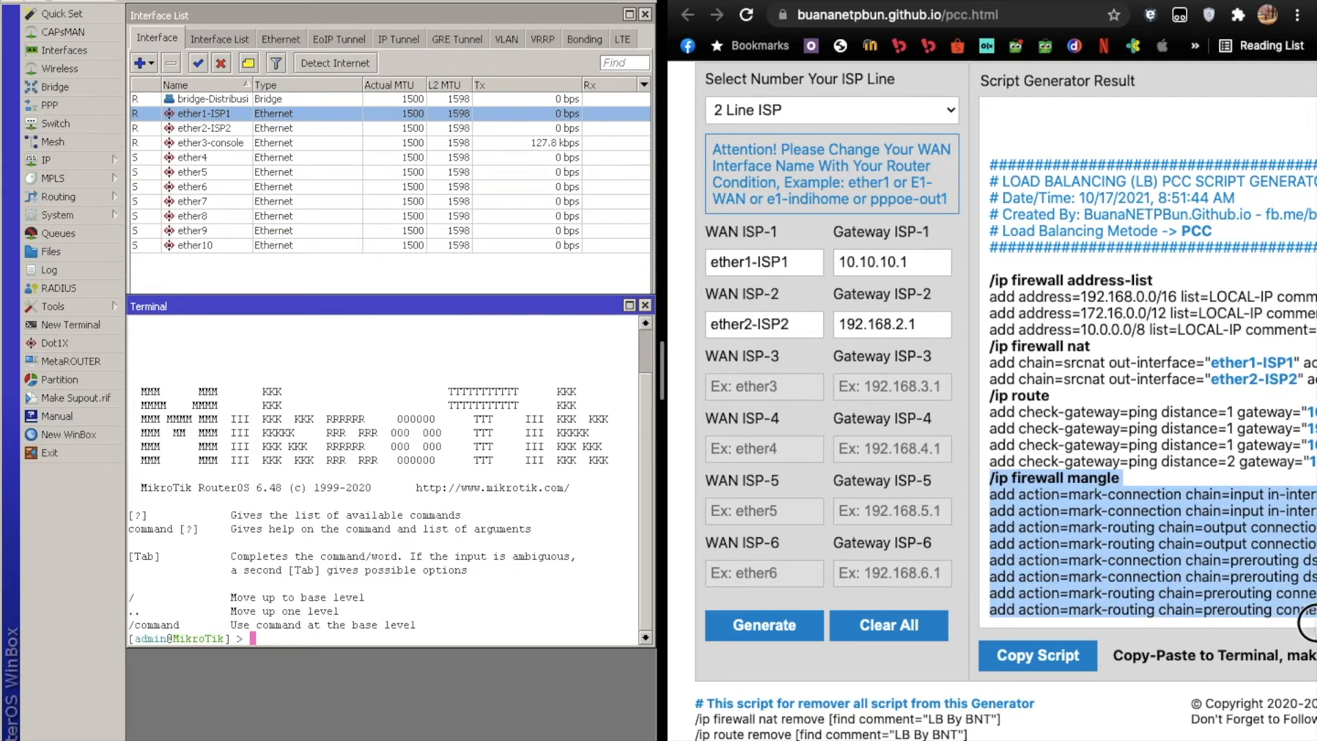
{"action": "left_click_drag", "start_coordinate": [1310, 608], "coordinate": [948, 609]}
{"action": "key", "text": "shift+Right"}
{"action": "key", "text": "shift+Right"}
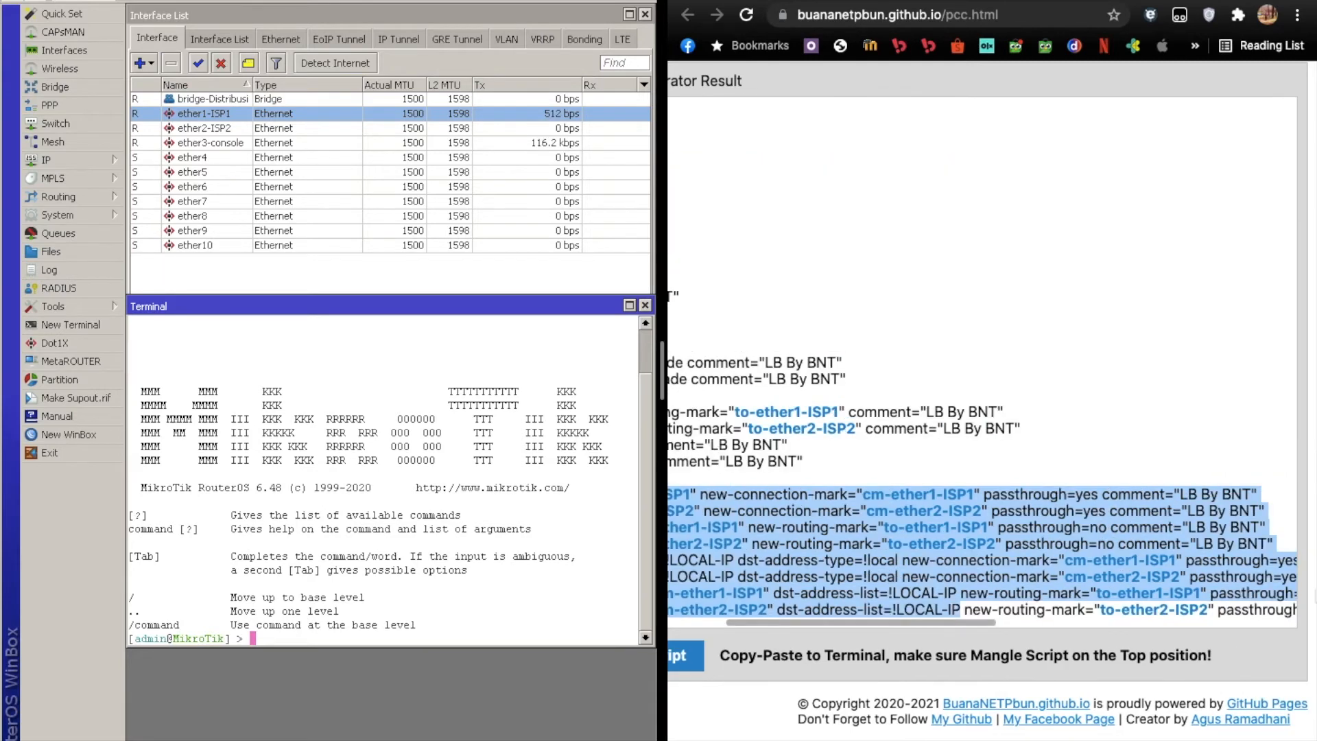
{"action": "key", "text": "shift+Down"}
{"action": "key", "text": "shift+Down"}
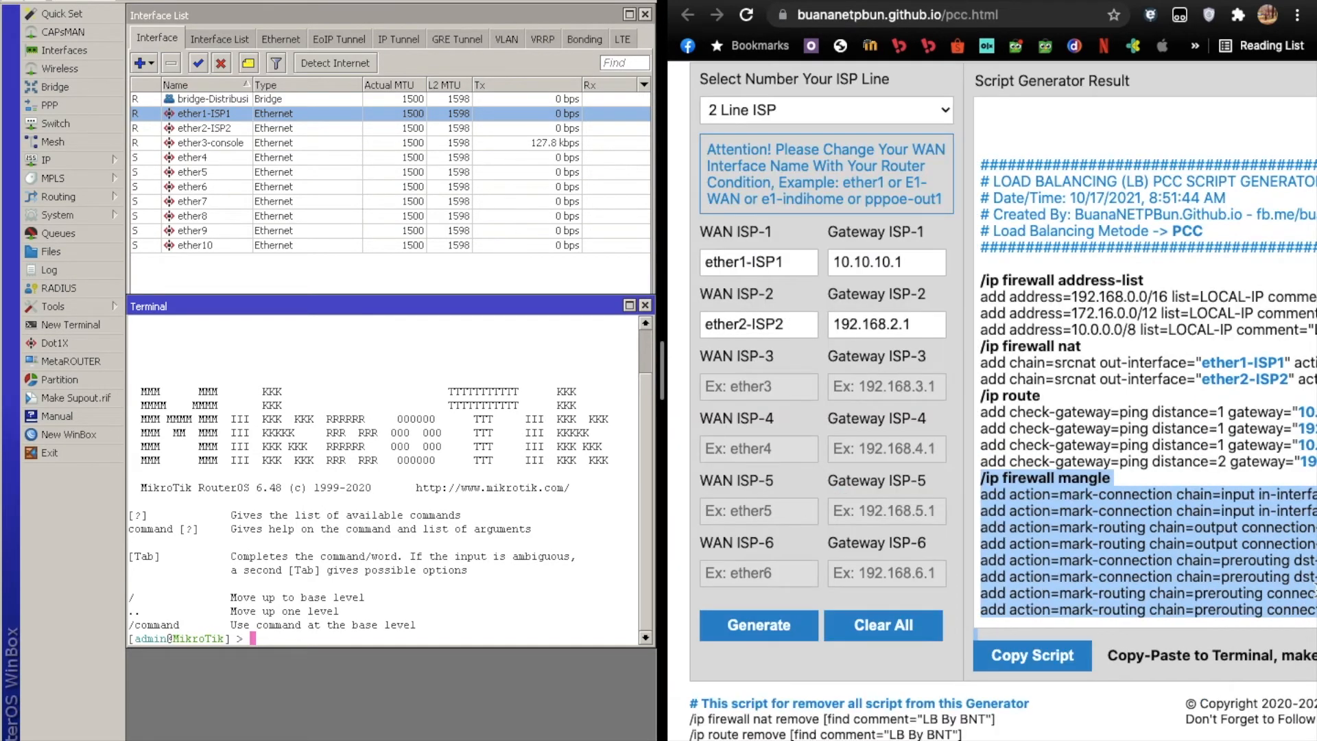
{"action": "scroll", "coordinate": [1227, 577], "scroll_direction": "right", "scroll_amount": 5}
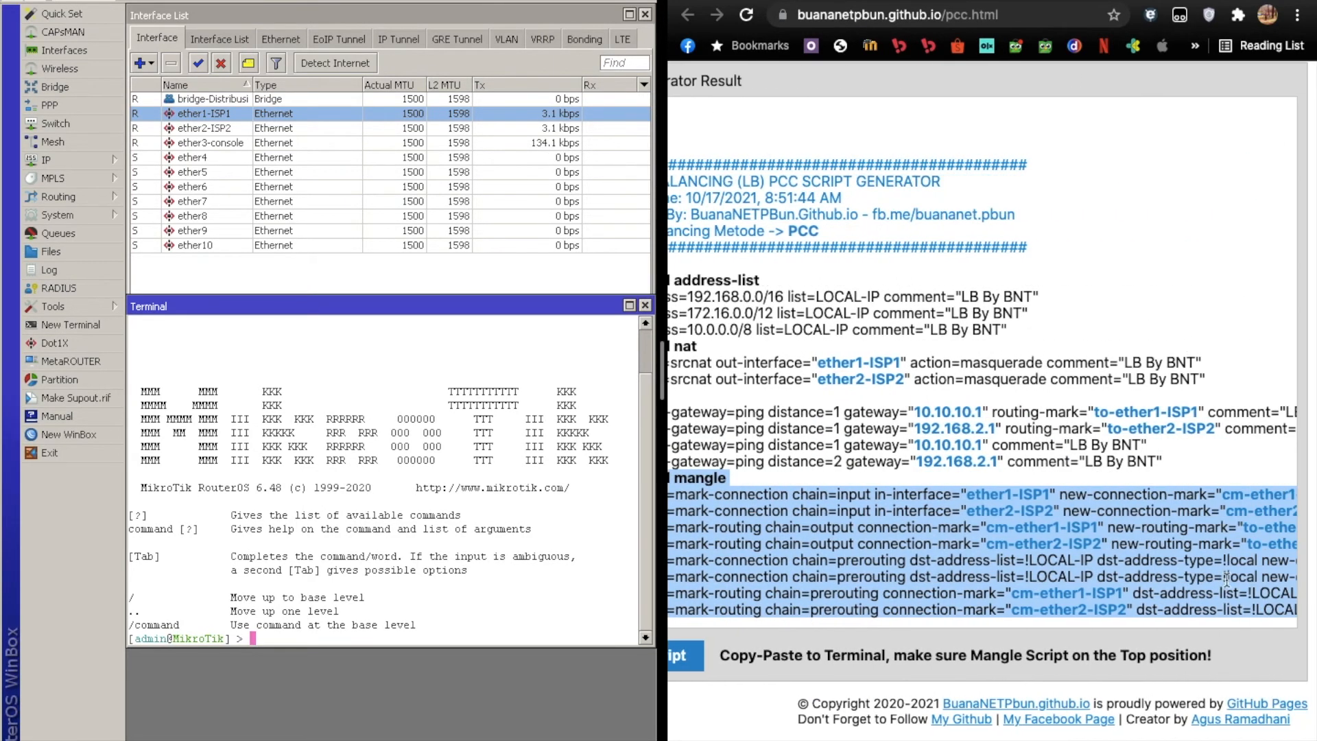
{"action": "scroll", "coordinate": [1227, 577], "scroll_direction": "right", "scroll_amount": 10}
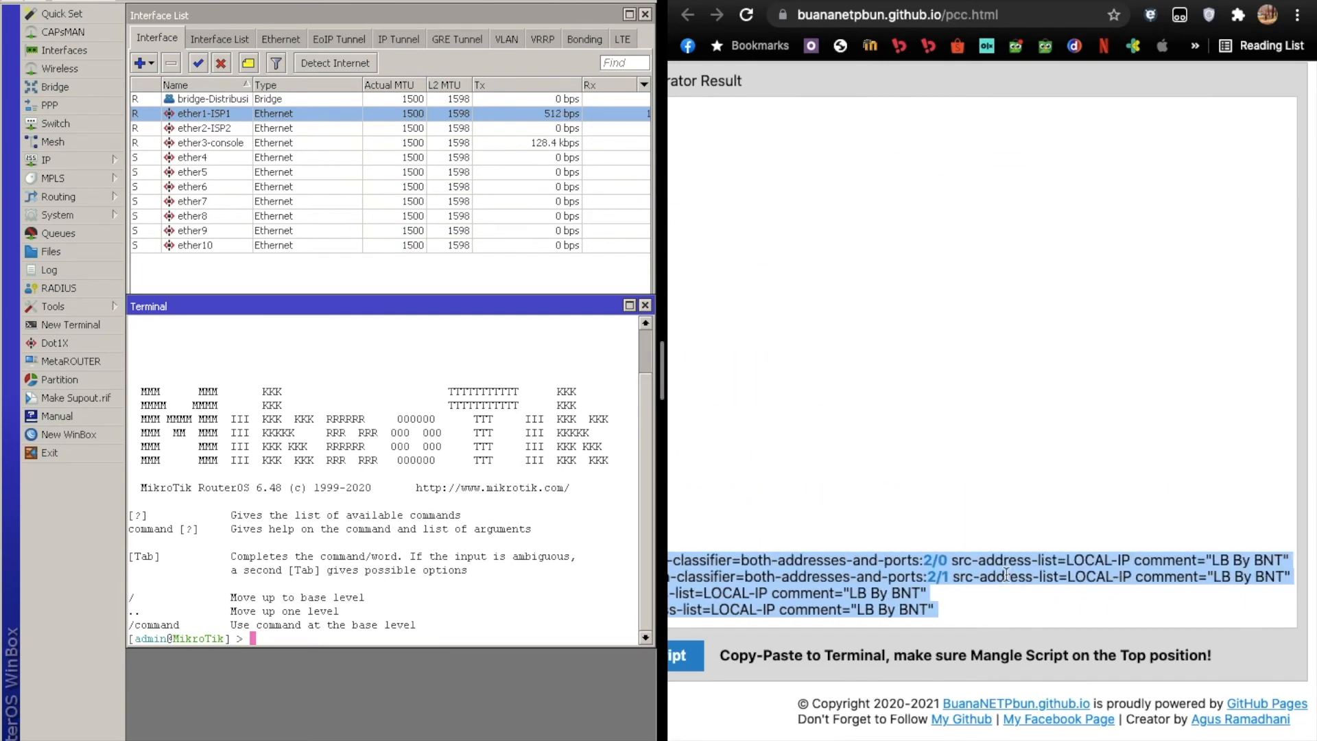
{"action": "right_click", "coordinate": [920, 565]}
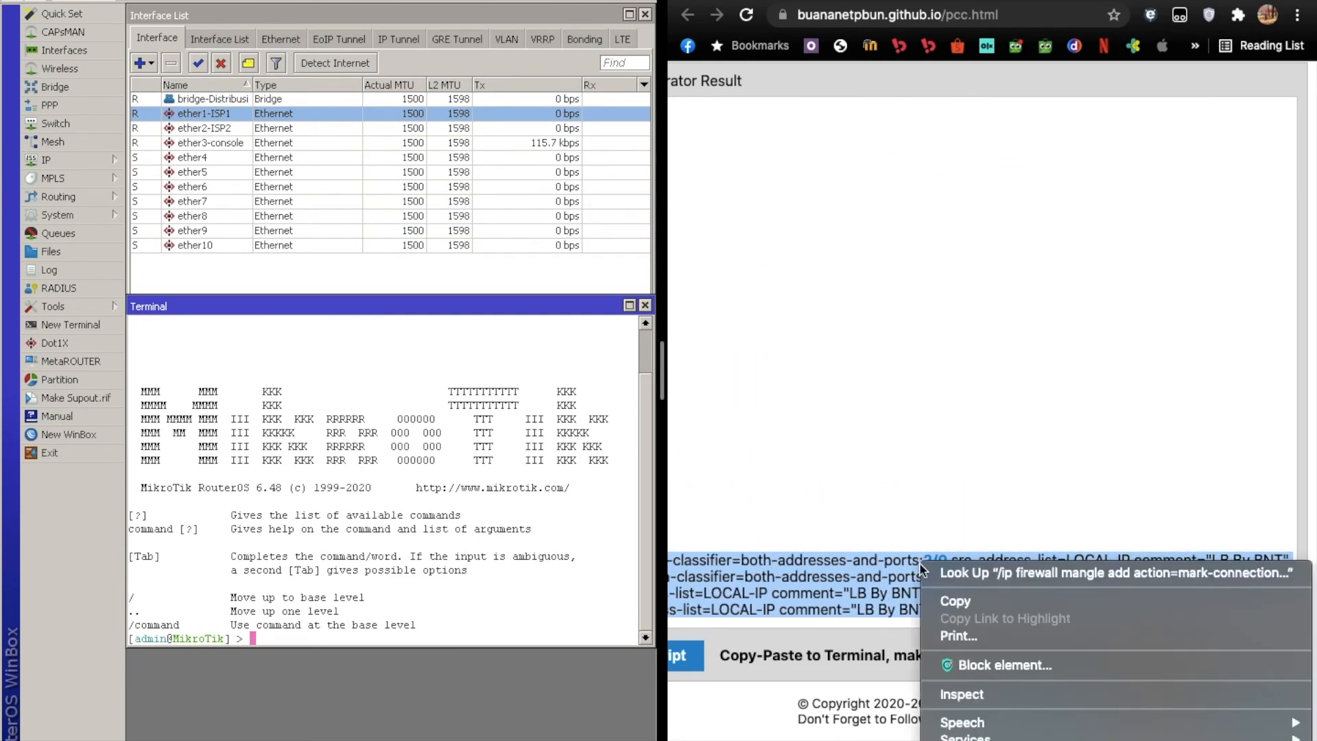
{"action": "left_click", "coordinate": [1063, 513]}
Paste the copied mangle section into the new terminal and run all its lines.
{"action": "left_click", "coordinate": [441, 632]}
{"action": "right_click", "coordinate": [441, 632]}
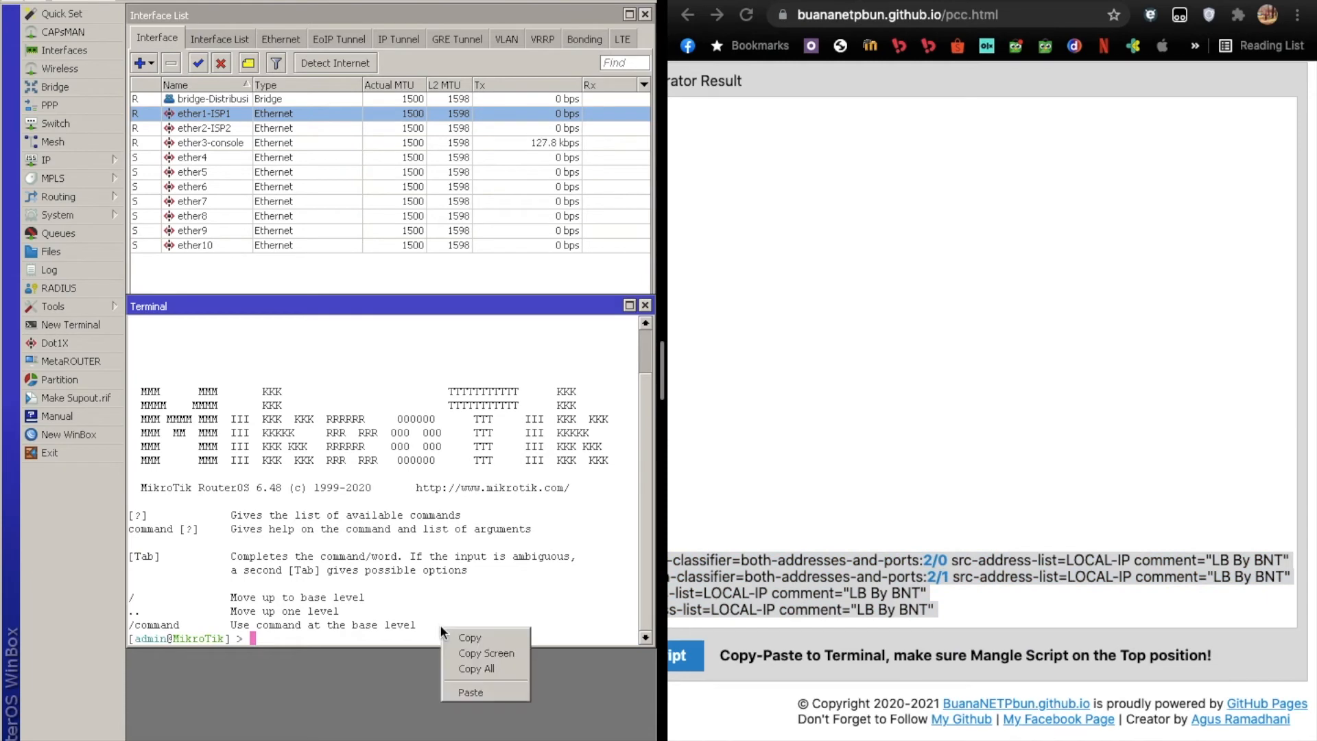
{"action": "left_click", "coordinate": [468, 689]}
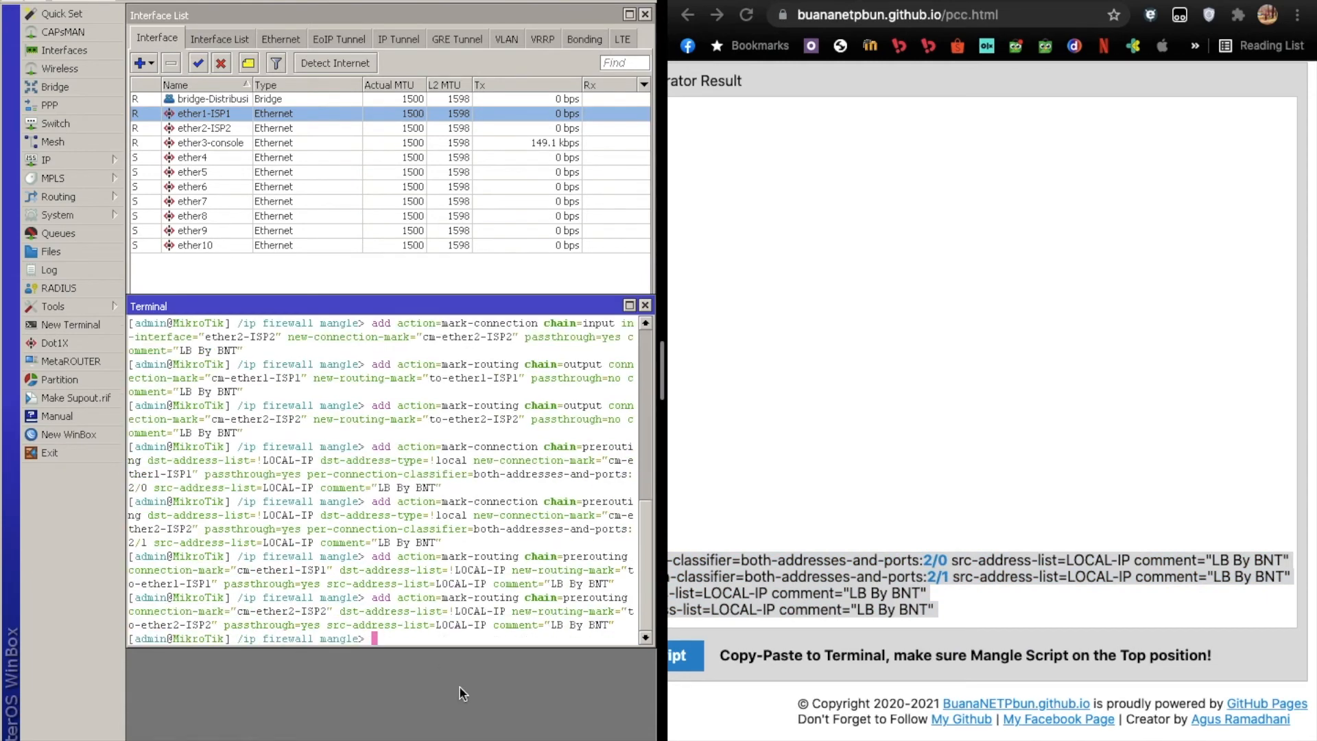
{"action": "key", "text": "Return"}
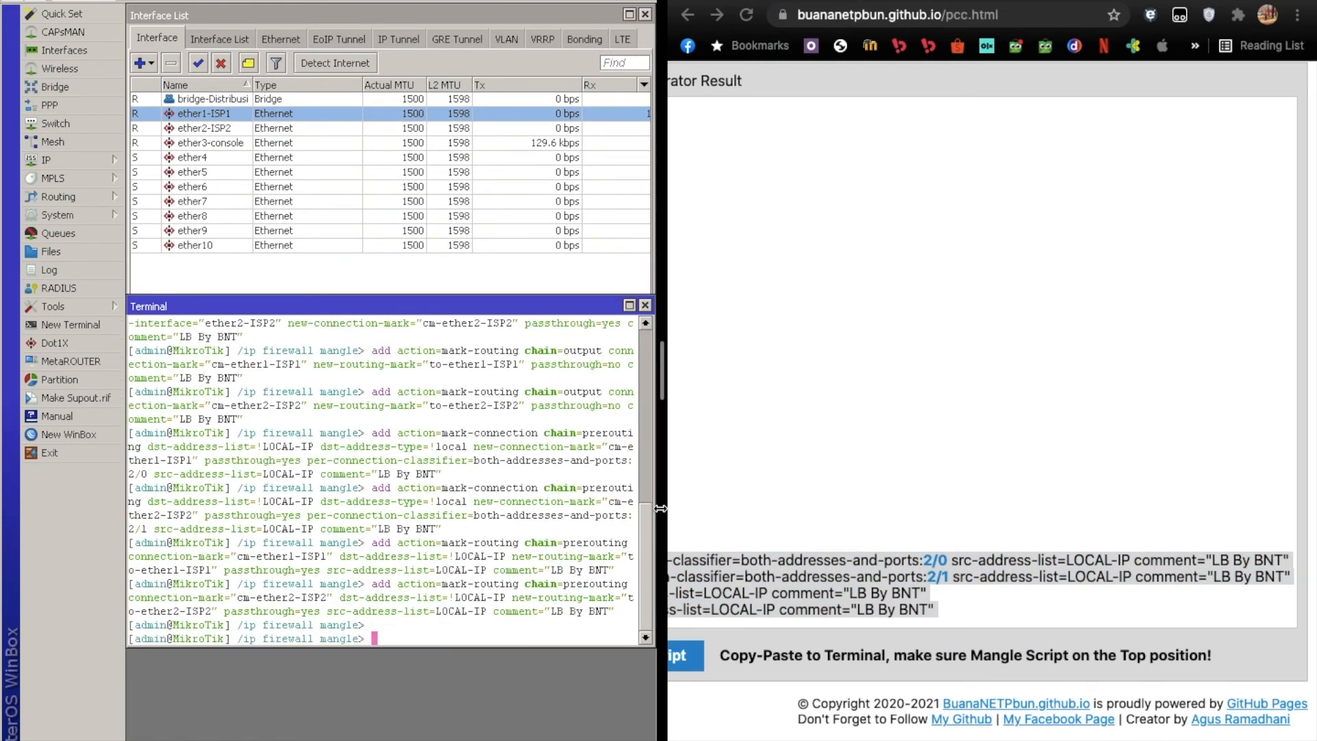
Check the firewall's mangle rules for the entries commented "LB By BNT" and close the Firewall window.
{"action": "scroll", "coordinate": [889, 504], "scroll_direction": "left", "scroll_amount": 10}
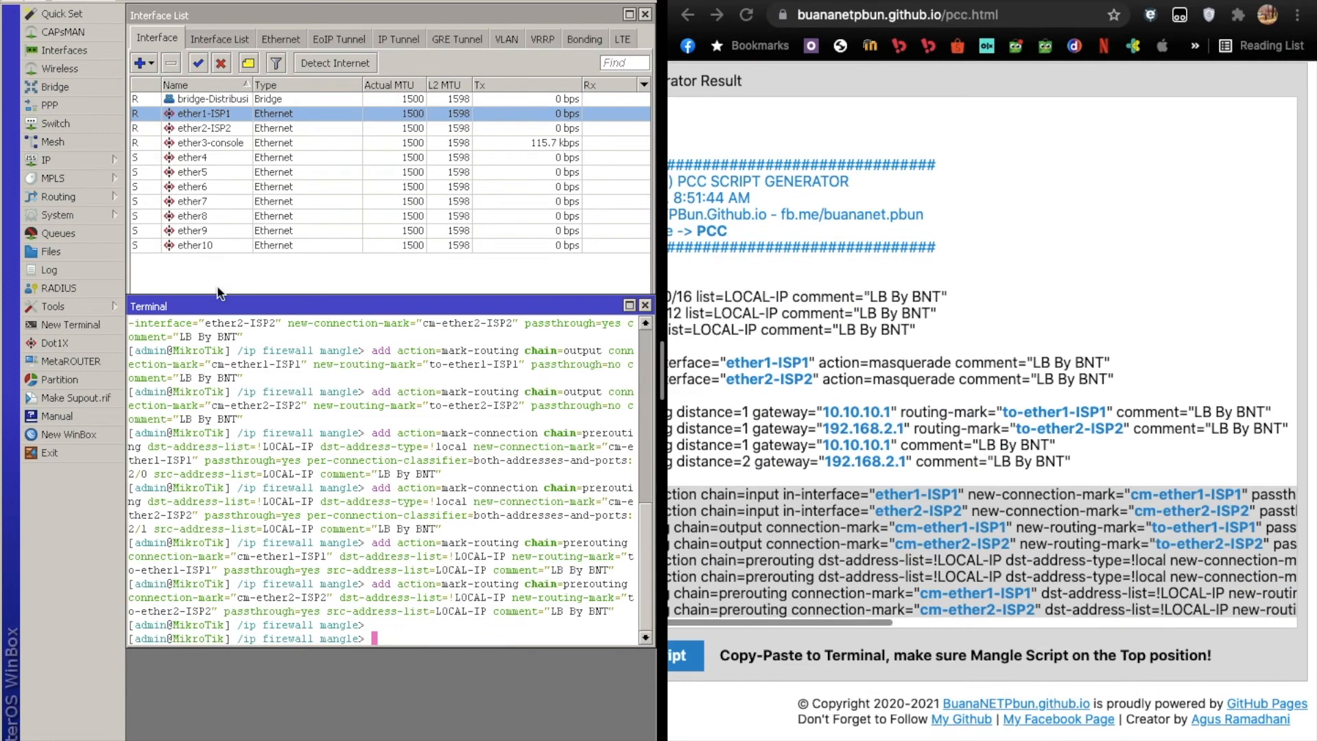
{"action": "left_click", "coordinate": [81, 160]}
{"action": "left_click", "coordinate": [189, 305]}
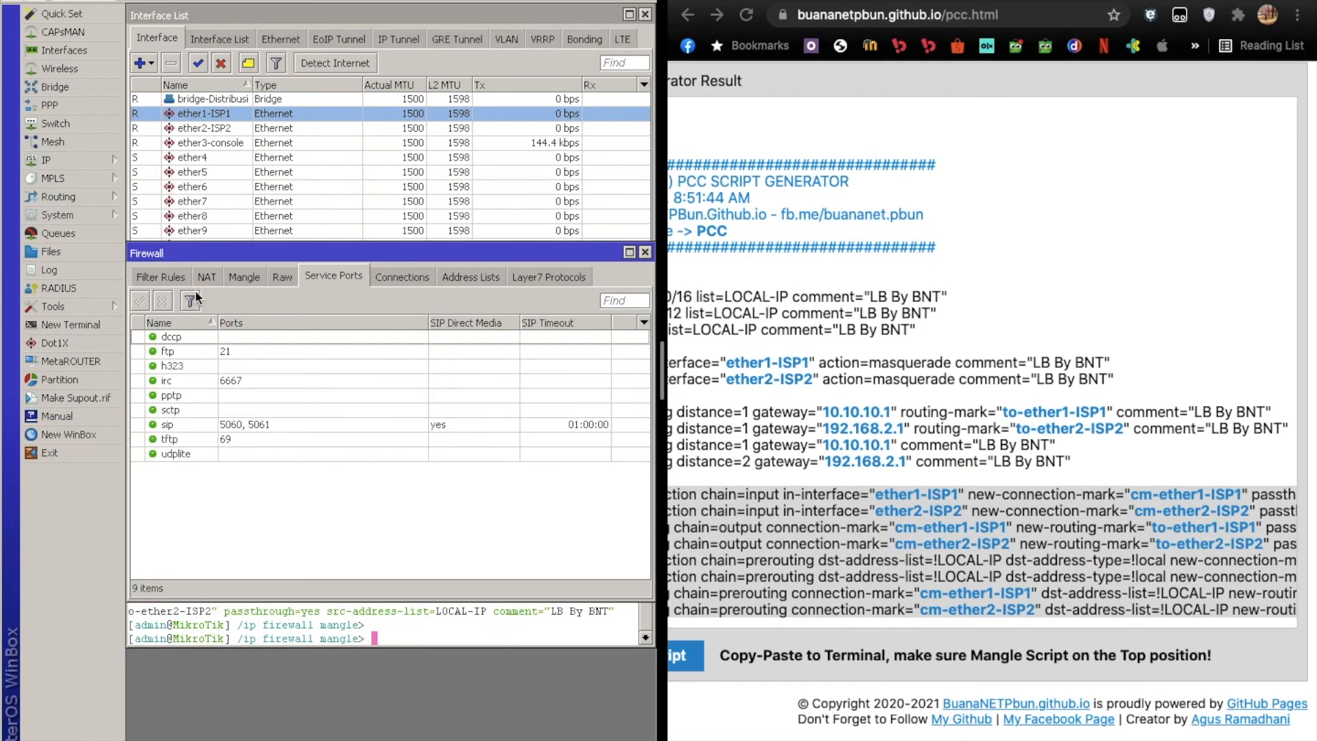
{"action": "left_click", "coordinate": [246, 275]}
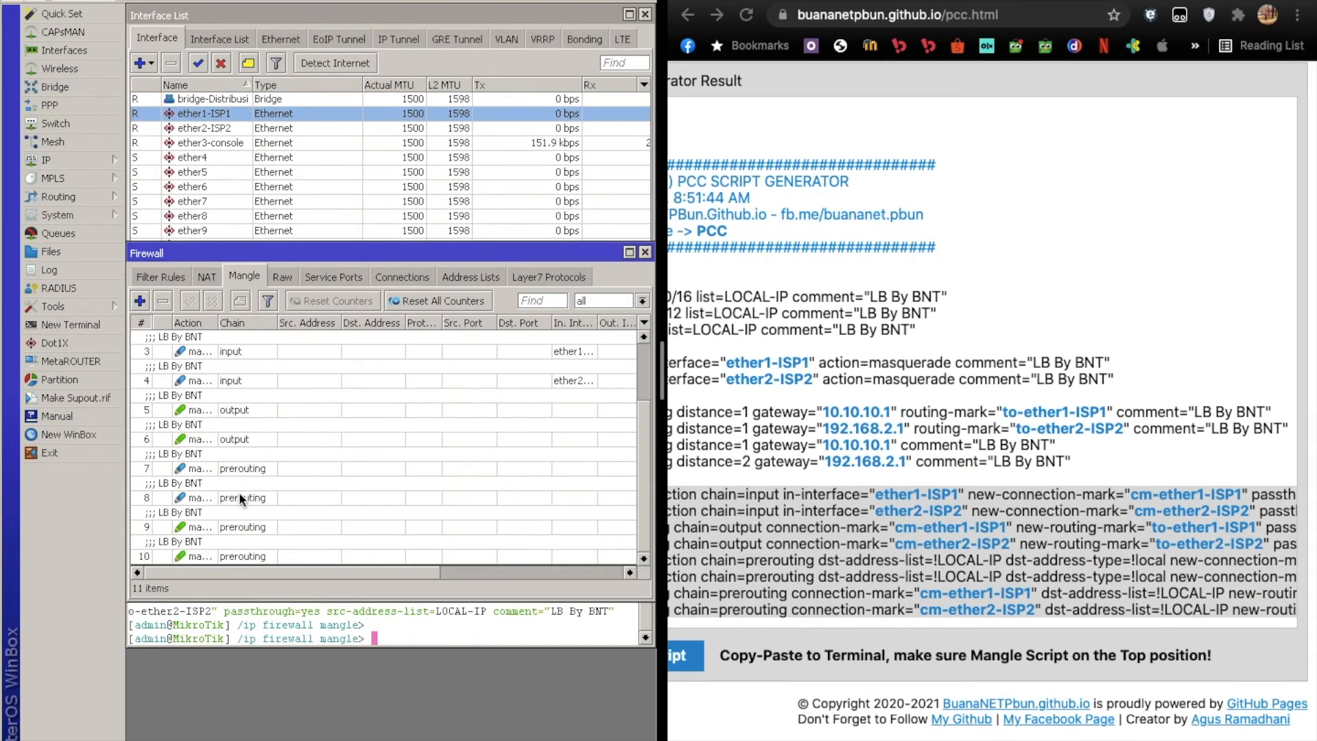
{"action": "left_click", "coordinate": [645, 253]}
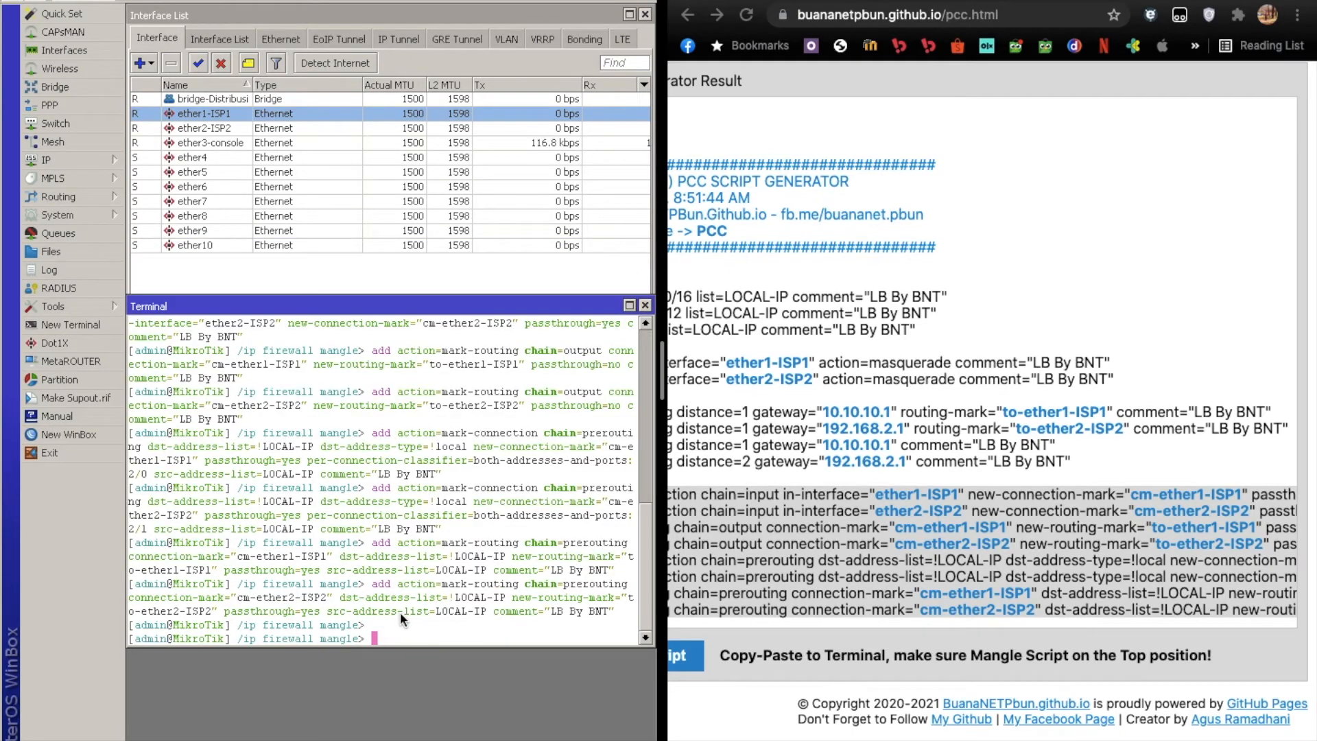
Return the terminal to the base level with / and run the script's /ip firewall address-list section copied from the generator page.
{"action": "type", "text": "/"}
{"action": "key", "text": "Return"}
{"action": "scroll", "coordinate": [856, 258], "scroll_direction": "left", "scroll_amount": 5}
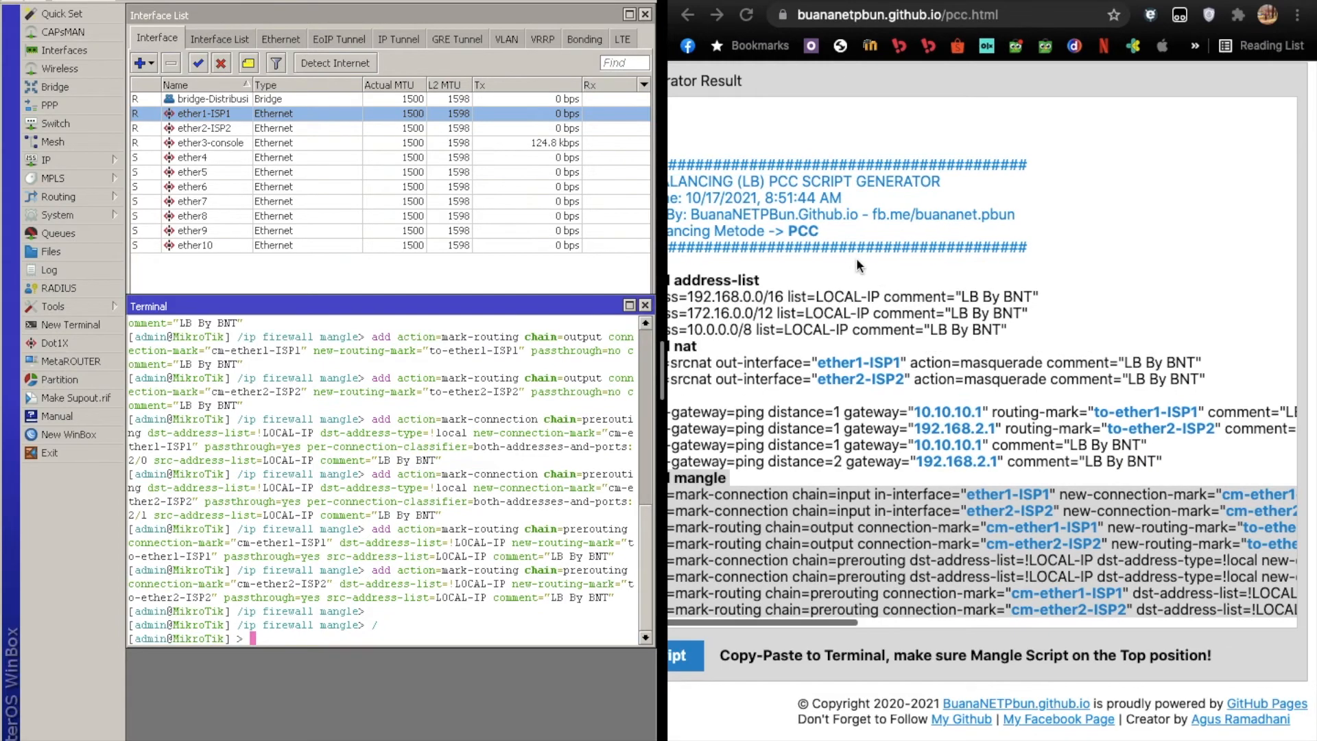
{"action": "left_click_drag", "start_coordinate": [886, 282], "coordinate": [1301, 329]}
{"action": "key", "text": "super+c"}
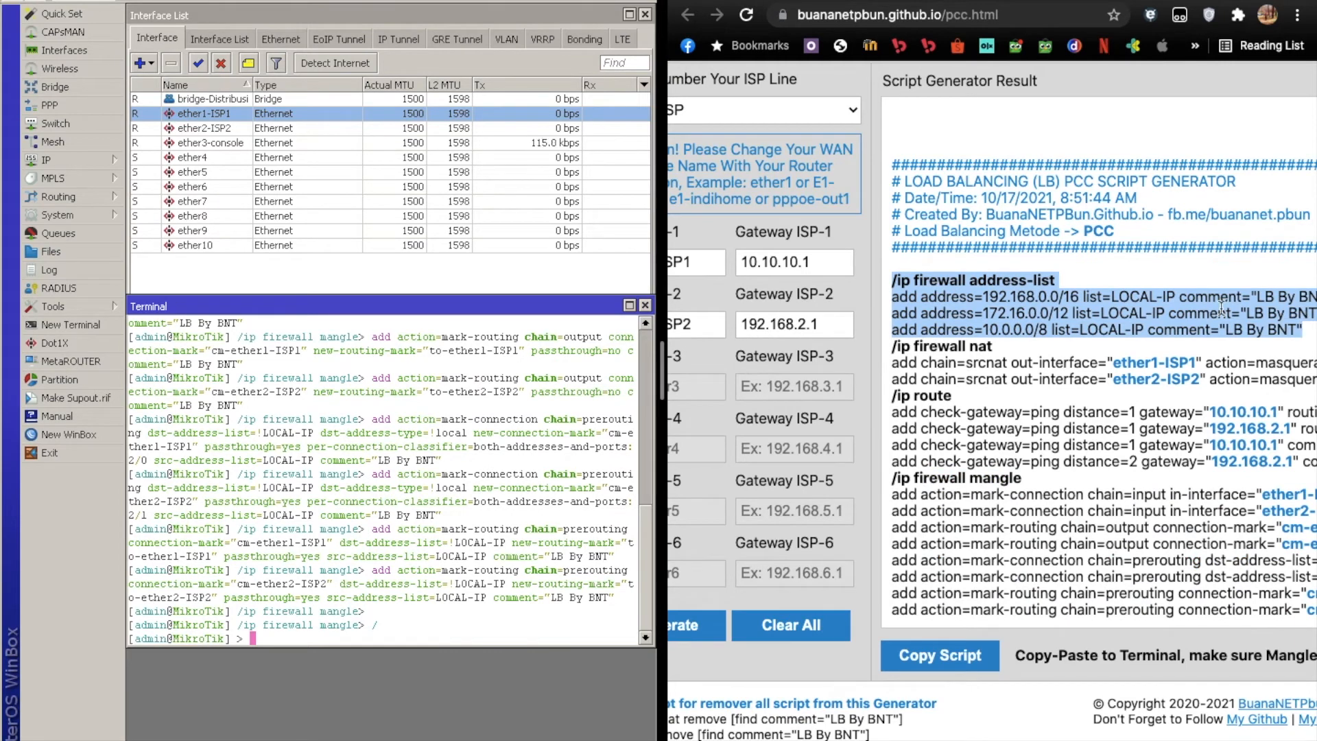
{"action": "right_click", "coordinate": [1220, 306]}
{"action": "left_click", "coordinate": [1157, 349]}
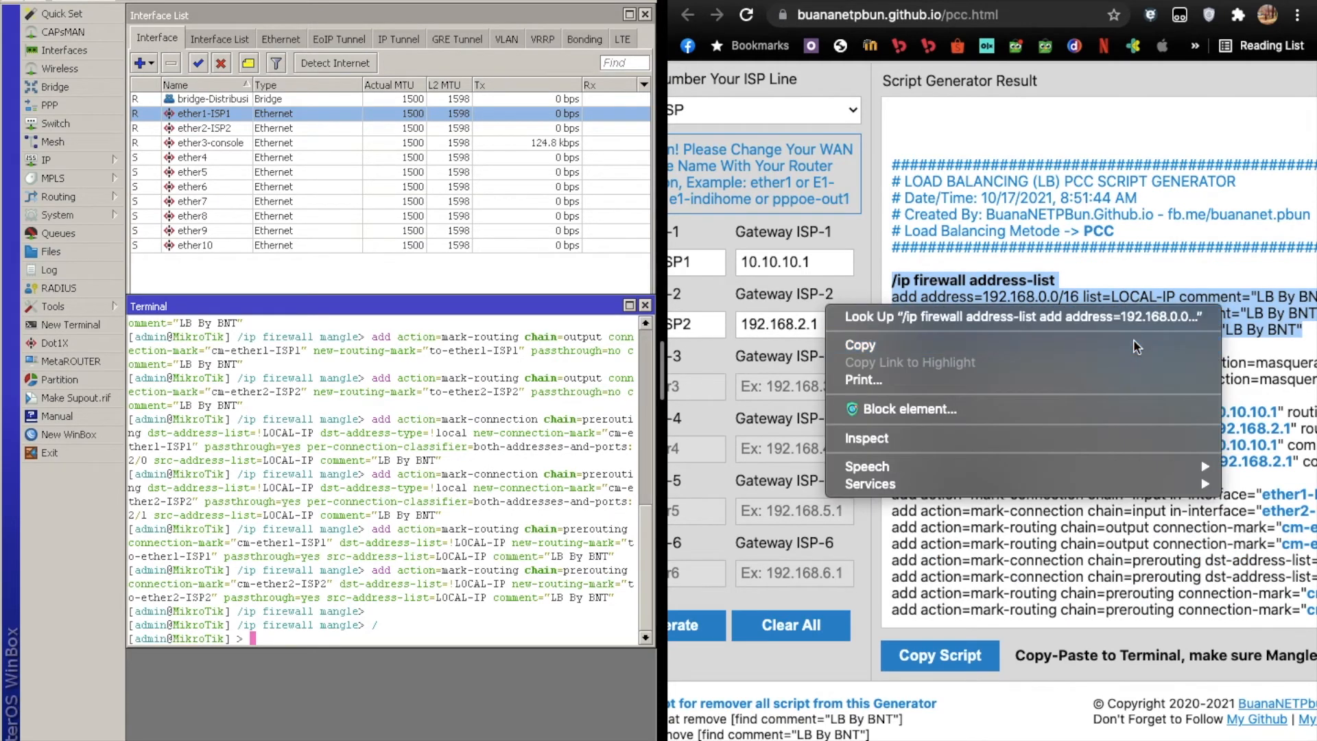
{"action": "left_click", "coordinate": [283, 637]}
{"action": "right_click", "coordinate": [281, 637]}
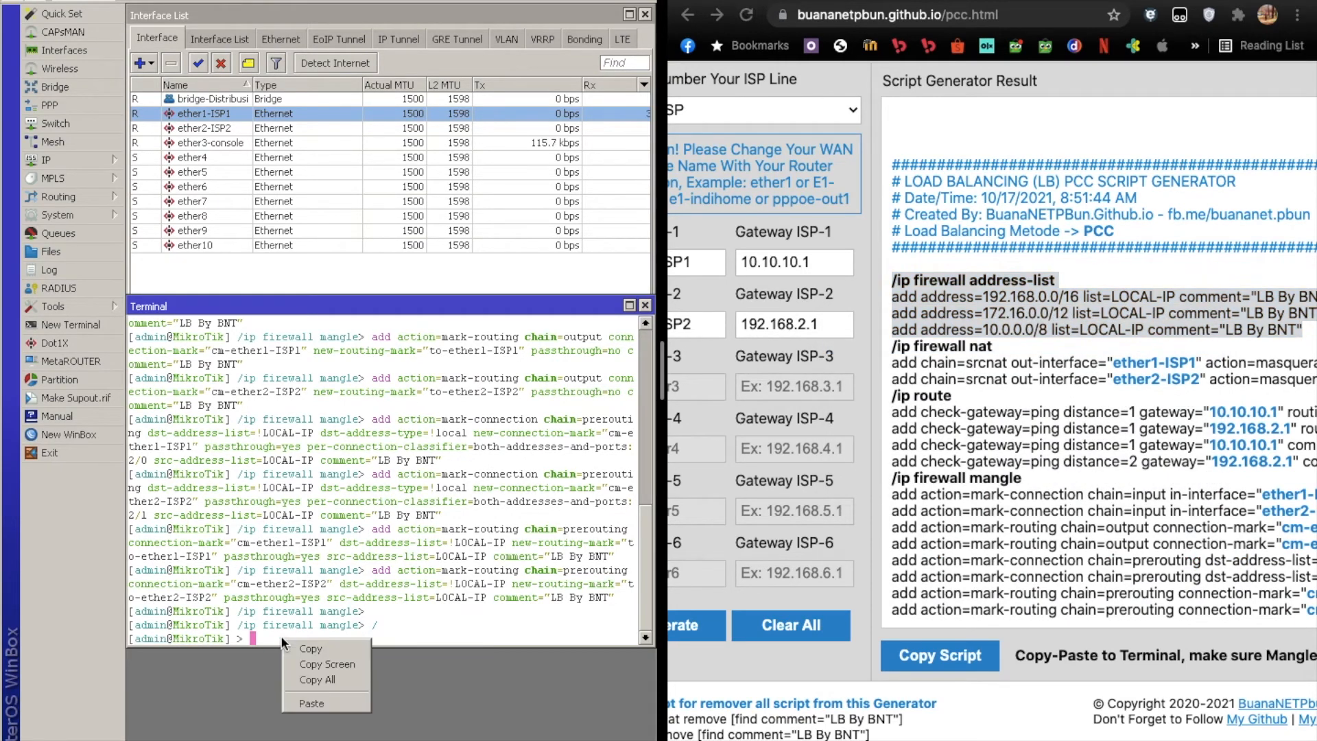
{"action": "left_click", "coordinate": [309, 705]}
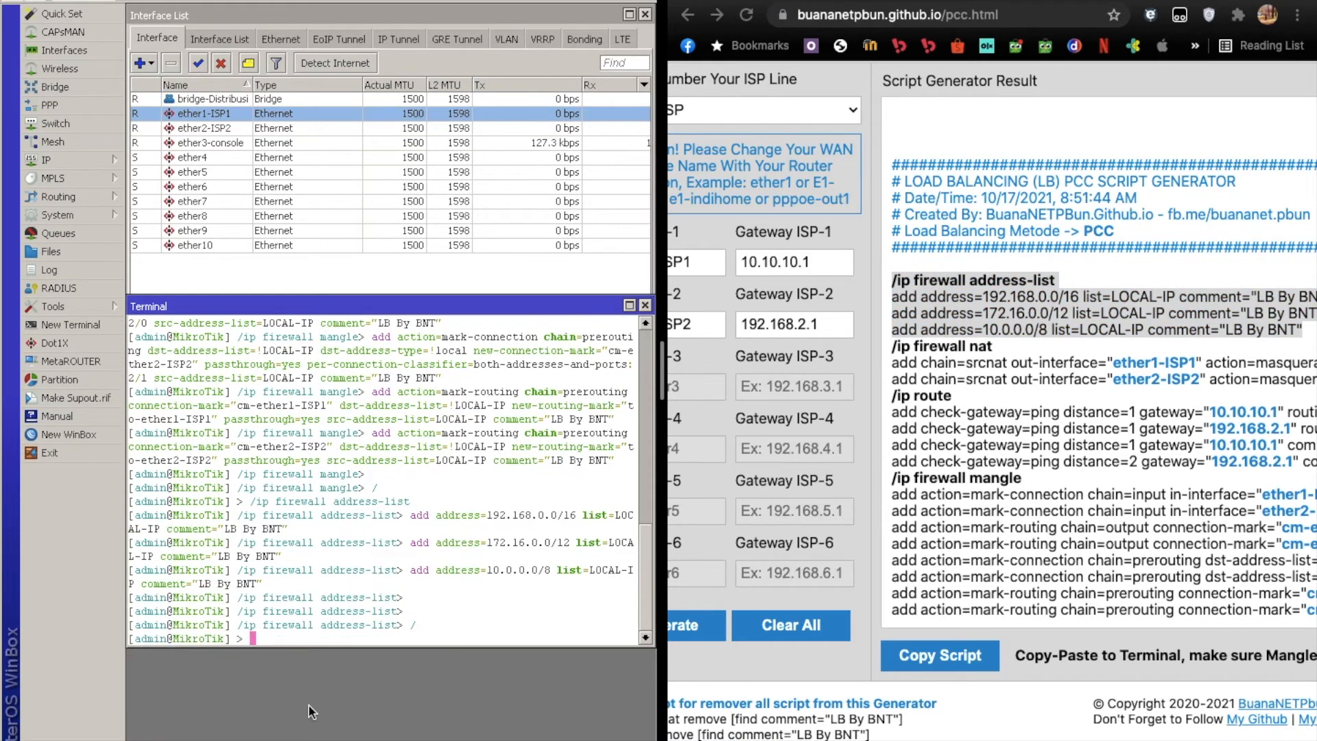
Check the firewall's address lists for the LOCAL-IP entries commented "LB By BNT" and close the Firewall window.
{"action": "left_click", "coordinate": [82, 161]}
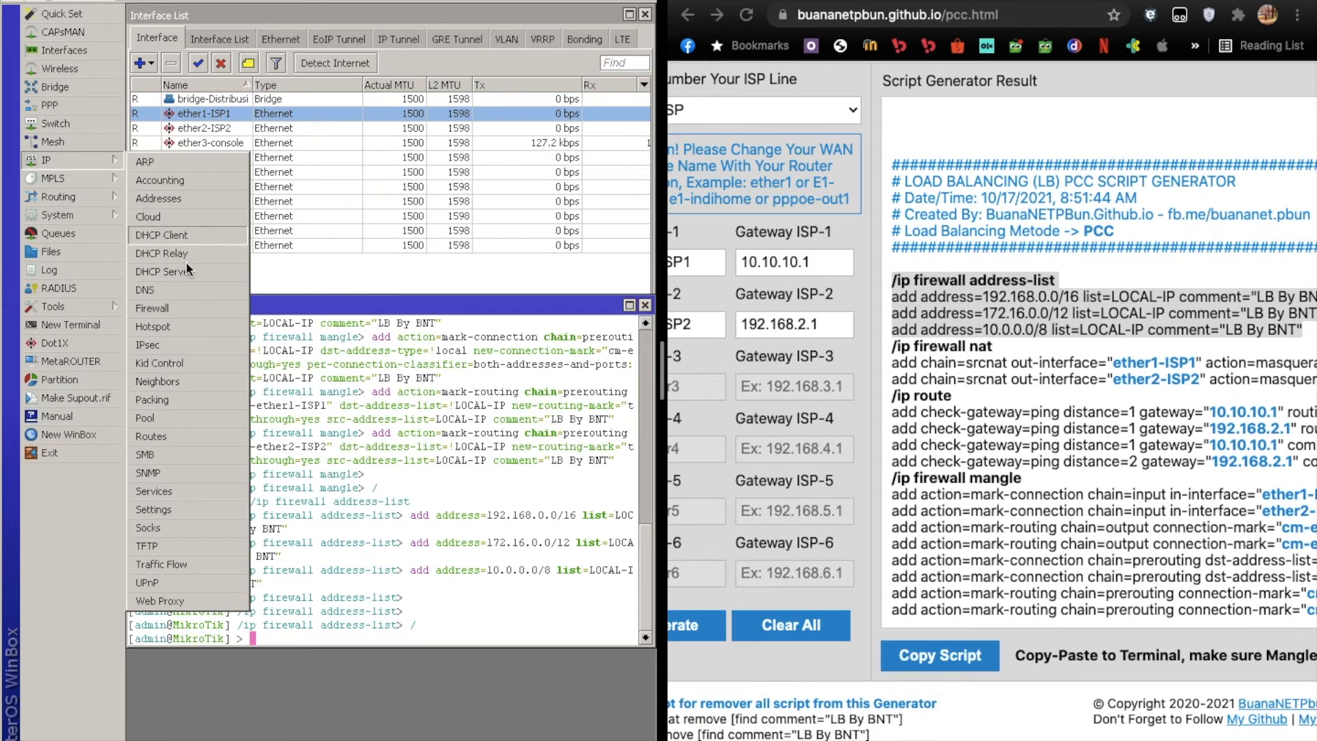
{"action": "left_click", "coordinate": [187, 308]}
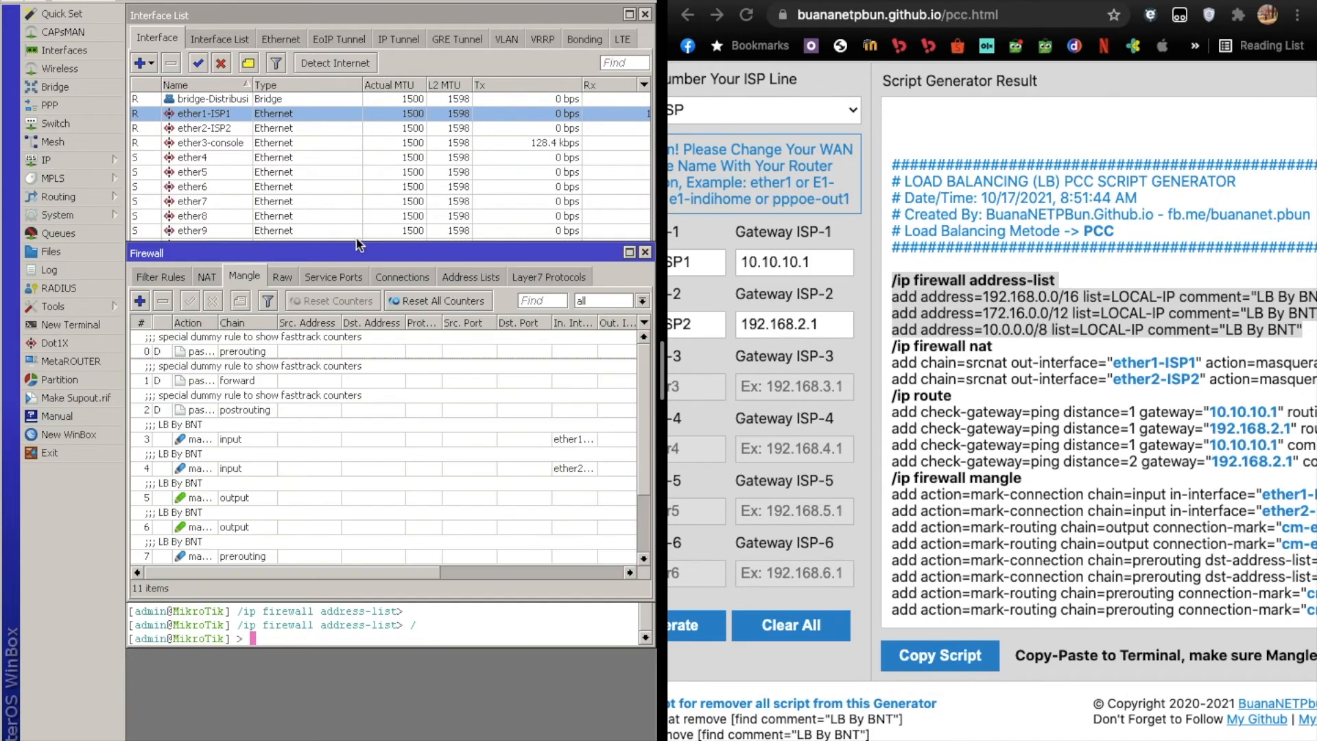
{"action": "left_click", "coordinate": [469, 278]}
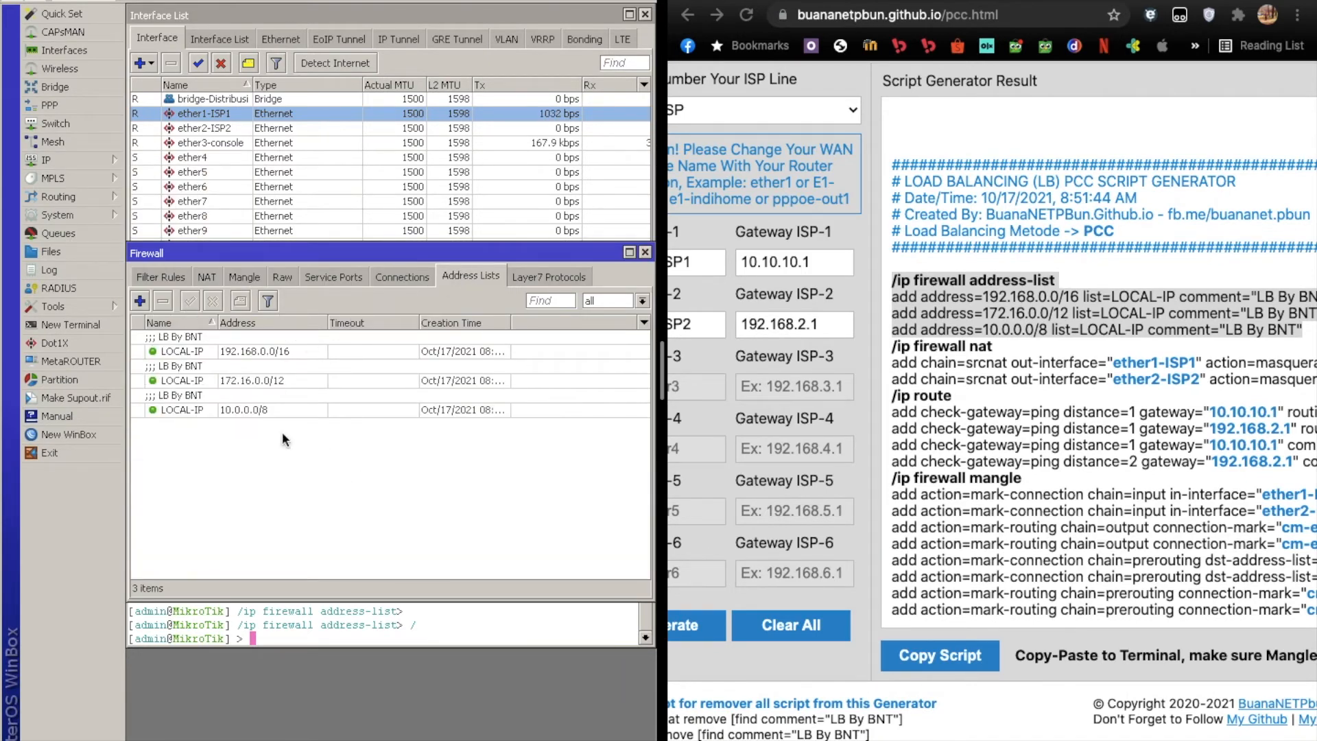
{"action": "left_click", "coordinate": [244, 410]}
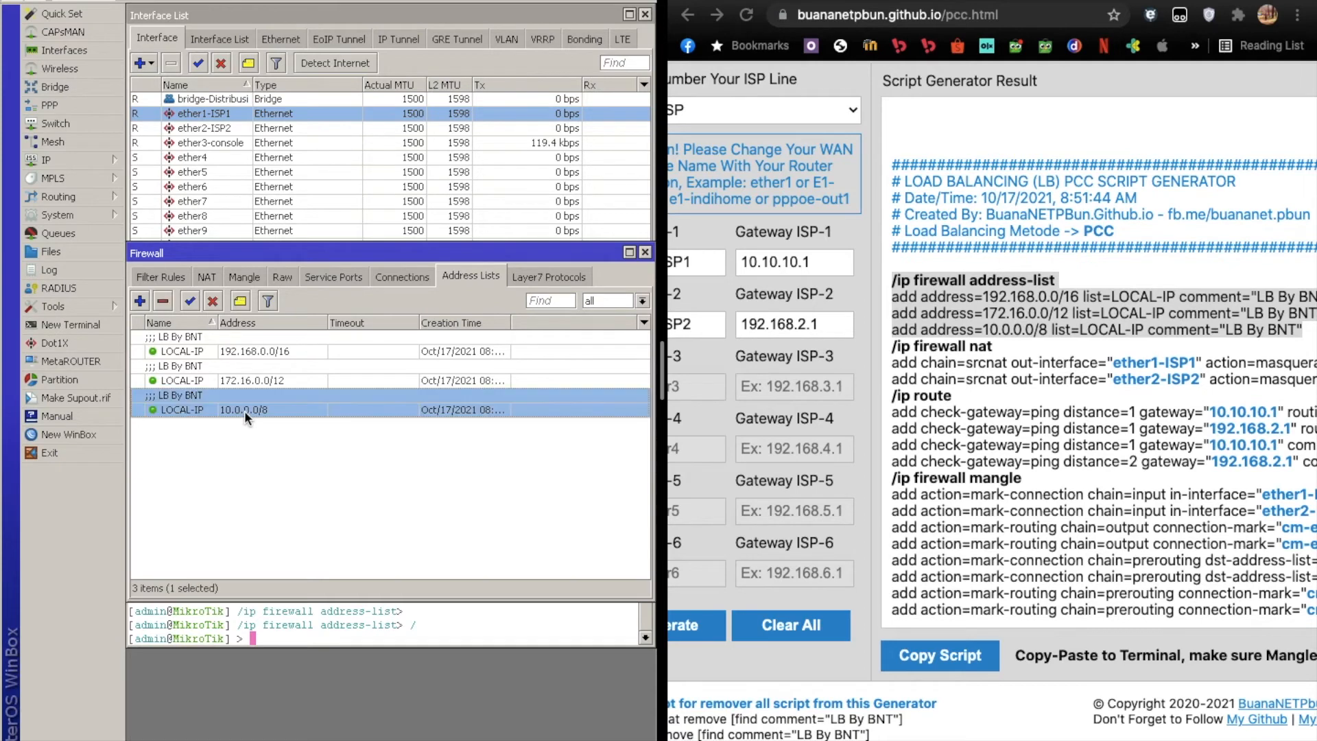
{"action": "left_click", "coordinate": [263, 358]}
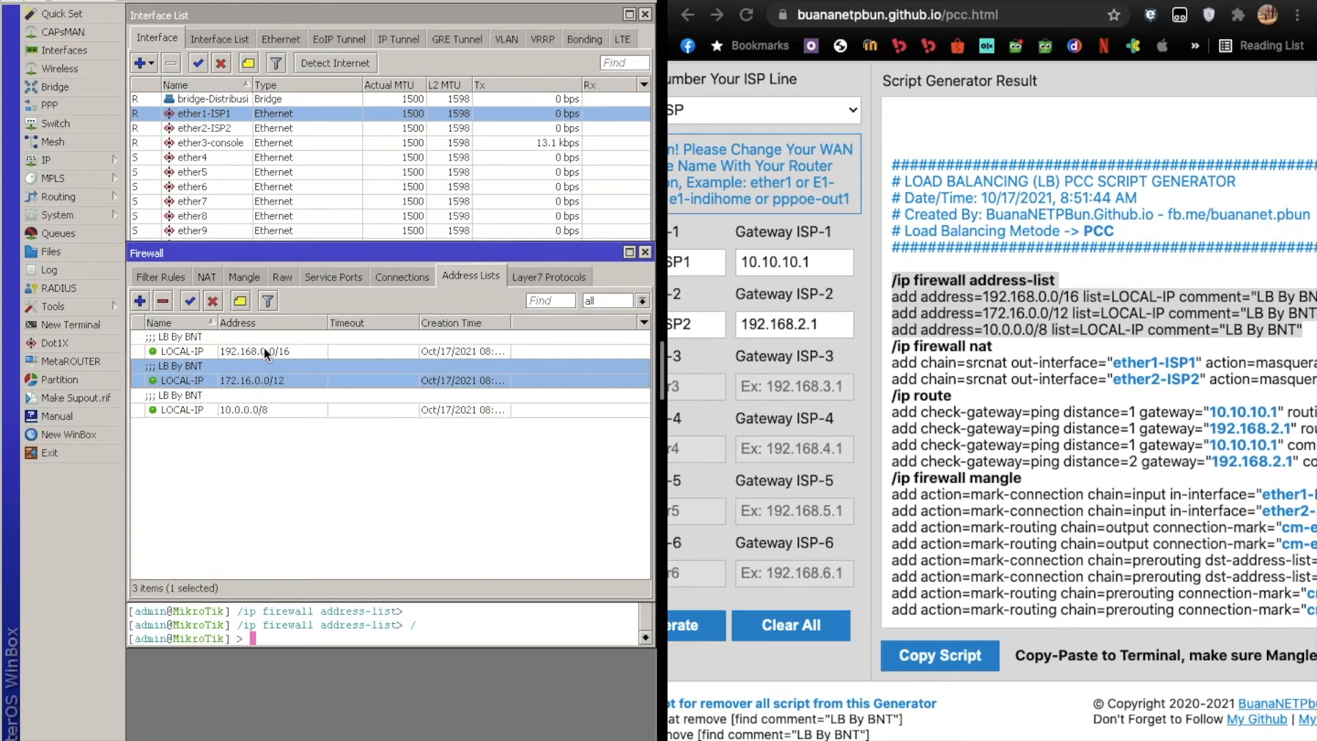
{"action": "left_click", "coordinate": [263, 347]}
{"action": "left_click", "coordinate": [645, 251]}
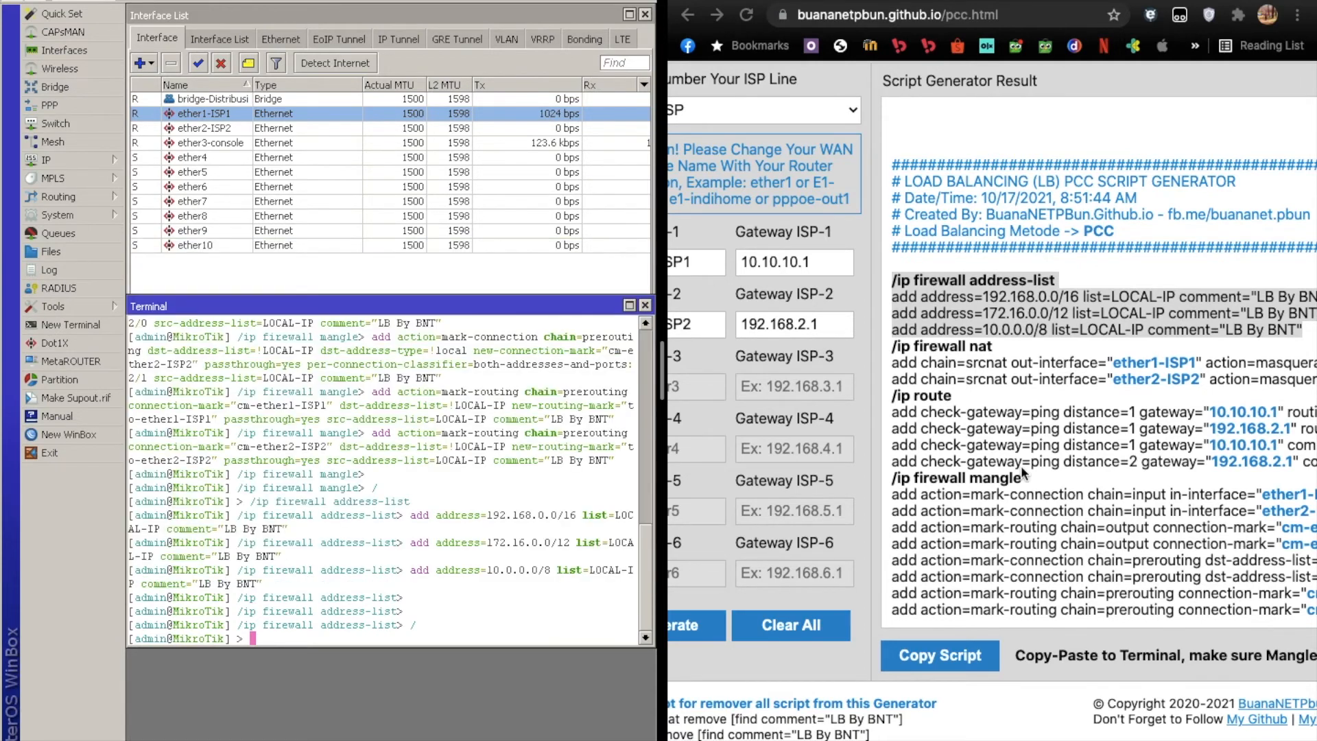
Copy the script's /ip firewall nat section, heading and both masquerade lines included, from the generator page.
{"action": "left_click", "coordinate": [976, 385]}
{"action": "left_click_drag", "start_coordinate": [892, 347], "coordinate": [1316, 377]}
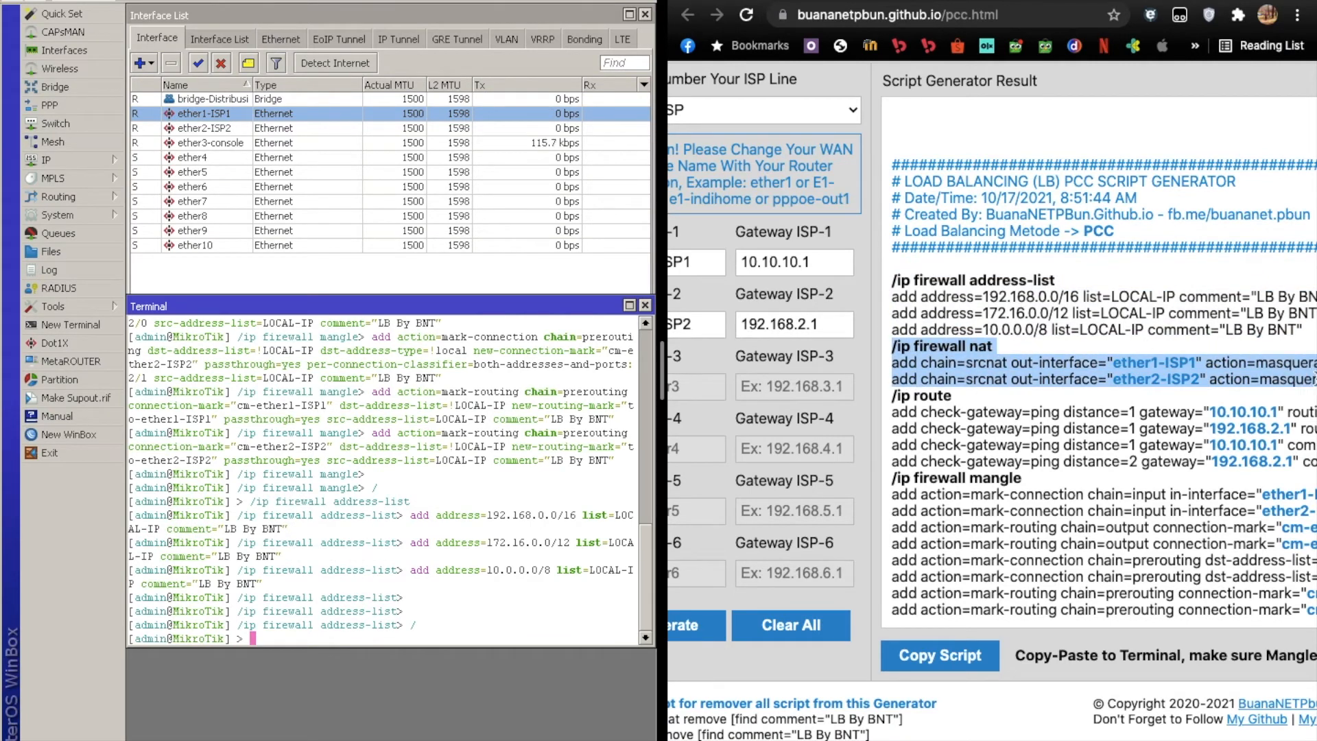
{"action": "scroll", "coordinate": [1227, 383], "scroll_direction": "right", "scroll_amount": 5}
{"action": "left_click", "coordinate": [1164, 385]}
{"action": "left_click_drag", "start_coordinate": [1155, 379], "coordinate": [905, 352]}
{"action": "right_click", "coordinate": [905, 351]}
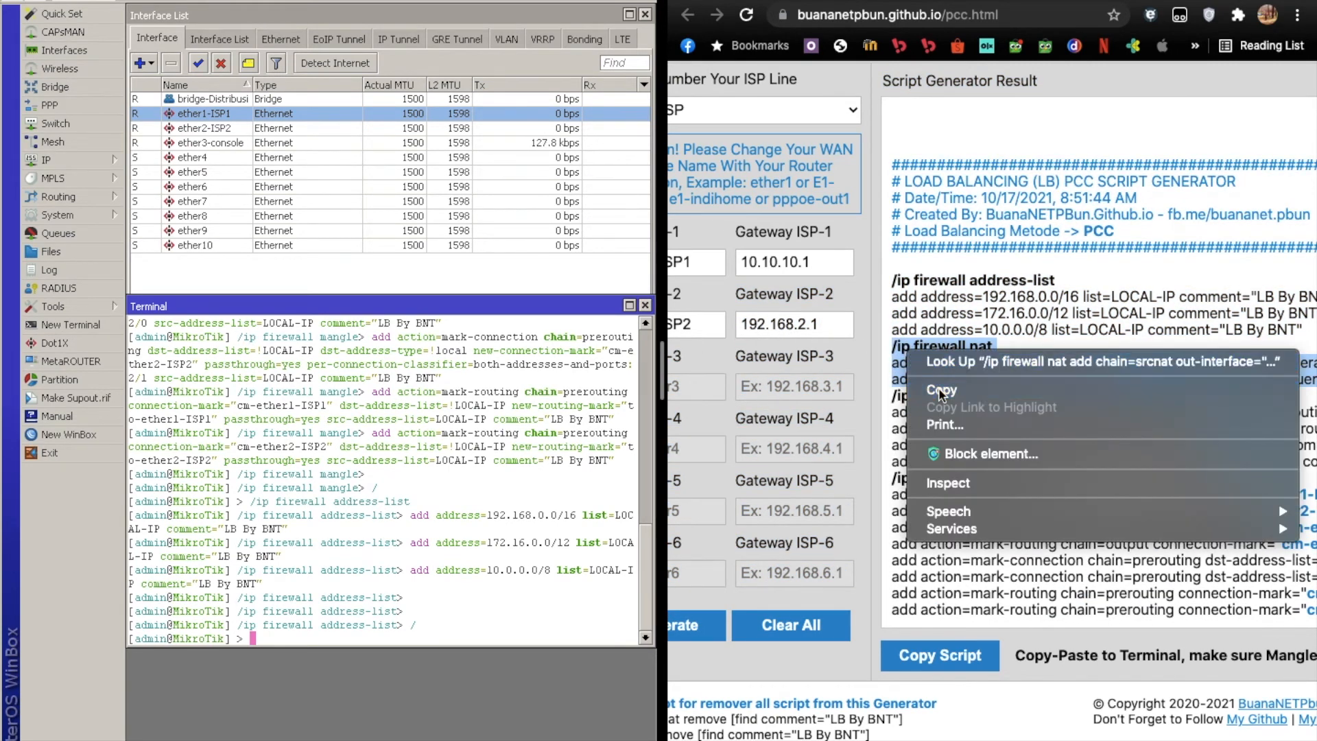
{"action": "left_click", "coordinate": [941, 385]}
Recopy the selected nat section and run it in the terminal at the base level.
{"action": "left_click", "coordinate": [318, 629]}
{"action": "right_click", "coordinate": [319, 628]}
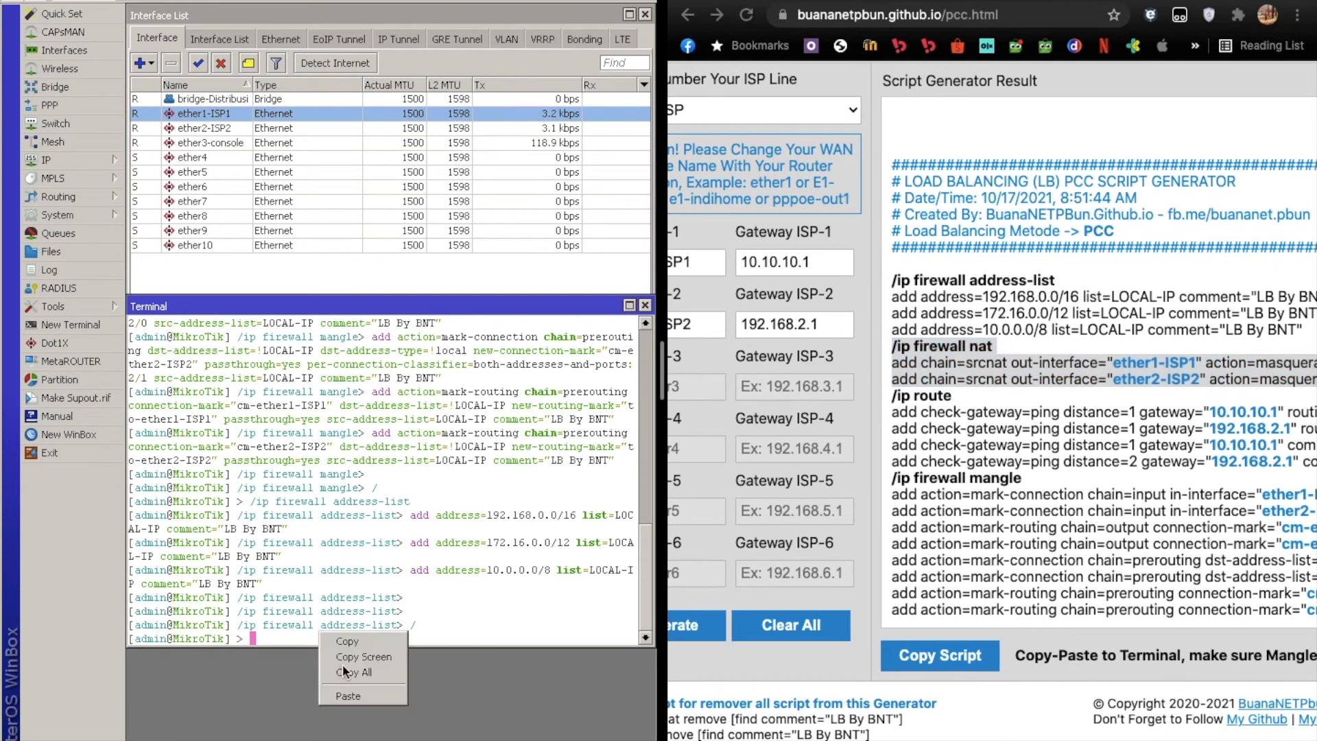
{"action": "left_click", "coordinate": [358, 649]}
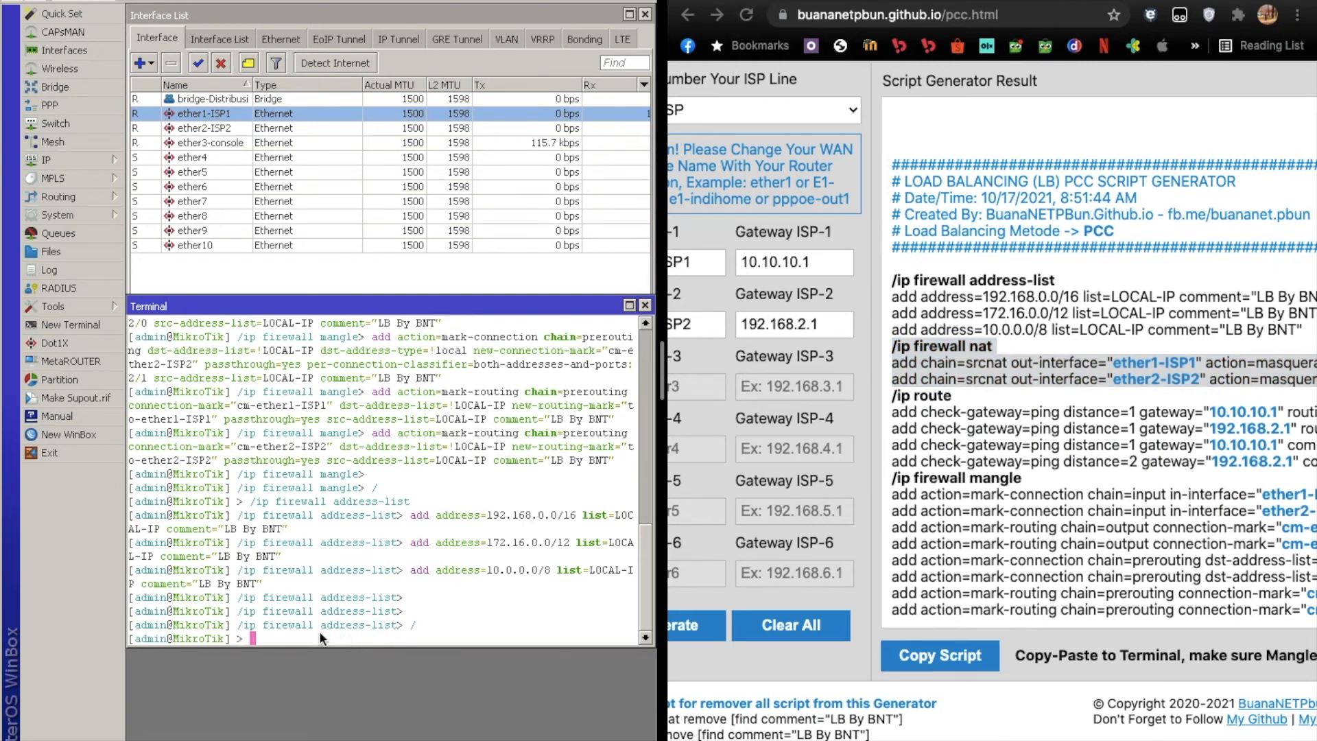
{"action": "right_click", "coordinate": [922, 373]}
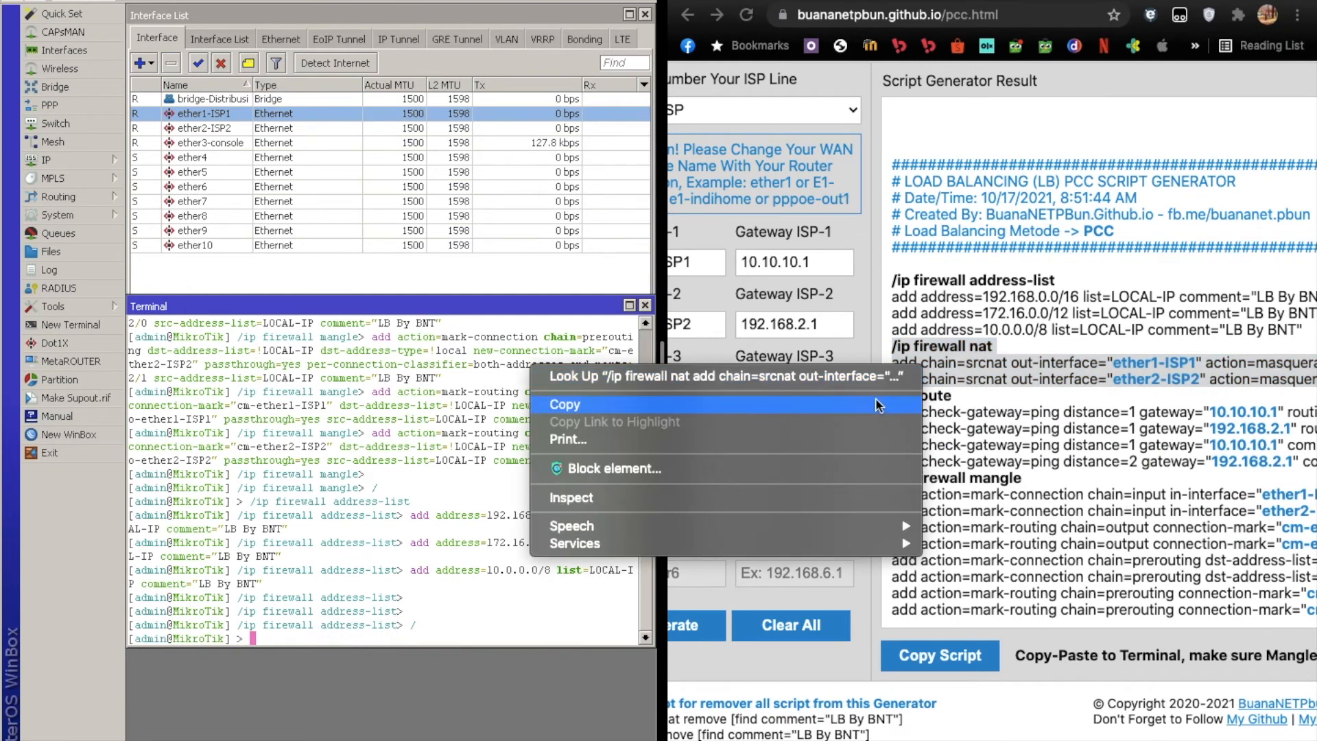
{"action": "left_click", "coordinate": [881, 405]}
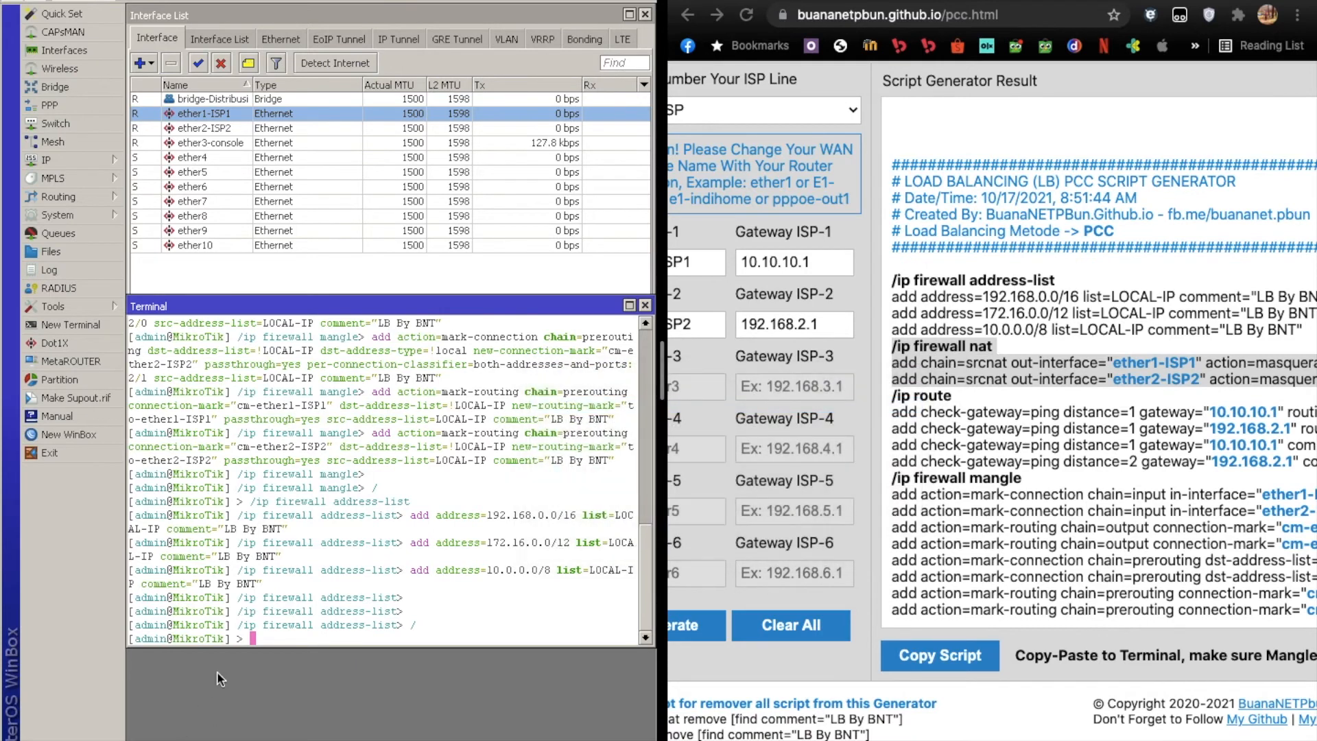
{"action": "right_click", "coordinate": [270, 638]}
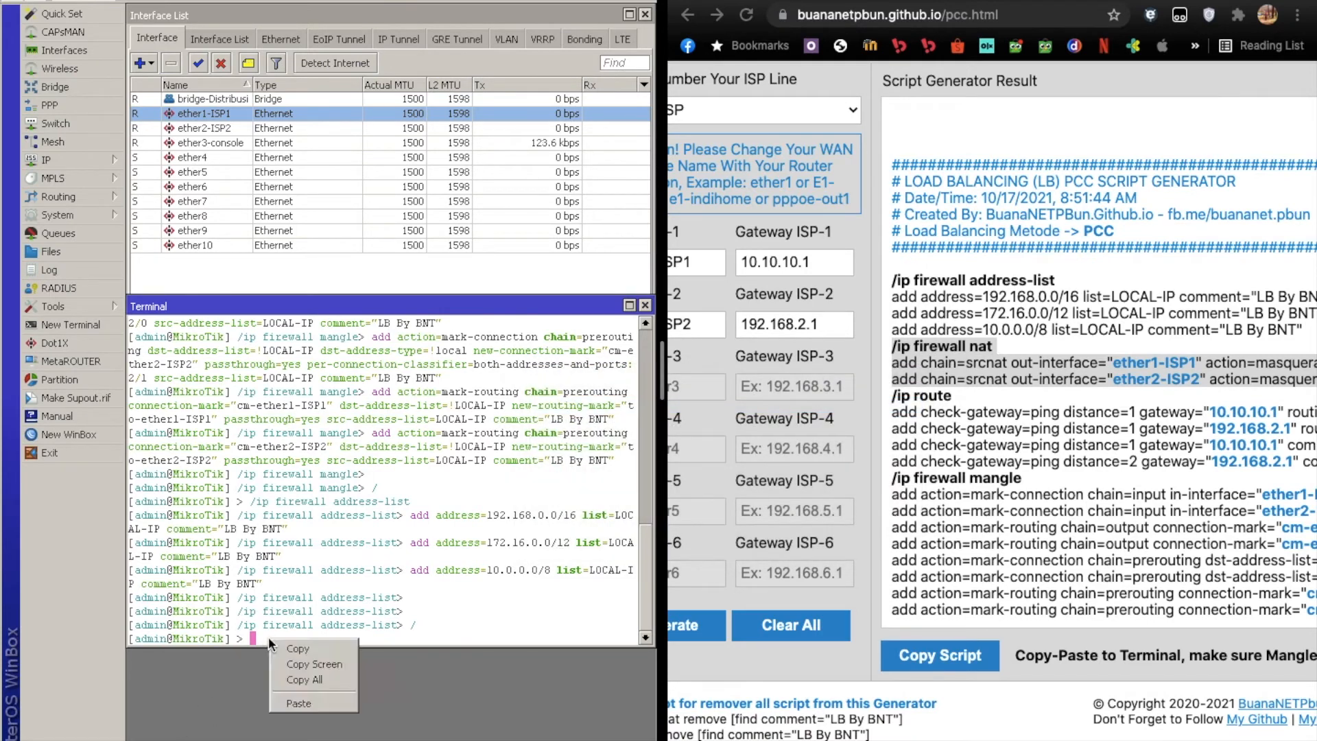
{"action": "left_click", "coordinate": [295, 702]}
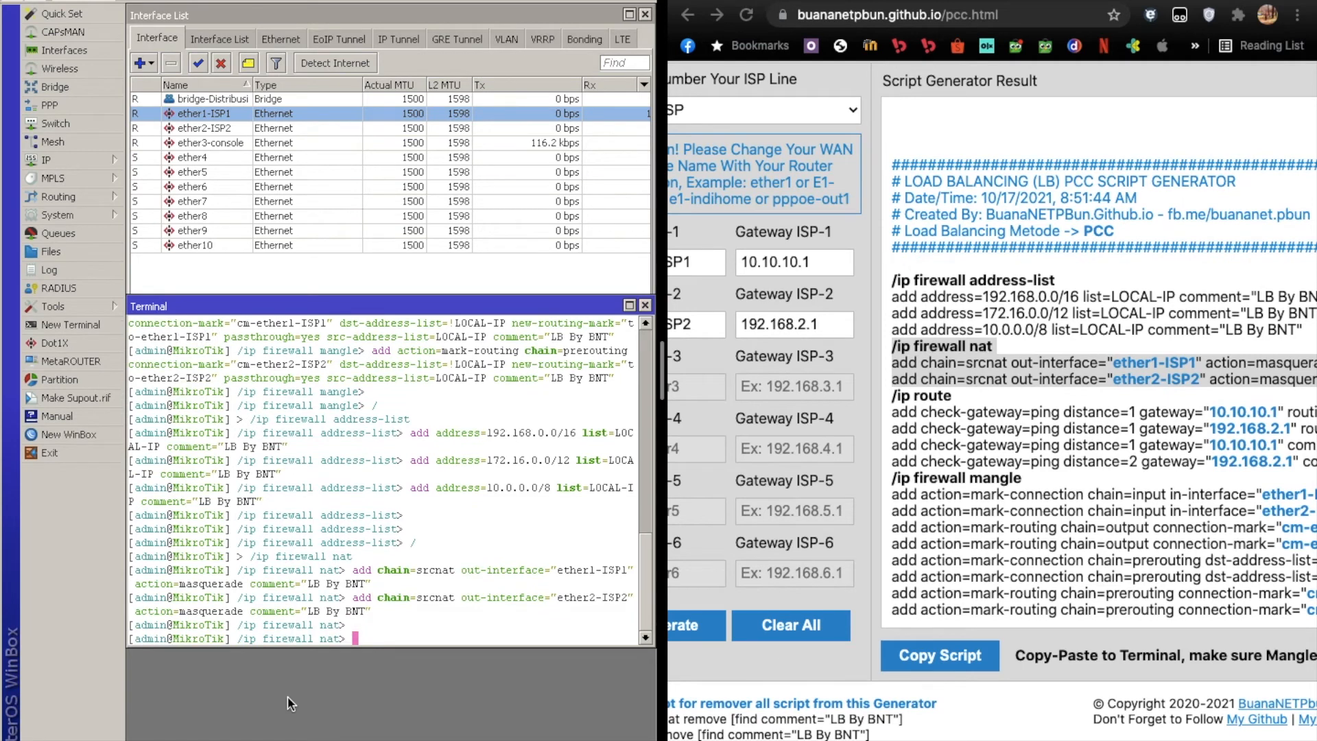
Copy the script's /ip route section, run it from the terminal's base level /, and close the terminal.
{"action": "left_click_drag", "start_coordinate": [892, 344], "coordinate": [990, 391]}
{"action": "scroll", "coordinate": [1243, 454], "scroll_direction": "right", "scroll_amount": 2}
{"action": "scroll", "coordinate": [1242, 454], "scroll_direction": "right", "scroll_amount": 1}
{"action": "right_click", "coordinate": [1013, 409]}
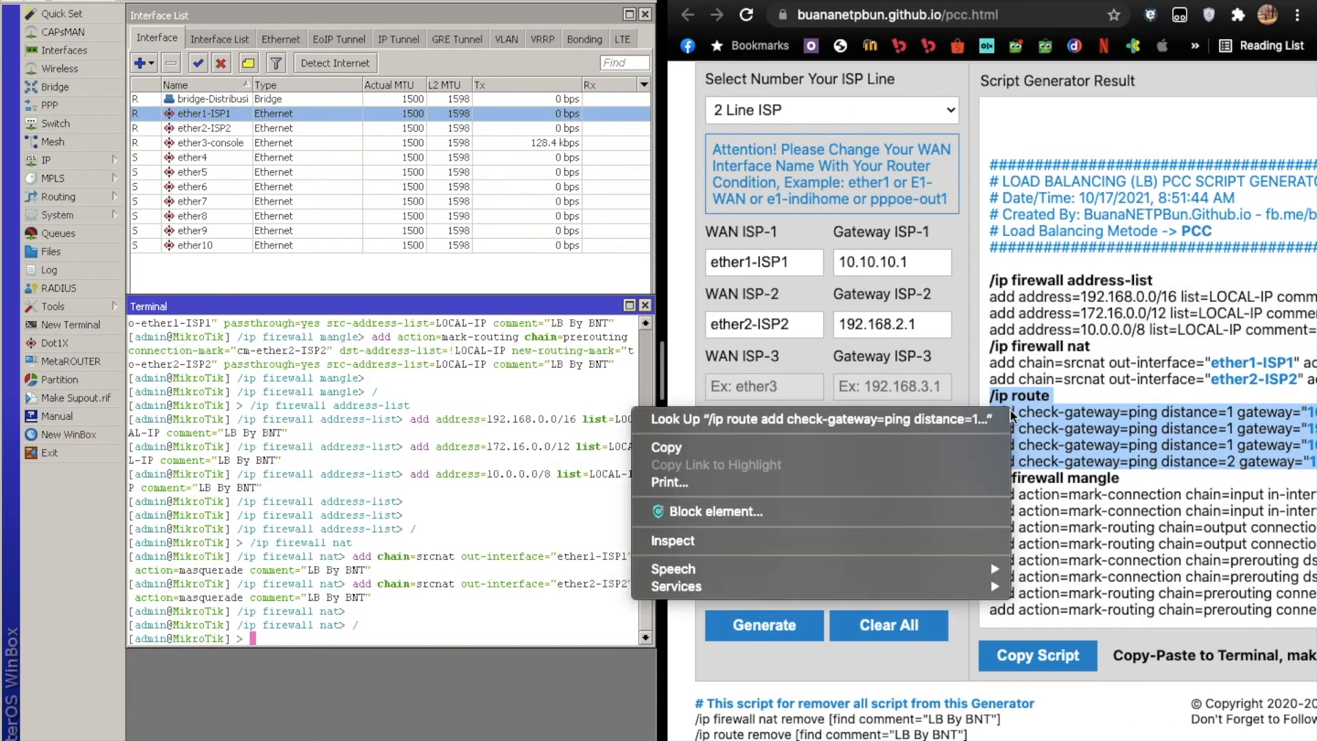
{"action": "left_click", "coordinate": [952, 448]}
{"action": "left_click", "coordinate": [458, 629]}
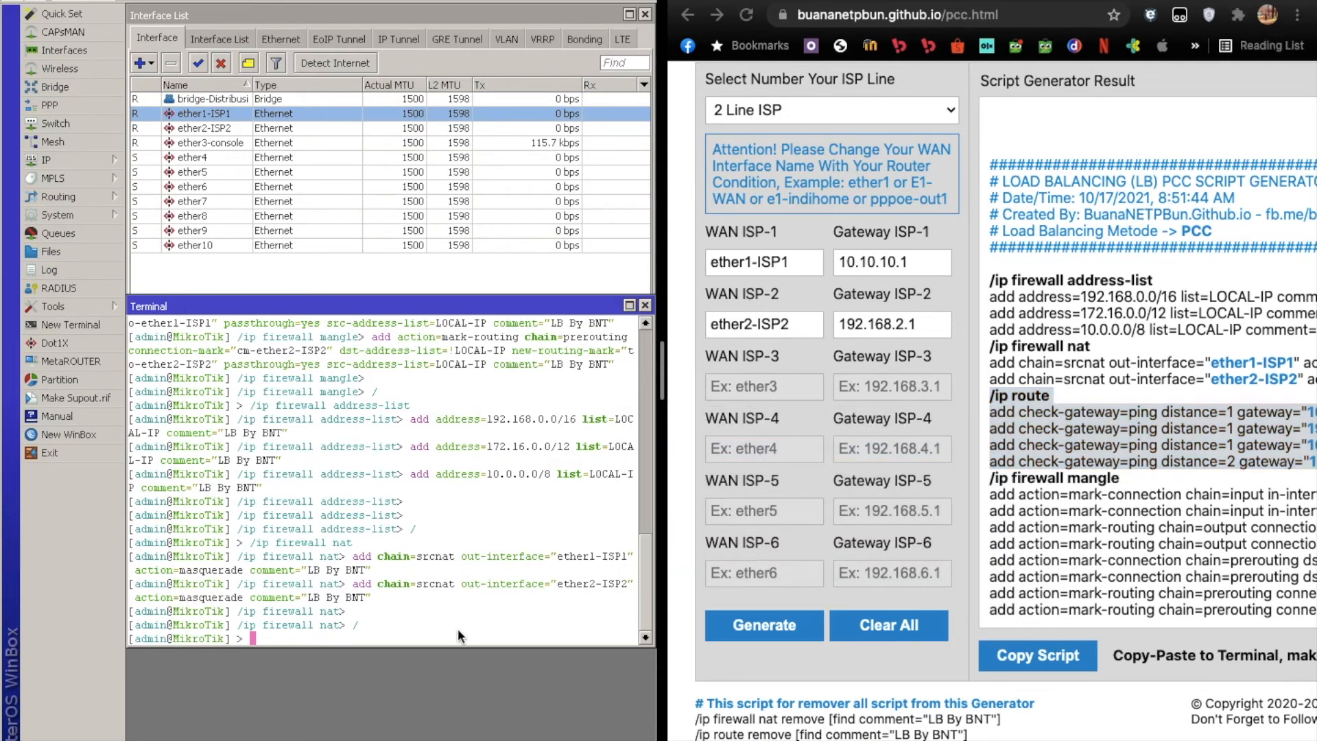
{"action": "right_click", "coordinate": [459, 628]}
{"action": "left_click", "coordinate": [492, 689]}
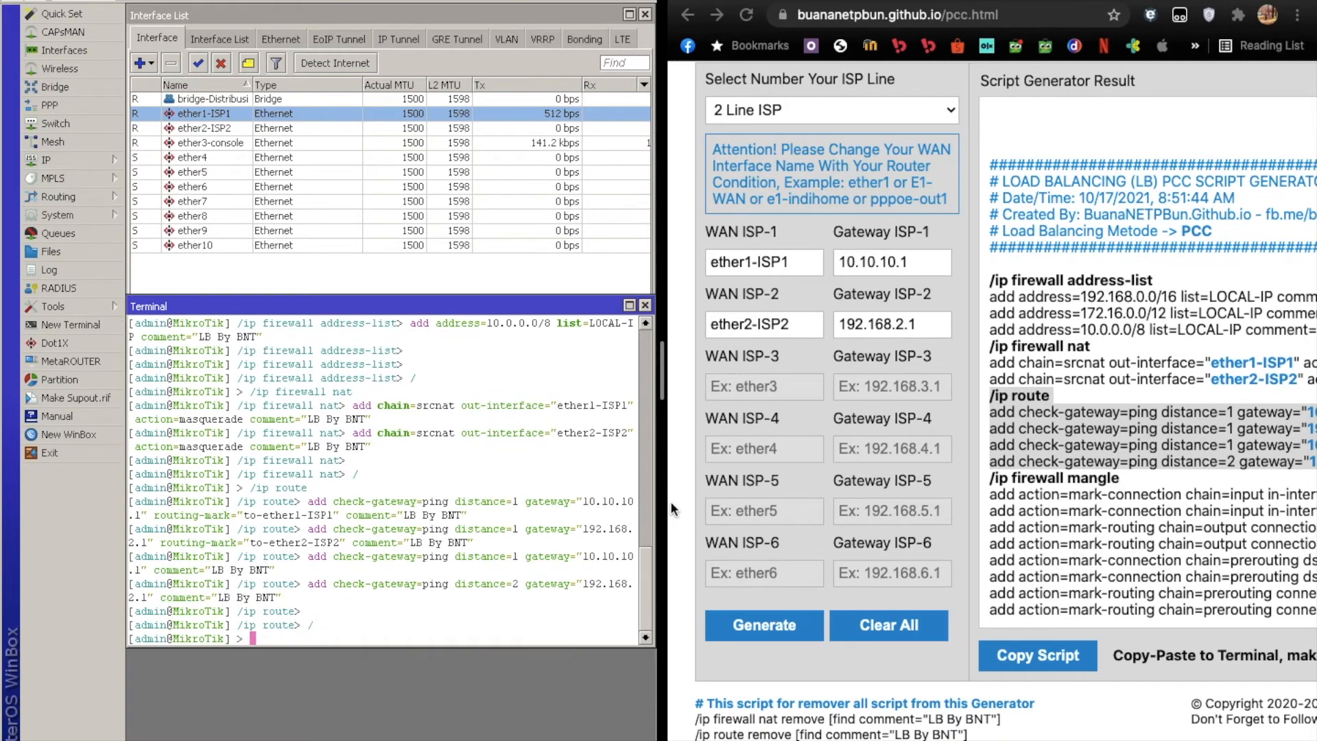
{"action": "left_click", "coordinate": [644, 304]}
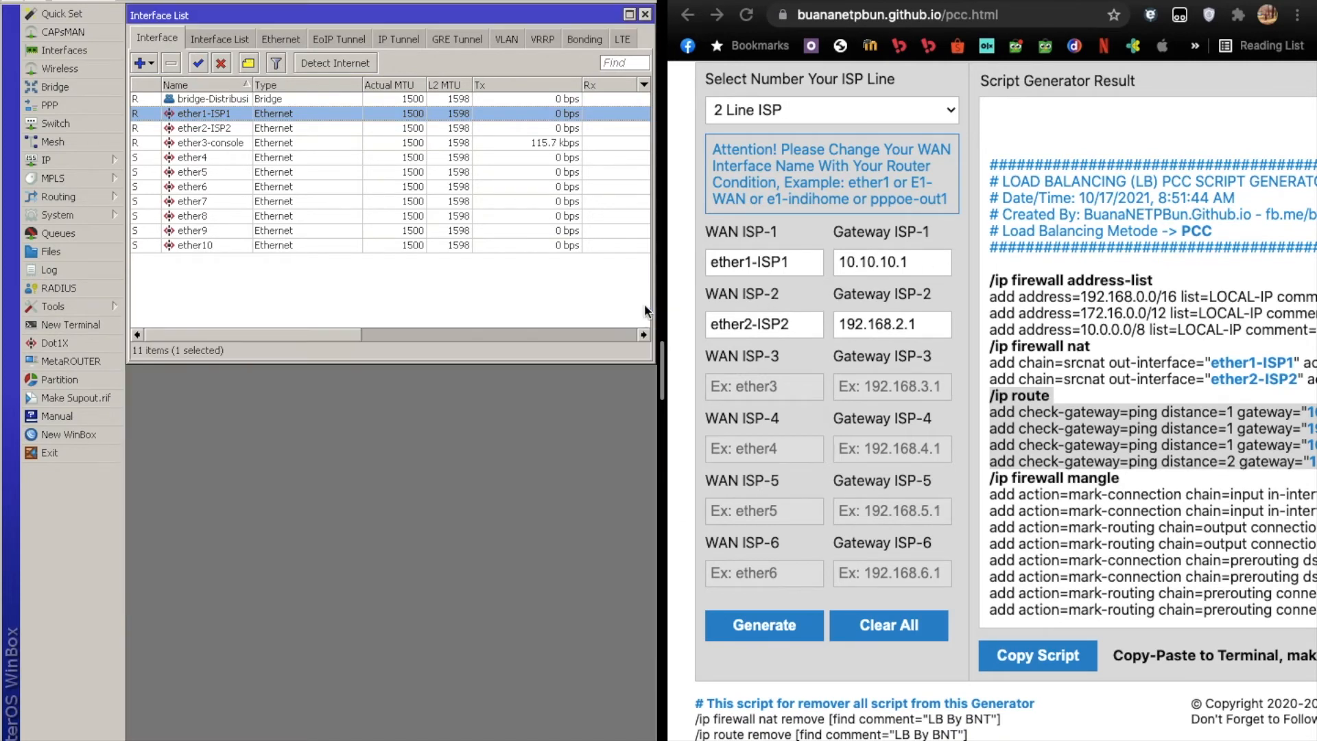
Examine the router's IP routes, comparing the default routes commented "LB By BNT" with the uncommented one.
{"action": "left_click", "coordinate": [190, 127]}
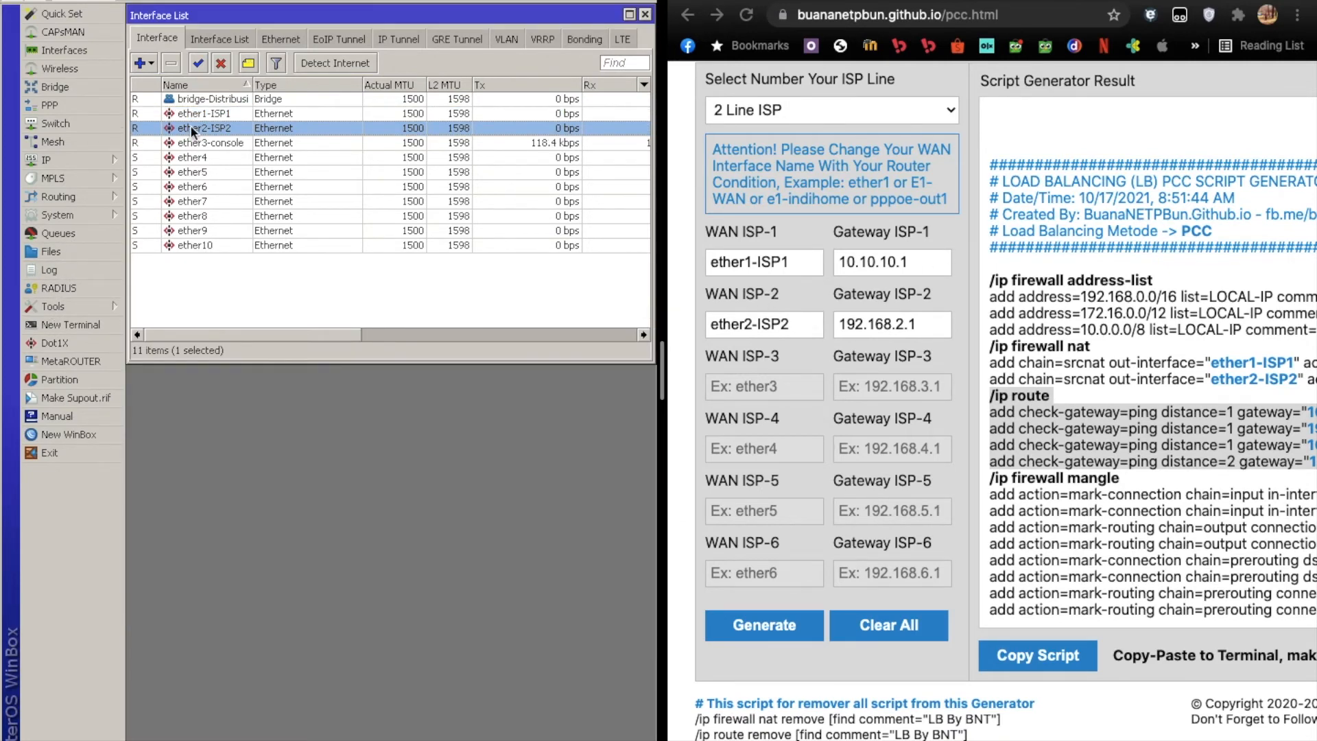
{"action": "left_click", "coordinate": [195, 111]}
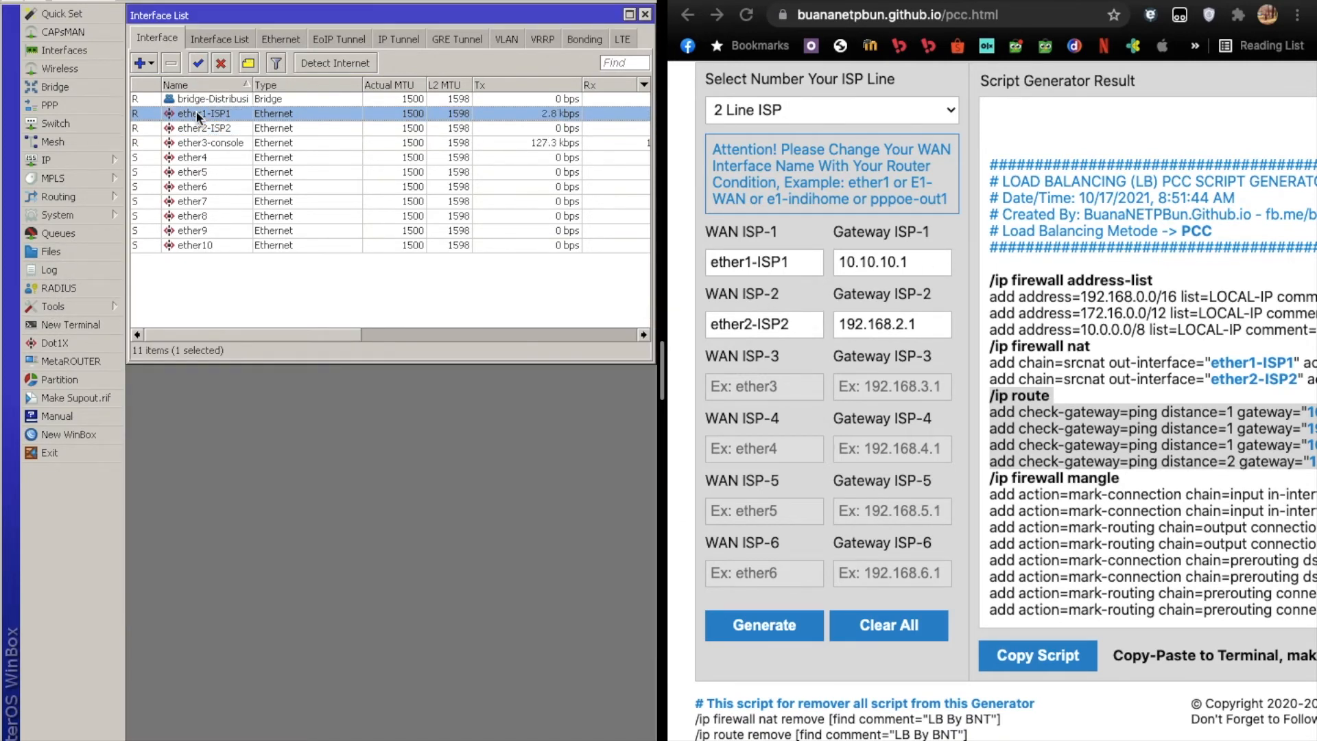
{"action": "left_click", "coordinate": [64, 157]}
{"action": "left_click", "coordinate": [174, 434]}
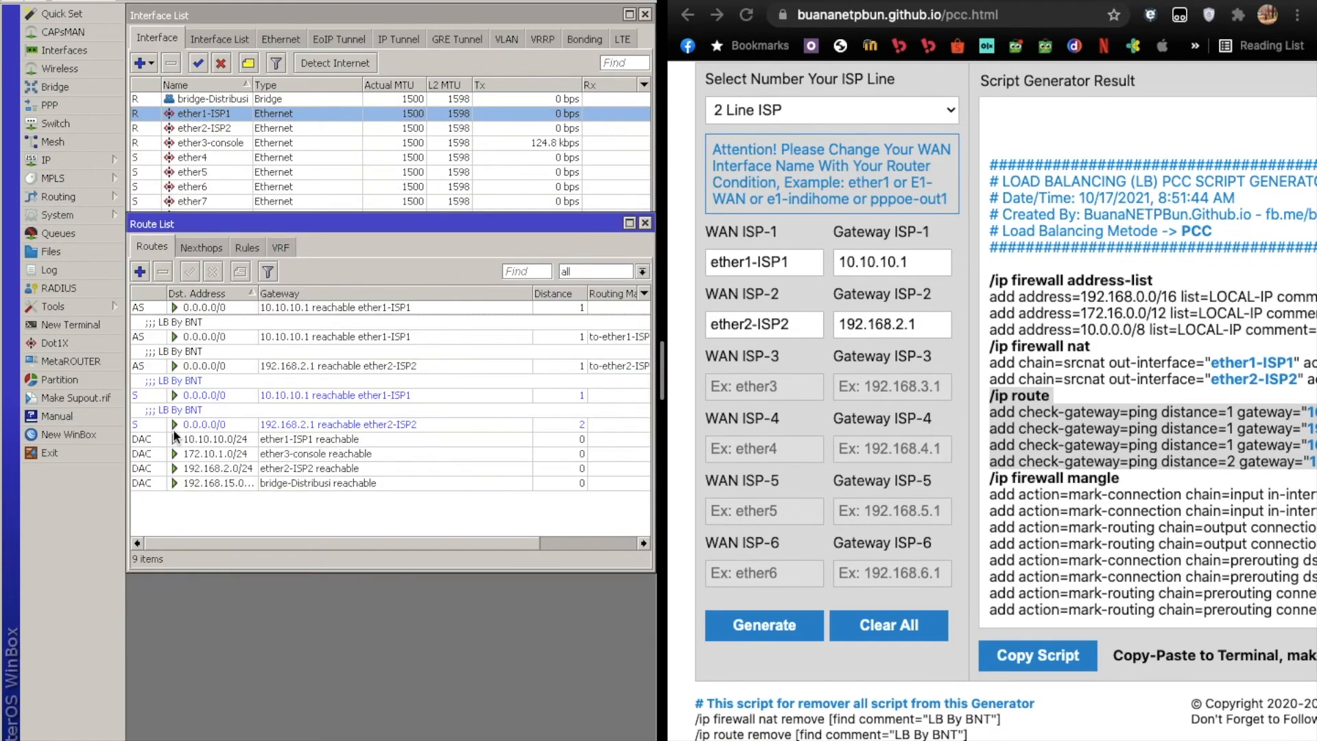
{"action": "left_click", "coordinate": [425, 392]}
{"action": "left_click", "coordinate": [388, 423]}
{"action": "left_click", "coordinate": [343, 392]}
{"action": "left_click", "coordinate": [274, 353]}
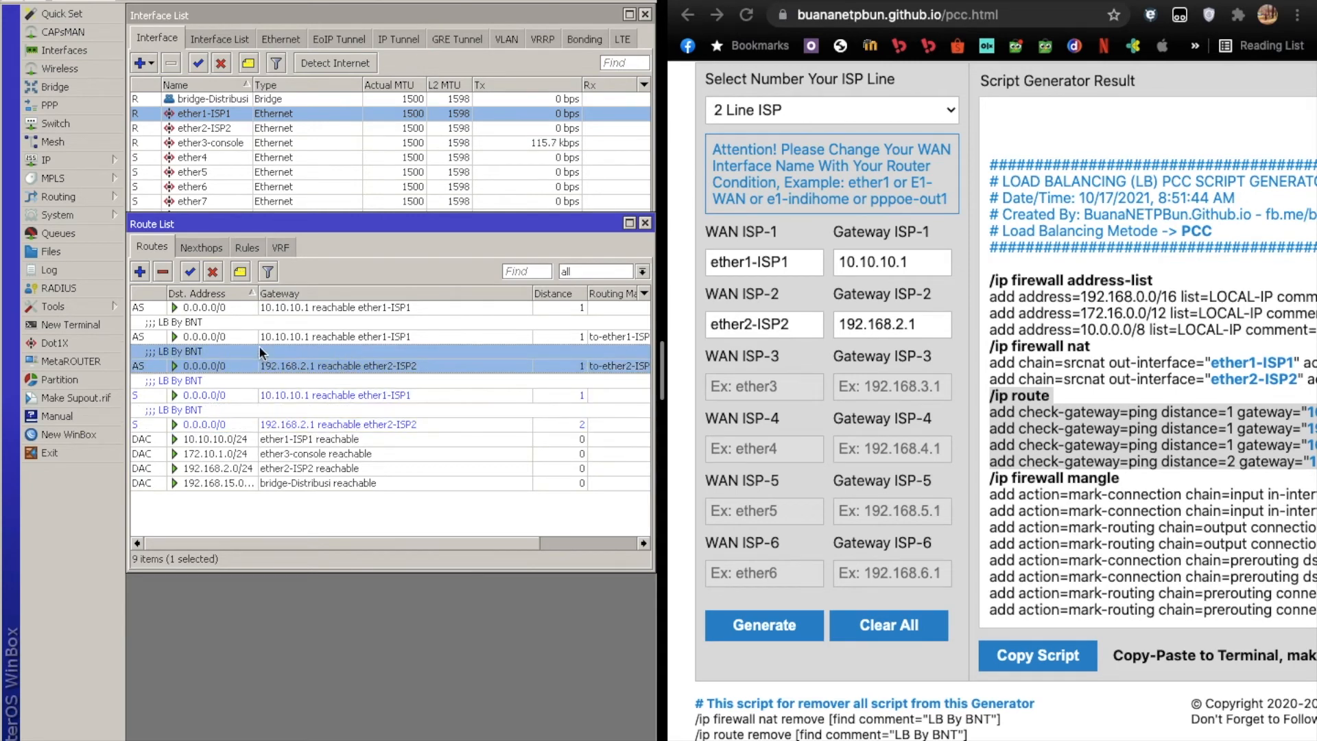
{"action": "left_click", "coordinate": [250, 341]}
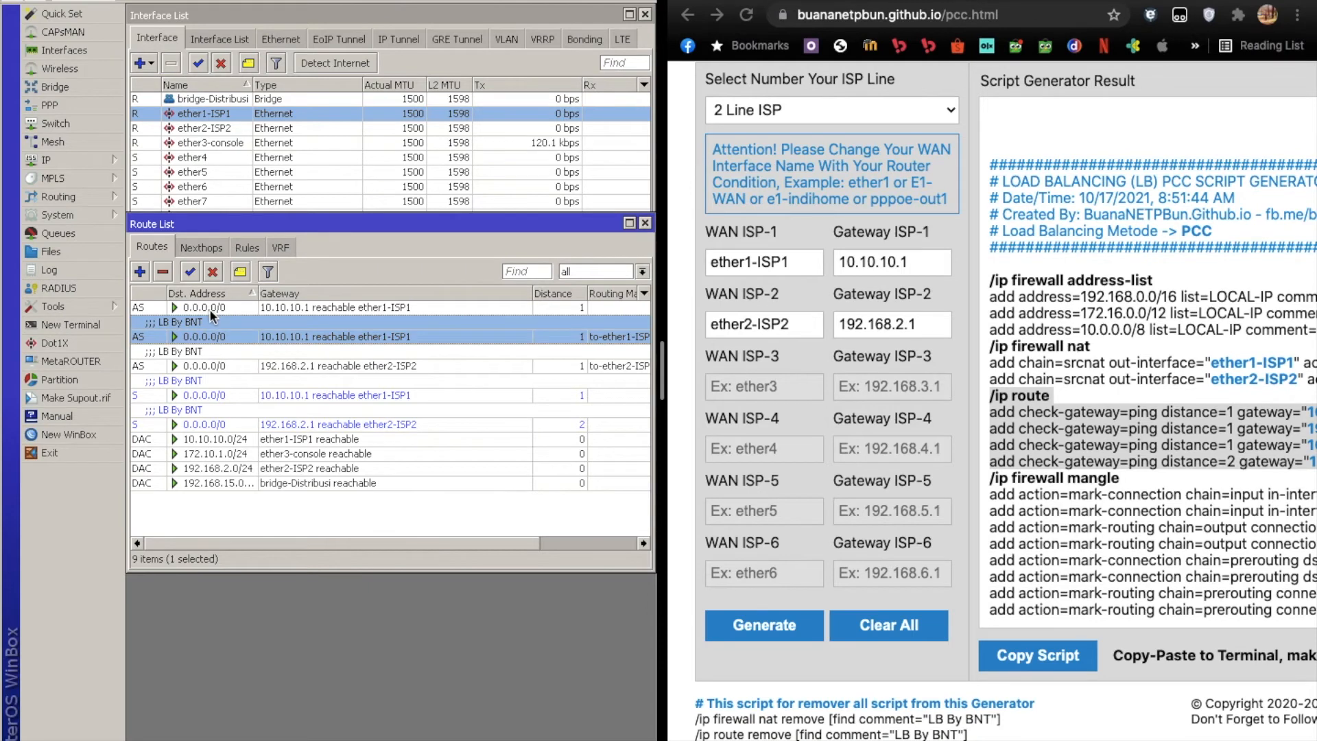
{"action": "left_click", "coordinate": [209, 388]}
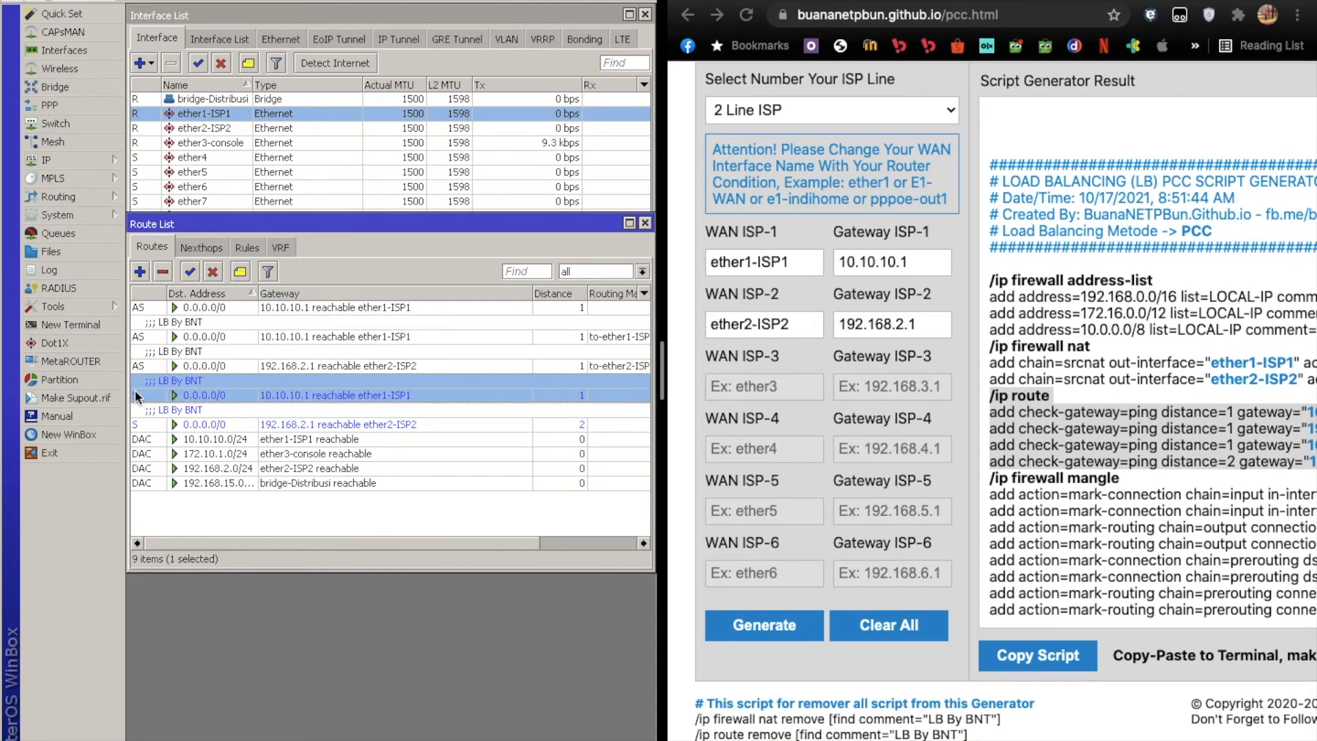
Delete the uncommented 0.0.0.0/0 route through gateway 10.10.10.1 and close the Route List.
{"action": "left_click", "coordinate": [146, 308]}
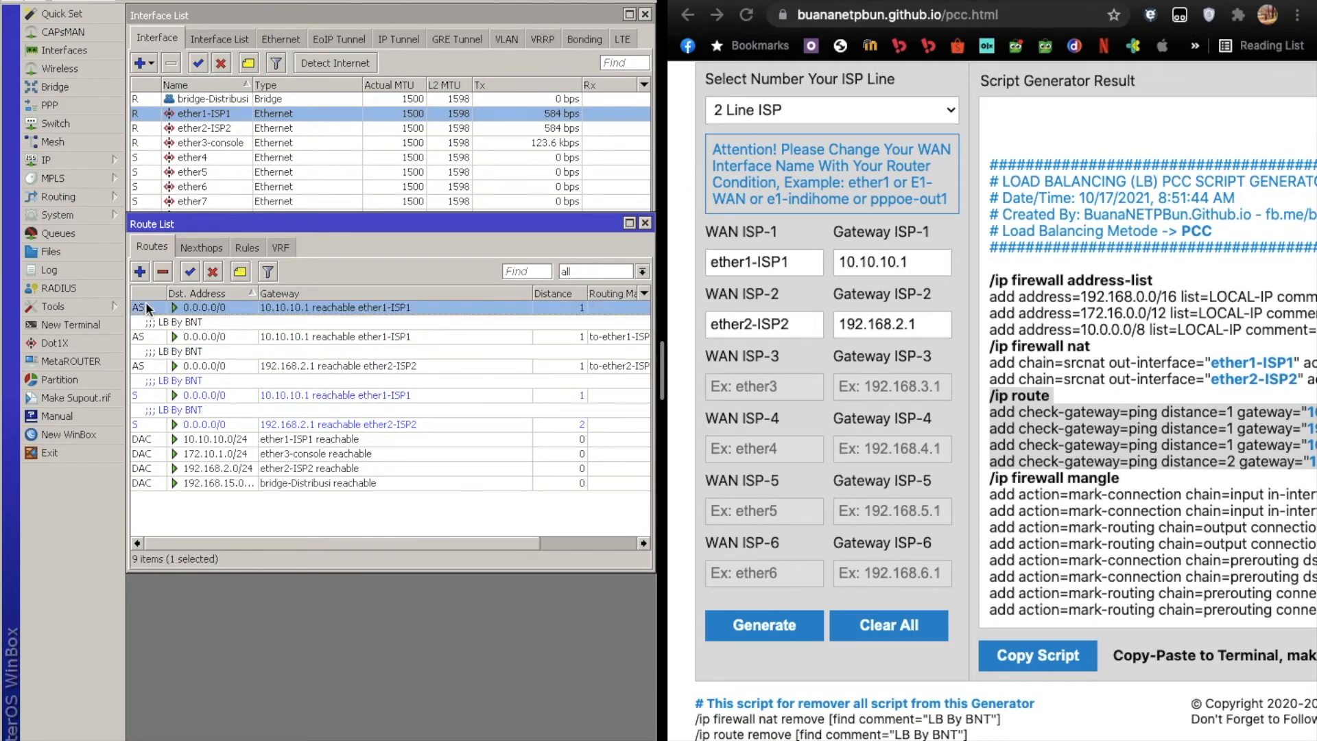
{"action": "left_click", "coordinate": [163, 272]}
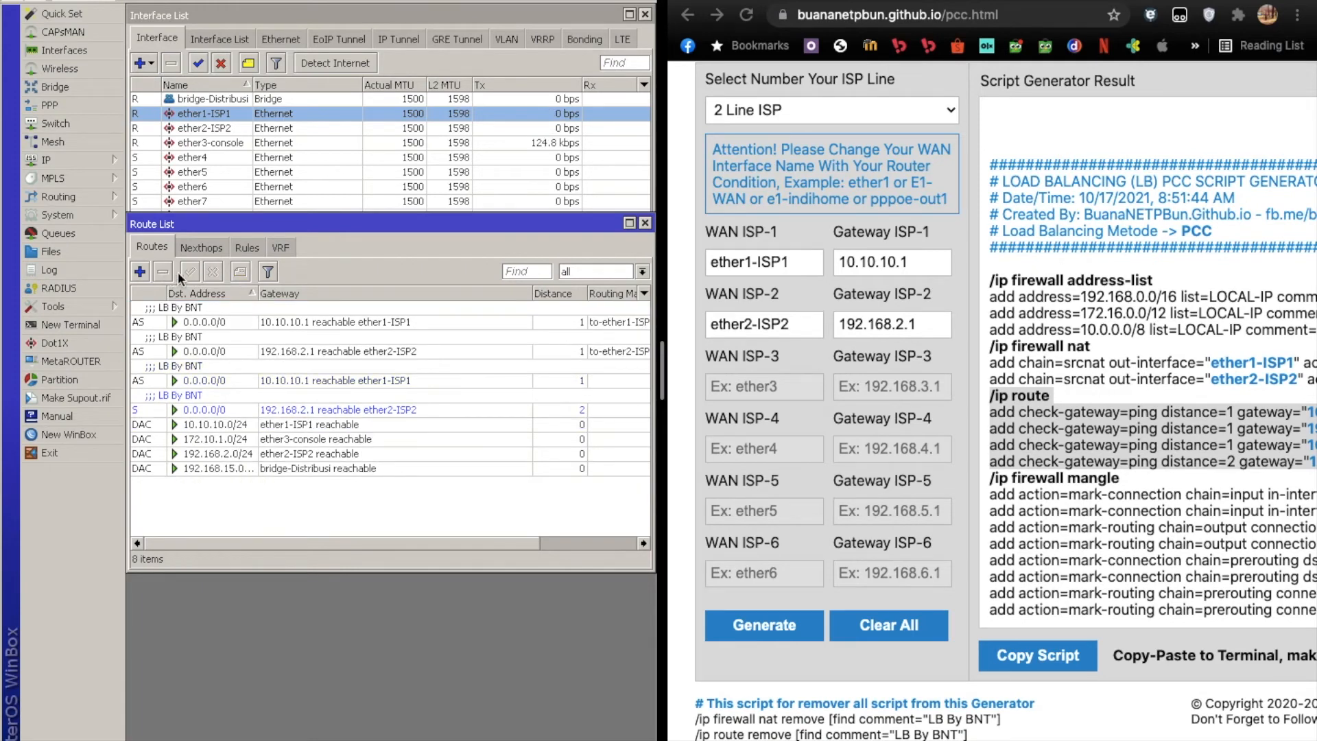
{"action": "left_click", "coordinate": [645, 223]}
Test the internet connection from a new terminal with ping 8.8.8.8, stop the ping and close the terminal.
{"action": "left_click", "coordinate": [68, 324]}
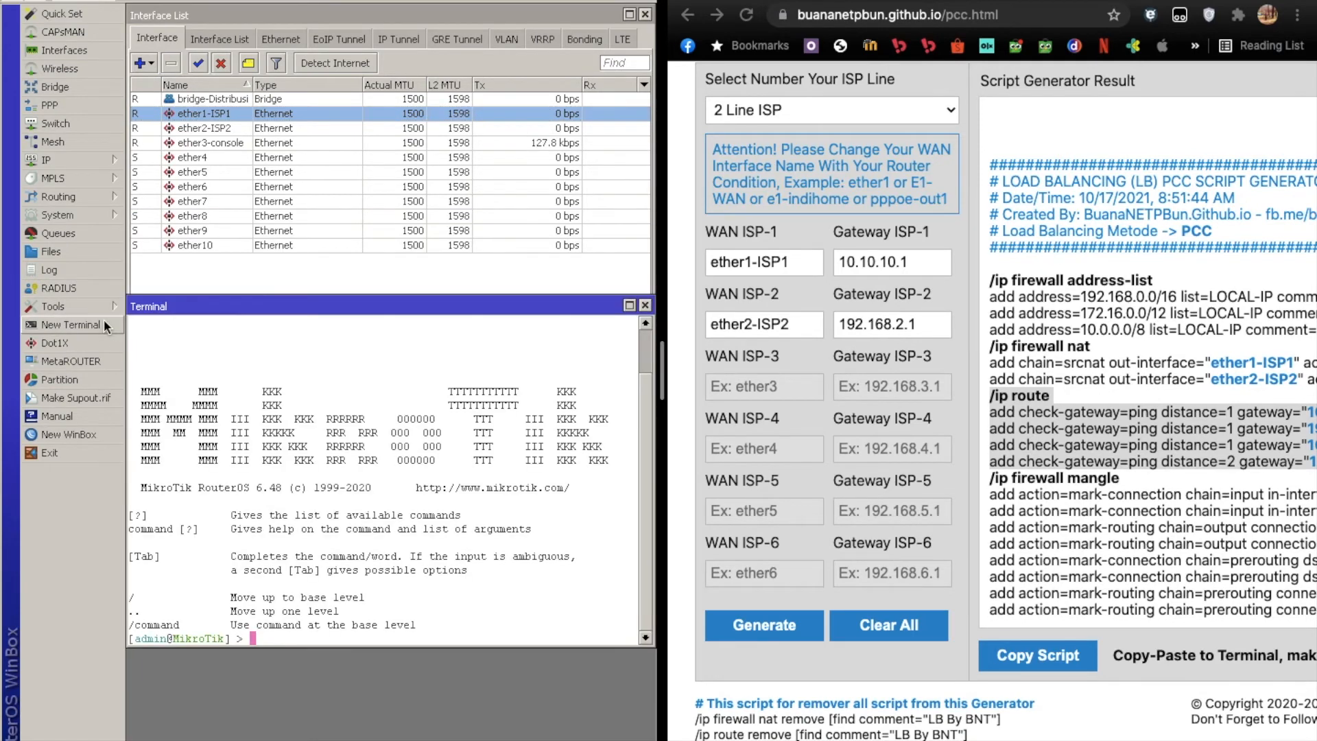
{"action": "type", "text": "ping 8.8.8.8"}
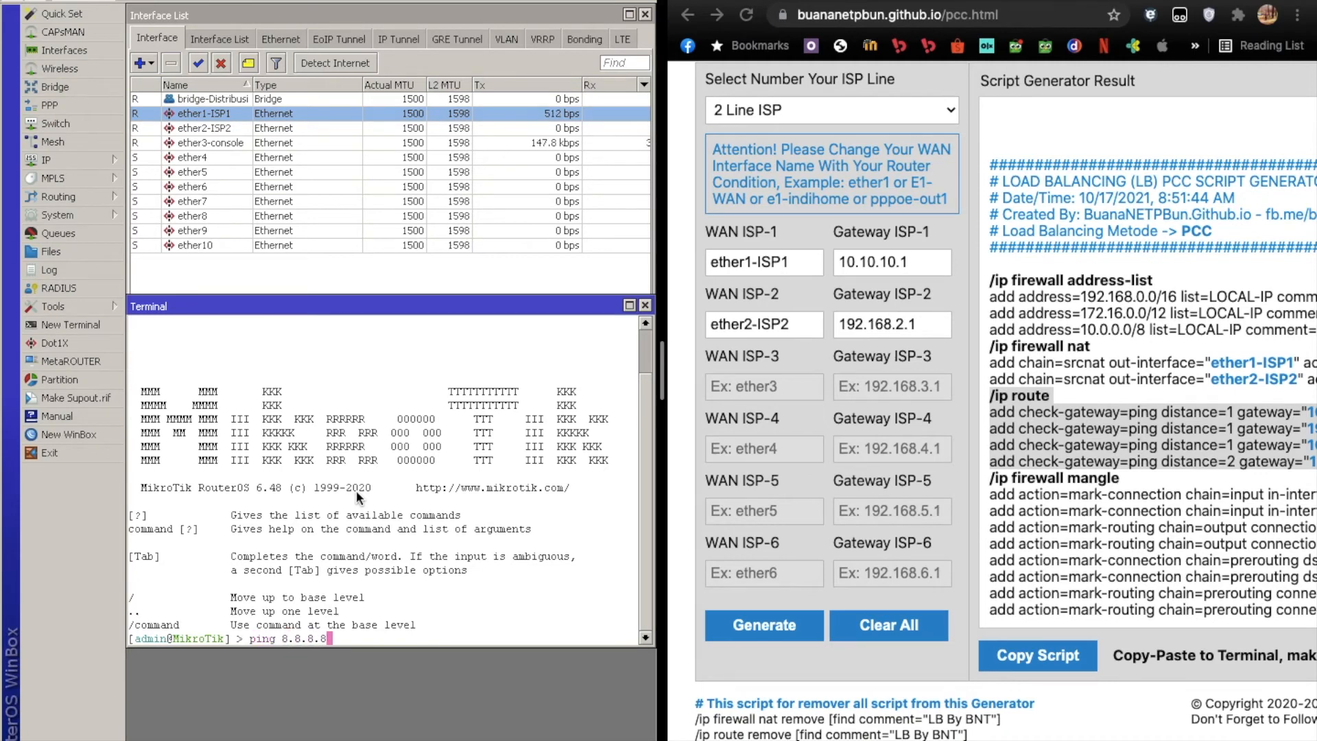
{"action": "key", "text": "Return"}
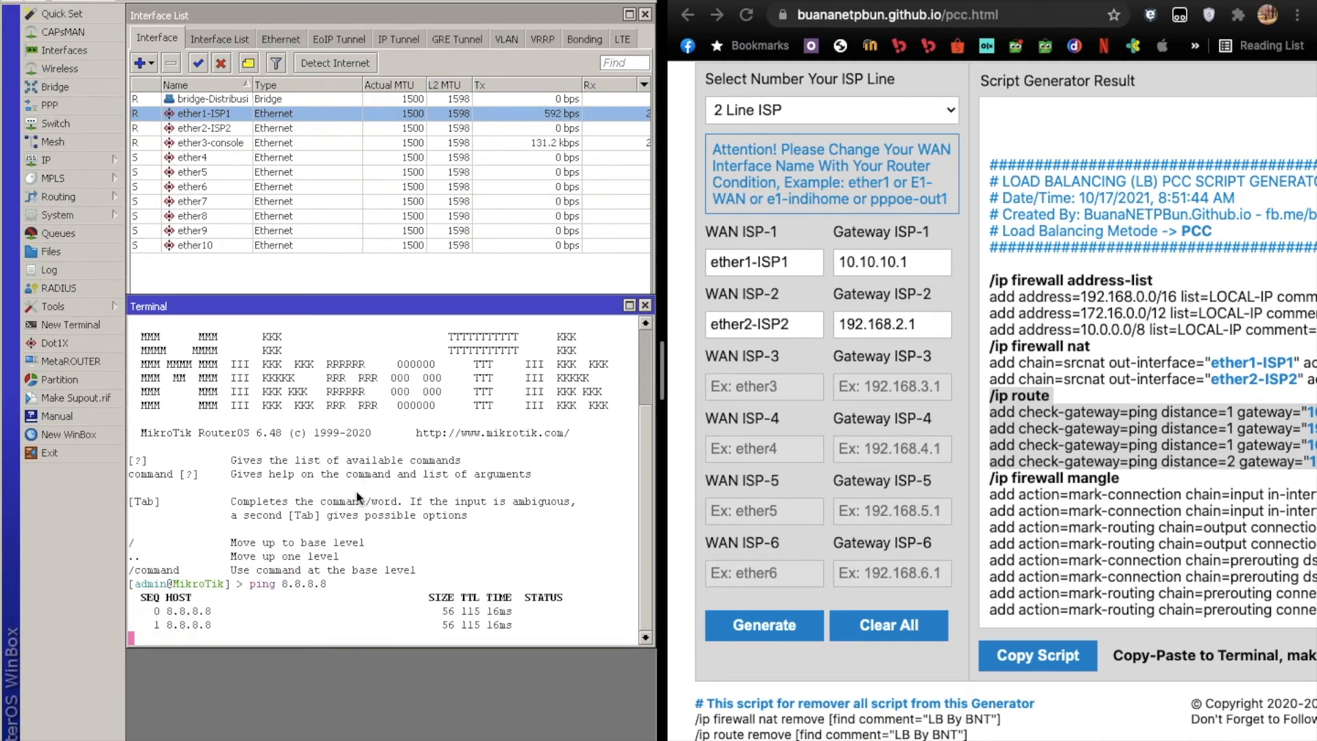
{"action": "key", "text": "ctrl+c"}
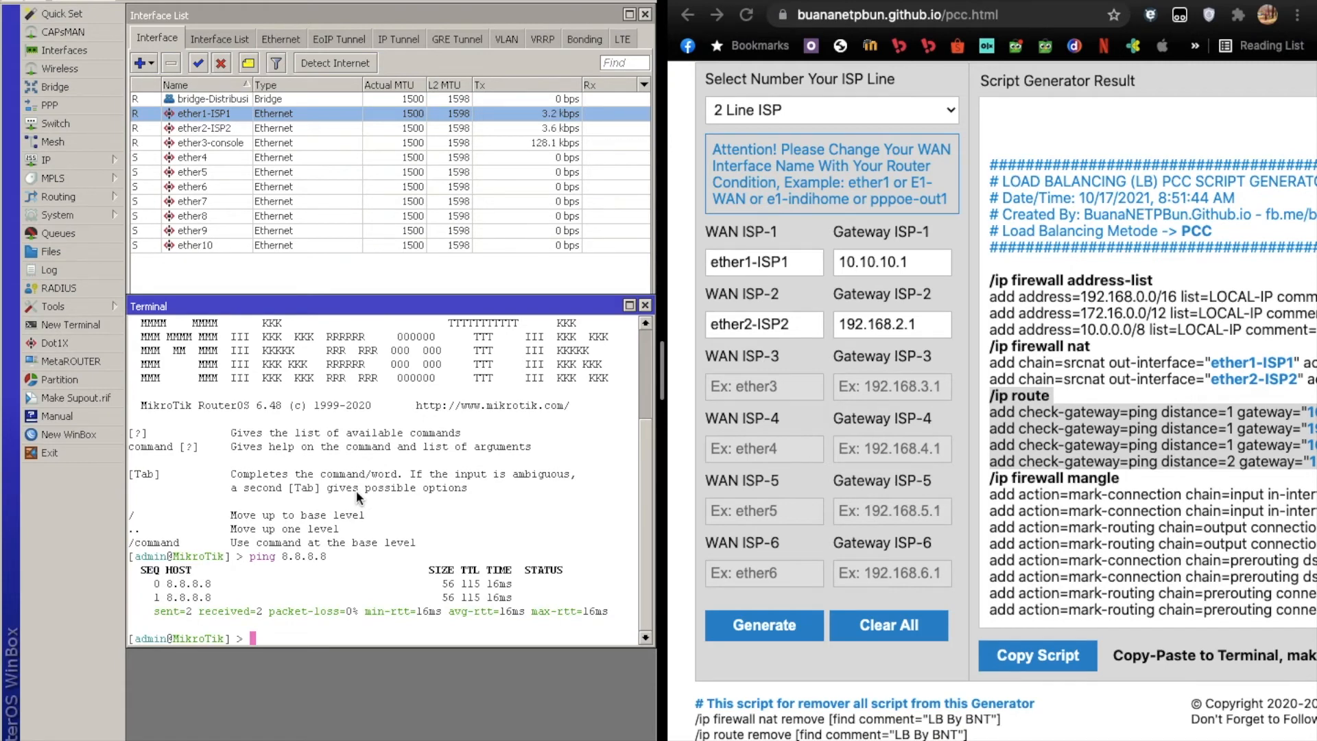
{"action": "left_click", "coordinate": [645, 305]}
Start a Hotspot Setup with bridge-Distribusi as the HotSpot interface and proceed to the local network address.
{"action": "mouse_move", "coordinate": [93, 160]}
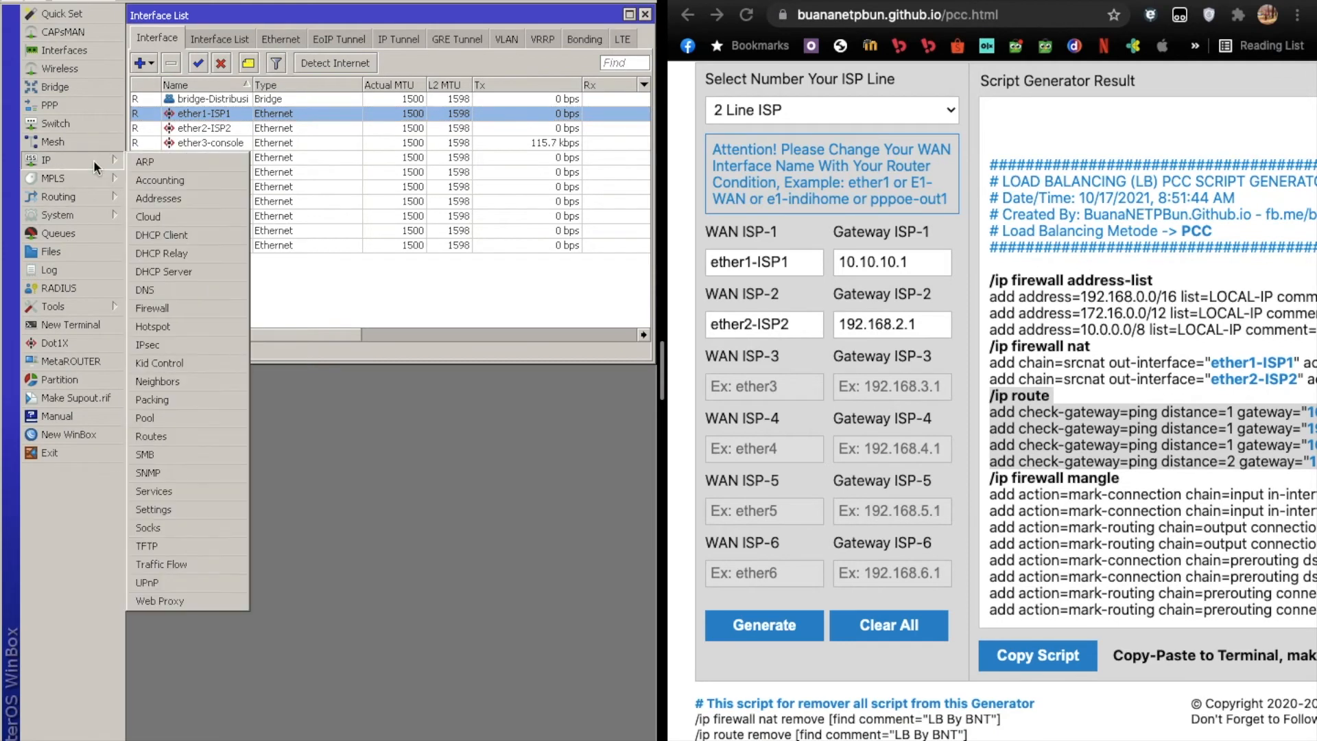
{"action": "left_click", "coordinate": [181, 323]}
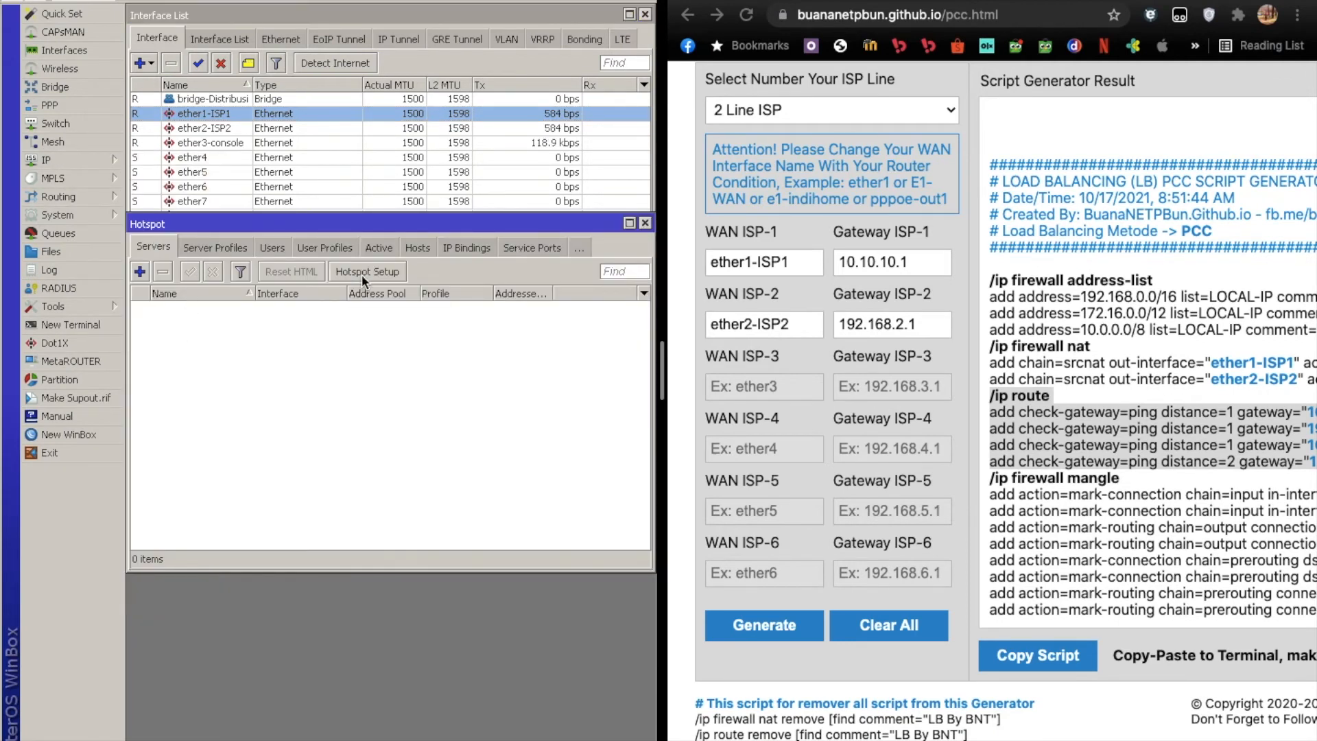
{"action": "left_click", "coordinate": [360, 272]}
{"action": "left_click", "coordinate": [442, 379]}
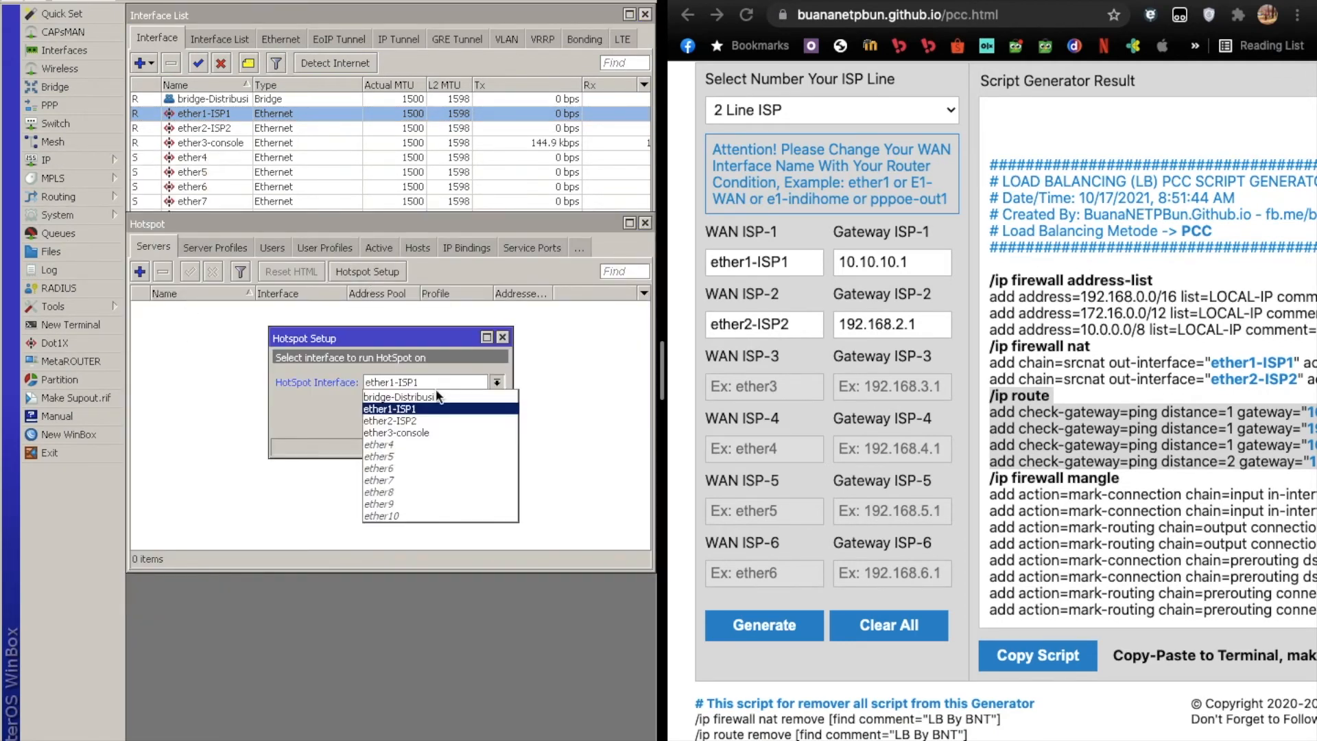
{"action": "left_click", "coordinate": [438, 408]}
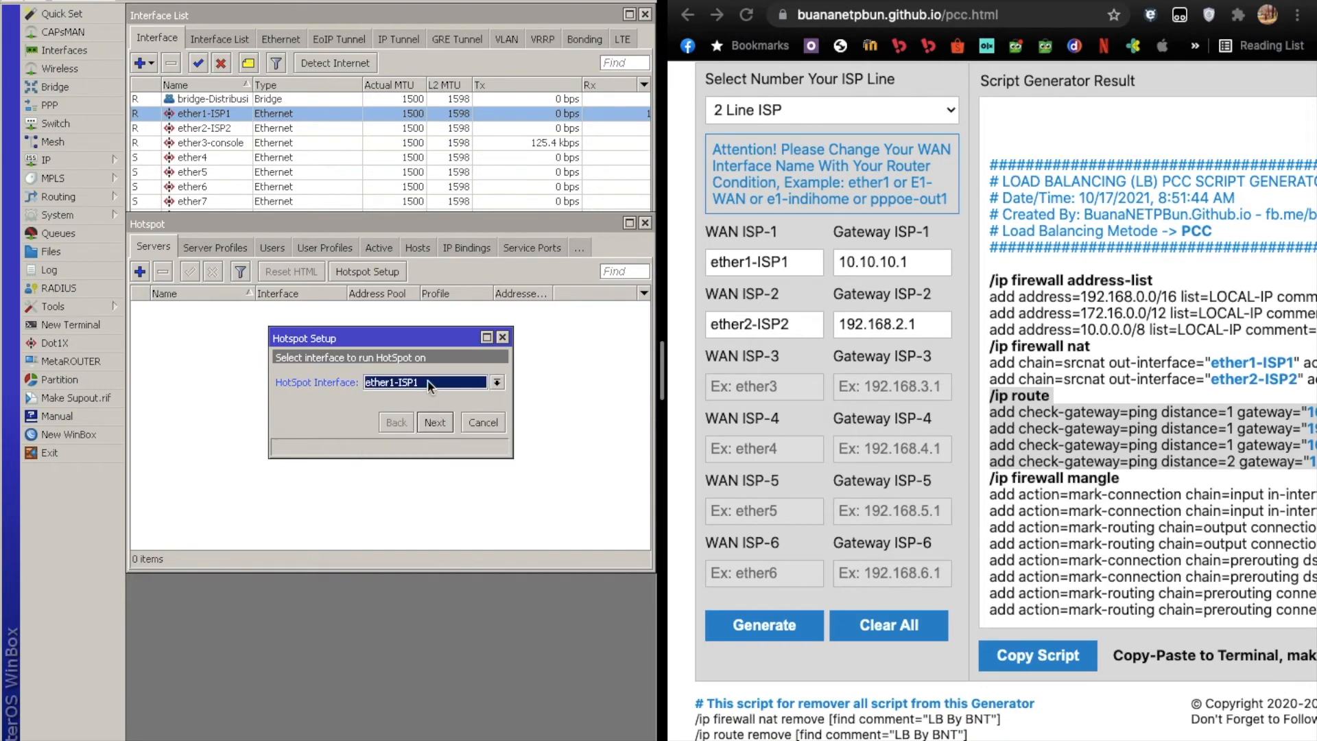
{"action": "left_click", "coordinate": [429, 384]}
{"action": "left_click", "coordinate": [423, 390]}
{"action": "left_click", "coordinate": [436, 423]}
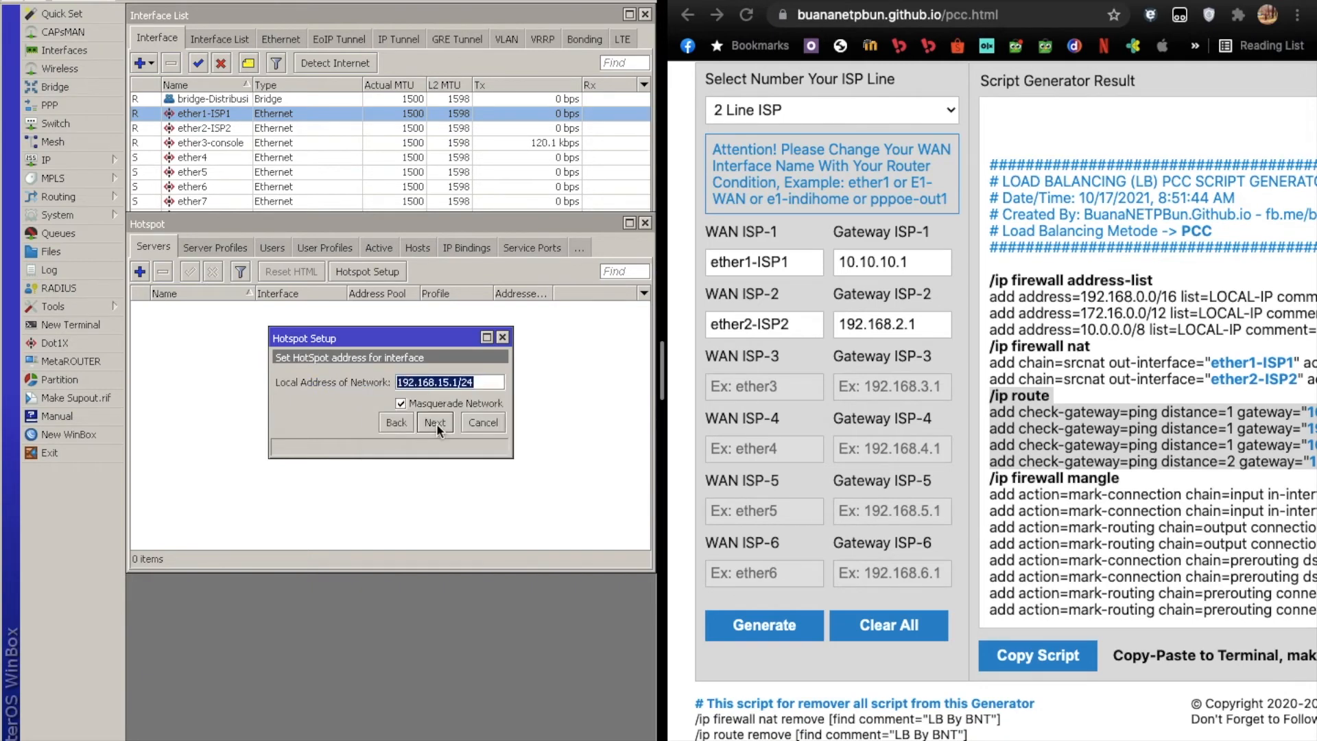
Accept the local network address, start the hotspot address pool at 192.168.15.100, and continue to the DNS configuration.
{"action": "left_click", "coordinate": [436, 422]}
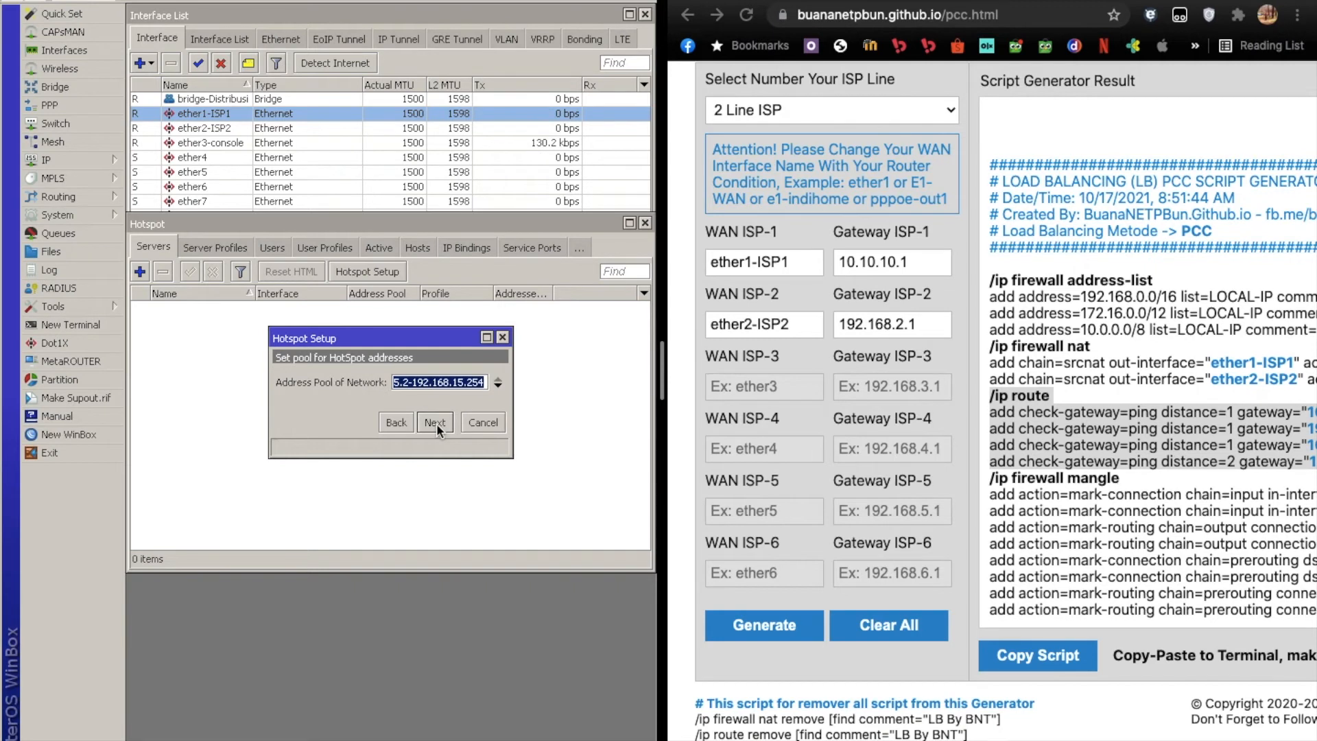
{"action": "left_click", "coordinate": [406, 381]}
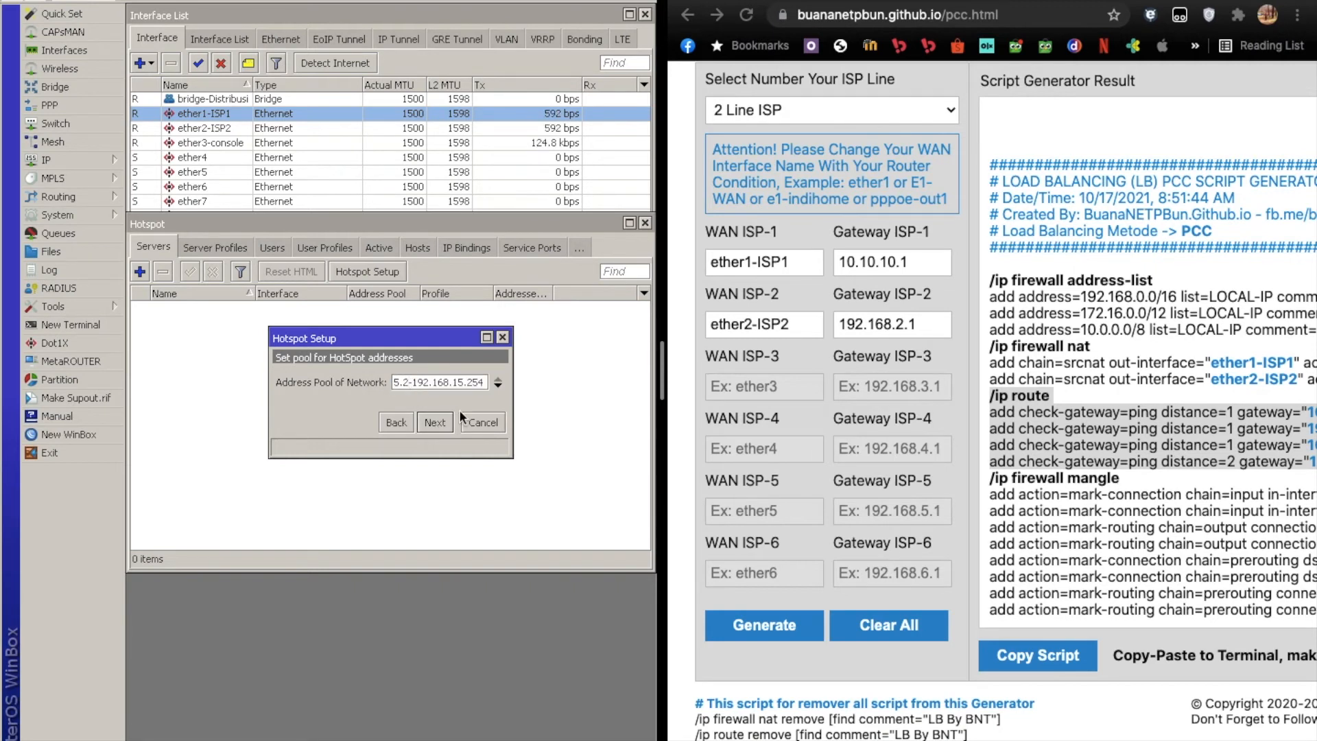
{"action": "key", "text": "BackSpace"}
{"action": "type", "text": "100"}
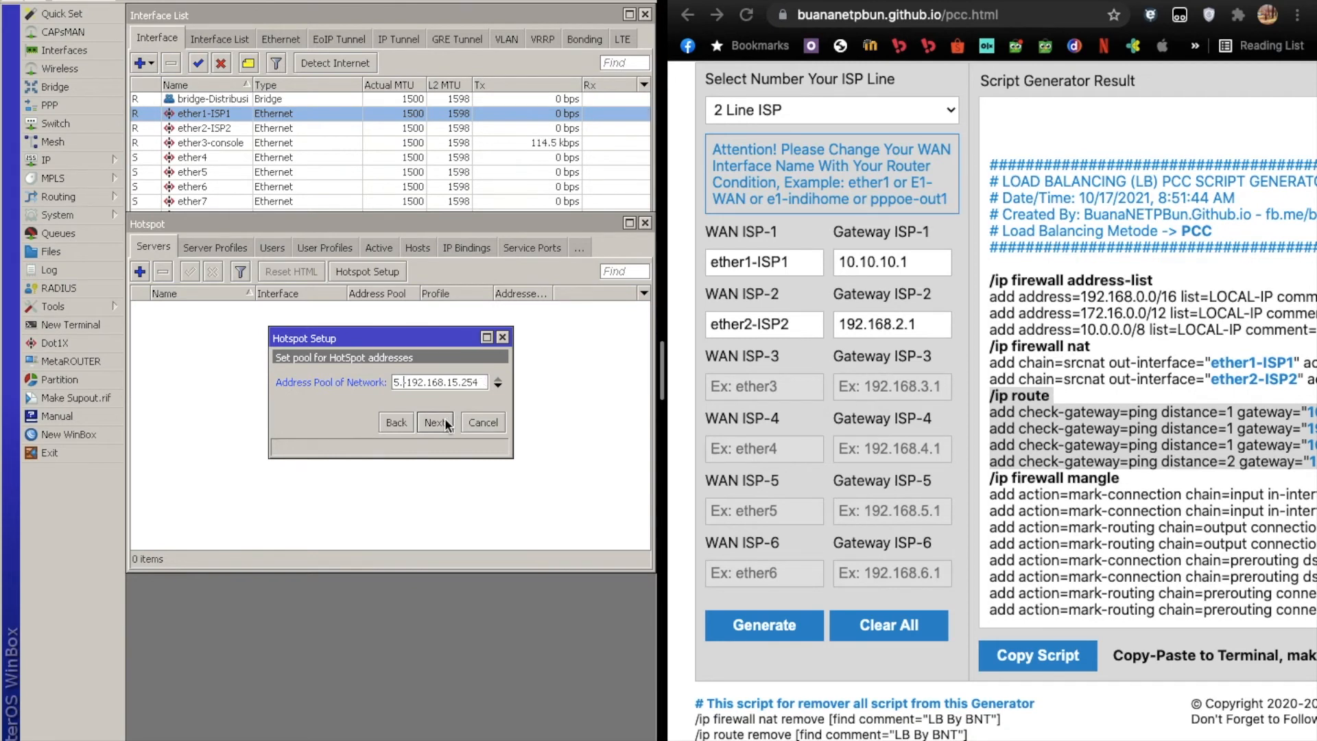
{"action": "left_click", "coordinate": [444, 420]}
{"action": "left_click", "coordinate": [445, 420]}
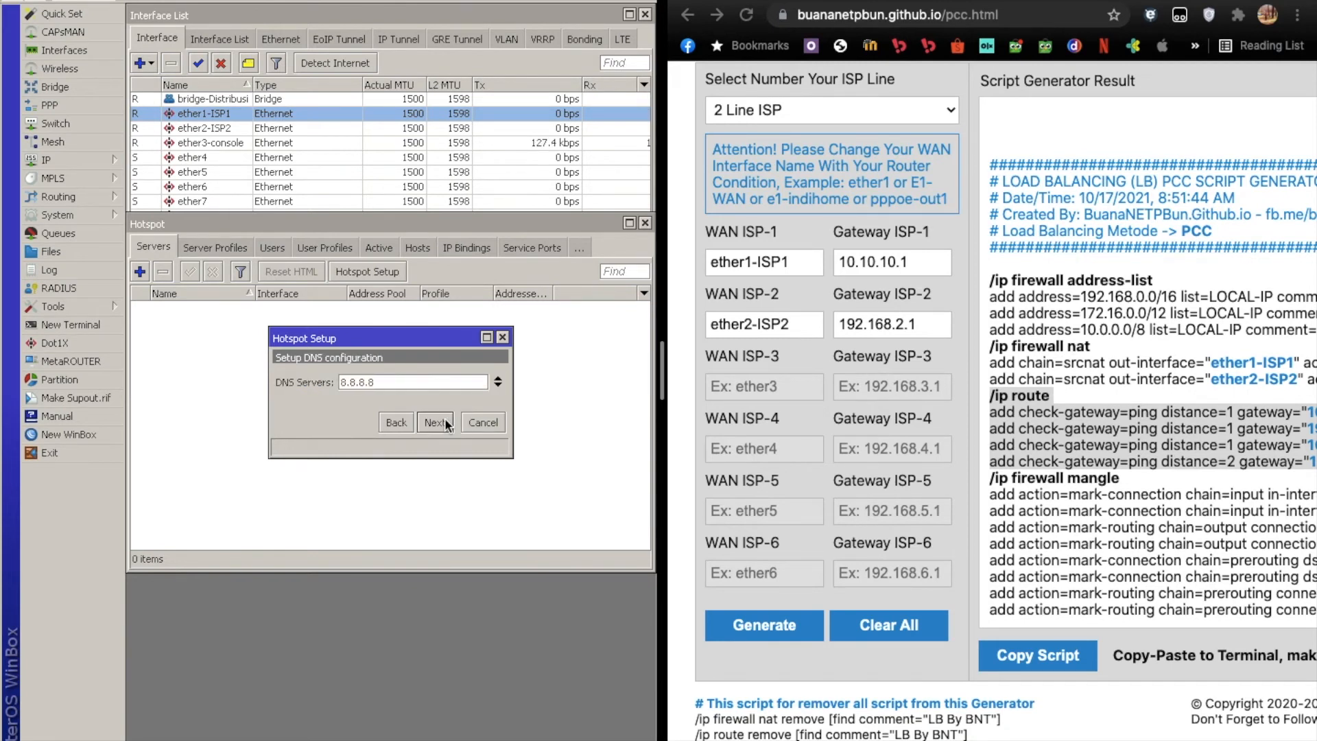
Keep 8.8.8.8 as the DNS server and set the local hotspot server's DNS name to aulia.net.
{"action": "left_click", "coordinate": [445, 420]}
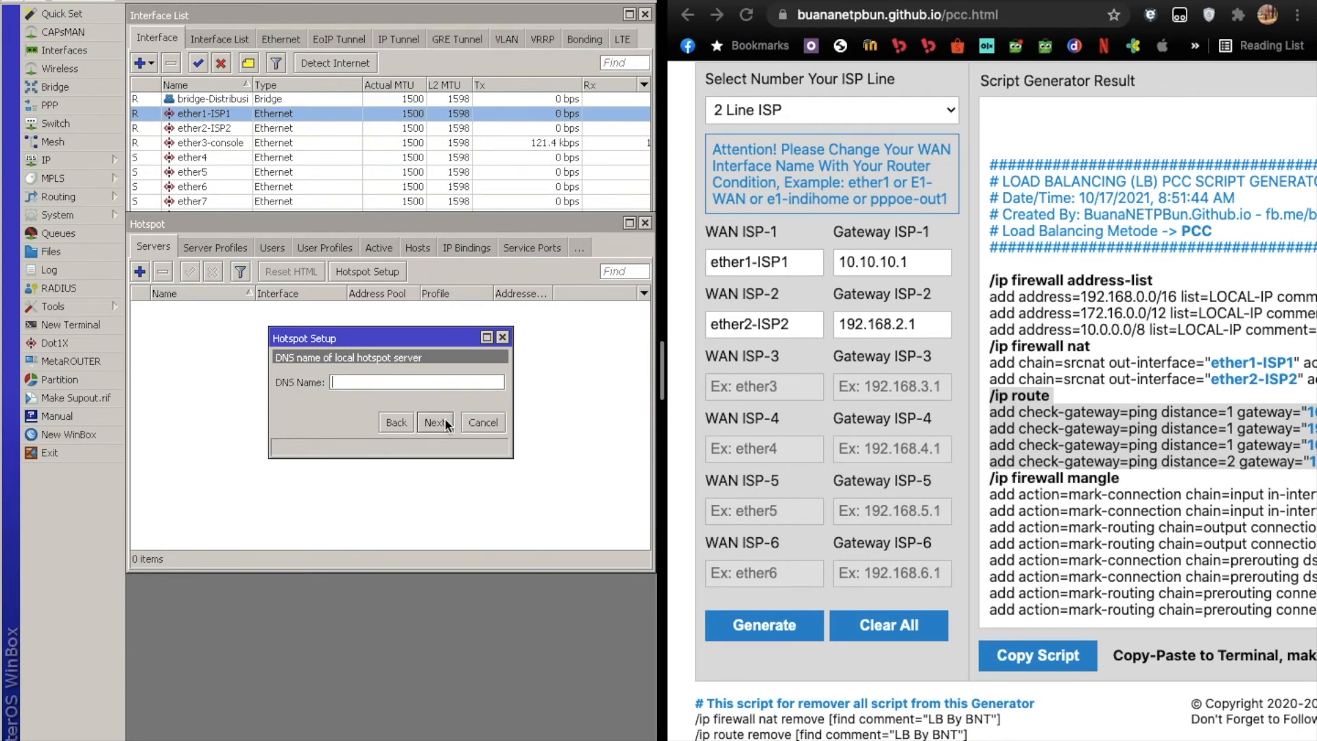
{"action": "type", "text": "aulia.net"}
{"action": "left_click", "coordinate": [436, 422]}
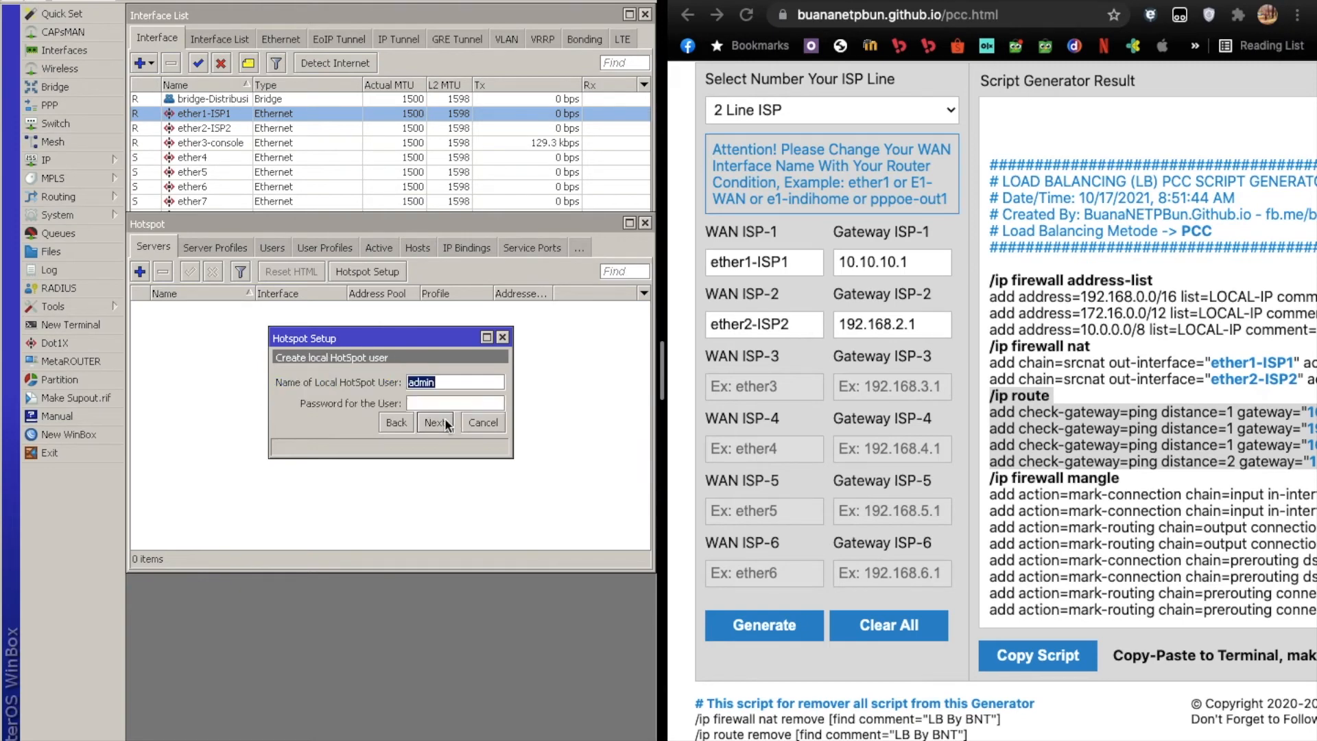
Enter the local HotSpot user's name and password and complete the hotspot setup.
{"action": "type", "text": "mmaster"}
{"action": "left_click", "coordinate": [445, 419]}
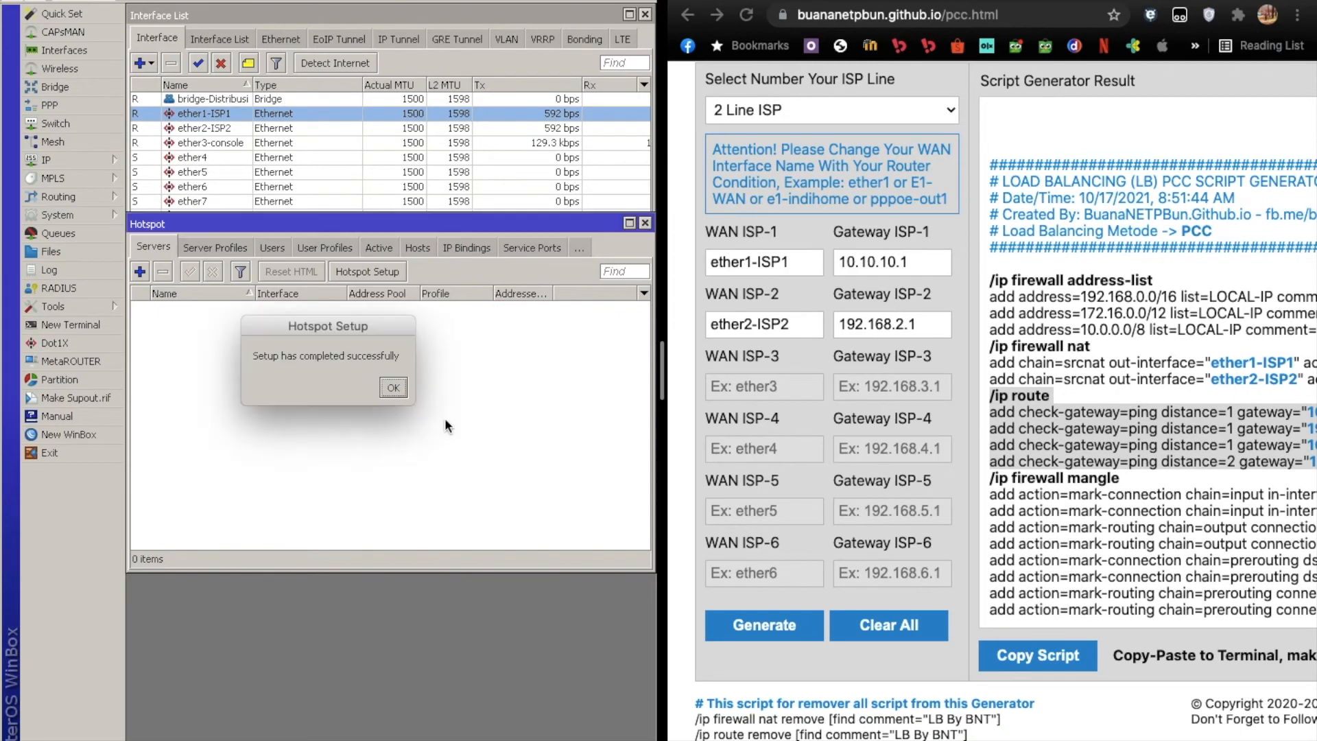
{"action": "left_click", "coordinate": [394, 389]}
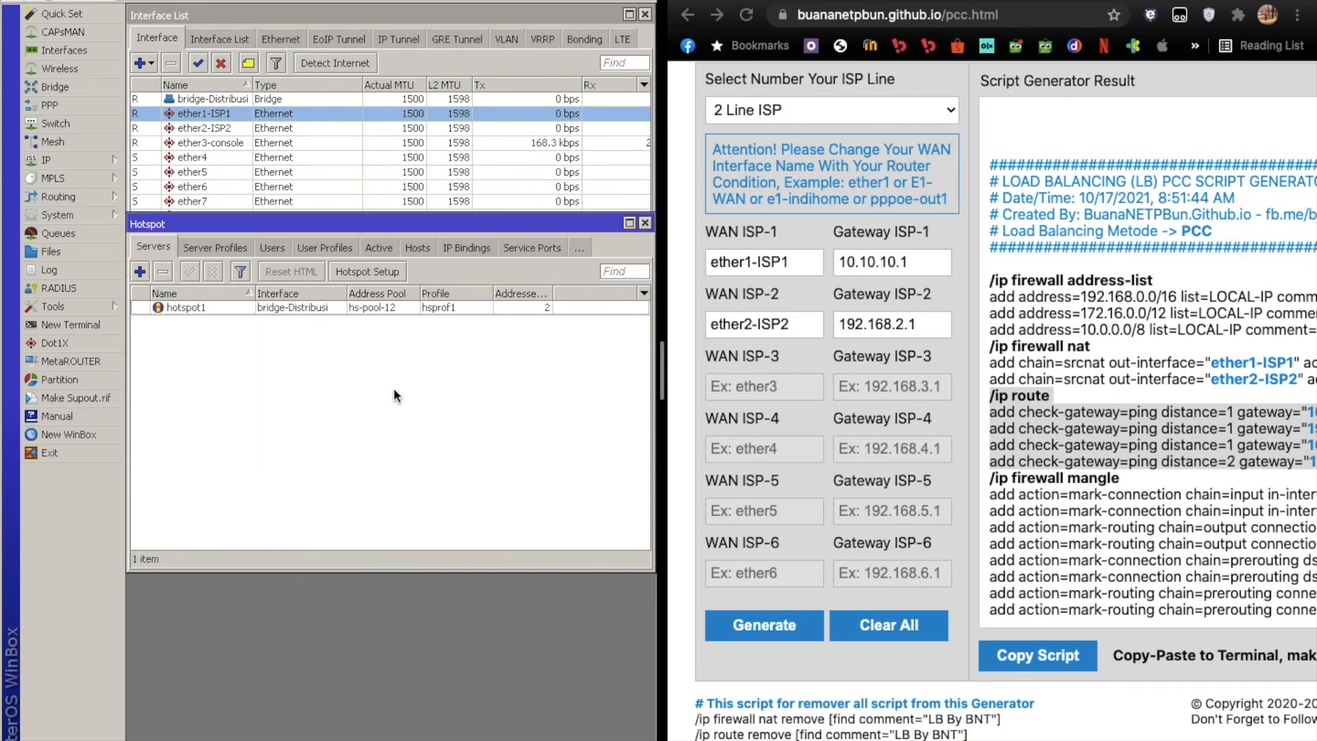
Move the Hotspot window down to uncover the interface list and go through ports ether5 to ether10.
{"action": "left_click_drag", "start_coordinate": [284, 224], "coordinate": [284, 328]}
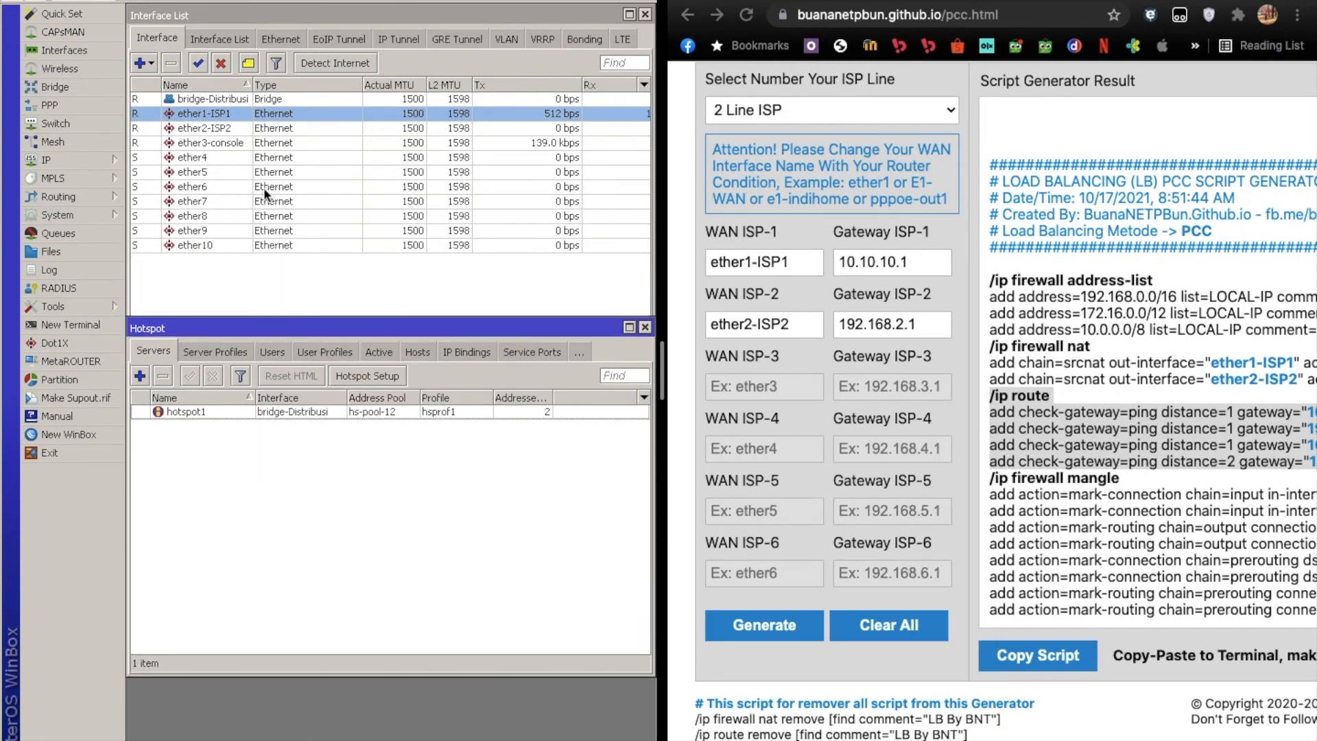
{"action": "left_click", "coordinate": [225, 172]}
{"action": "left_click", "coordinate": [224, 185]}
{"action": "left_click", "coordinate": [220, 199]}
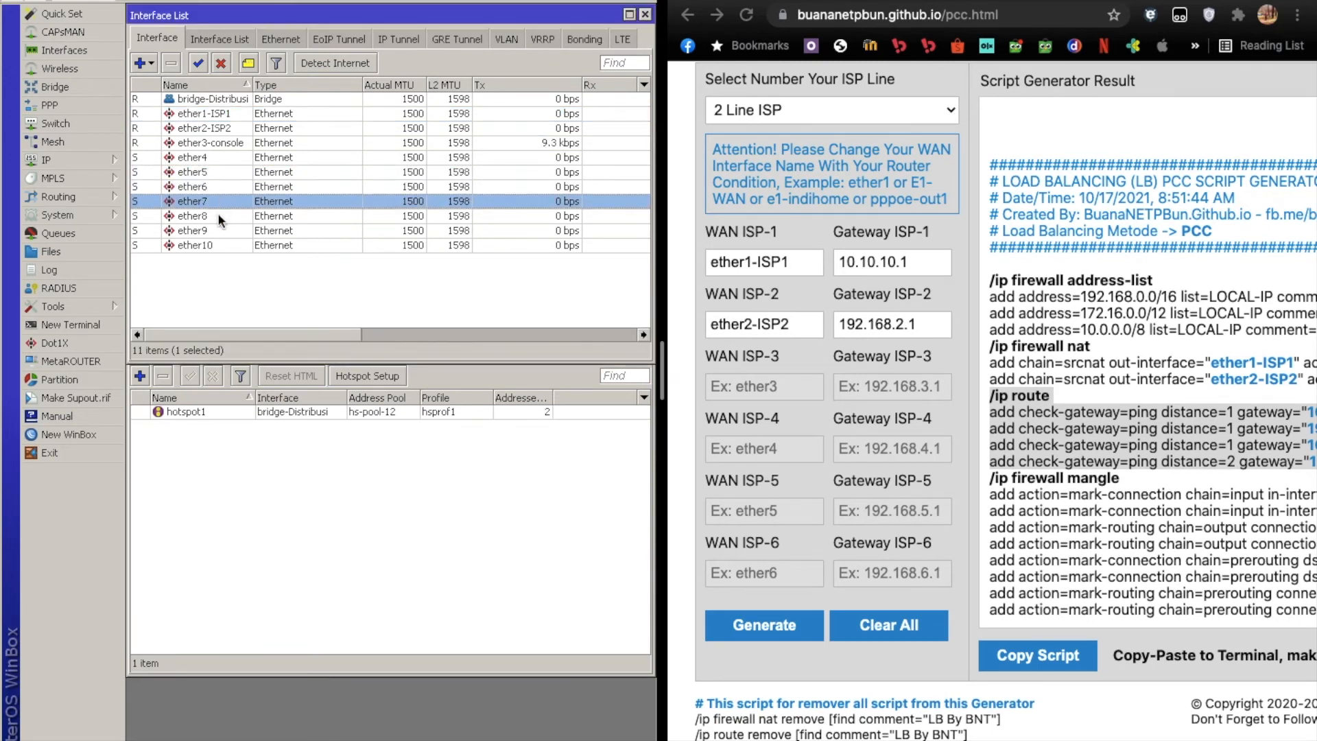
{"action": "left_click", "coordinate": [218, 217]}
{"action": "left_click", "coordinate": [212, 230]}
{"action": "left_click", "coordinate": [208, 244]}
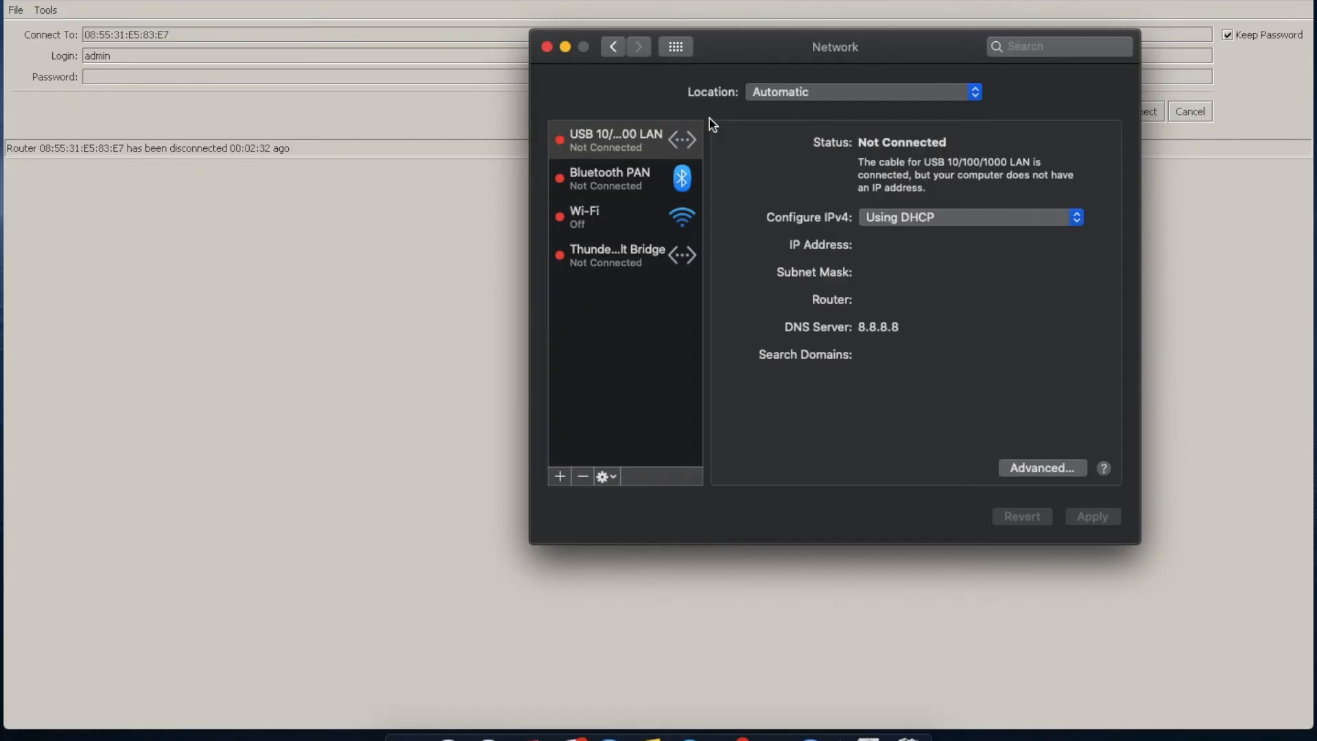
Switch to the macOS Network preferences and check the USB 10/100/1000 LAN connection's status and IP settings.
{"action": "left_click", "coordinate": [637, 172]}
{"action": "left_click", "coordinate": [629, 152]}
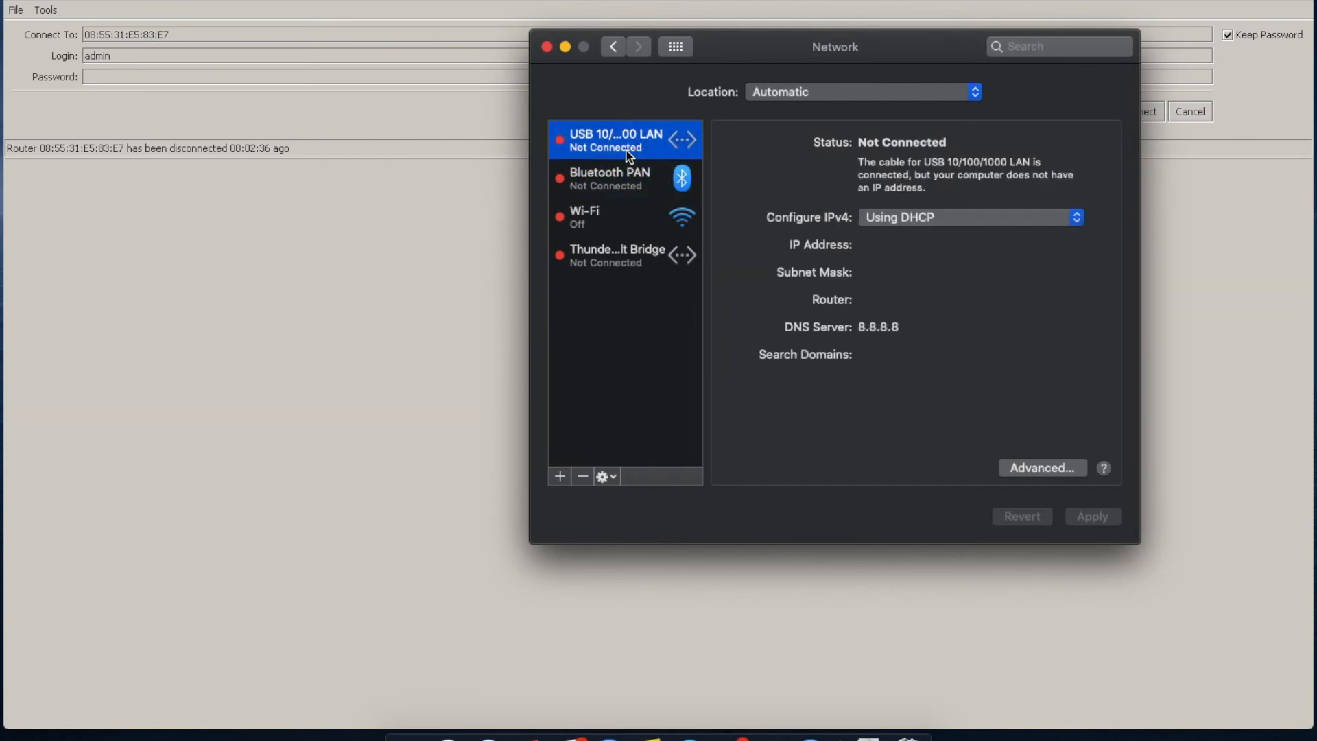
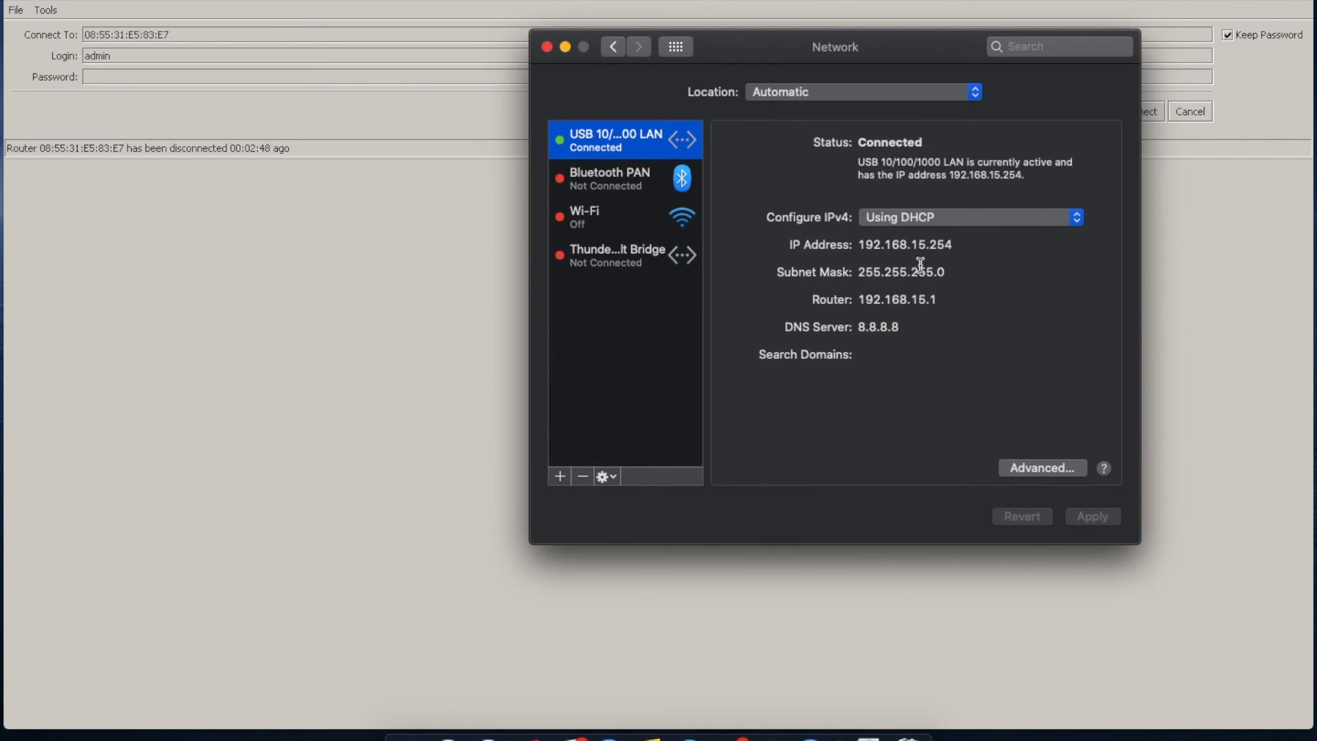
Highlight the LAN connection's router address, then switch to Chrome and search for "uji" in a new tab to test internet access.
{"action": "left_click_drag", "start_coordinate": [936, 299], "coordinate": [891, 299]}
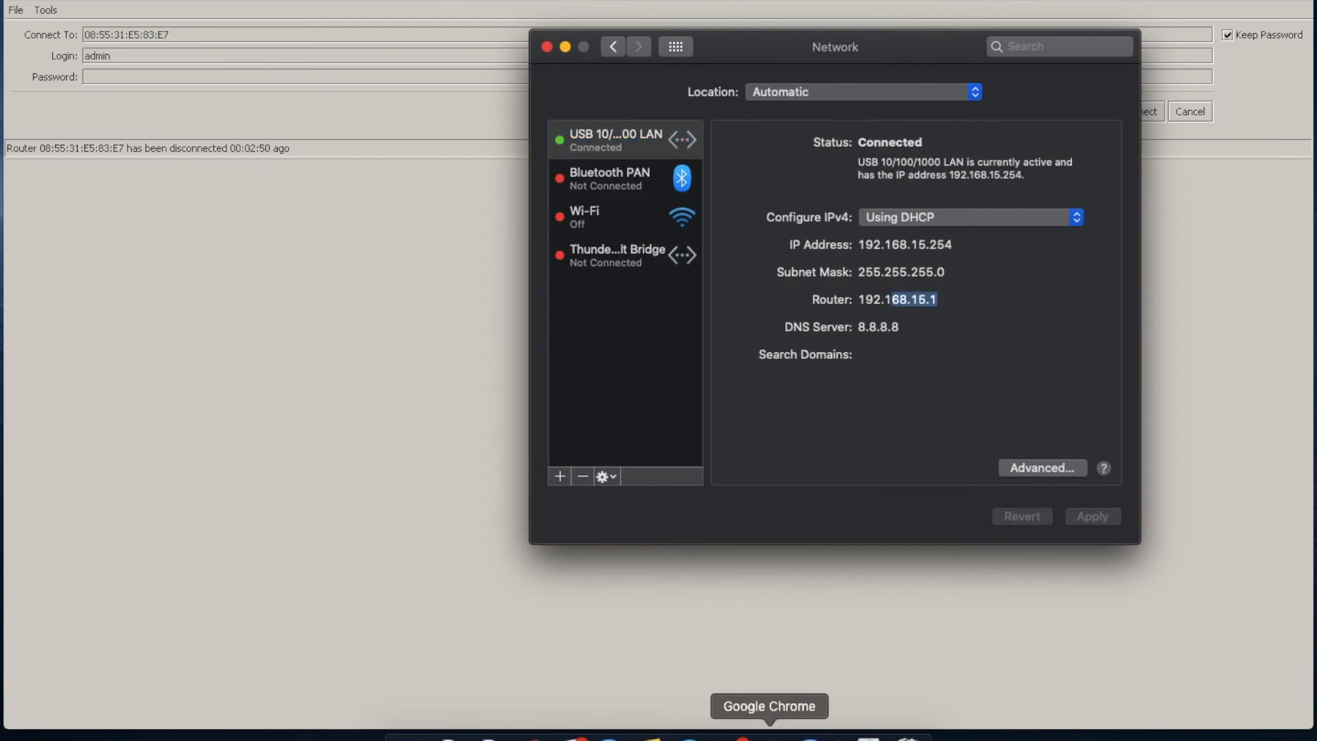
{"action": "left_click", "coordinate": [770, 736]}
{"action": "key", "text": "super+t"}
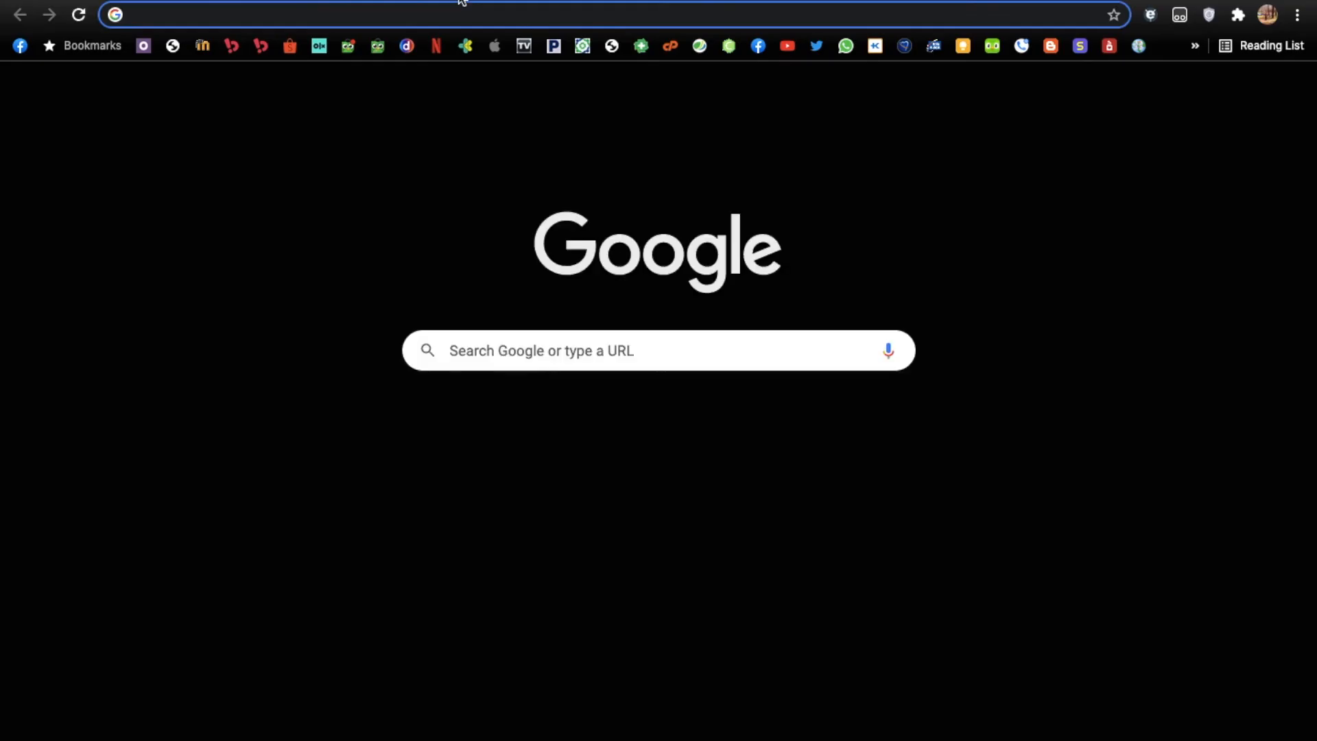
{"action": "type", "text": "uji"}
{"action": "key", "text": "Return"}
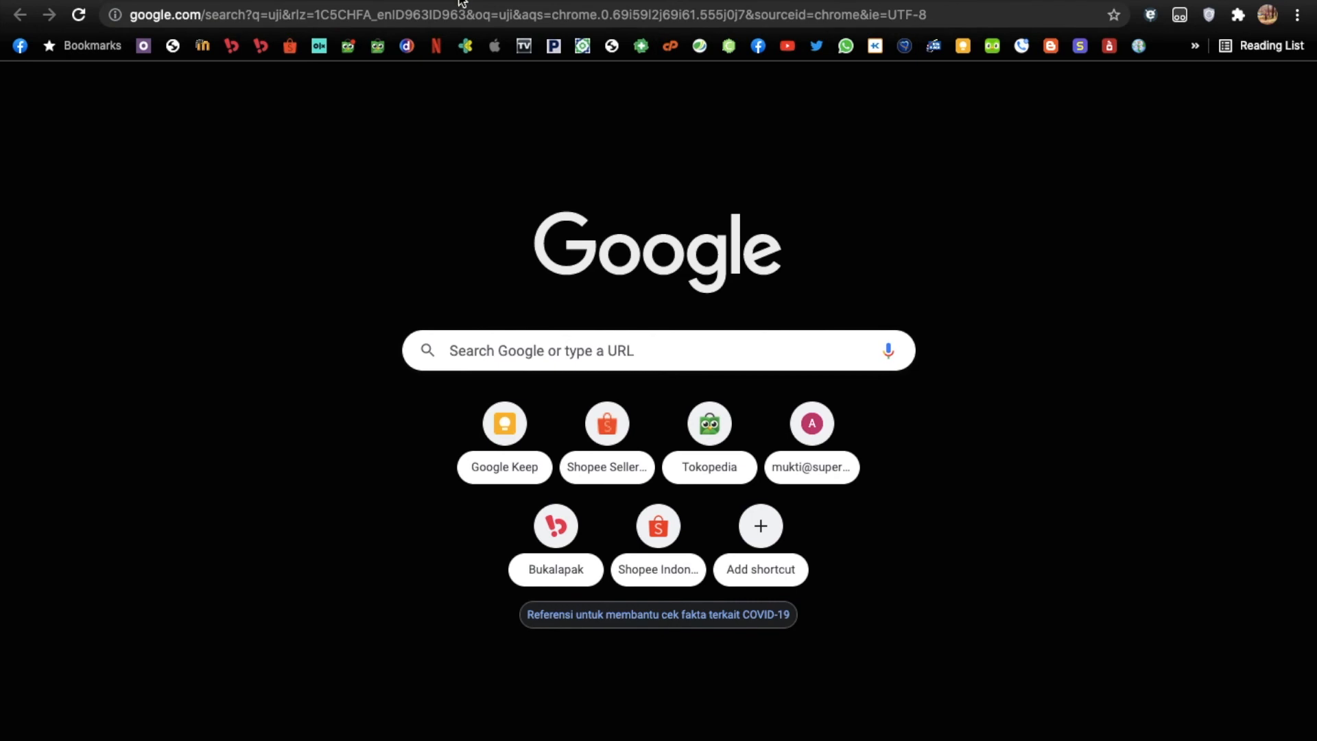
{"action": "left_click", "coordinate": [463, 9]}
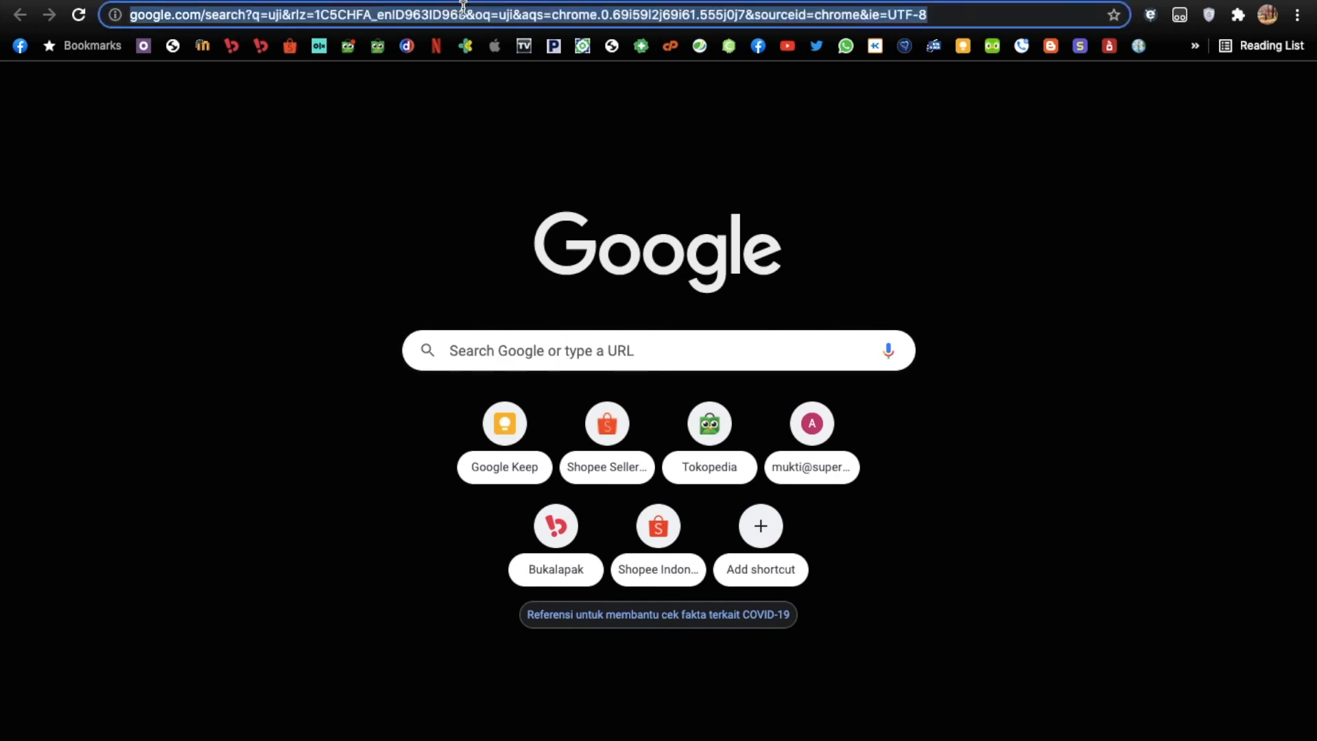
Open the macOS Terminal beside the Network preferences and ping 8.8.8.8 to test connectivity.
{"action": "key", "text": "ctrl+Left"}
{"action": "key", "text": "super+space"}
{"action": "type", "text": "term"}
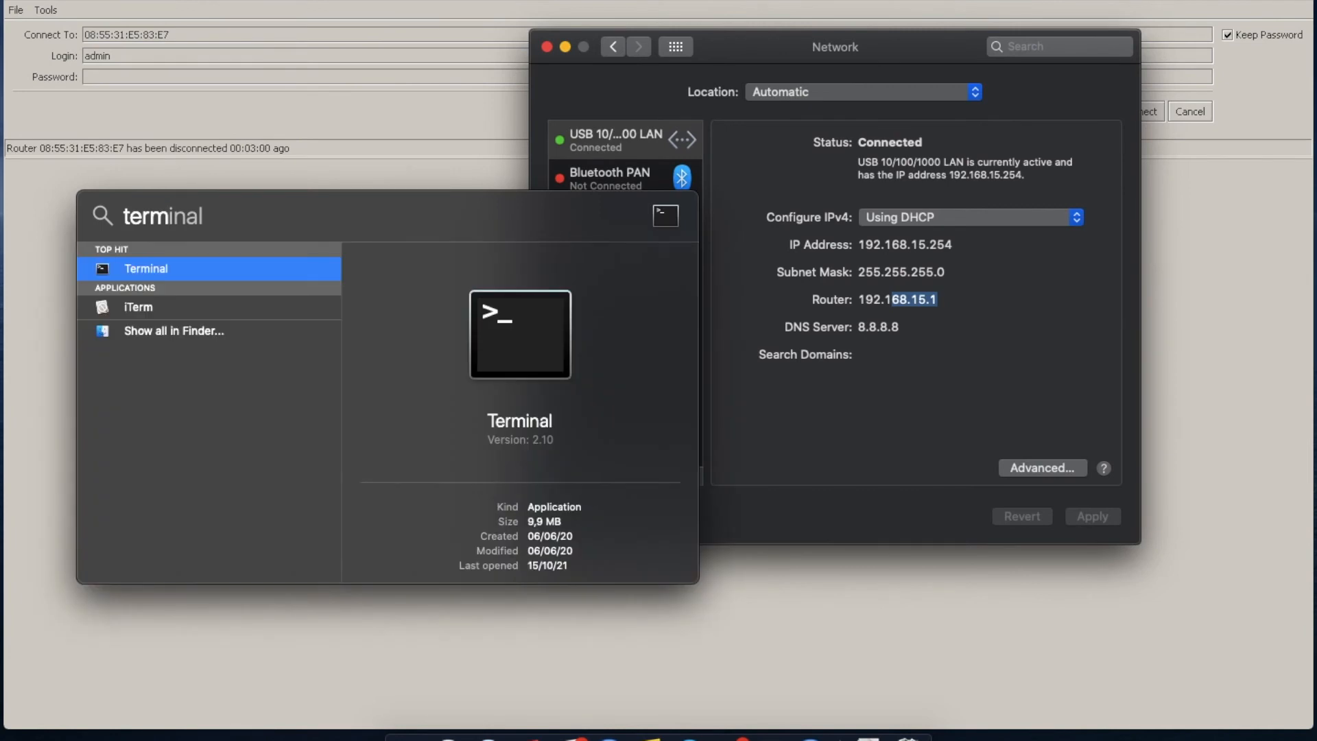
{"action": "key", "text": "Return"}
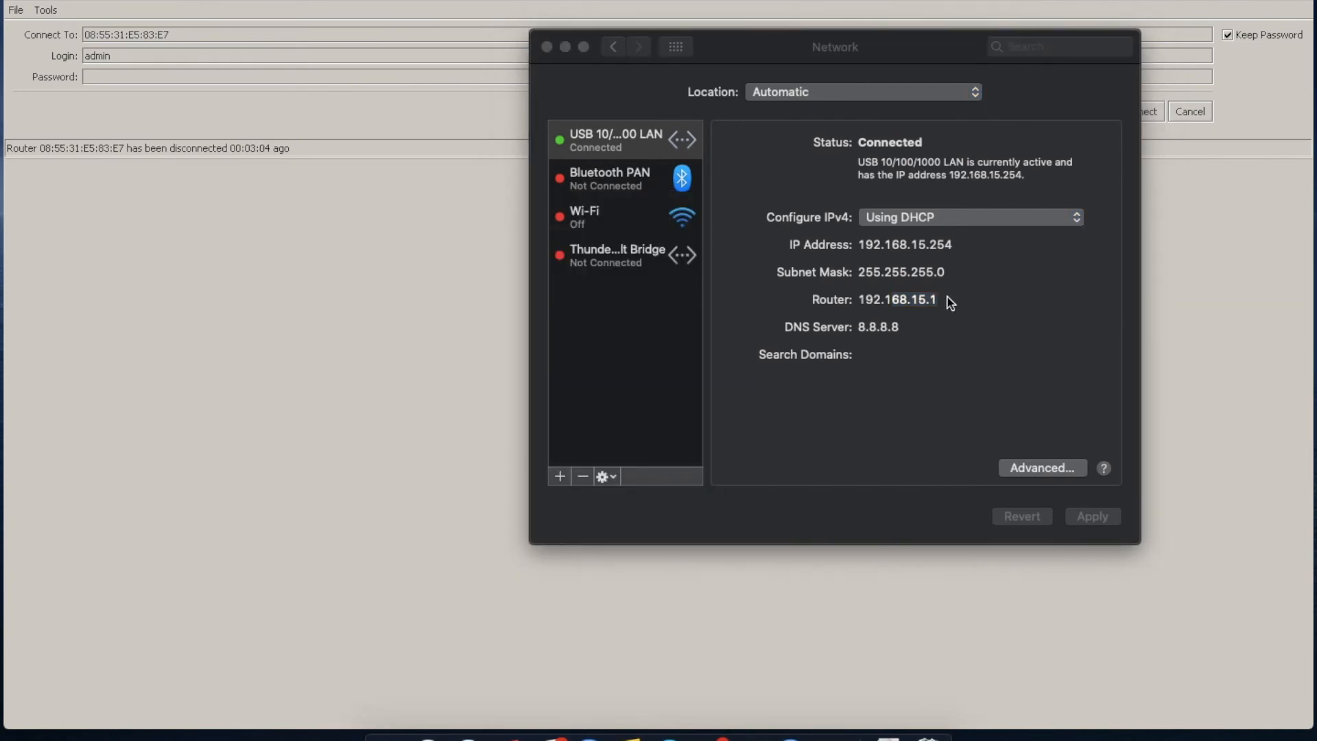
{"action": "left_click", "coordinate": [865, 298]}
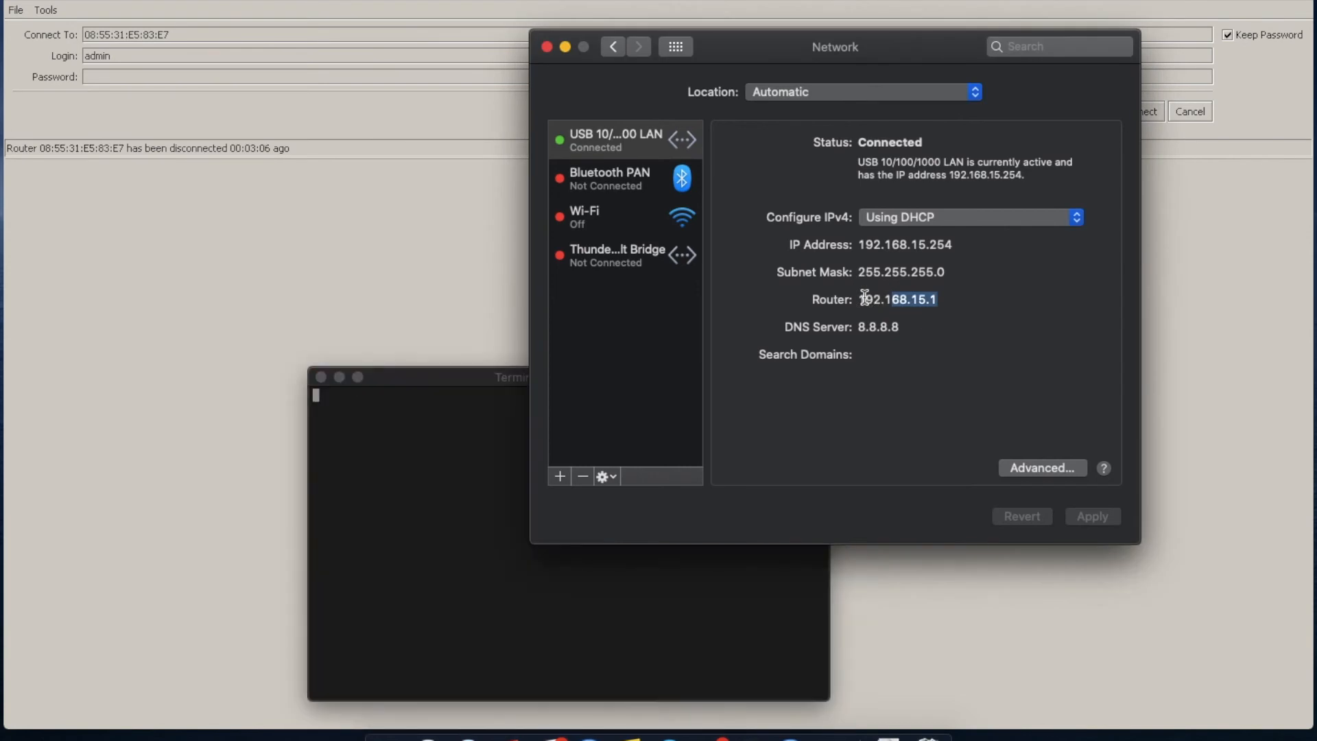
{"action": "left_click_drag", "start_coordinate": [473, 378], "coordinate": [361, 377]}
{"action": "type", "text": "pi"}
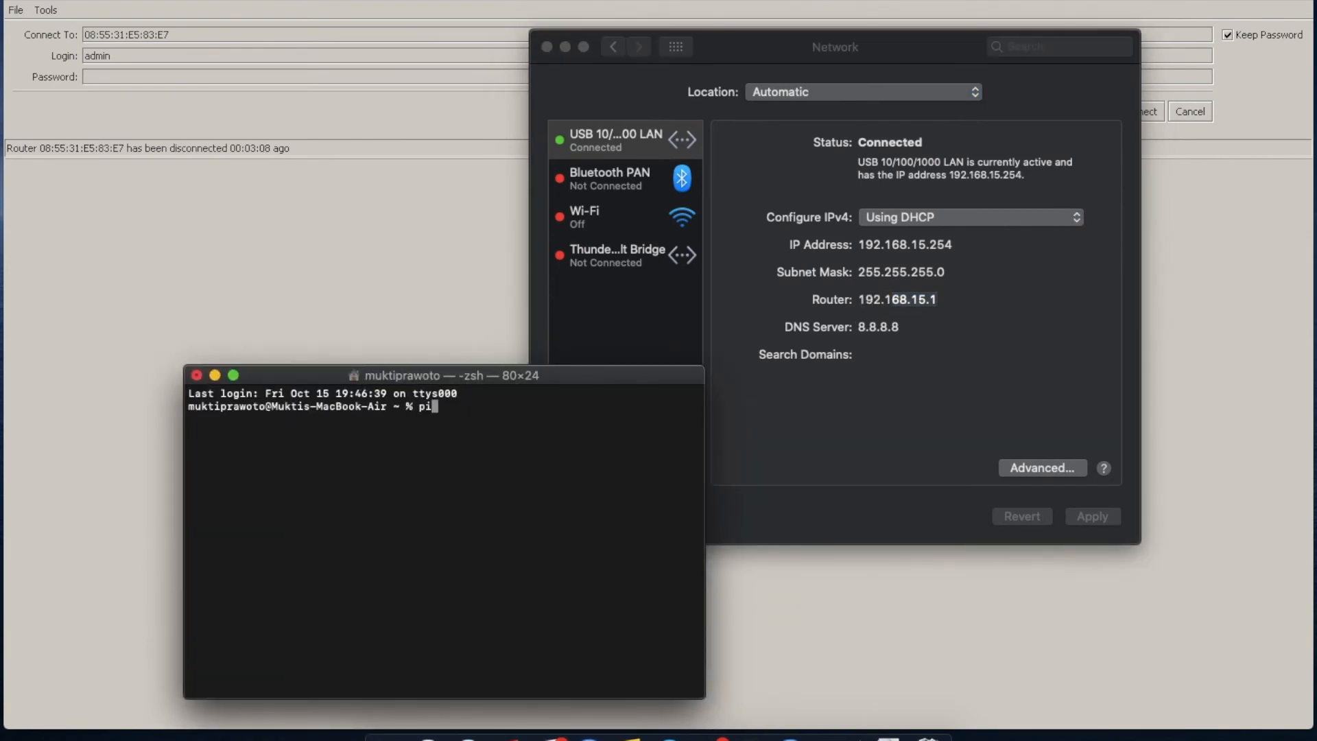
{"action": "type", "text": "ng 8.8.8.8"}
{"action": "key", "text": "Return"}
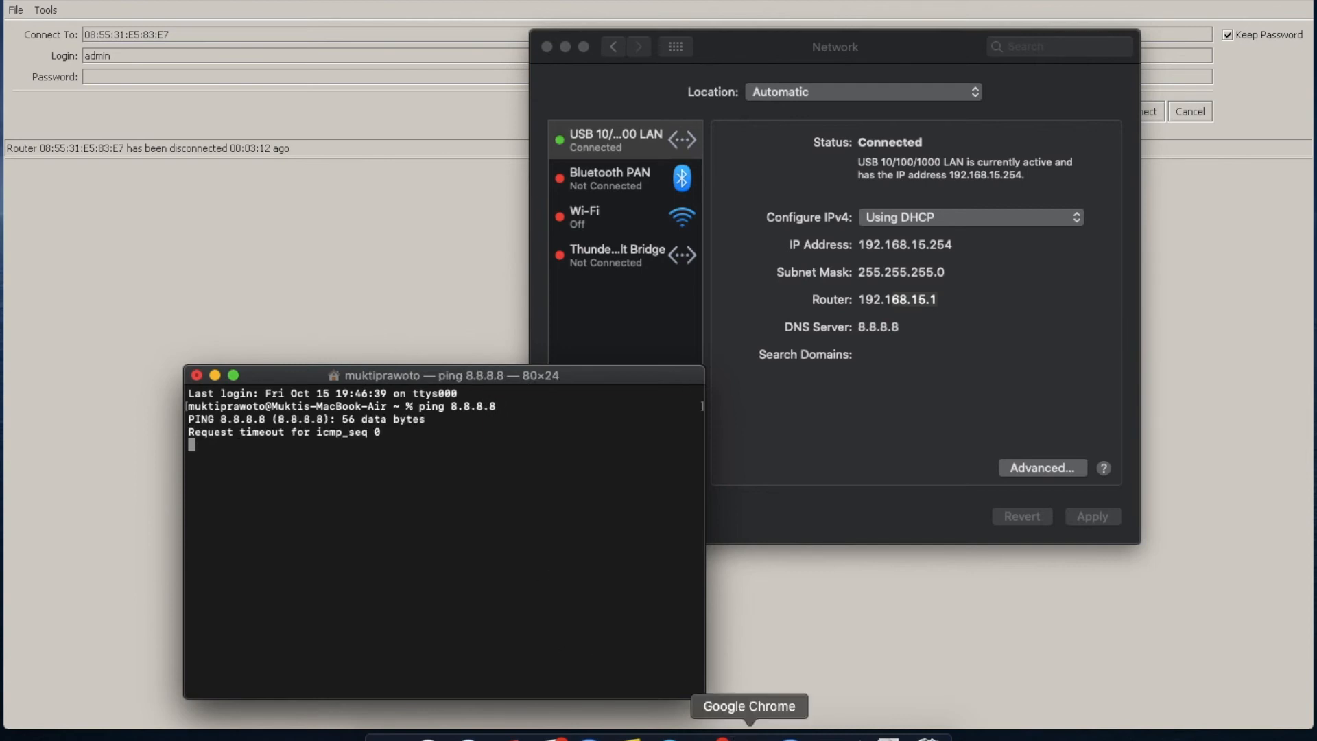
Switch back to Chrome and try to load the hotspot gateway page at 192.168.15.1.
{"action": "left_click", "coordinate": [746, 735]}
{"action": "type", "text": "192.168.1"}
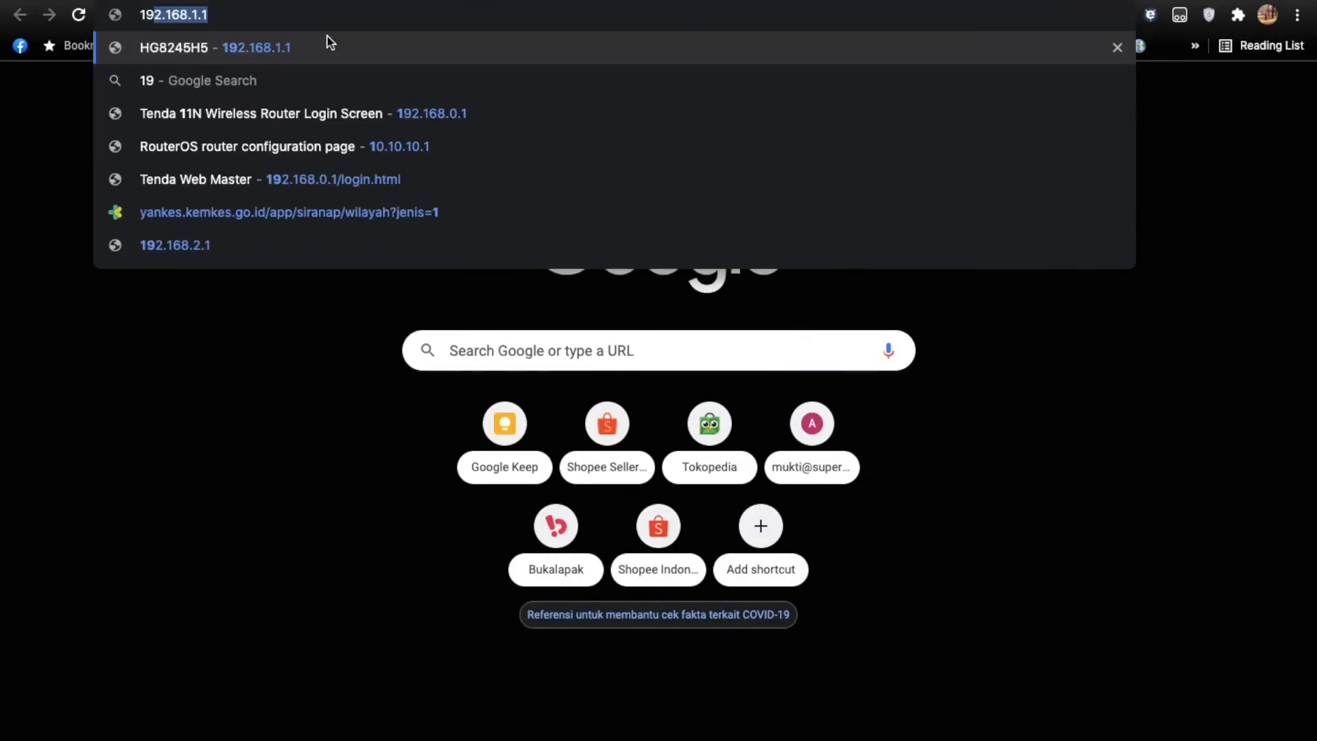
{"action": "type", "text": "5.1"}
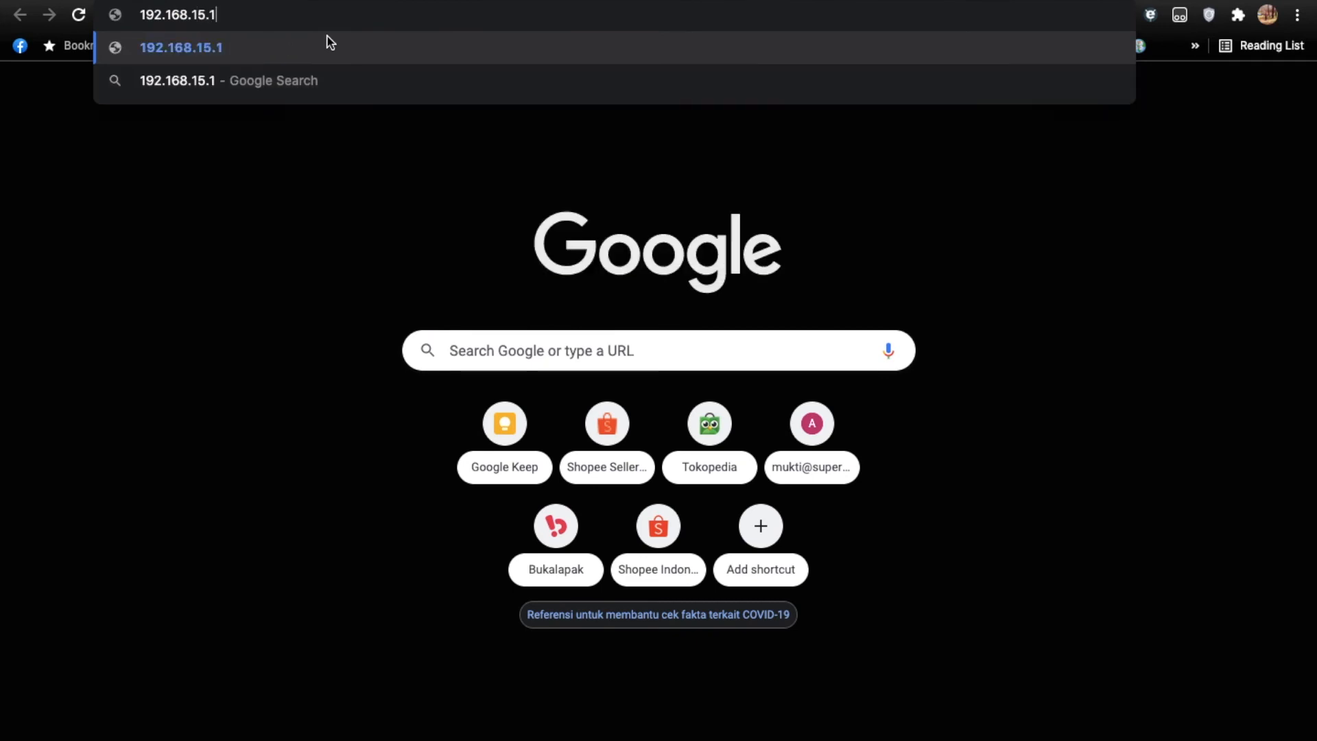
{"action": "key", "text": "Return"}
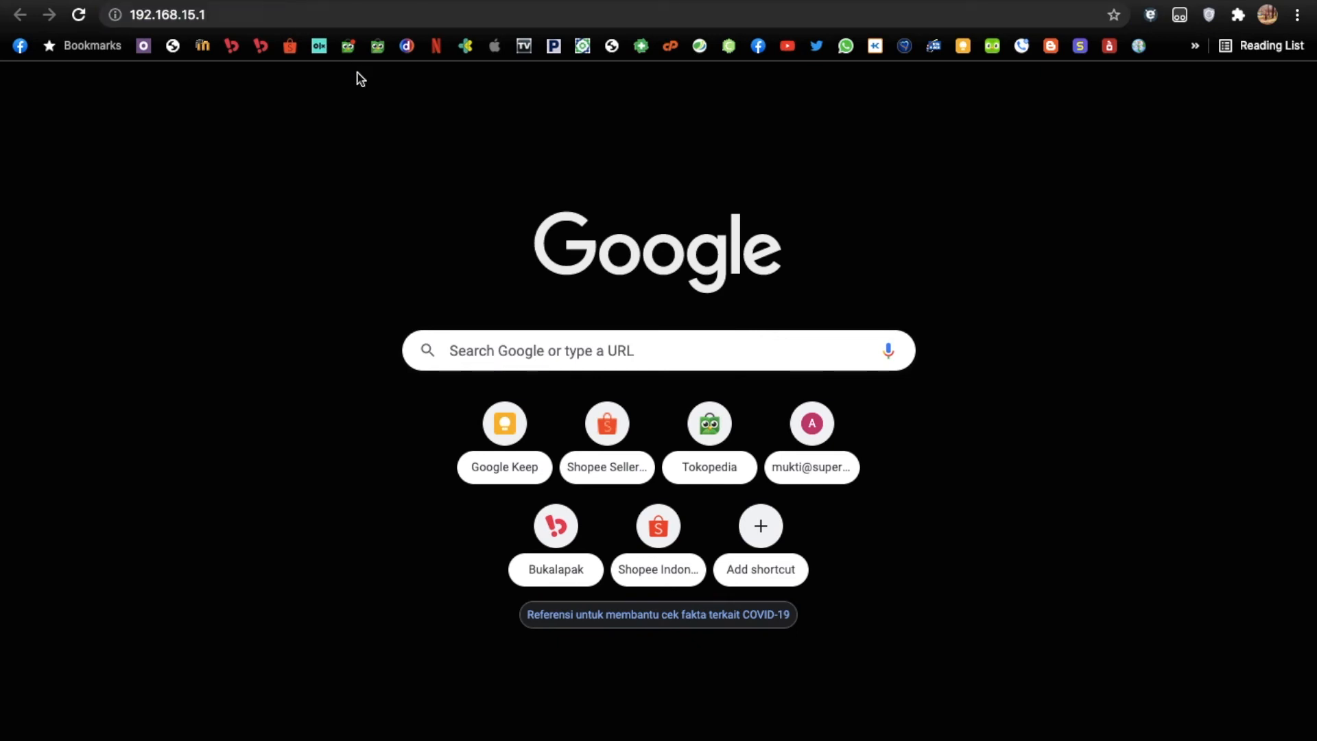
Try to load the hotspot login page through its DNS name, aulia.net.
{"action": "left_click", "coordinate": [256, 15]}
{"action": "key", "text": "ctrl+Left"}
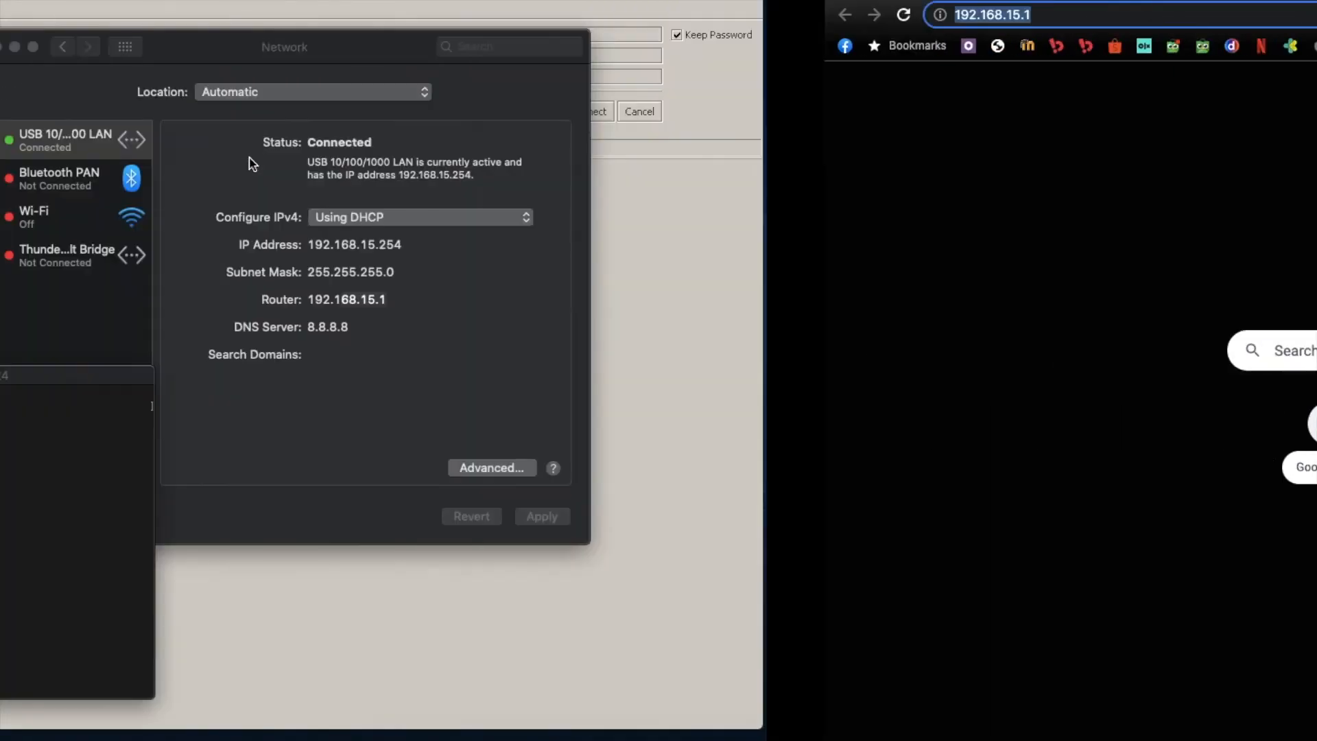
{"action": "key", "text": "ctrl+Right"}
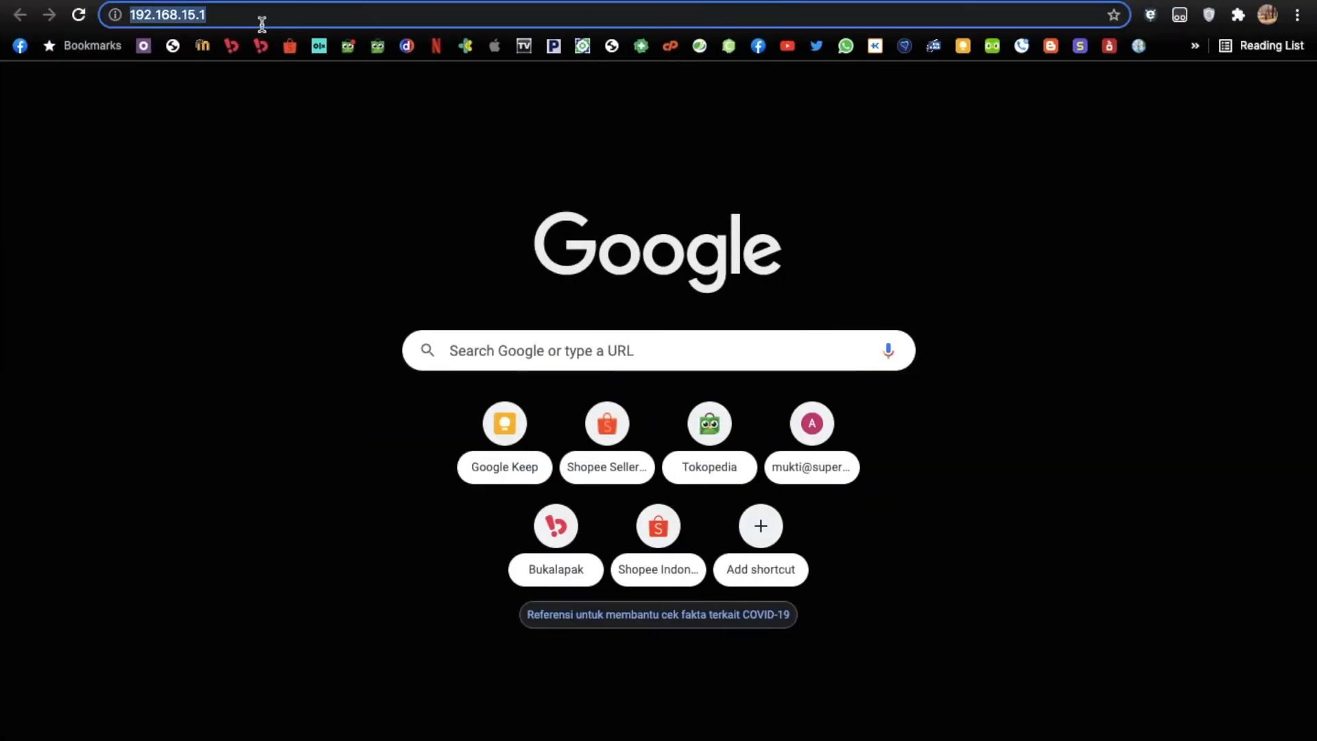
{"action": "type", "text": "aulia."}
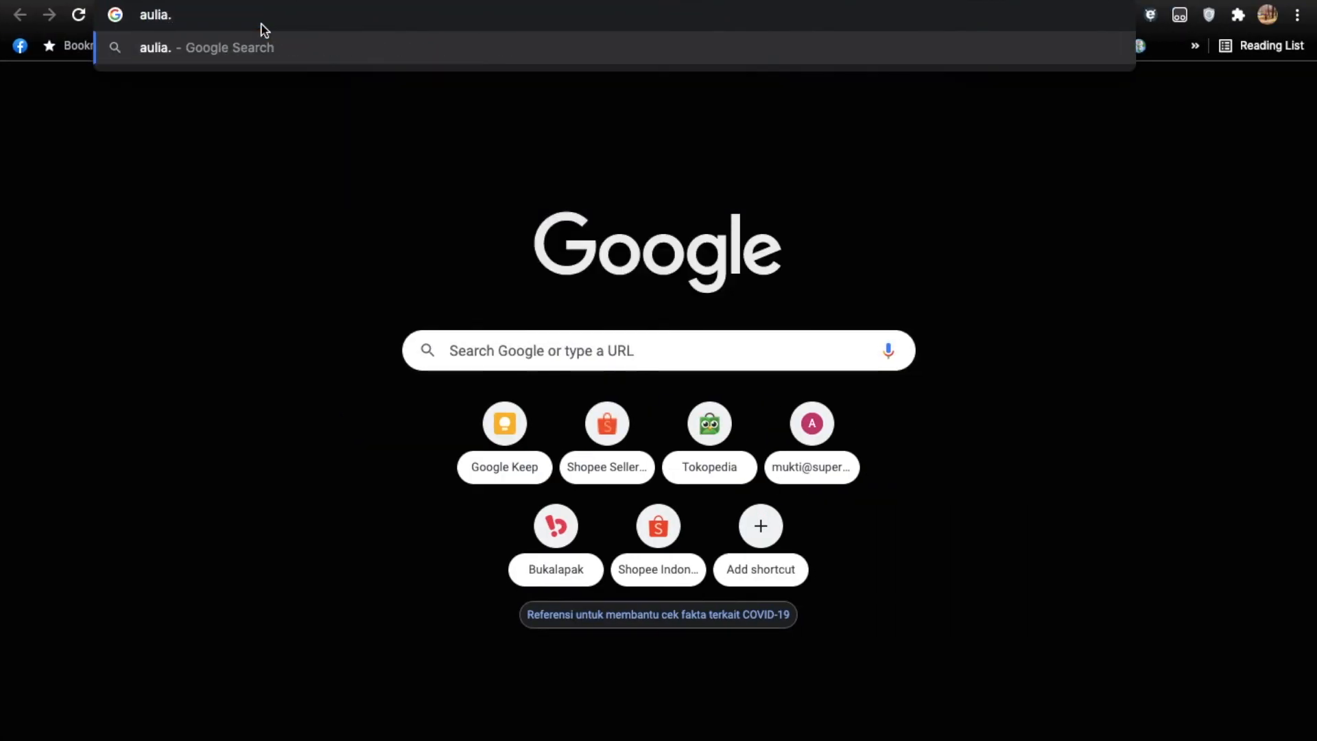
{"action": "type", "text": "net"}
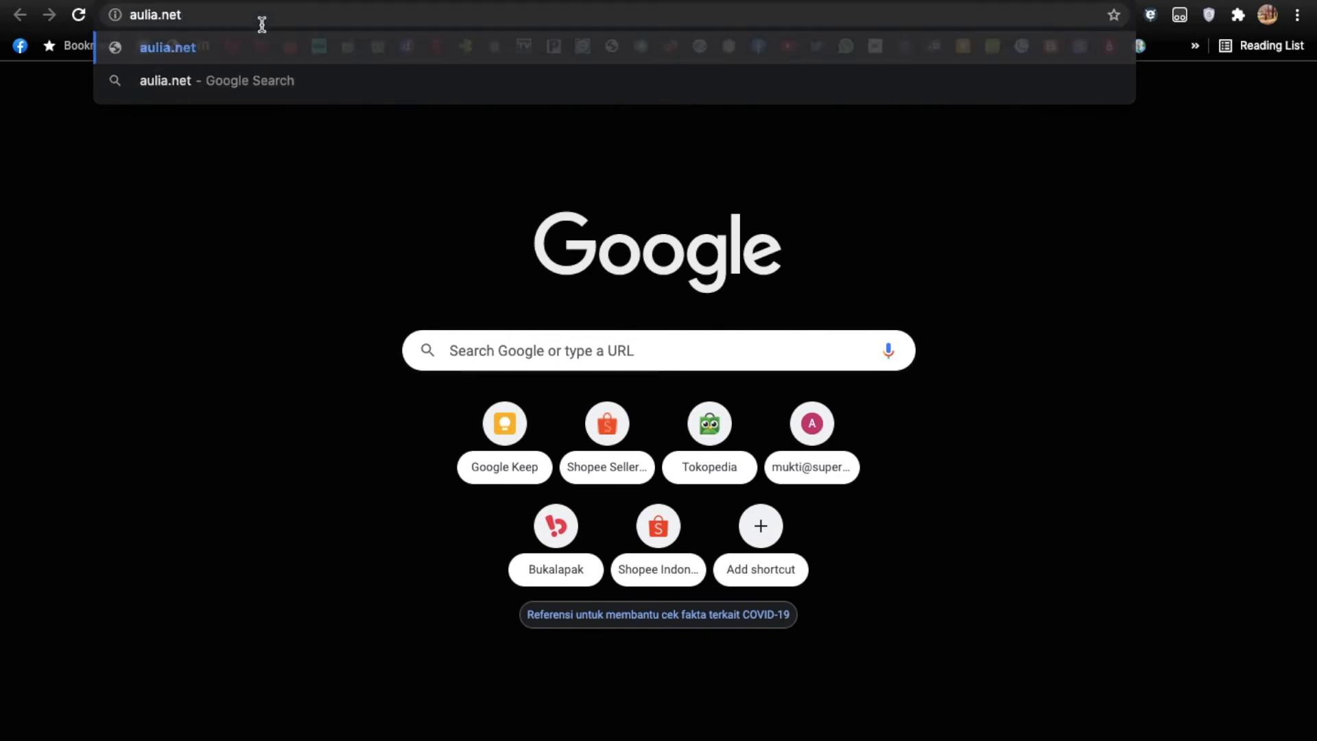
{"action": "key", "text": "Return"}
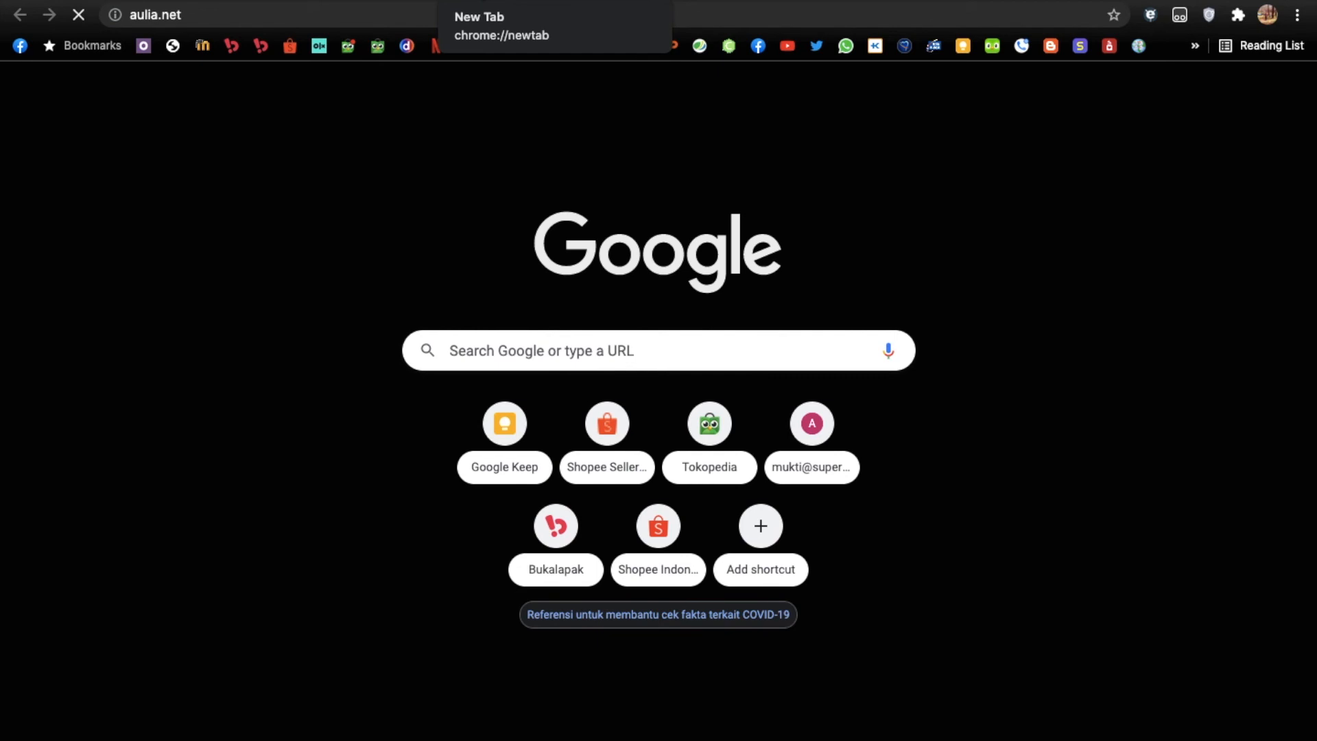
Read the o-om.com article on the missing hotspot login page under PCC load balancing, including its NAT, mangle and address-list fixes.
{"action": "left_click", "coordinate": [370, 5]}
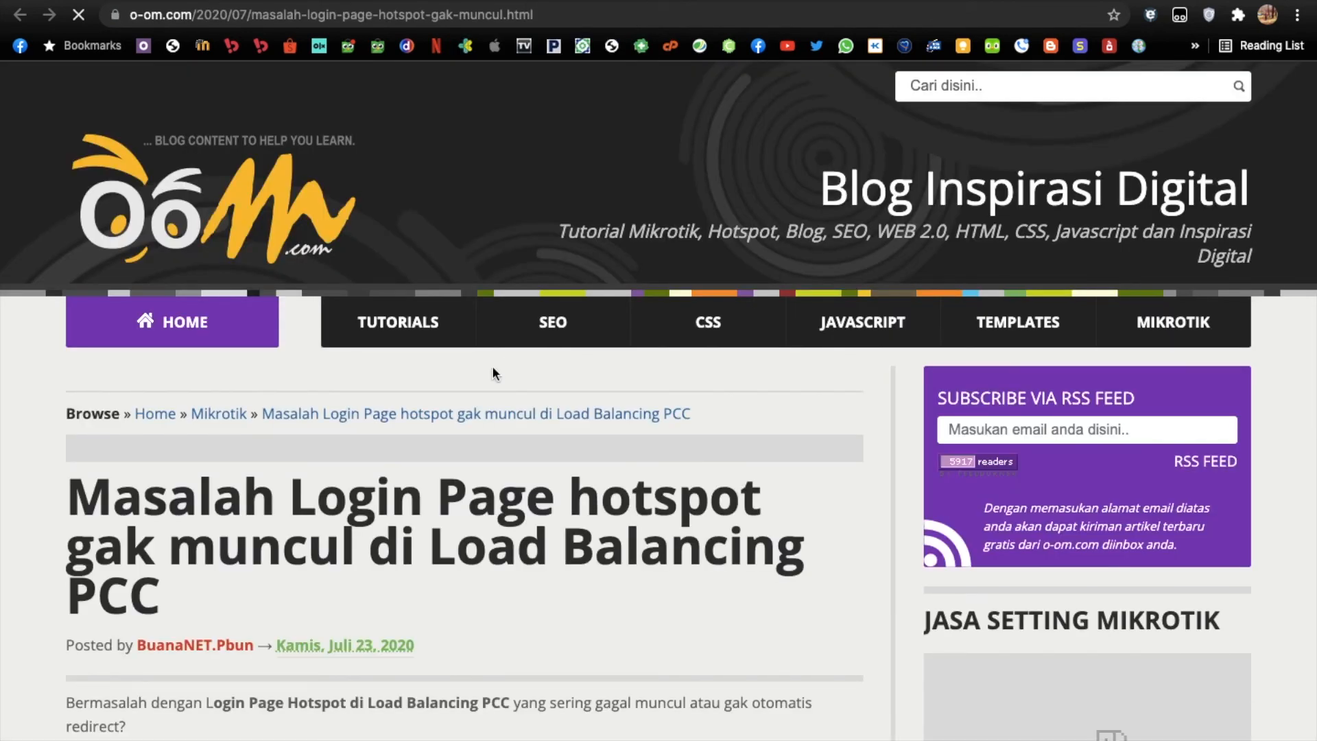
{"action": "scroll", "coordinate": [493, 371], "scroll_direction": "down", "scroll_amount": 3}
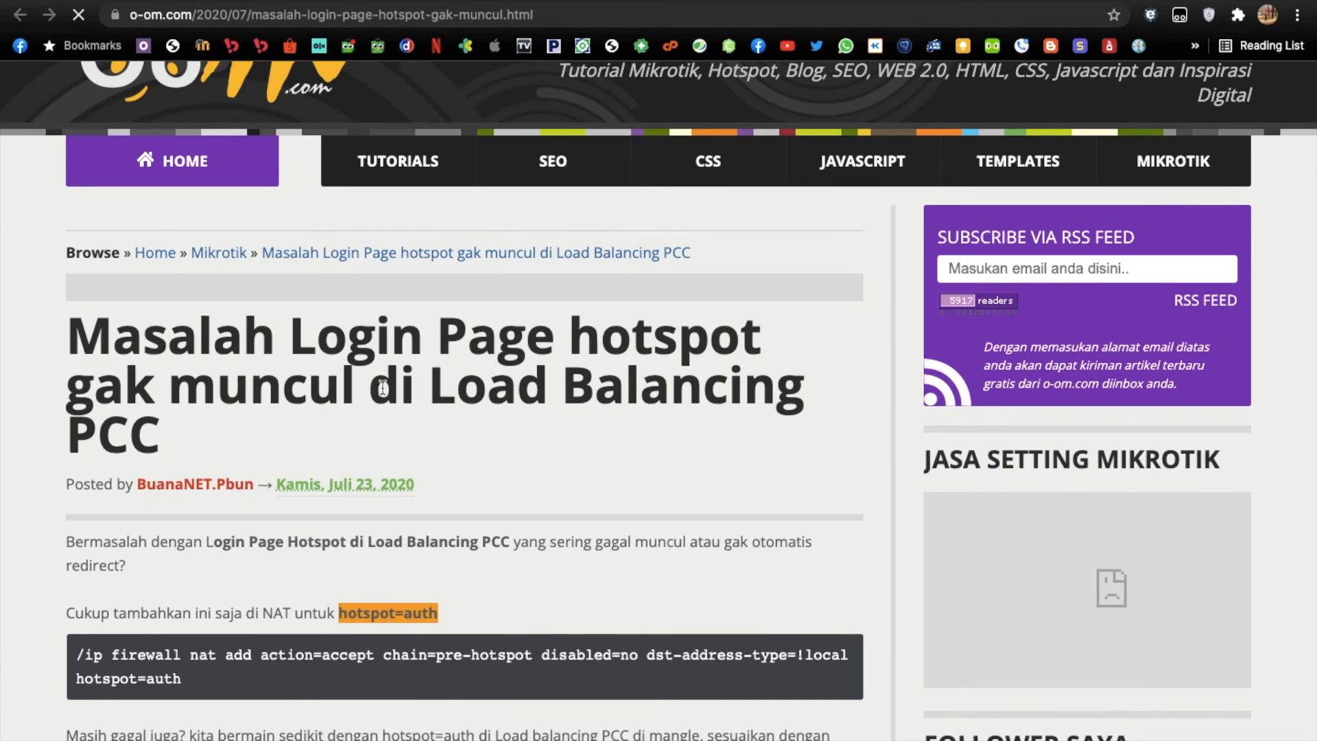
{"action": "scroll", "coordinate": [383, 388], "scroll_direction": "down", "scroll_amount": 1}
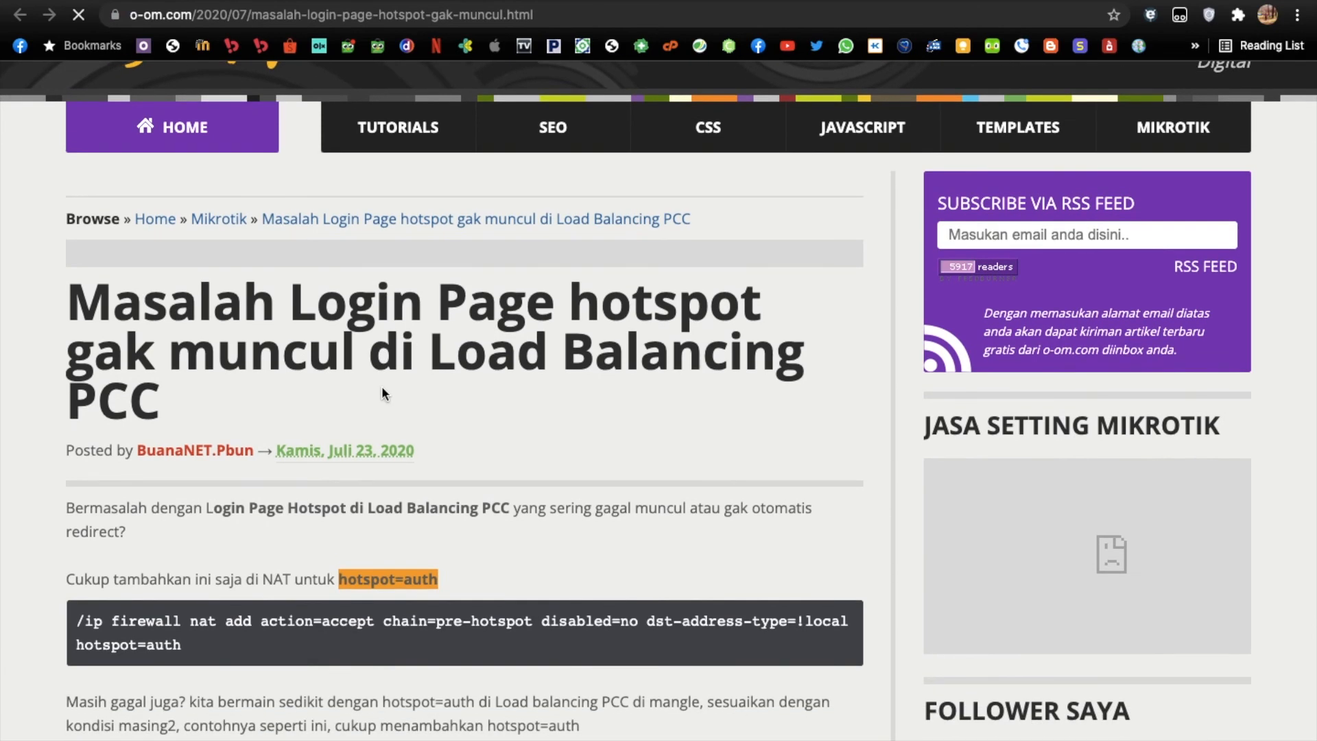
{"action": "scroll", "coordinate": [382, 385], "scroll_direction": "down", "scroll_amount": 1}
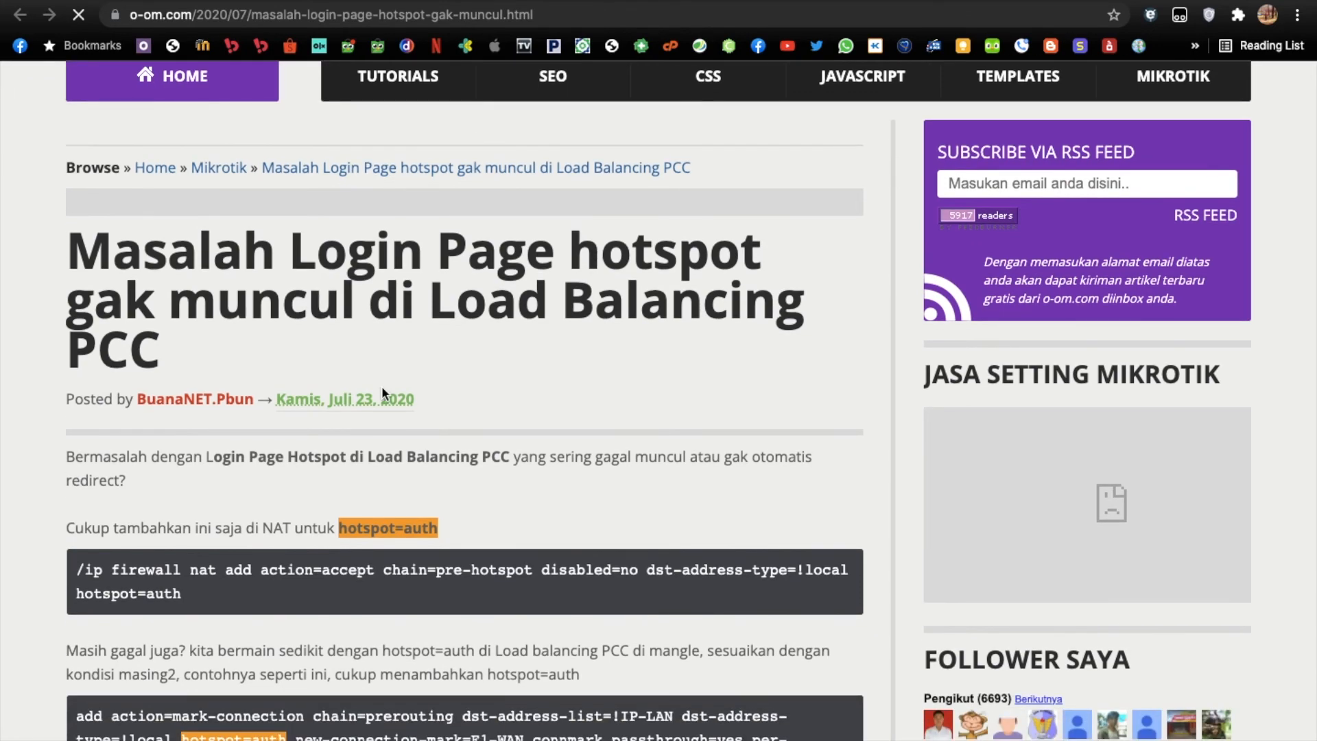
{"action": "scroll", "coordinate": [381, 386], "scroll_direction": "down", "scroll_amount": 2}
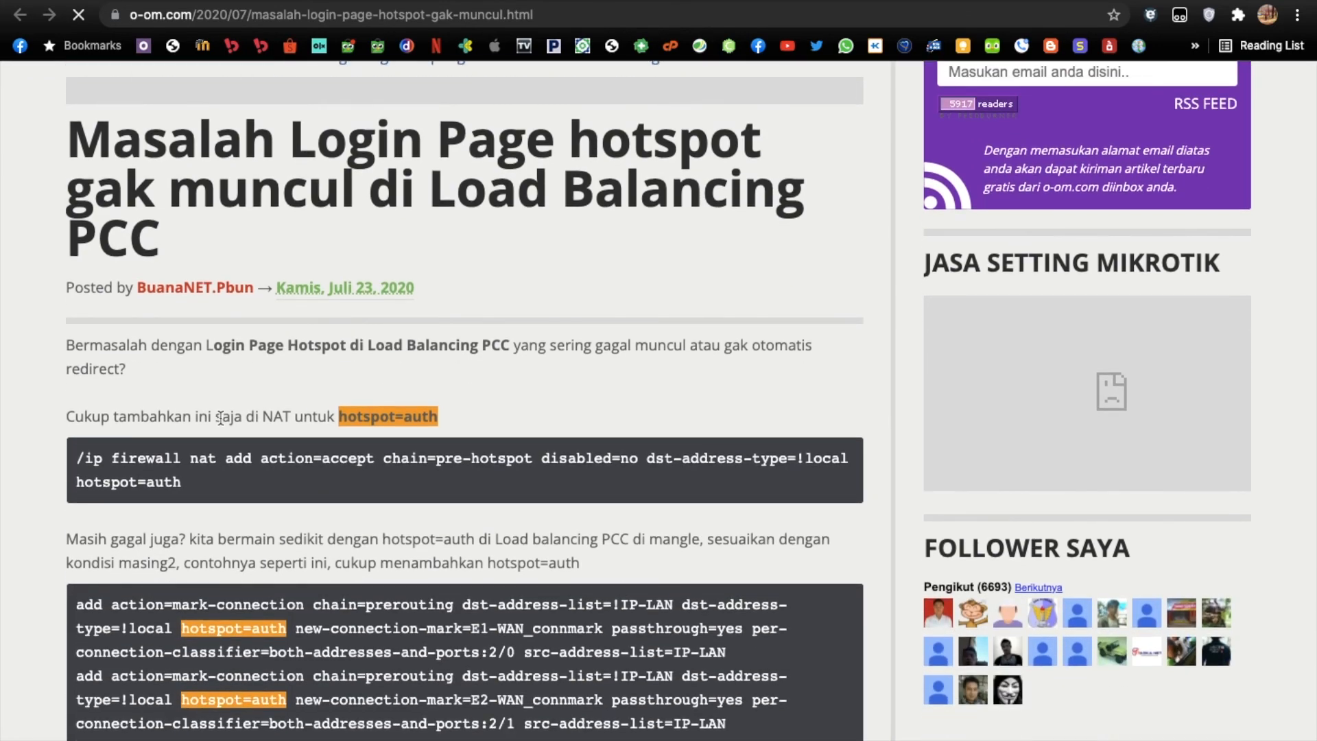
{"action": "left_click_drag", "start_coordinate": [434, 417], "coordinate": [353, 414]}
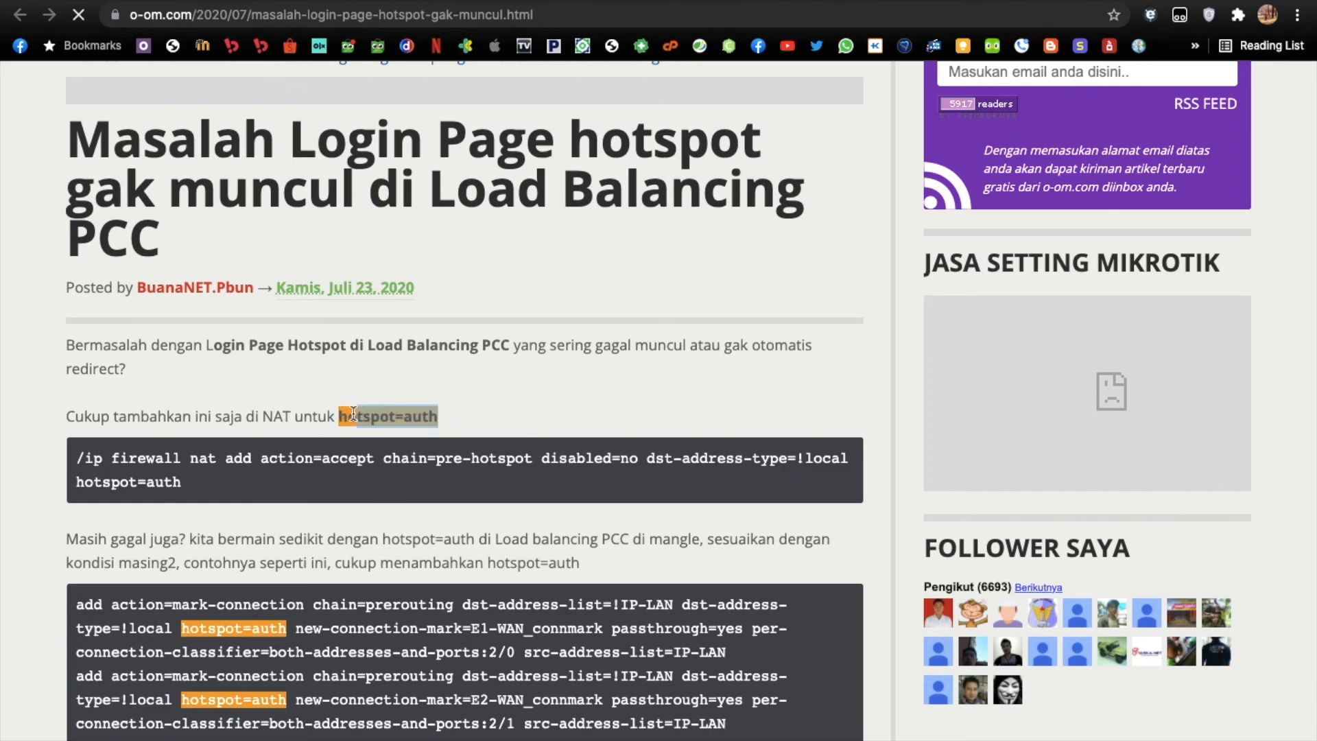
{"action": "scroll", "coordinate": [212, 447], "scroll_direction": "down", "scroll_amount": 1}
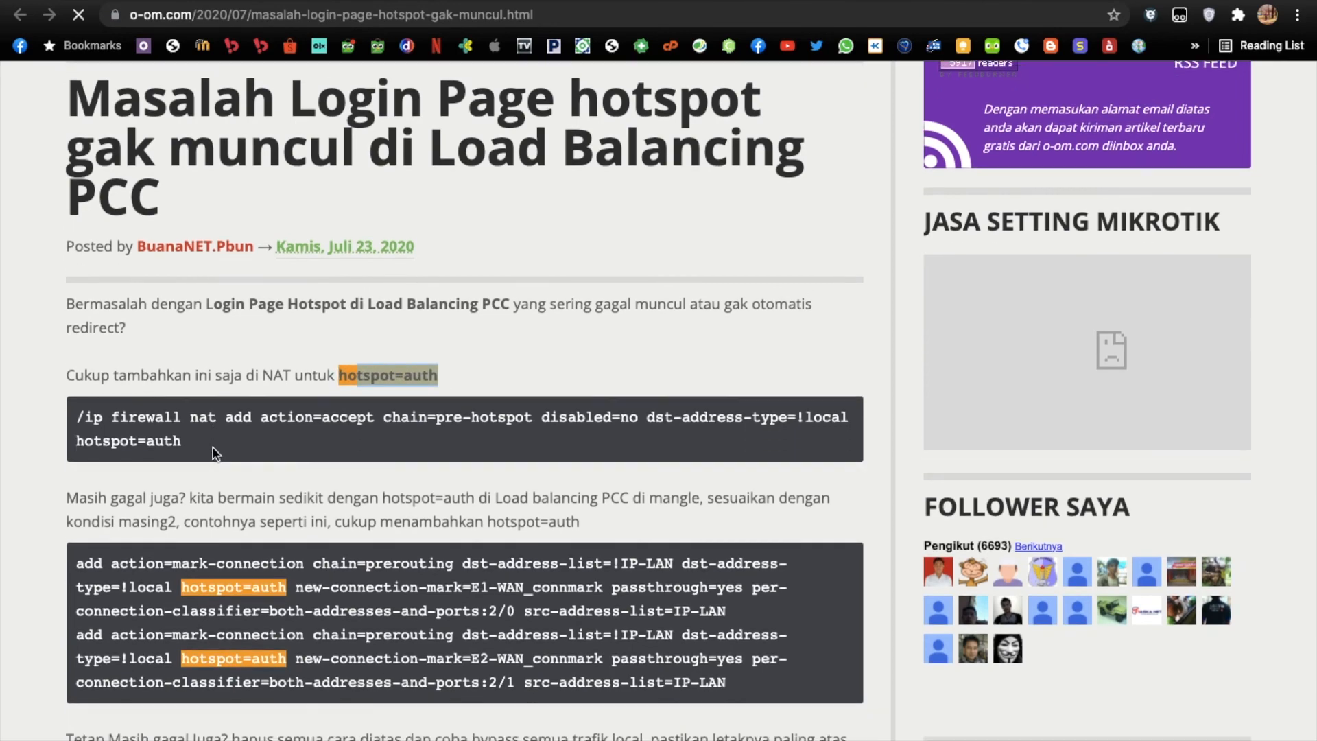
{"action": "scroll", "coordinate": [132, 519], "scroll_direction": "down", "scroll_amount": 5}
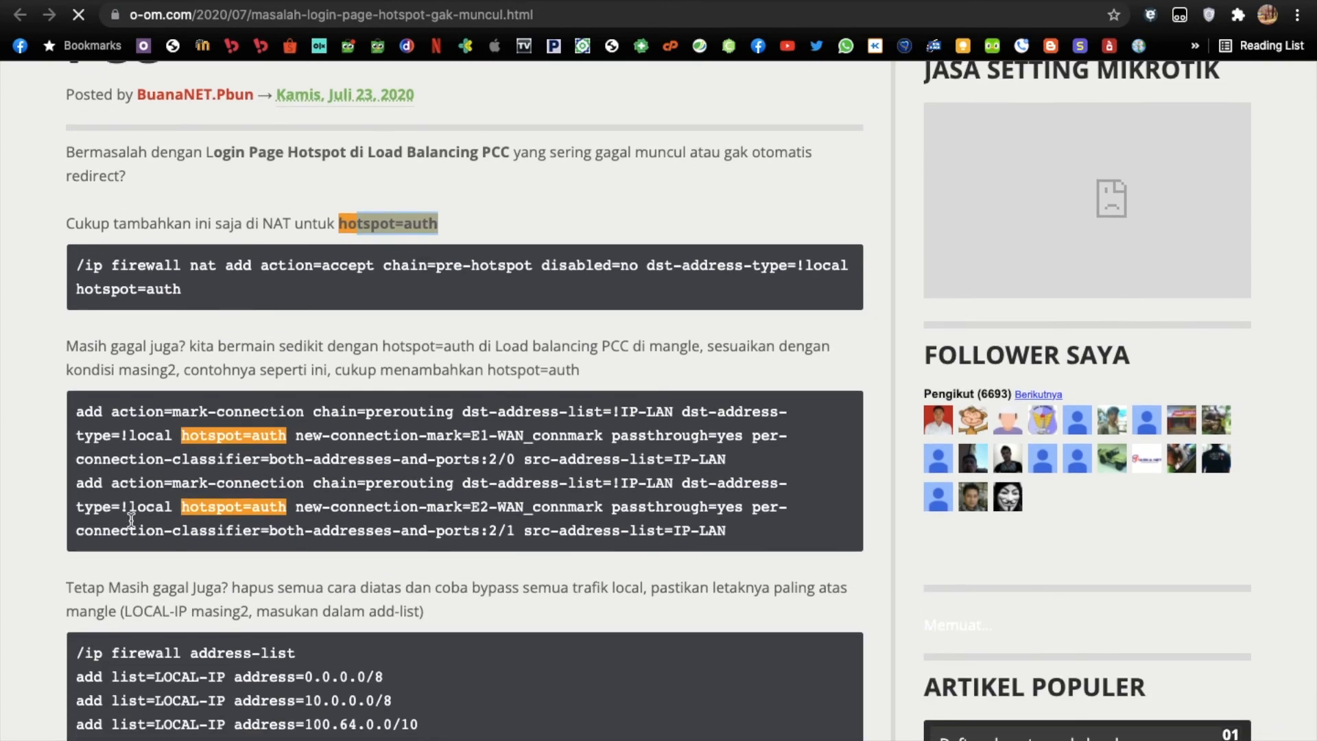
{"action": "scroll", "coordinate": [131, 519], "scroll_direction": "down", "scroll_amount": 7}
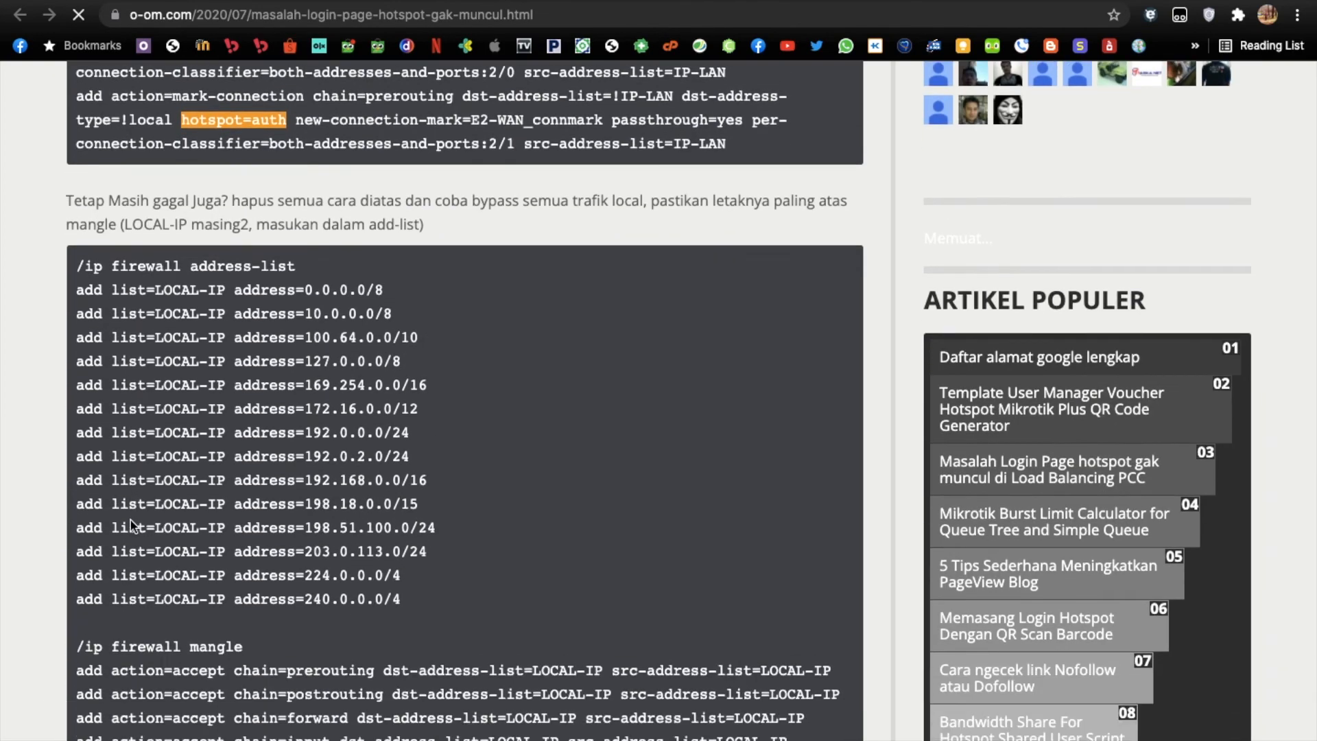
{"action": "scroll", "coordinate": [131, 526], "scroll_direction": "down", "scroll_amount": 1}
{"action": "scroll", "coordinate": [130, 526], "scroll_direction": "up", "scroll_amount": 6}
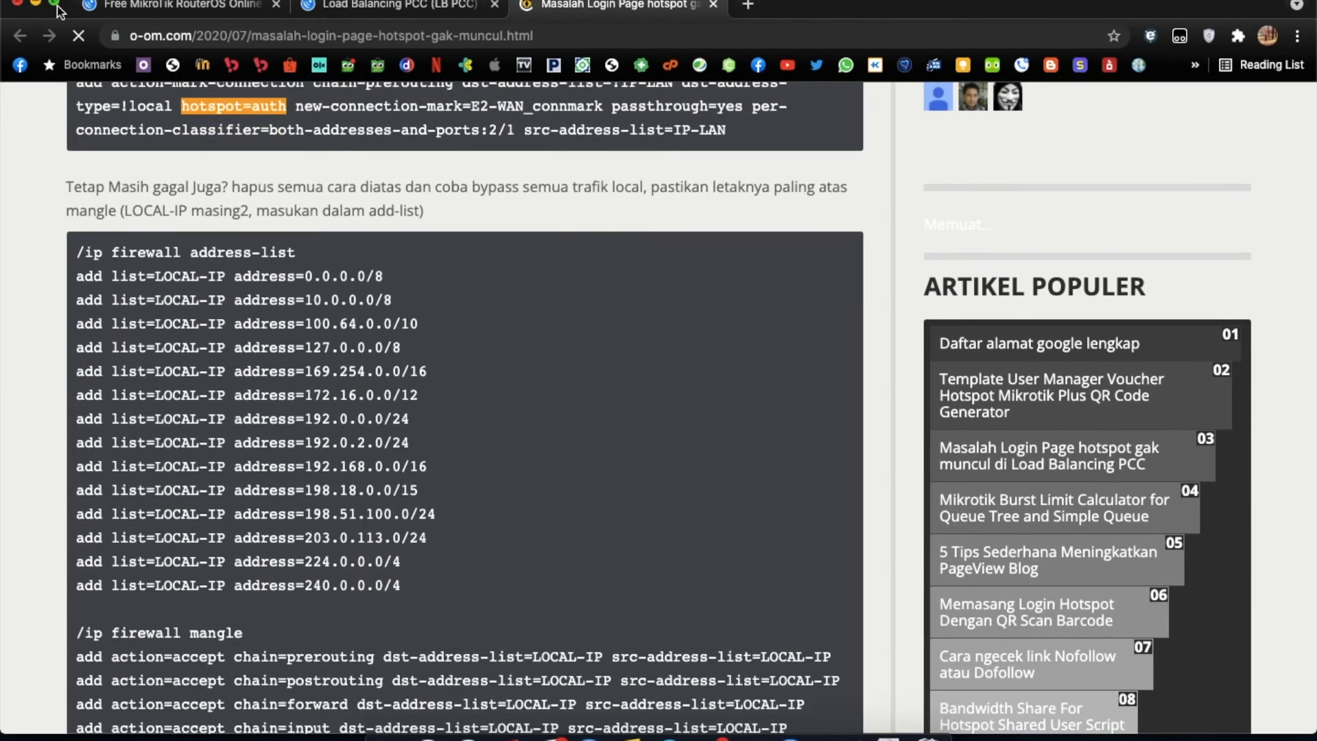
Arrange the article in split view beside WinBox and open a new RouterOS terminal.
{"action": "mouse_move", "coordinate": [55, 9]}
{"action": "left_click", "coordinate": [83, 73]}
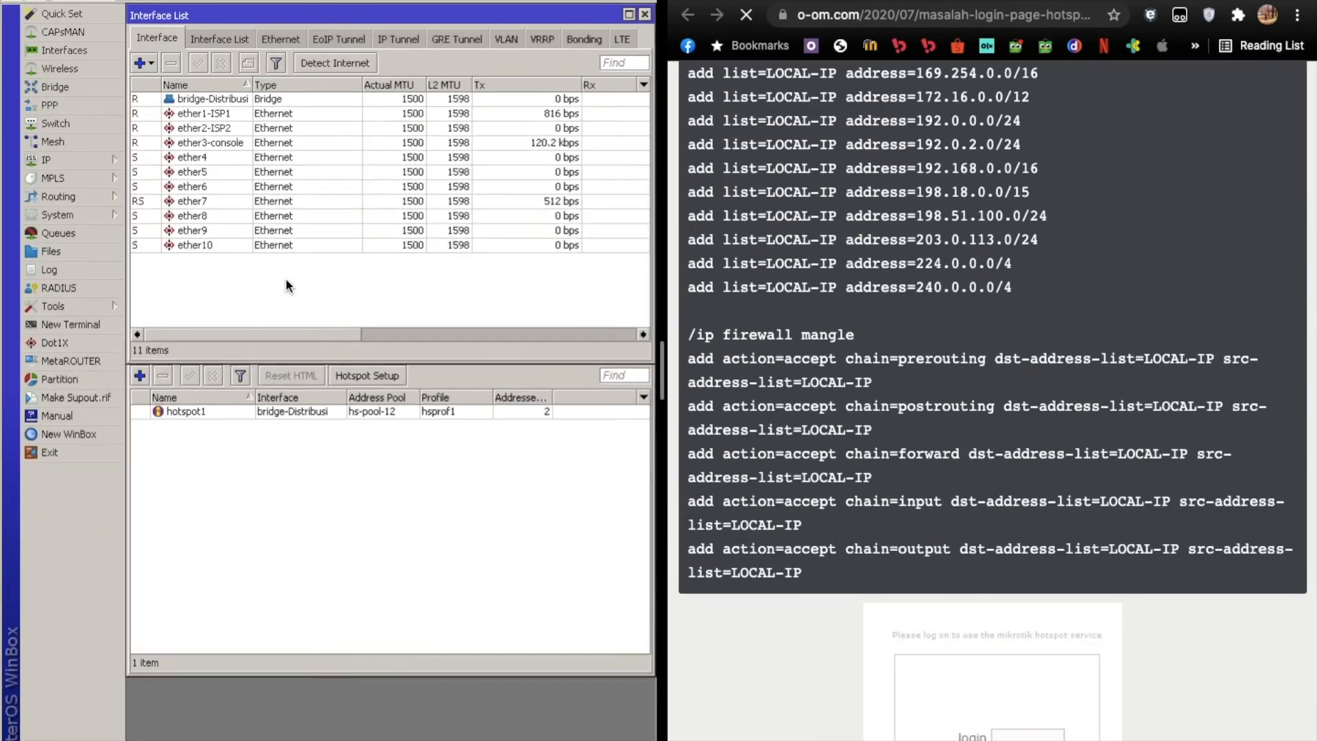
{"action": "left_click", "coordinate": [51, 308]}
{"action": "left_click", "coordinate": [56, 322]}
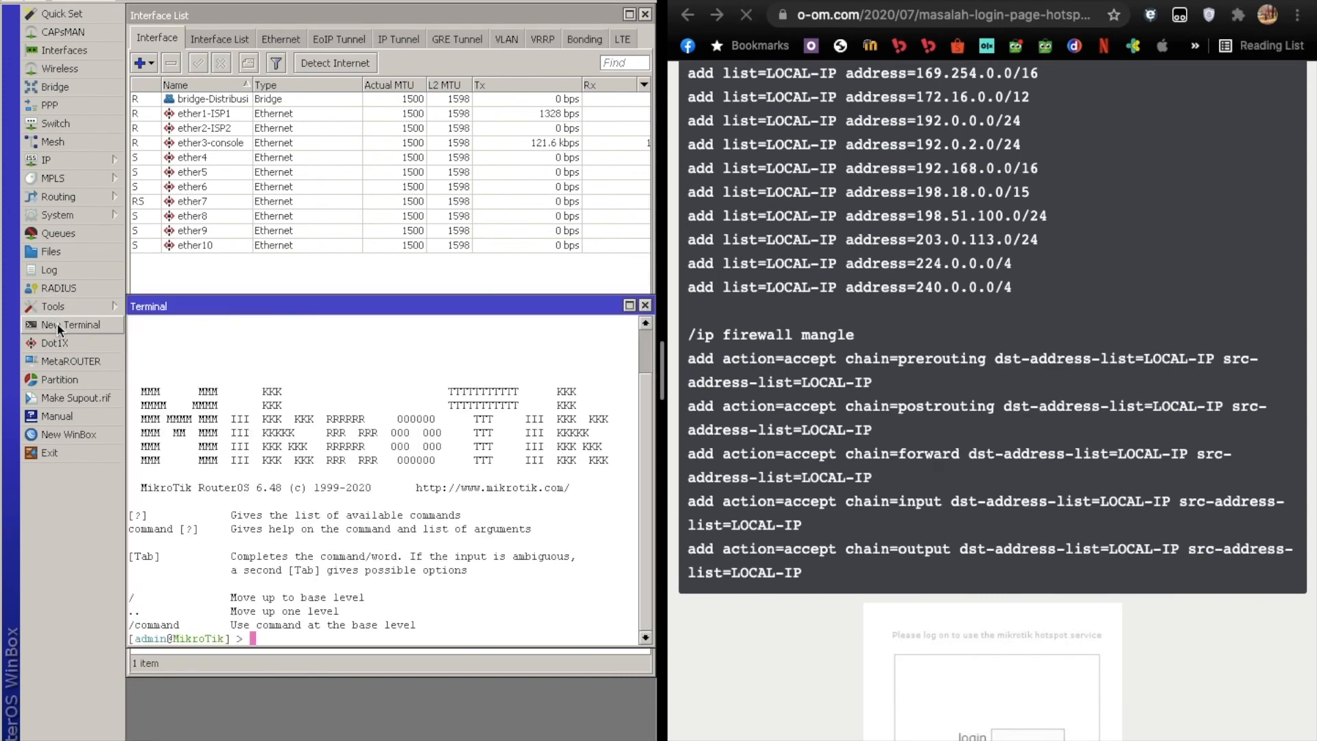
Copy the article's /ip firewall address-list block of LOCAL-IP entries, 0.0.0.0/8 through 240.0.0.0/4, and run it in the RouterOS terminal.
{"action": "scroll", "coordinate": [869, 328], "scroll_direction": "up", "scroll_amount": 8}
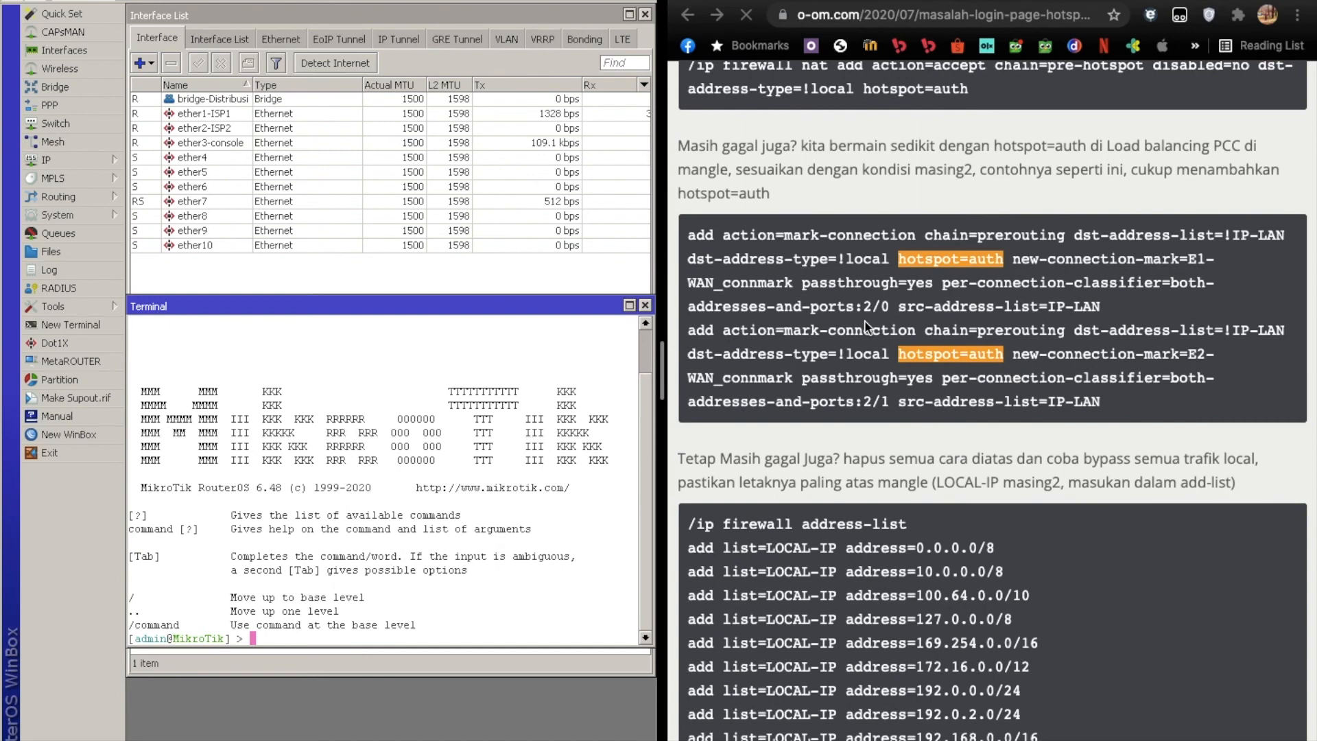
{"action": "scroll", "coordinate": [865, 325], "scroll_direction": "down", "scroll_amount": 2}
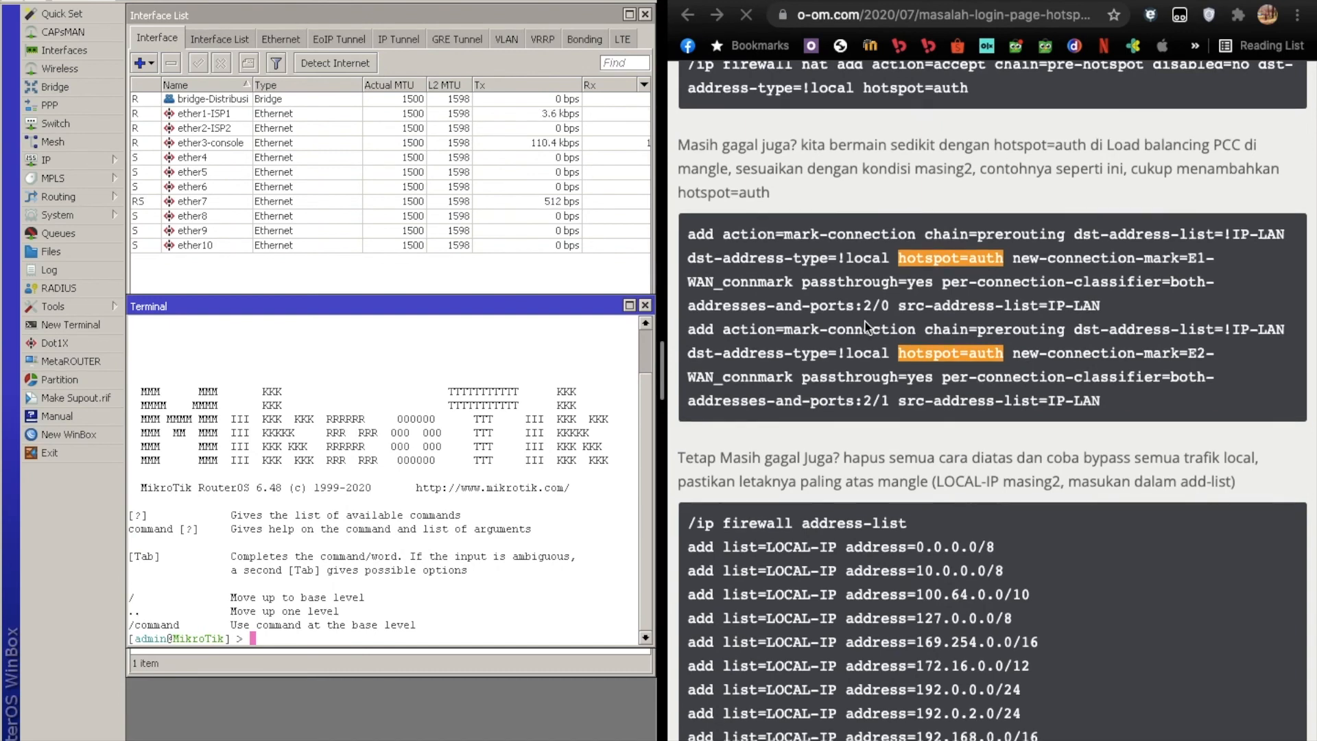
{"action": "scroll", "coordinate": [866, 325], "scroll_direction": "down", "scroll_amount": 3}
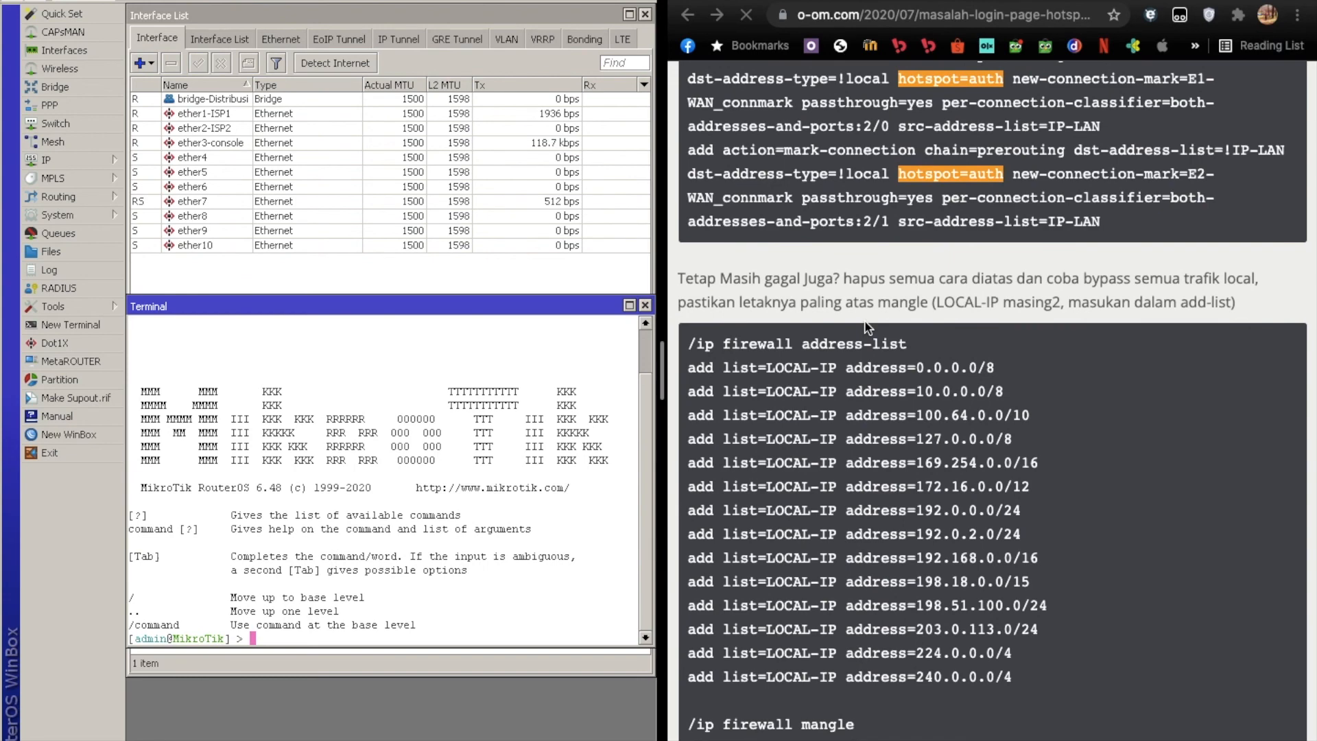
{"action": "scroll", "coordinate": [866, 325], "scroll_direction": "down", "scroll_amount": 3}
{"action": "left_click_drag", "start_coordinate": [688, 248], "coordinate": [1014, 581]}
{"action": "right_click", "coordinate": [940, 526]}
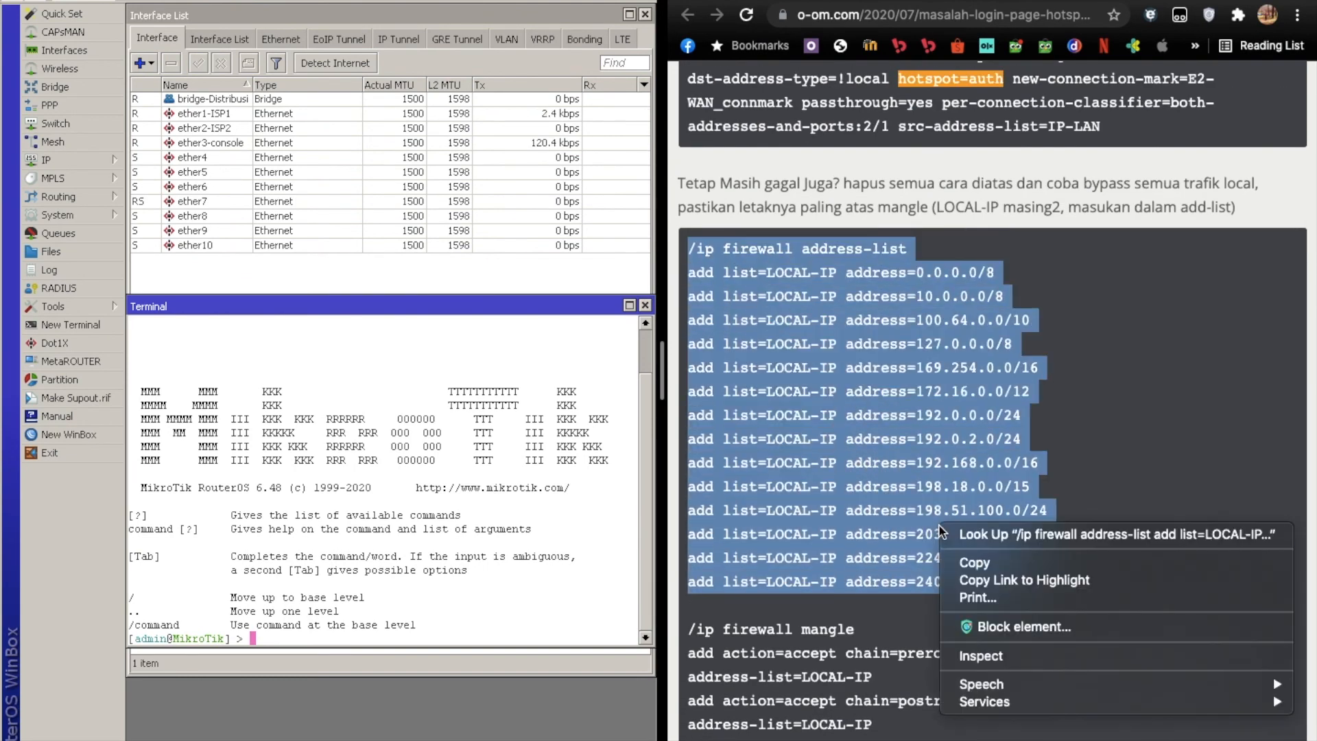
{"action": "left_click", "coordinate": [960, 562]}
{"action": "left_click", "coordinate": [516, 614]}
{"action": "right_click", "coordinate": [513, 614]}
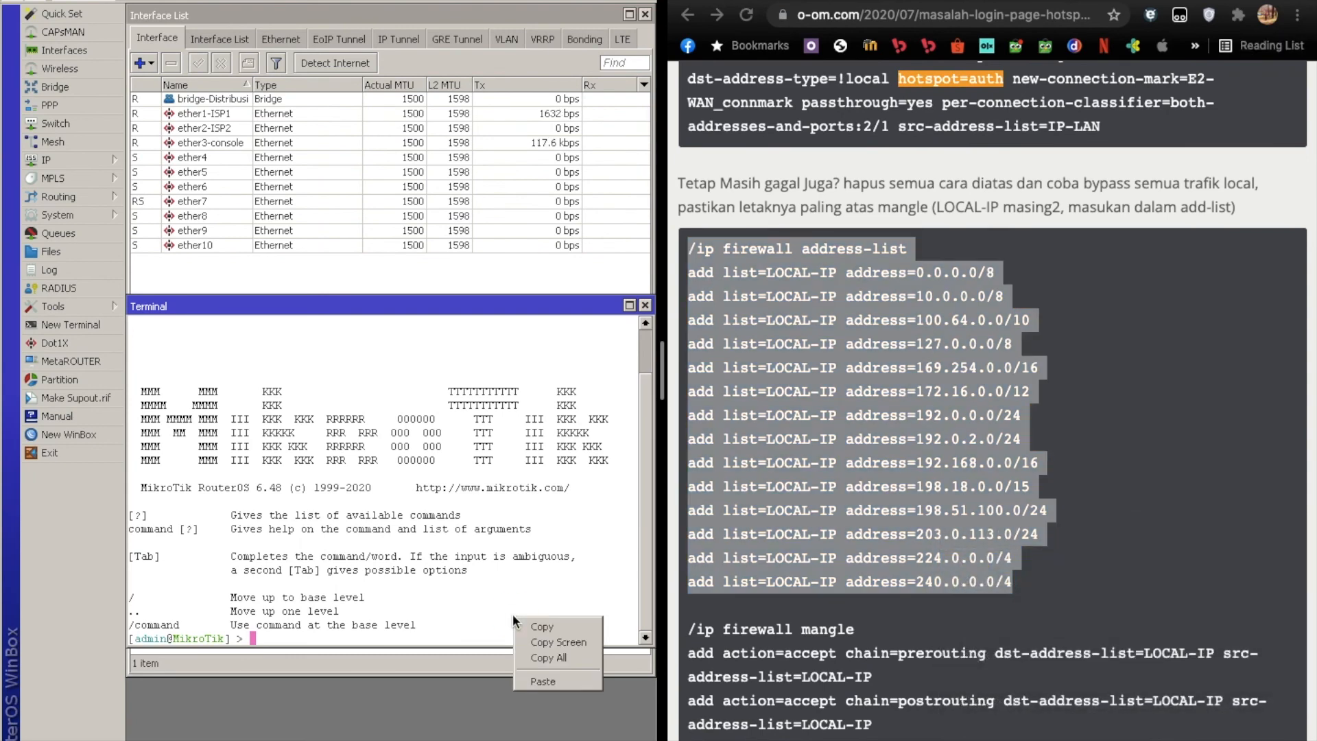
{"action": "left_click", "coordinate": [540, 673]}
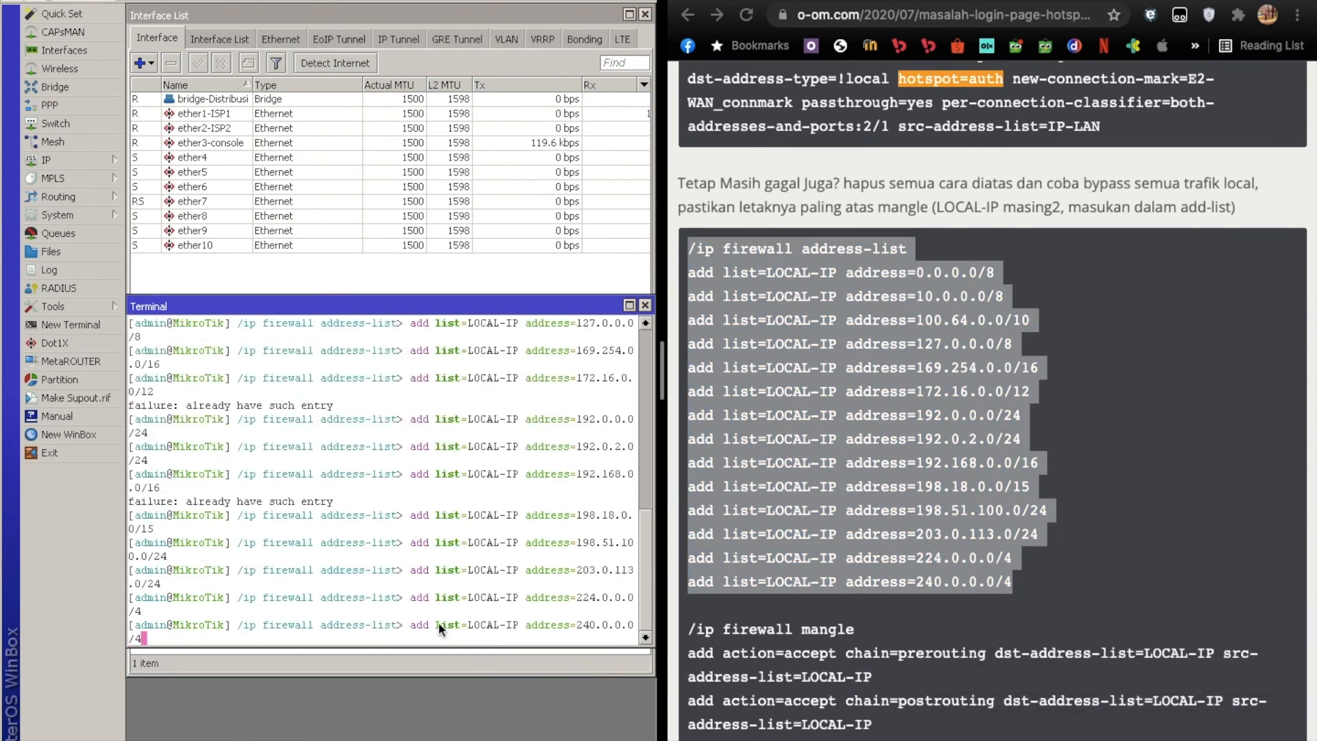
{"action": "key", "text": "Return"}
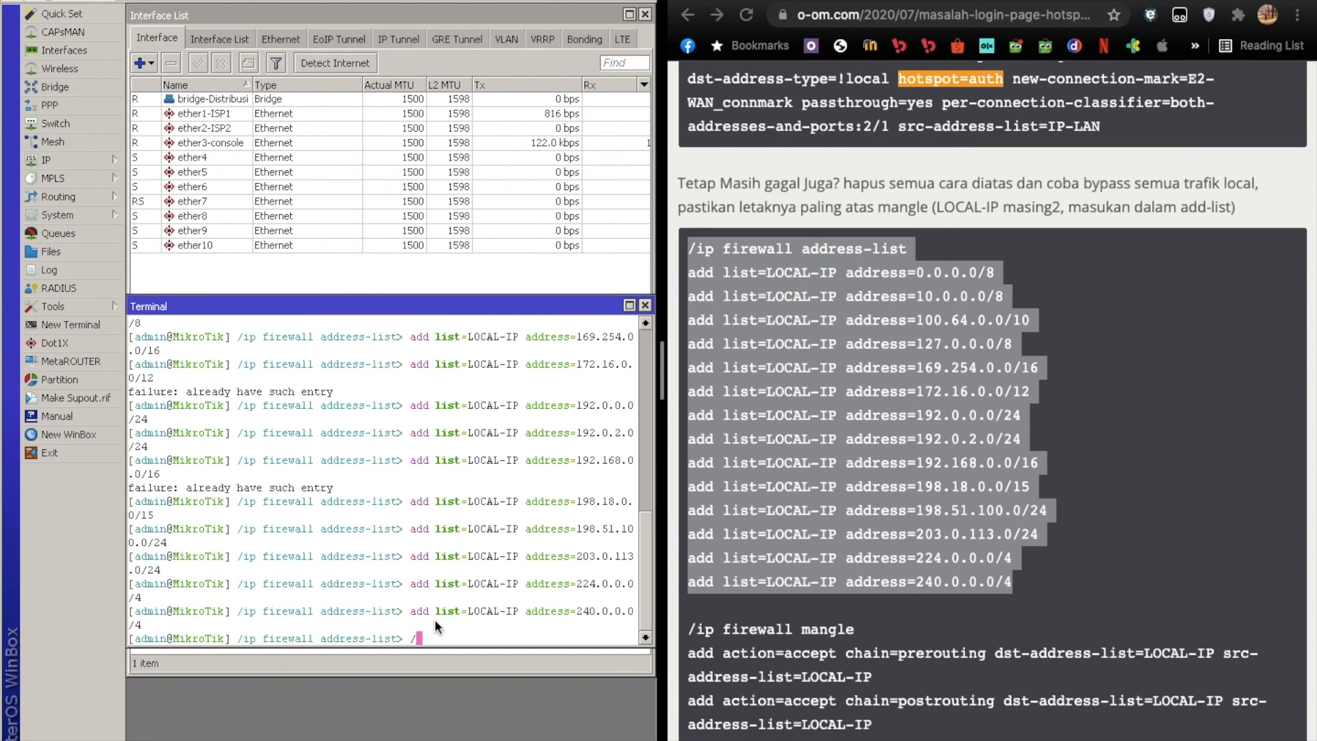
Return the RouterOS terminal to root, then copy and run the article's /ip firewall mangle block of five LOCAL-IP accept rules, and close the terminal.
{"action": "type", "text": "/"}
{"action": "key", "text": "Return"}
{"action": "scroll", "coordinate": [780, 610], "scroll_direction": "down", "scroll_amount": 3}
{"action": "left_click", "coordinate": [689, 499]}
{"action": "left_click_drag", "start_coordinate": [689, 499], "coordinate": [828, 735]}
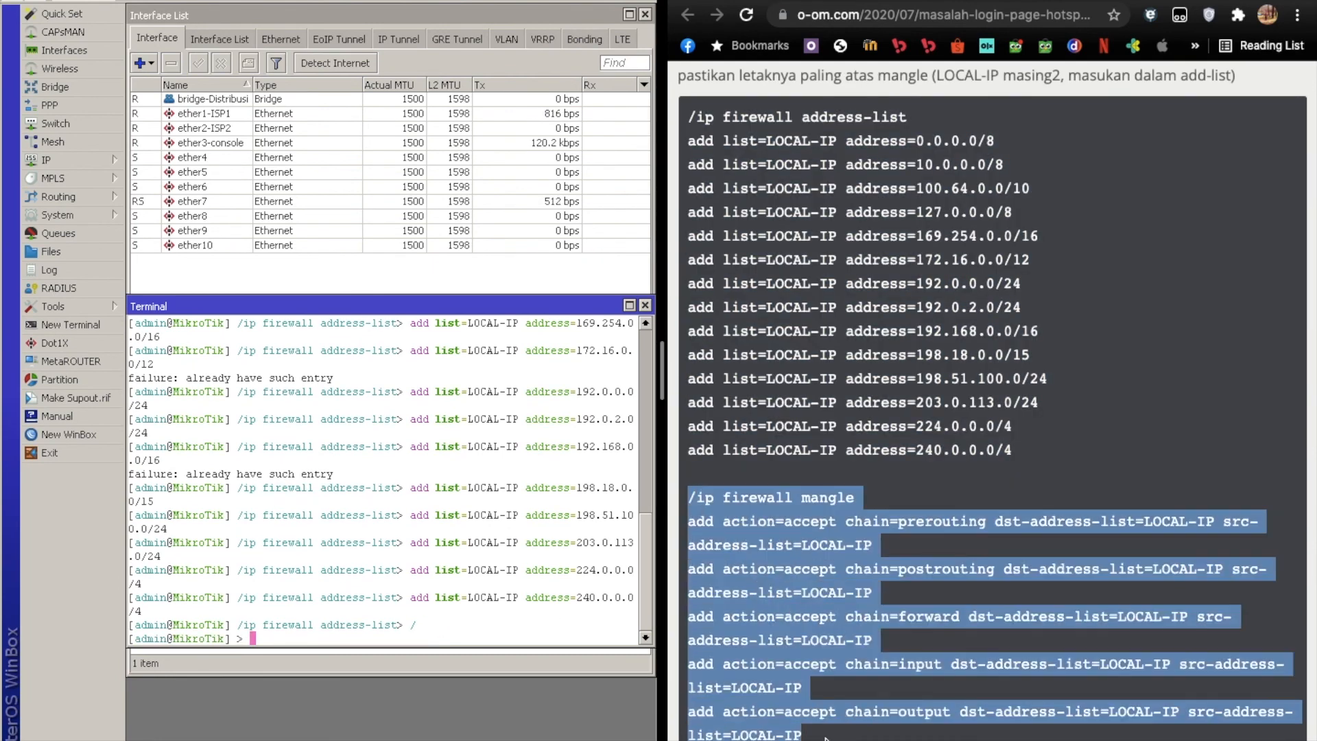
{"action": "right_click", "coordinate": [754, 659]}
{"action": "left_click", "coordinate": [788, 625]}
{"action": "left_click", "coordinate": [457, 634]}
{"action": "right_click", "coordinate": [458, 635]}
{"action": "left_click", "coordinate": [487, 702]}
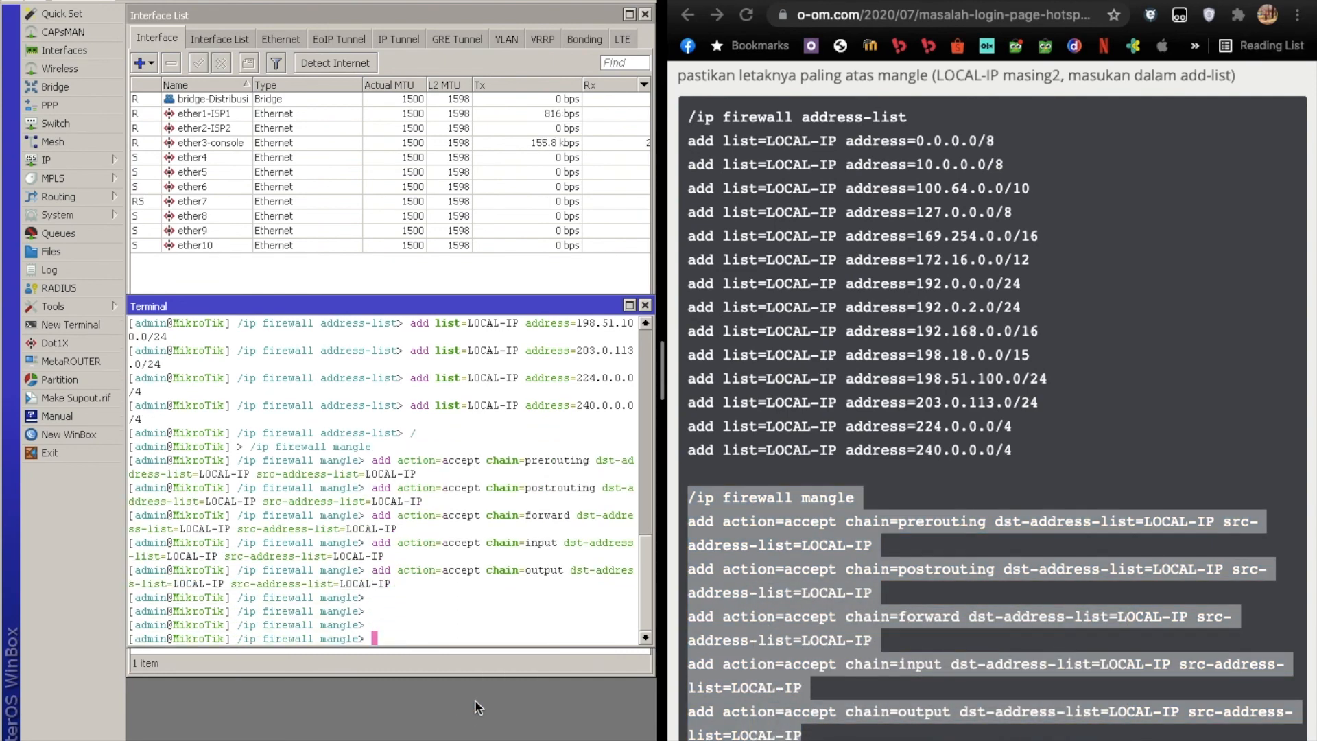
{"action": "left_click", "coordinate": [645, 305]}
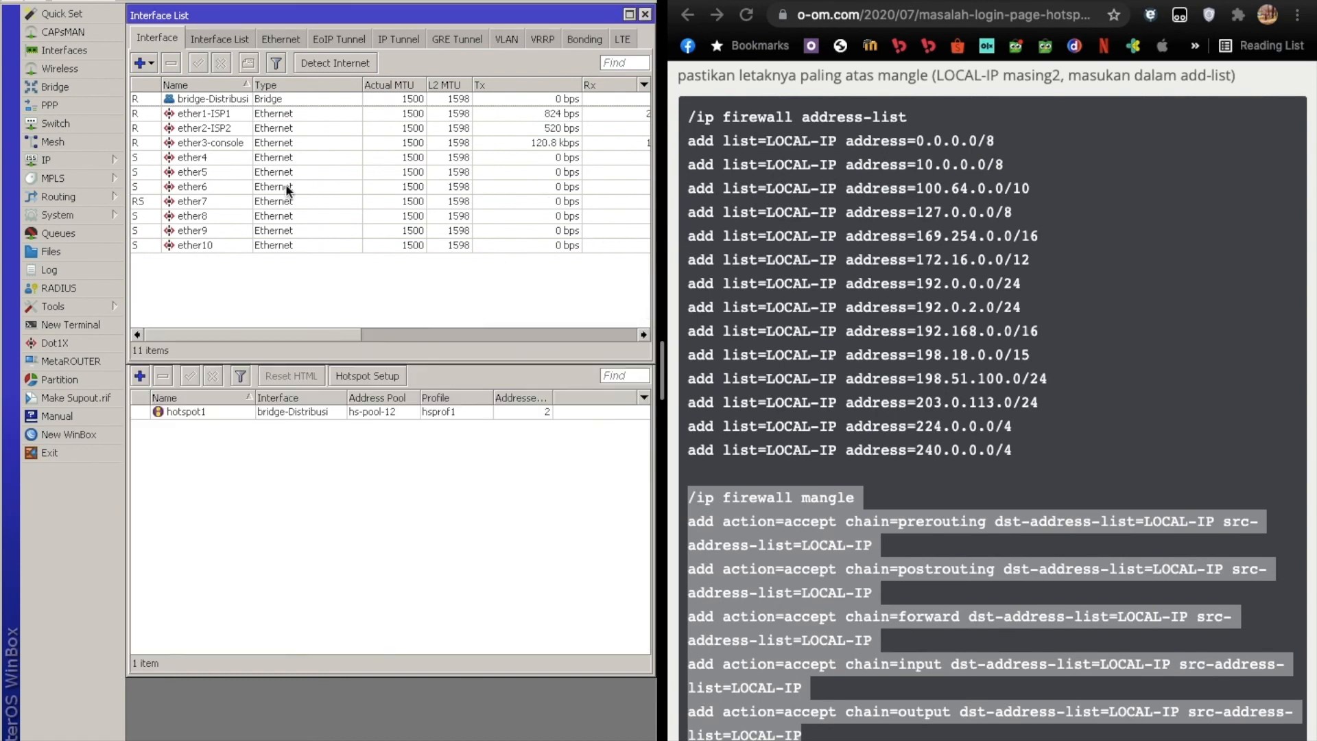
Move the five LOCAL-IP accept rules in the firewall mangle list above the LB By BNT rules, directly below the fasttrack dummy rules.
{"action": "left_click", "coordinate": [73, 159]}
{"action": "left_click", "coordinate": [183, 310]}
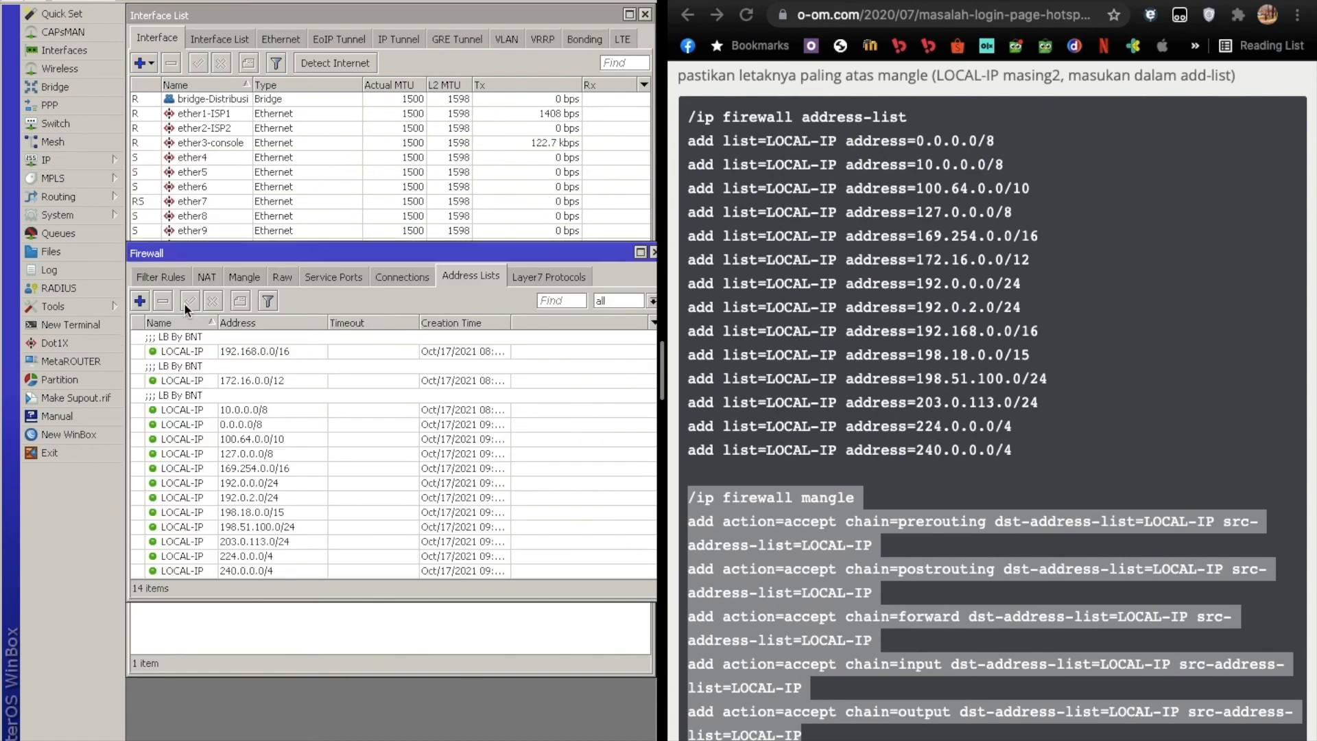
{"action": "left_click", "coordinate": [250, 276]}
{"action": "scroll", "coordinate": [323, 467], "scroll_direction": "down", "scroll_amount": 4}
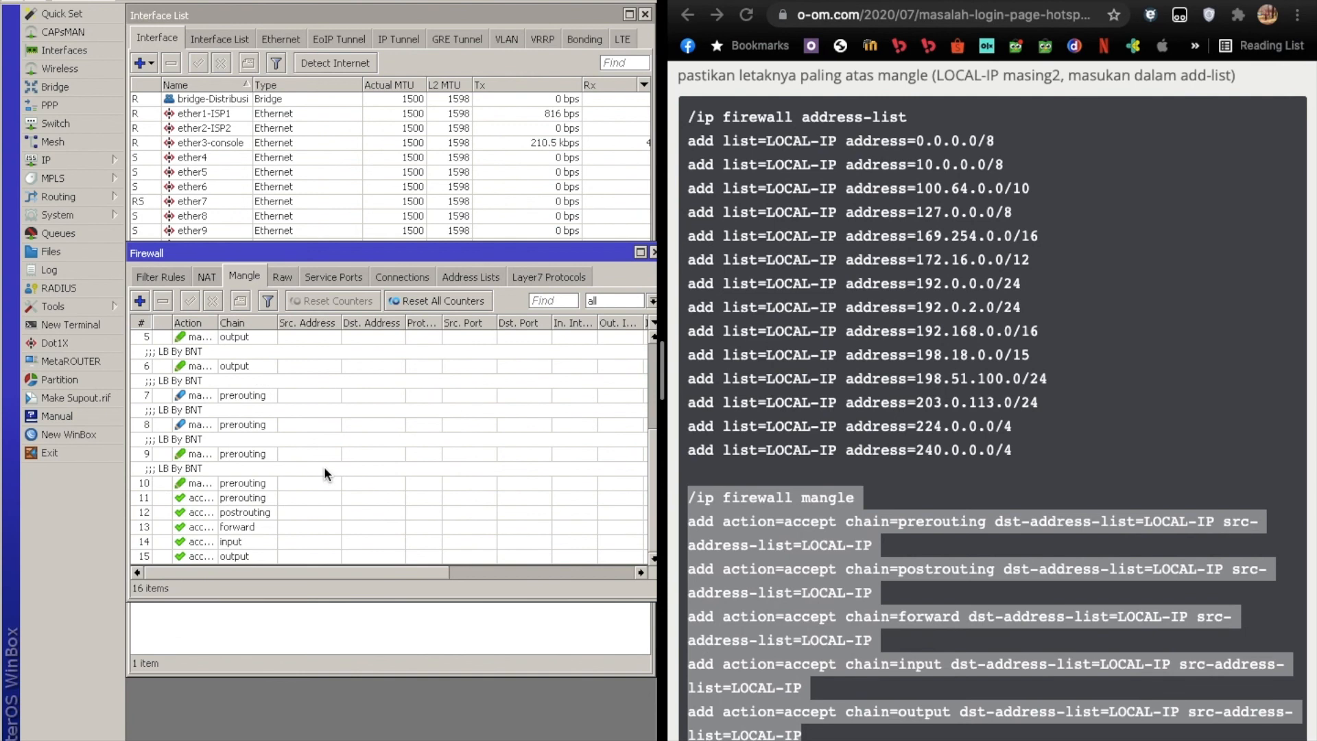
{"action": "left_click", "coordinate": [250, 482]}
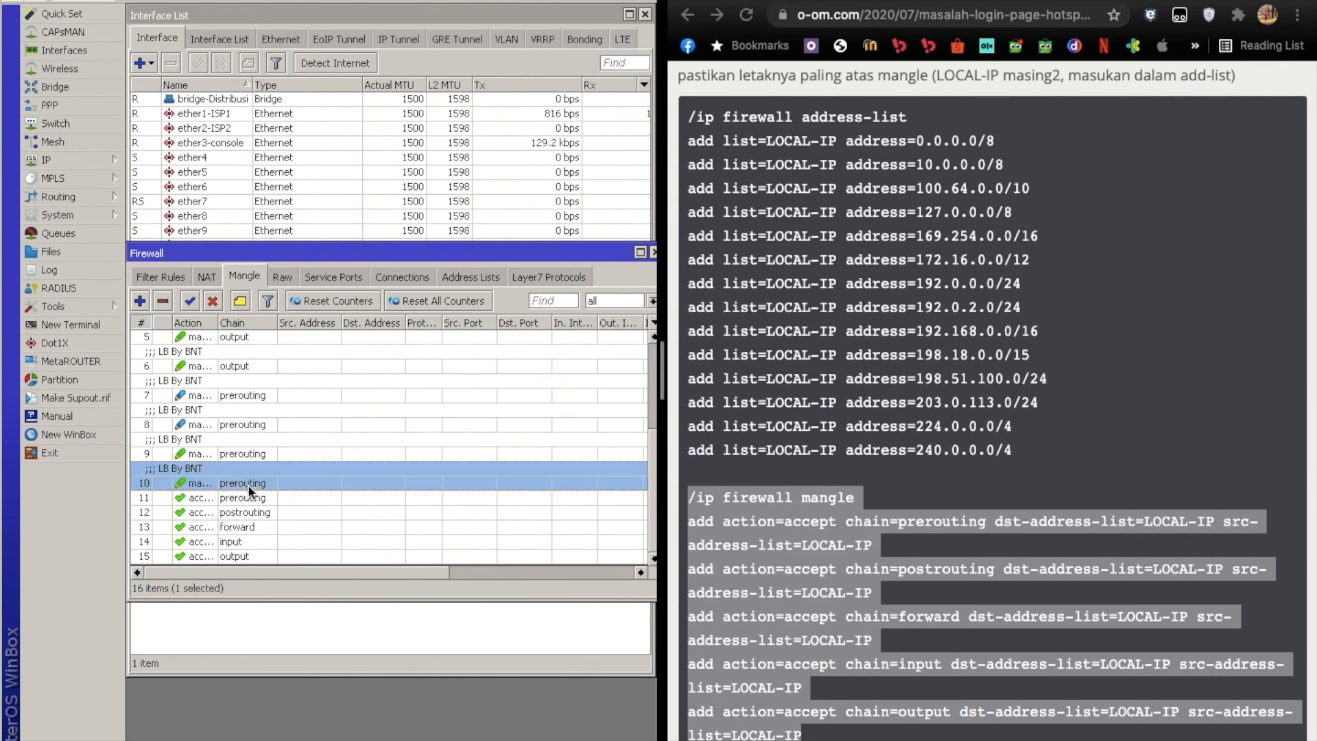
{"action": "left_click", "coordinate": [249, 495]}
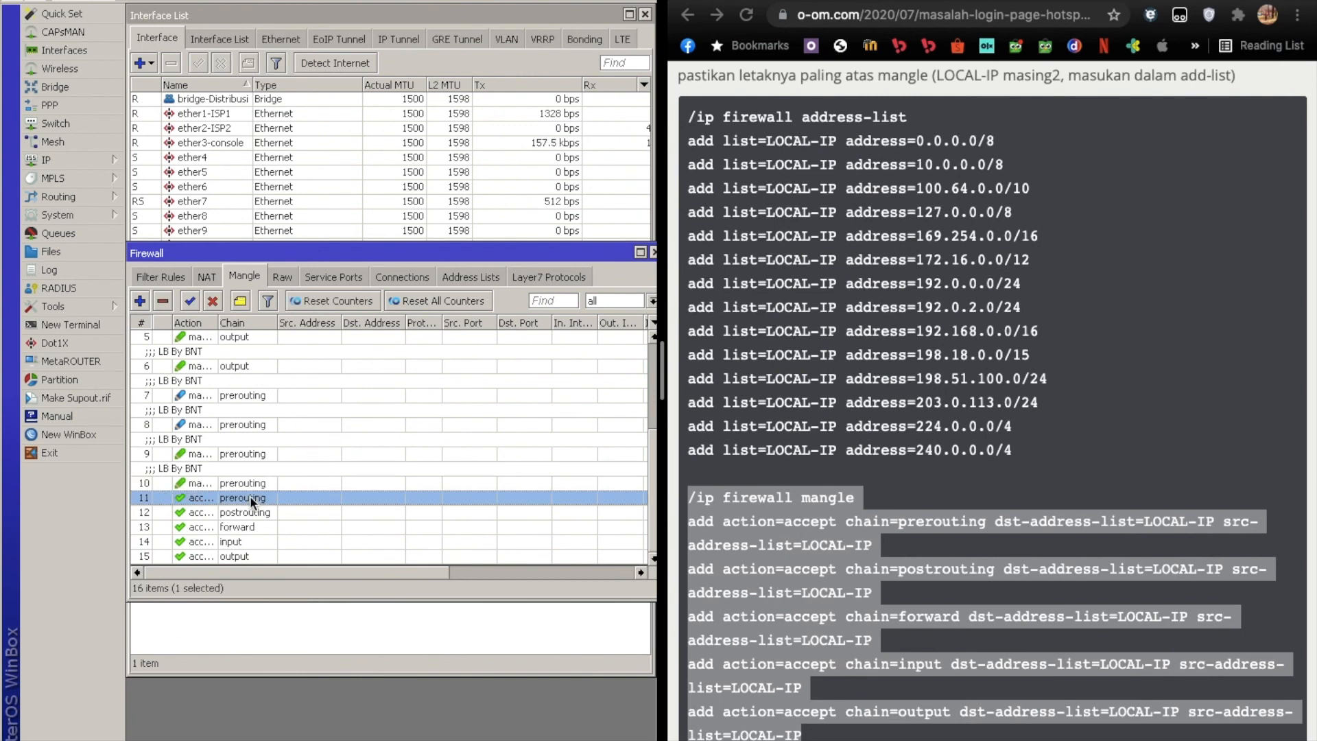
{"action": "left_click", "coordinate": [257, 553], "text": "shift"}
{"action": "left_click_drag", "start_coordinate": [218, 323], "coordinate": [327, 322]}
{"action": "scroll", "coordinate": [219, 556], "scroll_direction": "up", "scroll_amount": 1}
{"action": "scroll", "coordinate": [220, 557], "scroll_direction": "down", "scroll_amount": 1}
{"action": "left_click_drag", "start_coordinate": [214, 544], "coordinate": [216, 425]}
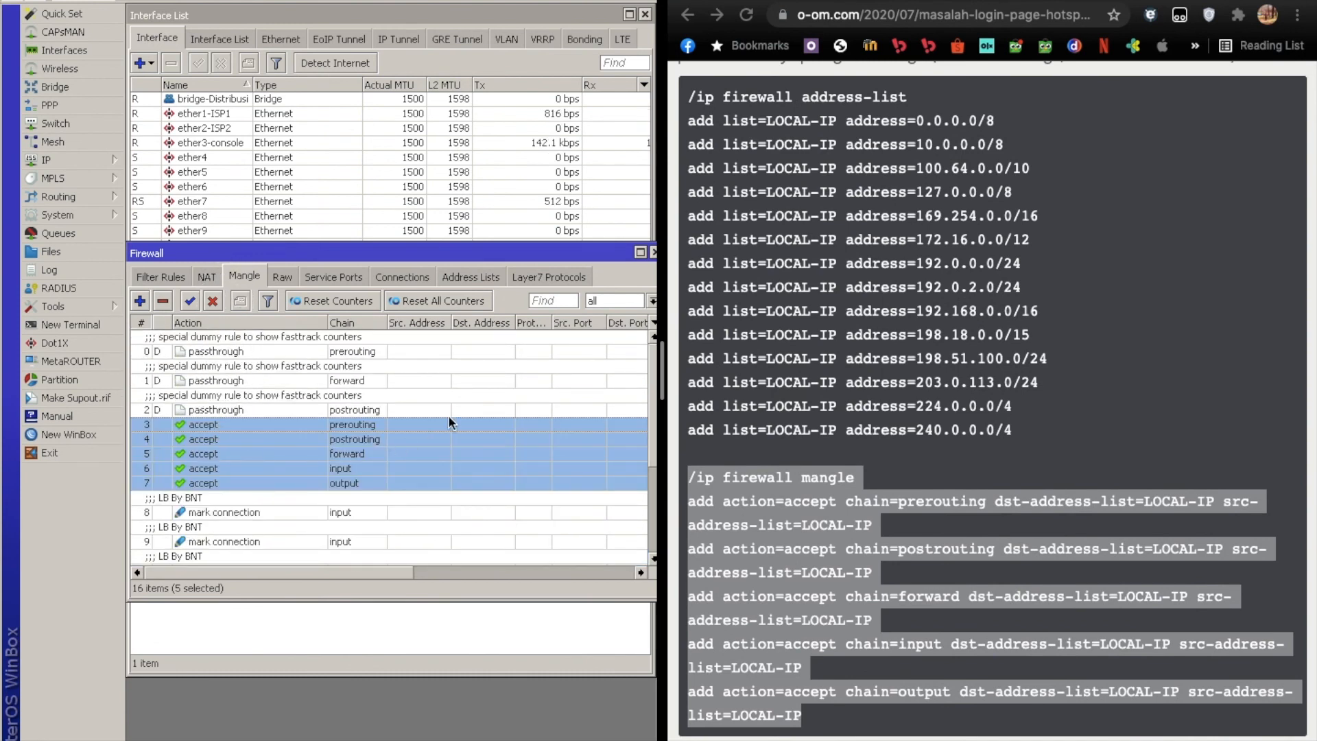
{"action": "left_click", "coordinate": [484, 402]}
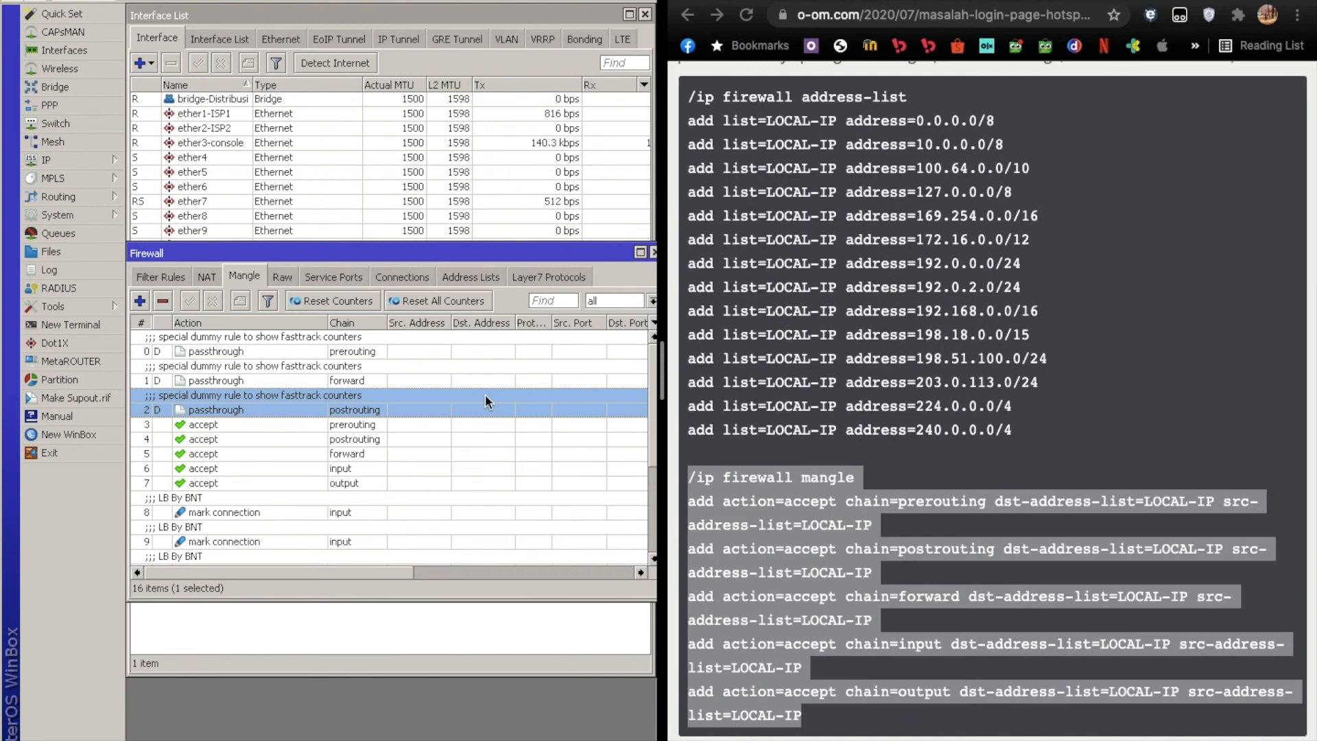
{"action": "left_click", "coordinate": [468, 275]}
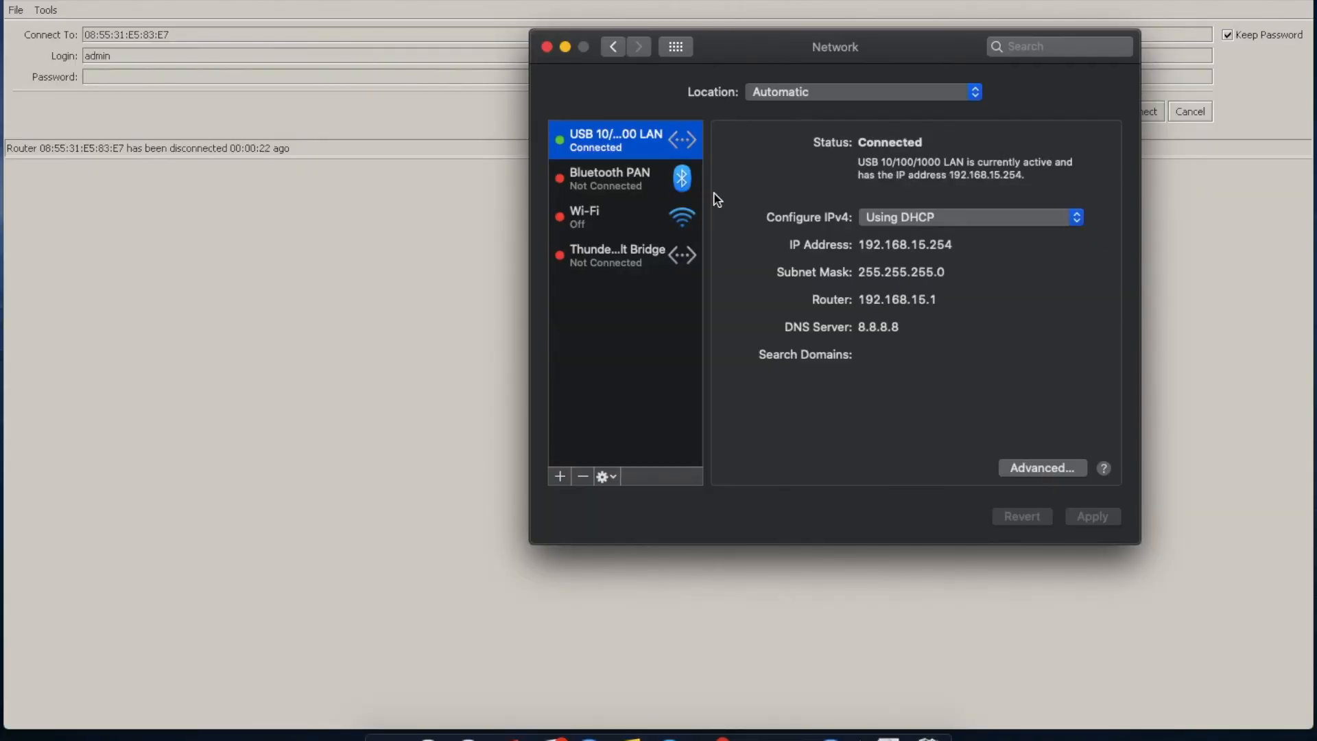
Switch to Google Chrome and load the hotspot gateway address 192.168.15.1 in a new tab.
{"action": "left_click", "coordinate": [751, 734]}
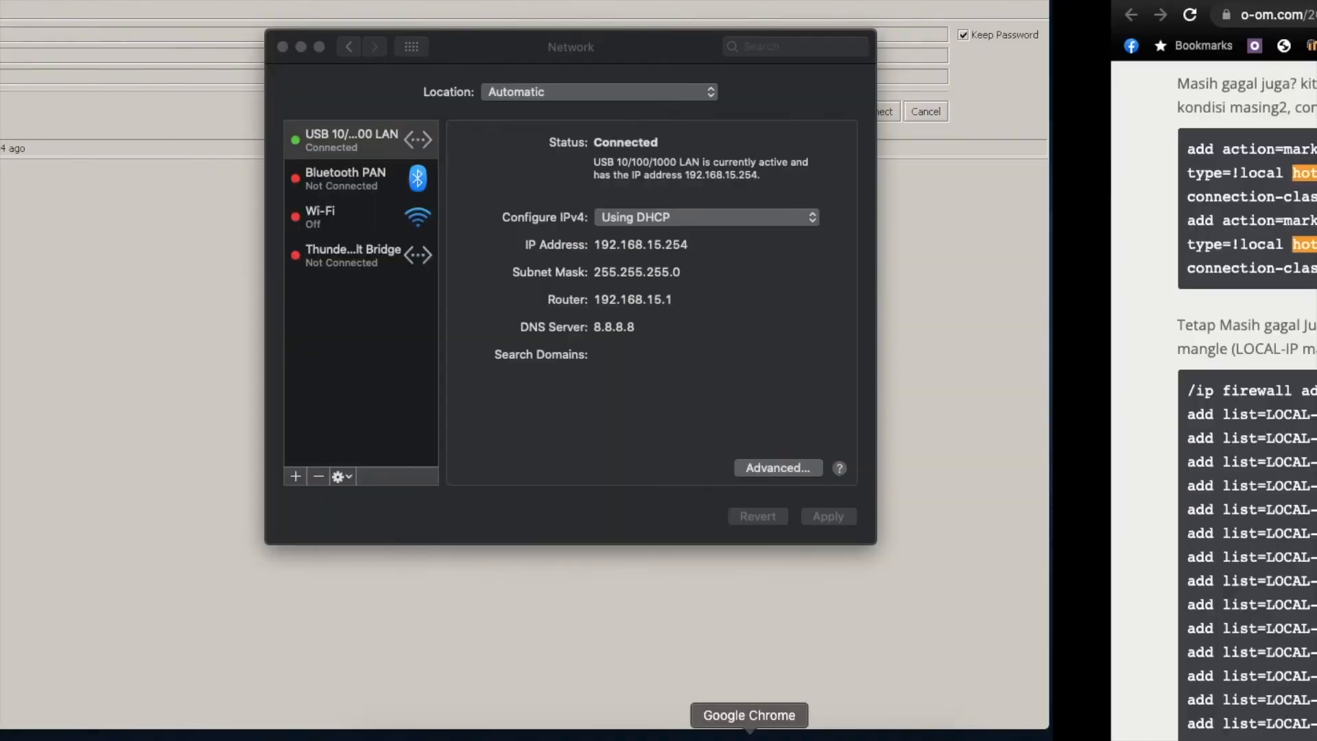
{"action": "key", "text": "super+t"}
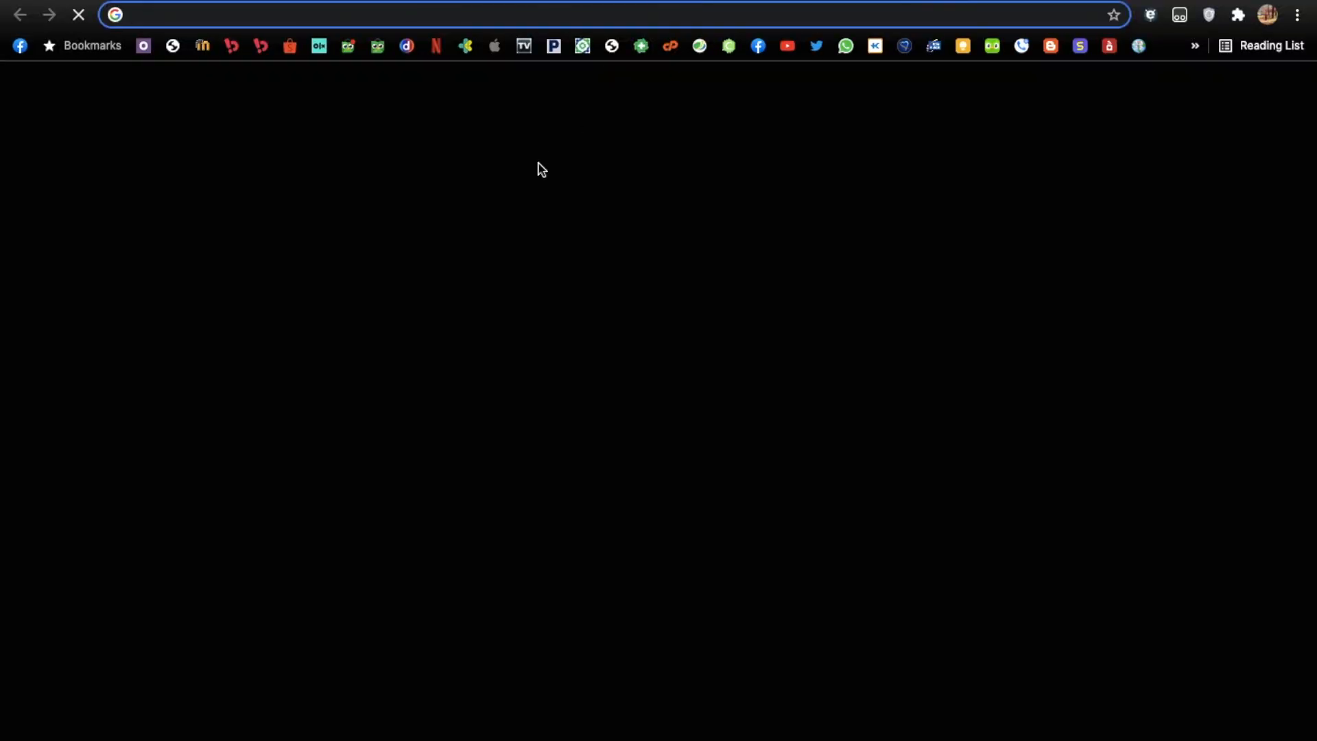
{"action": "type", "text": "192.168.1.1"}
{"action": "key", "text": "BackSpace"}
{"action": "key", "text": "BackSpace"}
{"action": "type", "text": "5.1"}
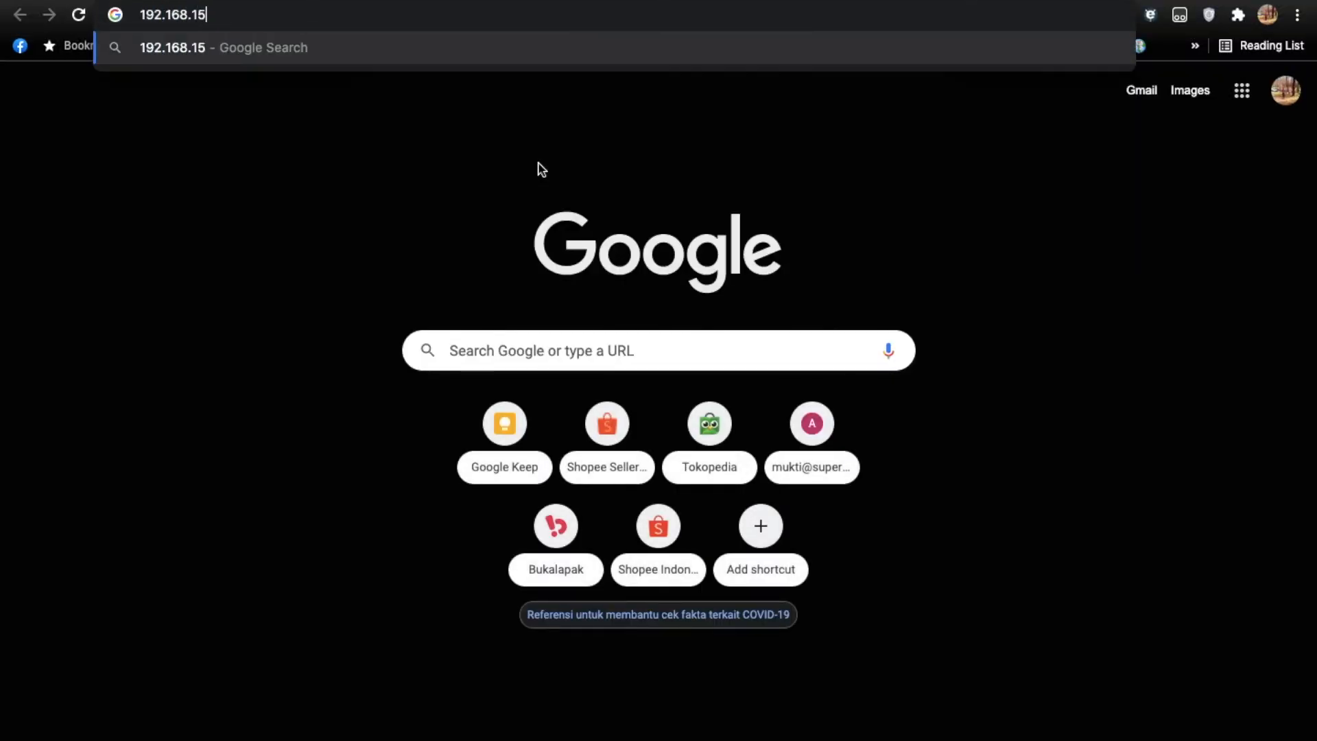
{"action": "key", "text": "Return"}
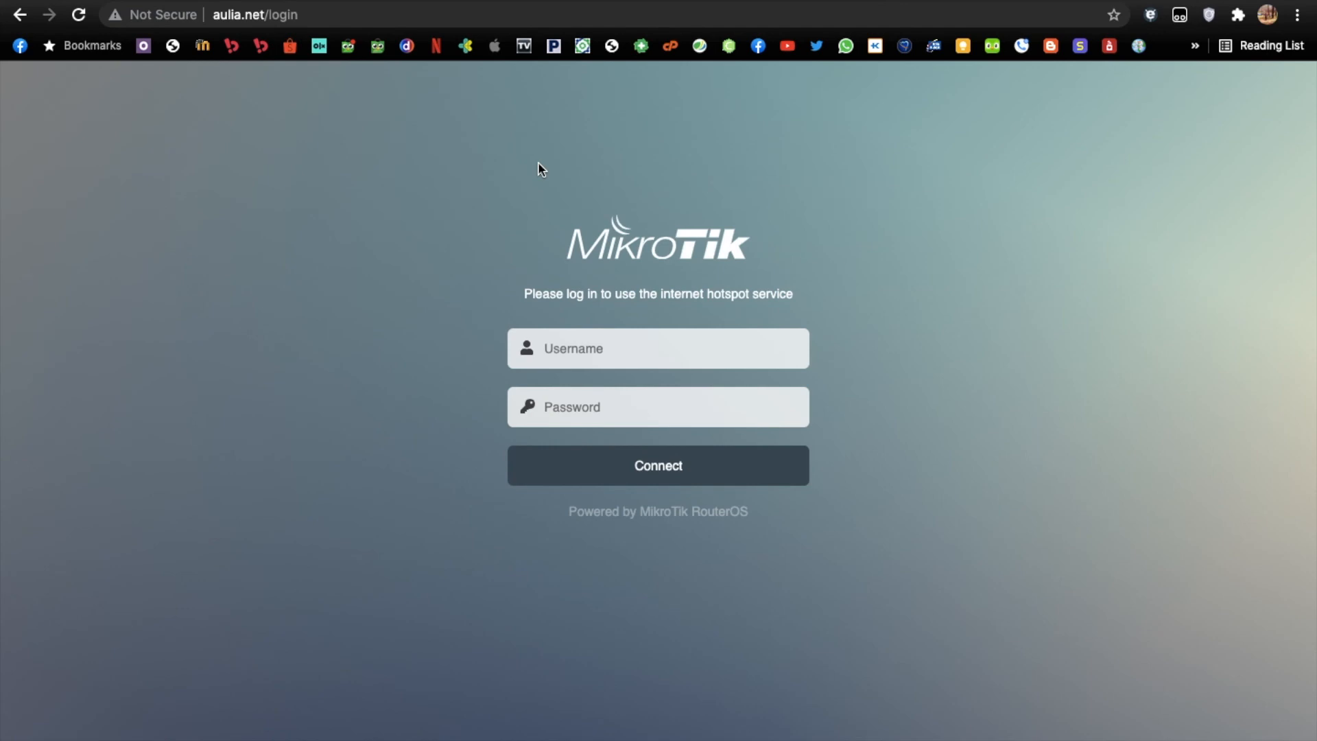
Log in to the hotspot as master with the account password and decline saving the credentials in the browser.
{"action": "left_click", "coordinate": [570, 339]}
{"action": "type", "text": "master"}
{"action": "key", "text": "Tab"}
{"action": "type", "text": "••••••"}
{"action": "key", "text": "Return"}
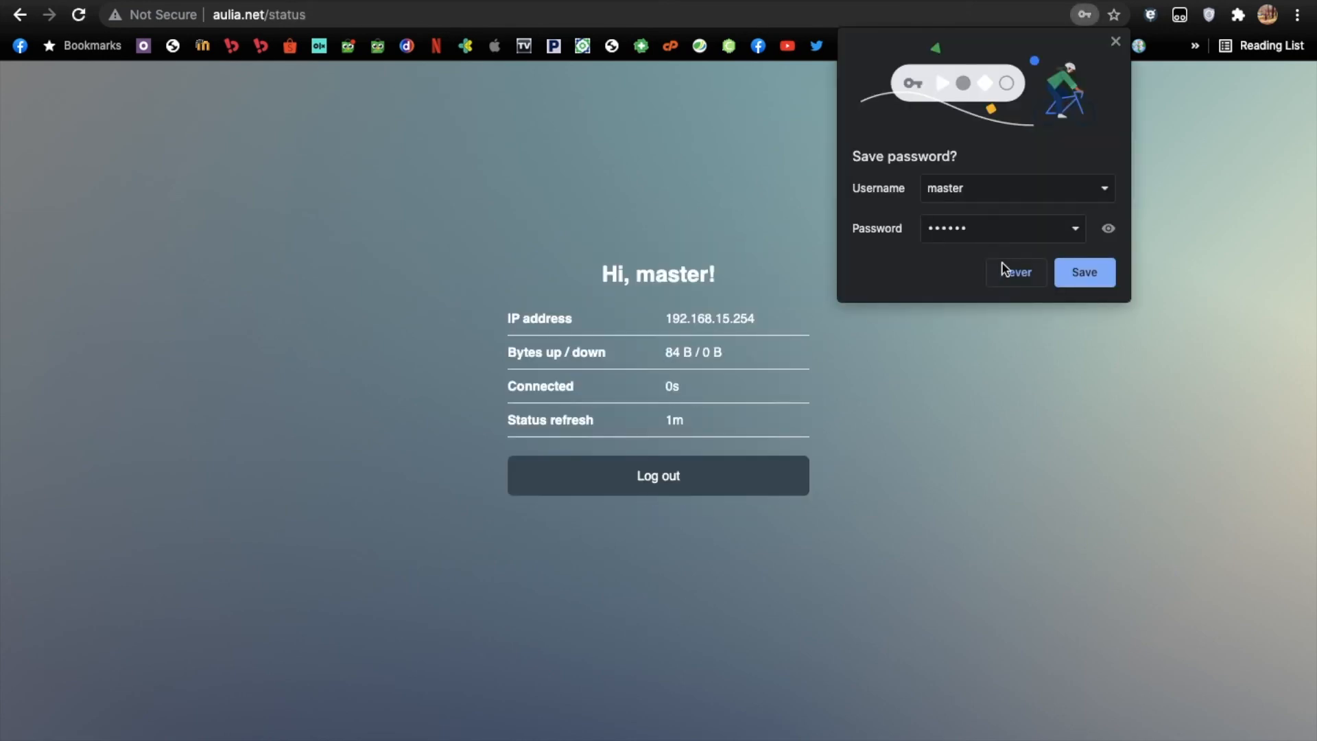
{"action": "left_click", "coordinate": [1007, 271]}
Run a web search for "uji" to test internet access through the hotspot.
{"action": "left_click", "coordinate": [741, 11]}
{"action": "type", "text": "uji"}
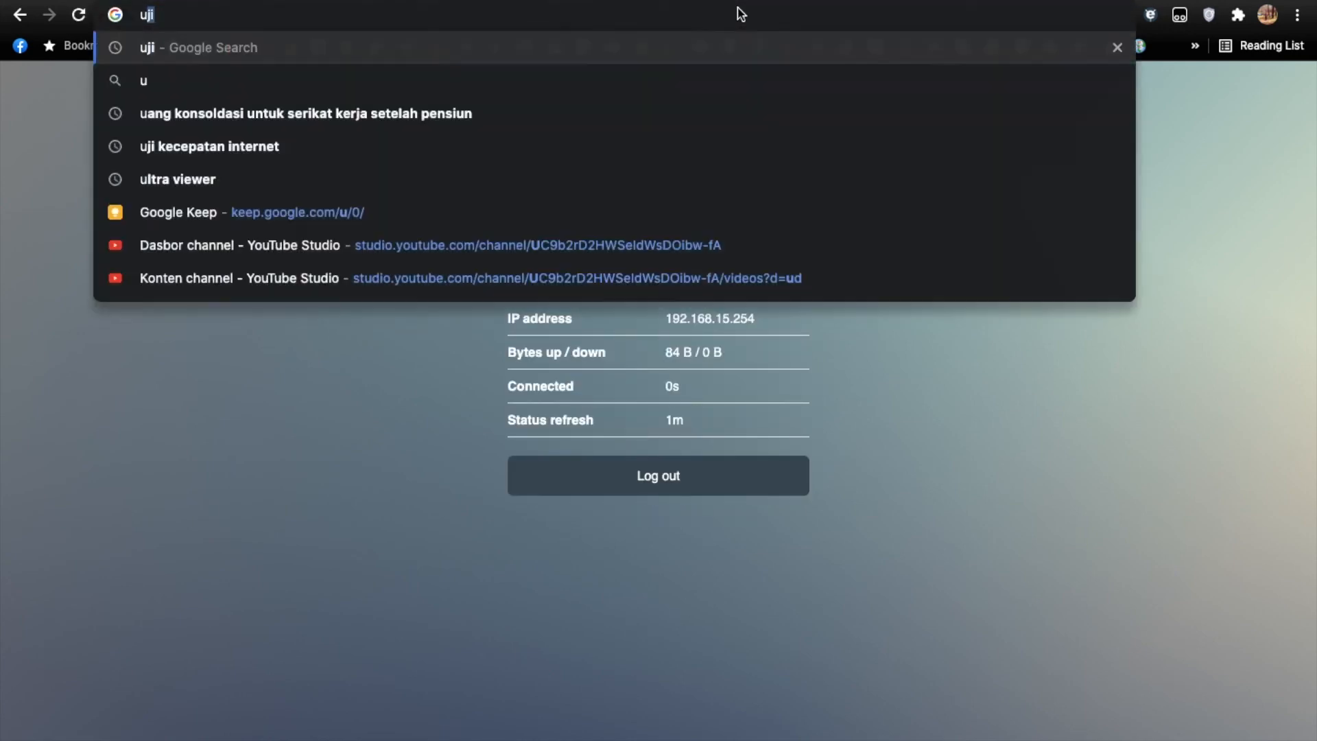
{"action": "key", "text": "Return"}
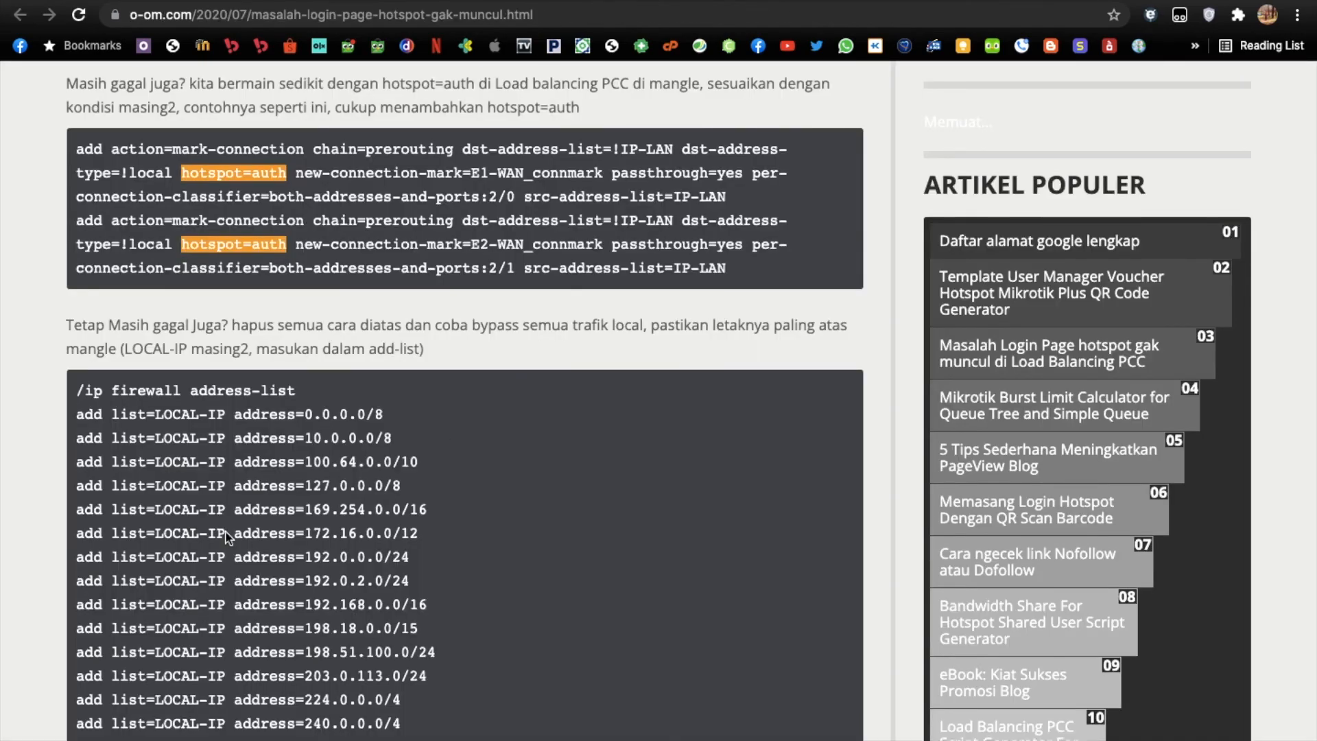
Review the o-om.com article's mangle, address-list and NAT fixes back up to its title.
{"action": "scroll", "coordinate": [306, 508], "scroll_direction": "down", "scroll_amount": 10}
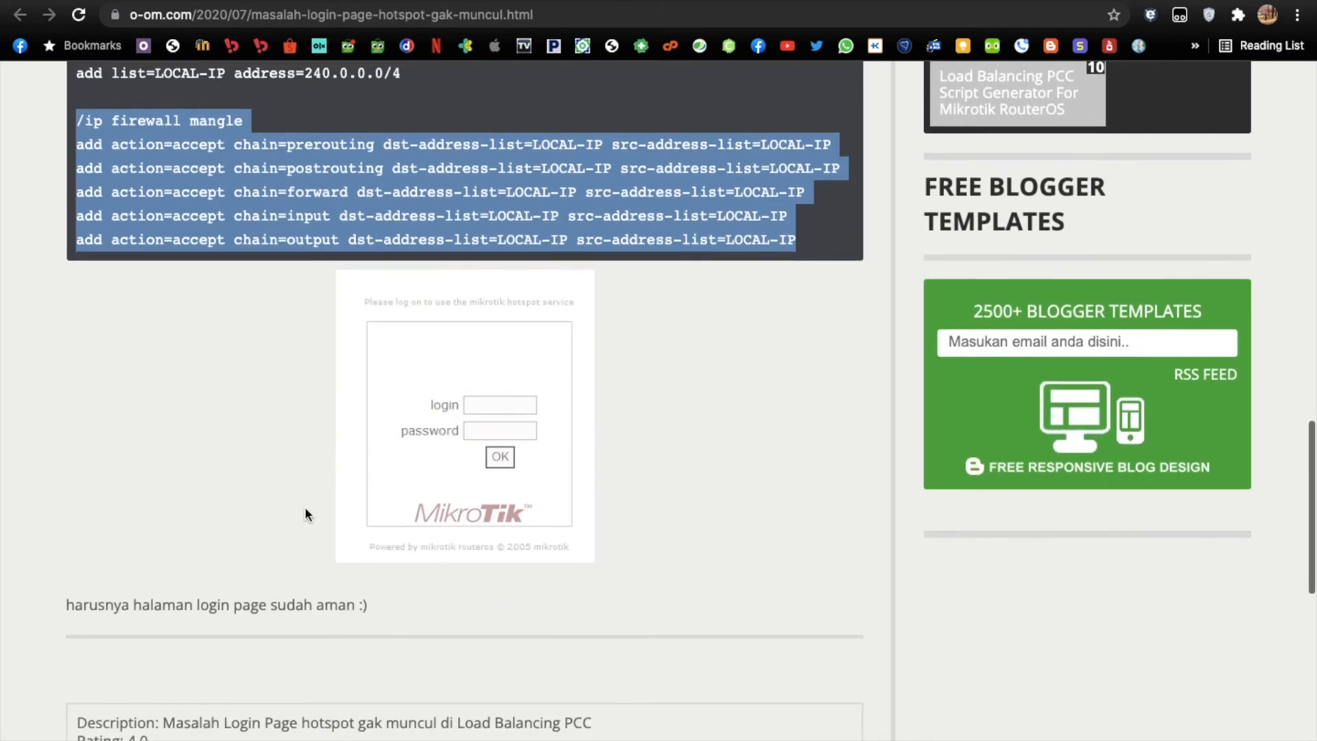
{"action": "scroll", "coordinate": [304, 506], "scroll_direction": "up", "scroll_amount": 14}
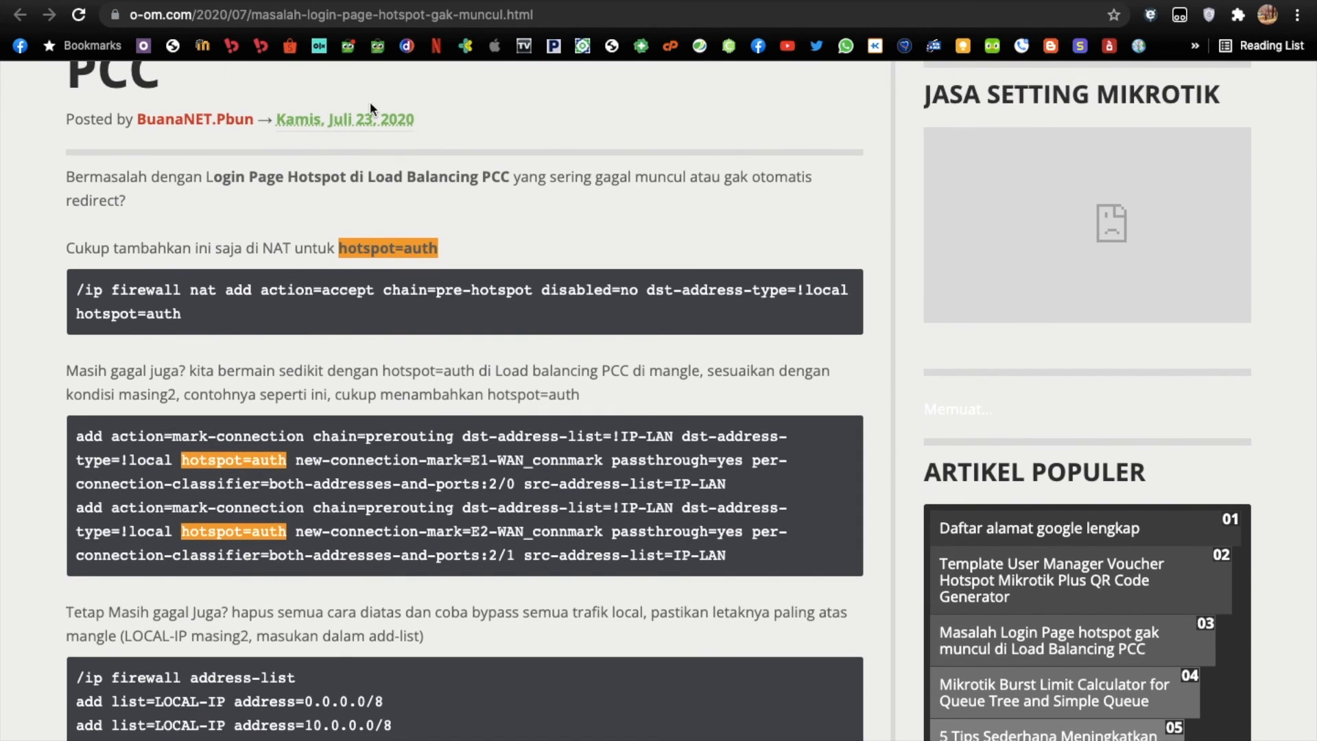
{"action": "scroll", "coordinate": [369, 101], "scroll_direction": "up", "scroll_amount": 8}
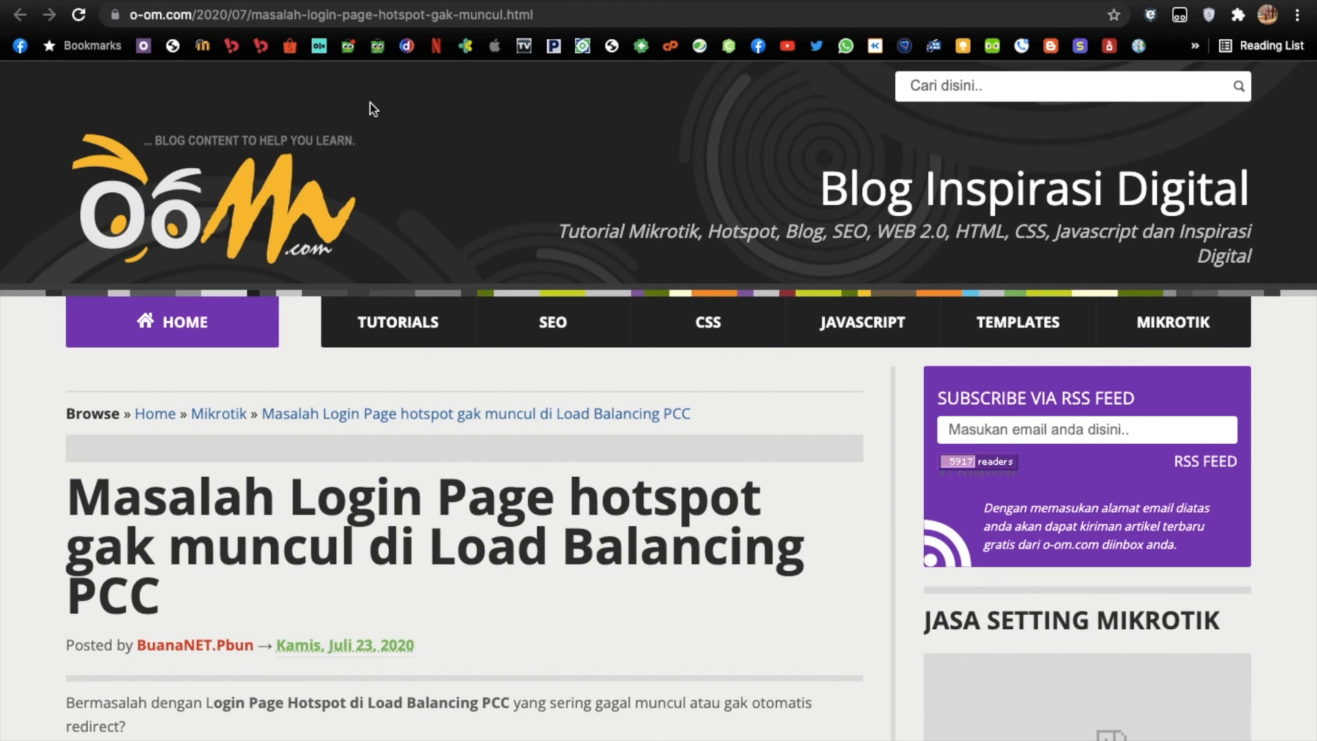
Open YouTube and its watch history to test browsing over the hotspot connection.
{"action": "left_click", "coordinate": [604, 1]}
{"action": "left_click", "coordinate": [784, 48]}
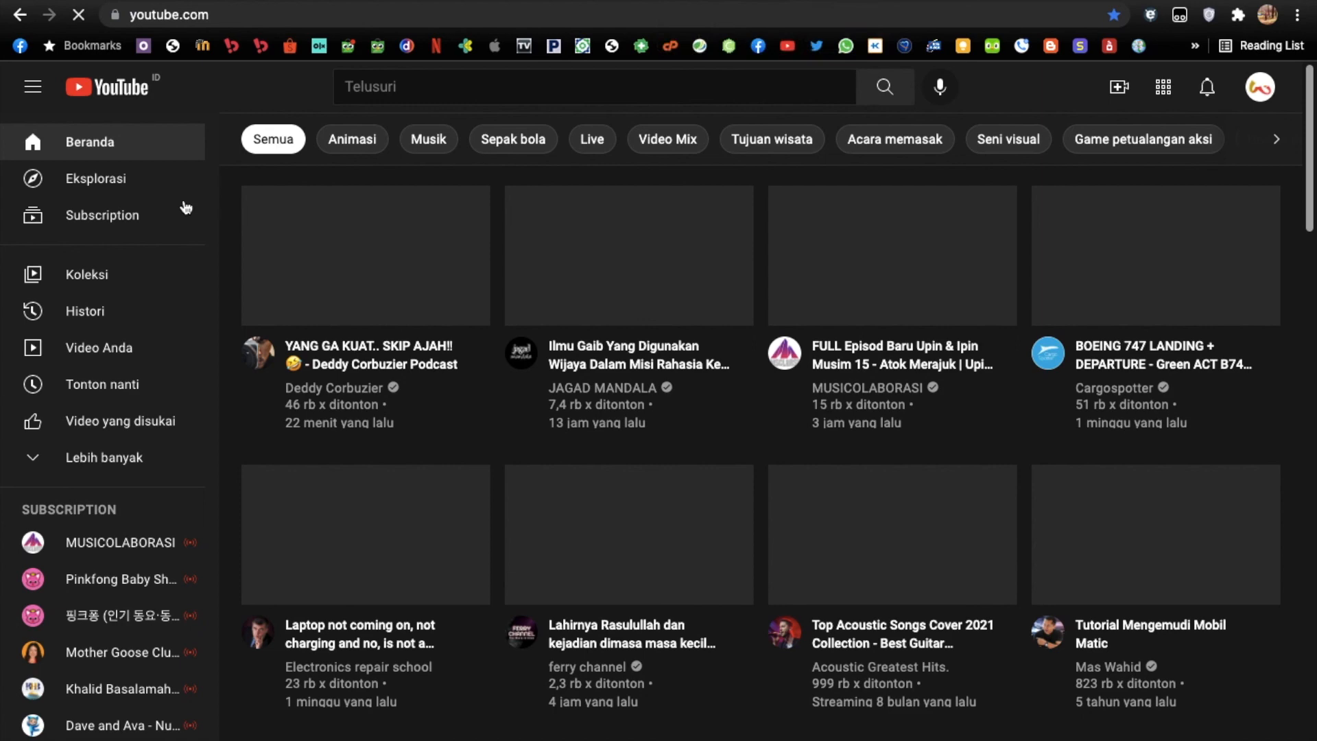
{"action": "left_click", "coordinate": [115, 309]}
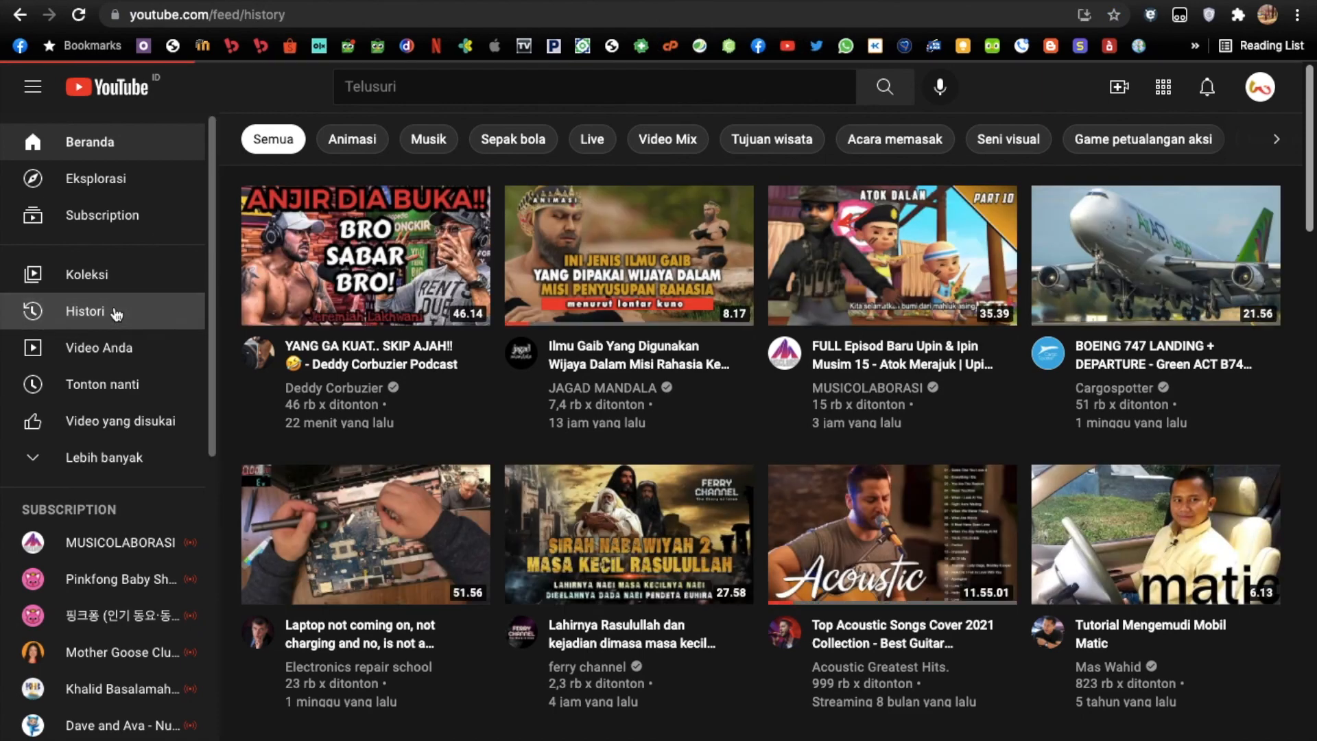